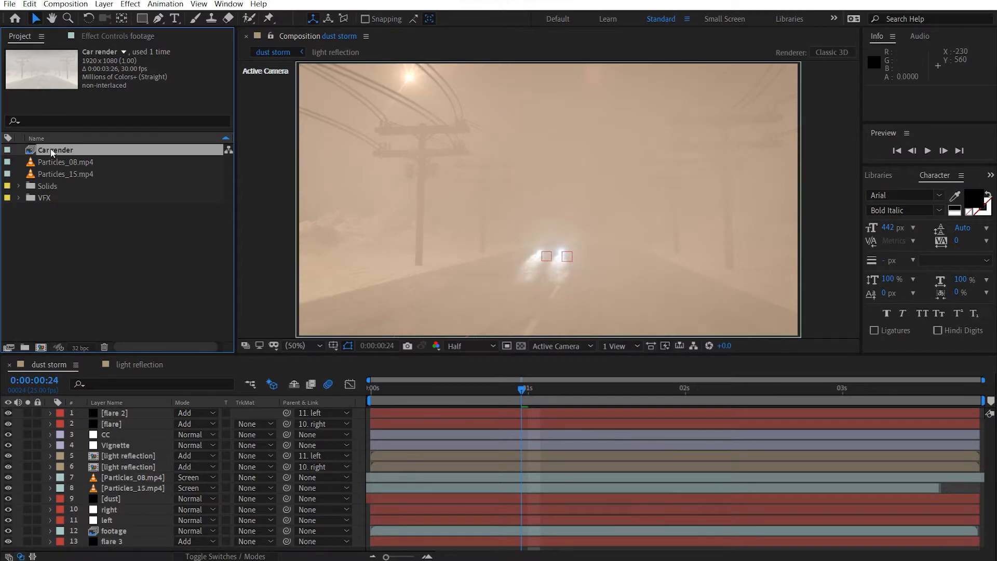
# Step: Create a new composition from the Car render footage and add a null object to it
pyautogui.moveTo(51, 149); pyautogui.dragTo(38, 350)
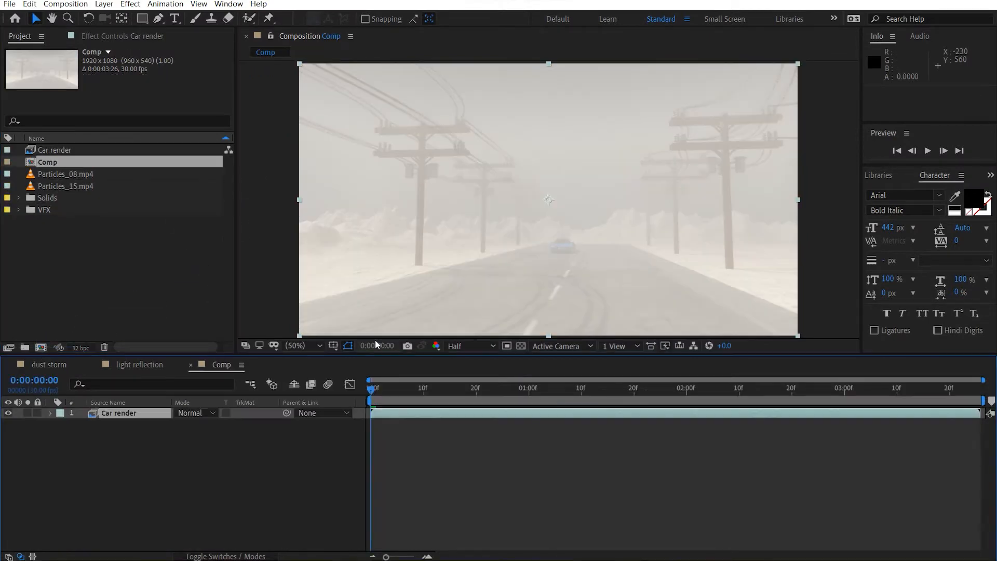
pyautogui.click(132, 422)
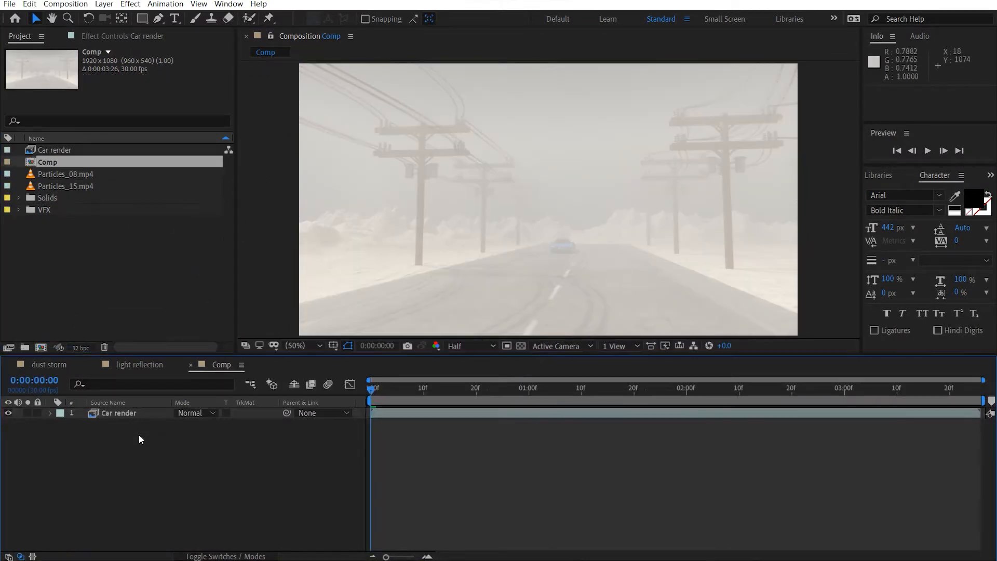
pyautogui.click(104, 5)
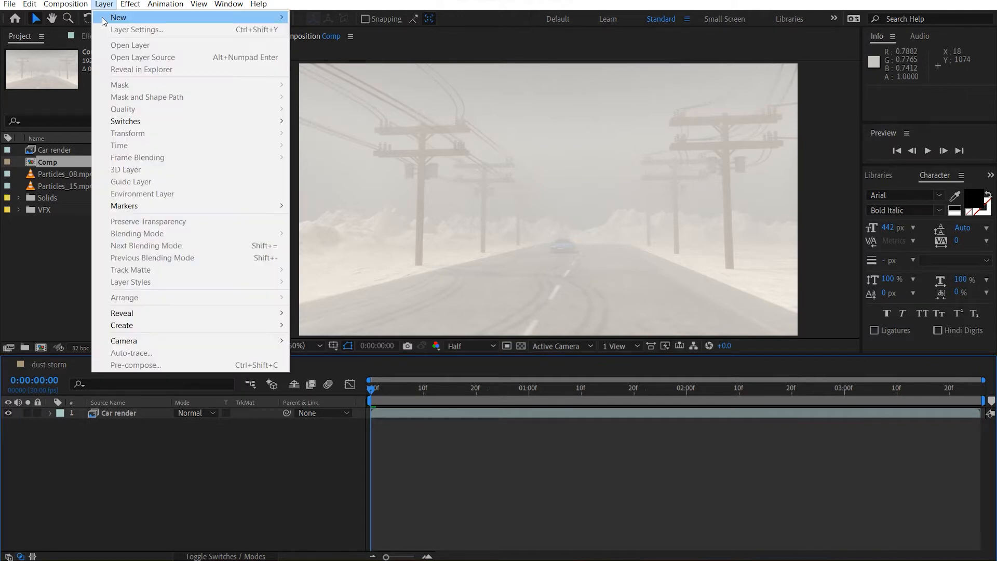
pyautogui.moveTo(124, 17)
pyautogui.click(342, 66)
pyautogui.click(108, 503)
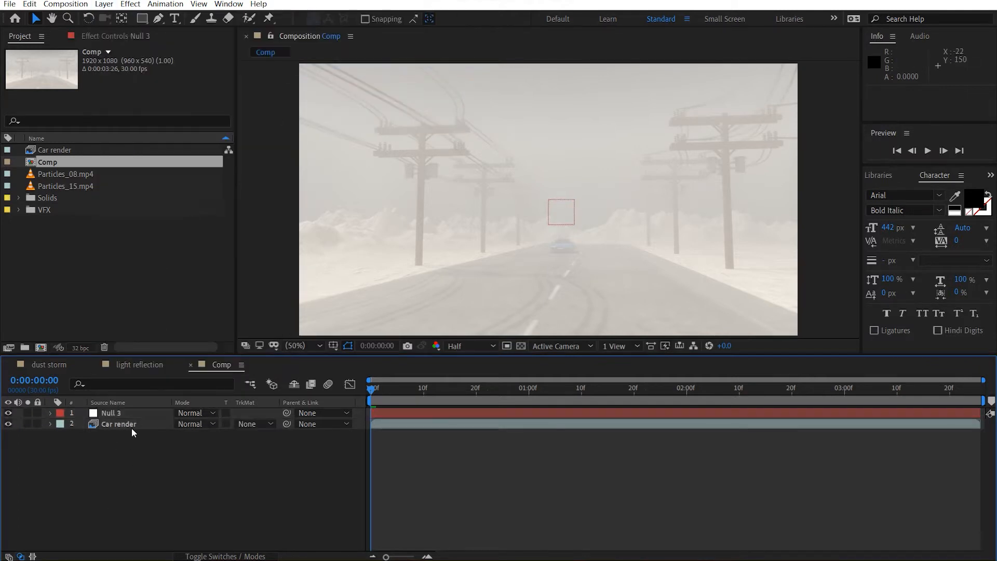
# Step: Duplicate the null object and rename the lower null as right and the upper one as left
pyautogui.click(134, 417)
pyautogui.hotkey('ctrl', 'd')
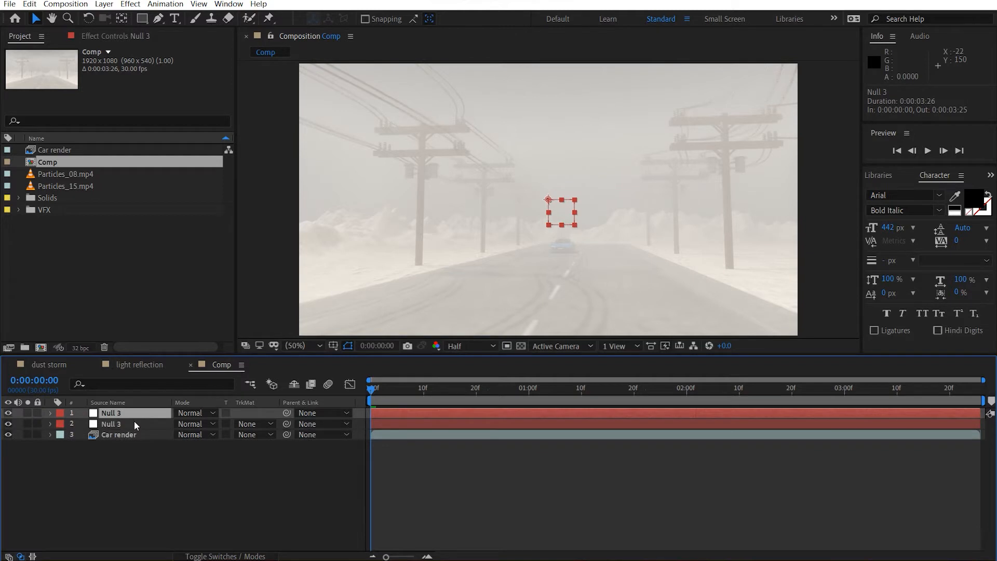
pyautogui.click(134, 422)
pyautogui.press('Return')
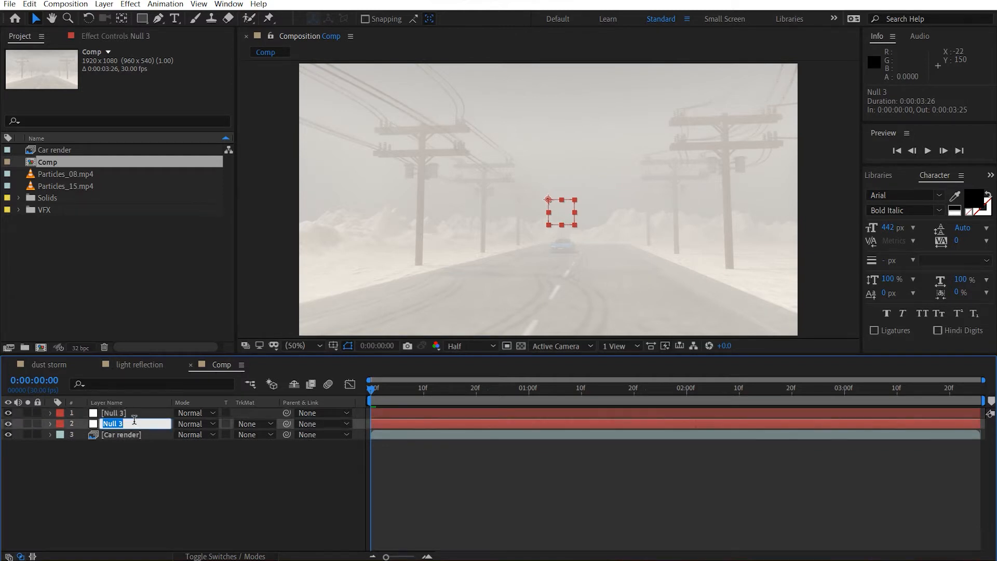
pyautogui.write('right')
pyautogui.click(126, 453)
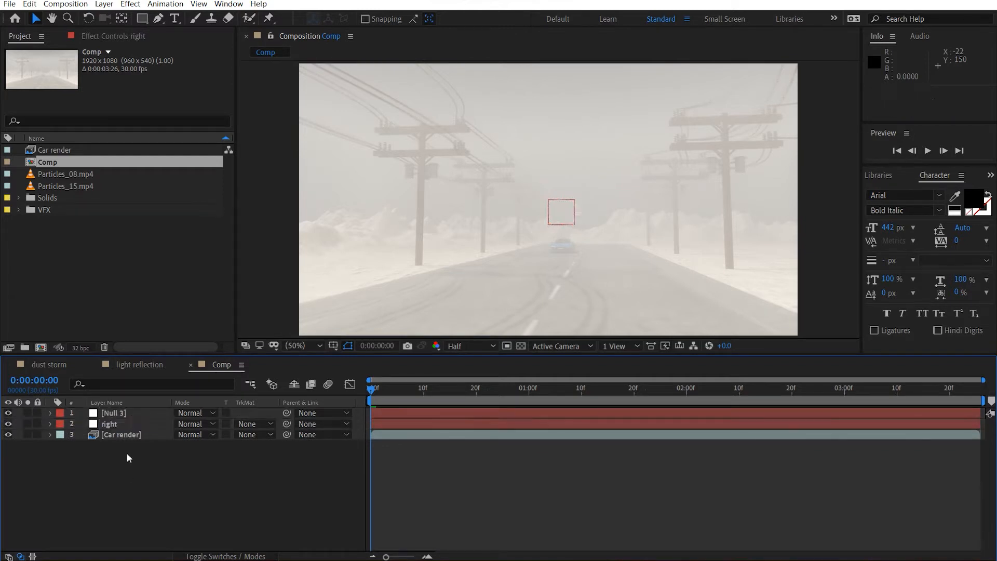
pyautogui.click(130, 416)
pyautogui.press('Return')
pyautogui.write('left')
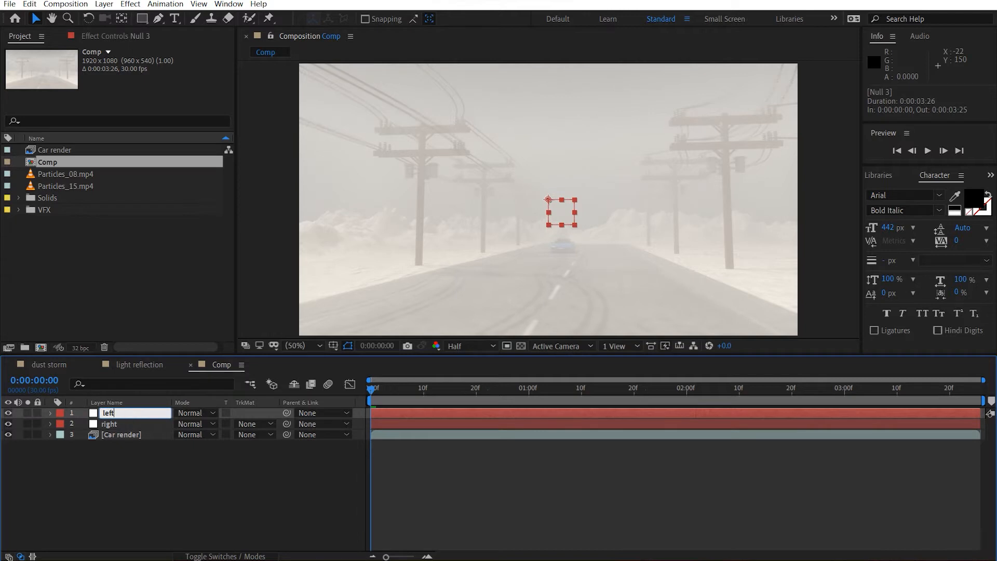
pyautogui.click(107, 472)
# Step: Apply the Boris FX Mocha tracking effect to the Car render layer and launch Mocha AE
pyautogui.click(118, 438)
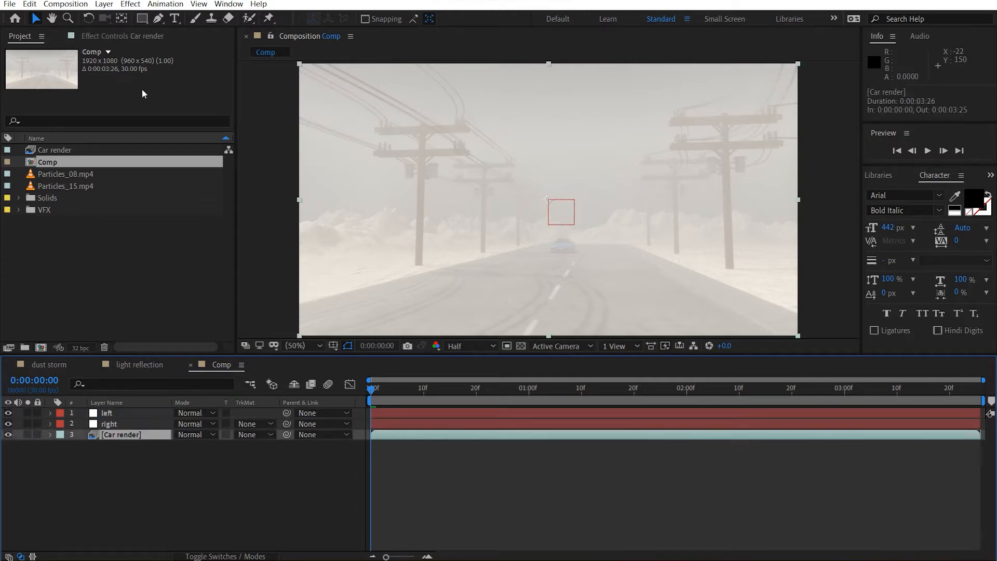
pyautogui.click(137, 37)
pyautogui.click(166, 4)
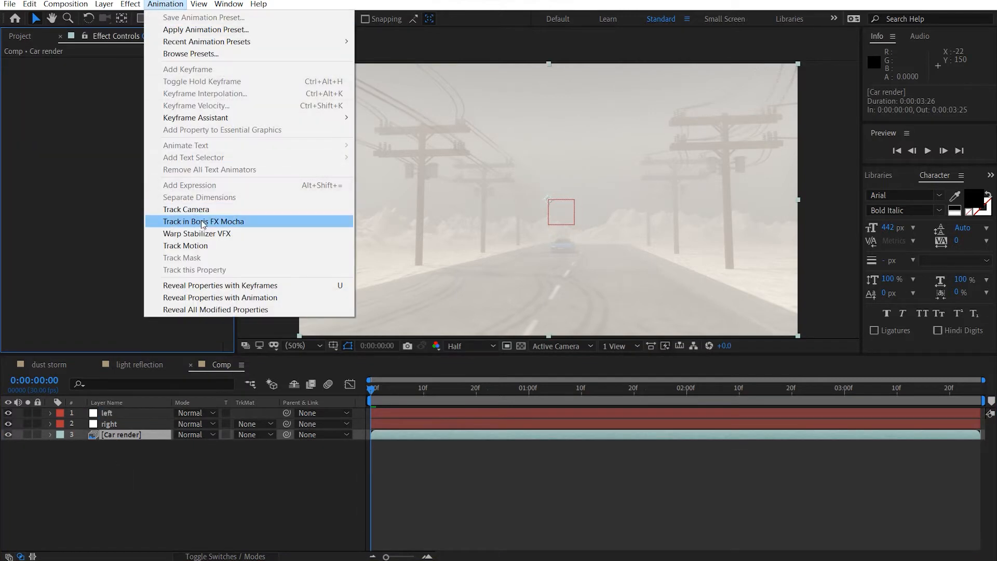
pyautogui.click(203, 221)
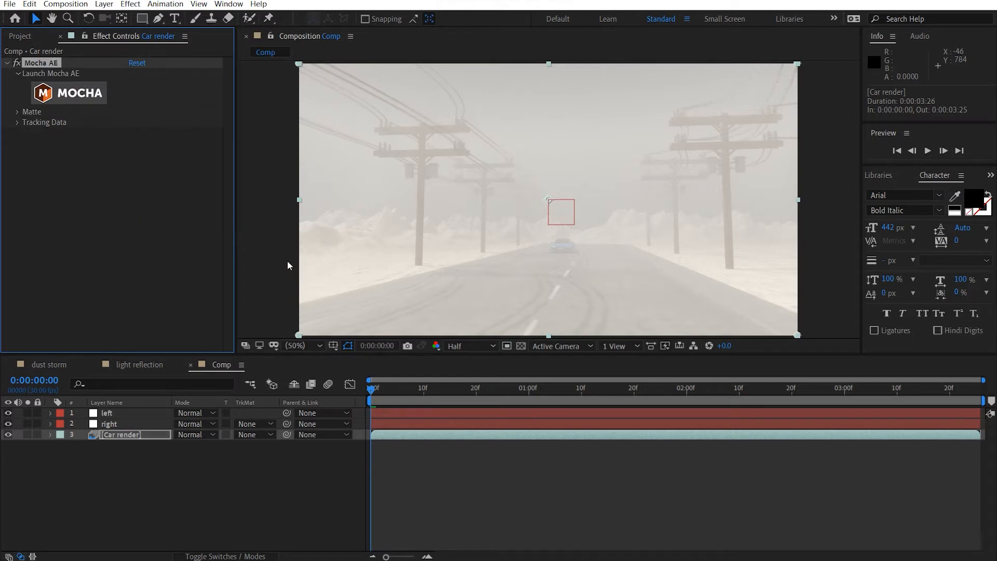
pyautogui.click(87, 97)
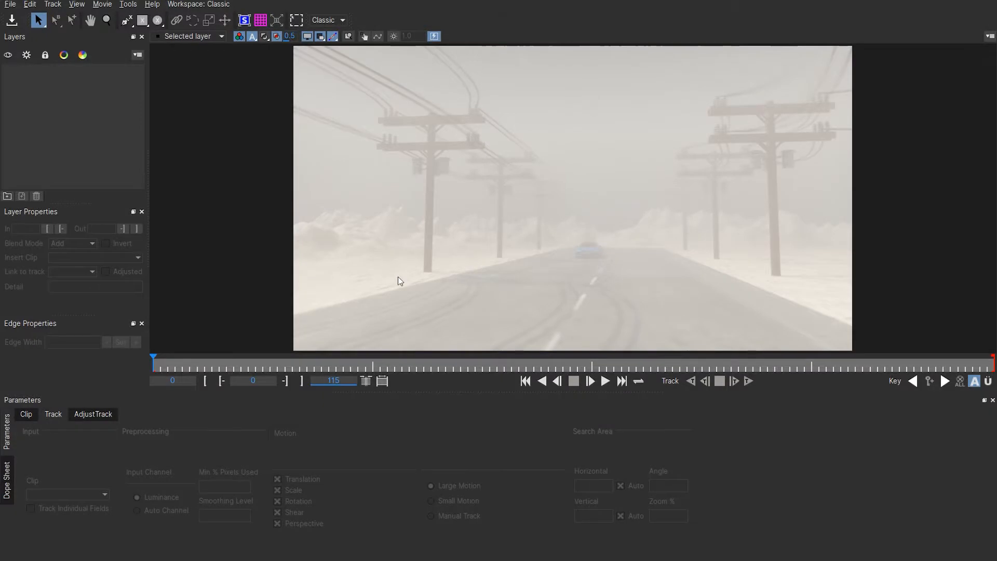
# Step: At frame 81, outline the car headlight nearest the road's centre line with a closed spline shape
pyautogui.moveTo(632, 358); pyautogui.dragTo(740, 372)
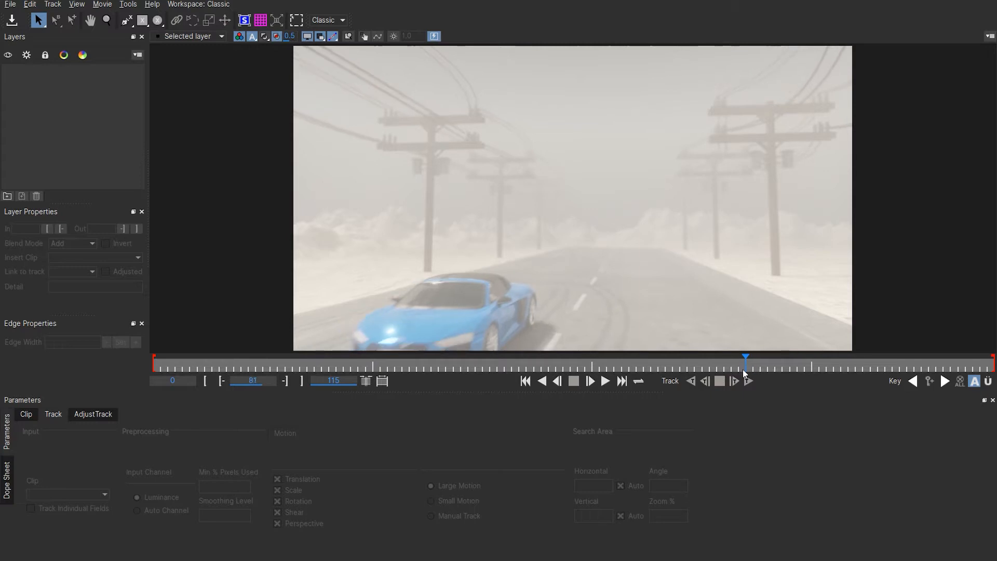
pyautogui.moveTo(461, 318); pyautogui.dragTo(507, 71)
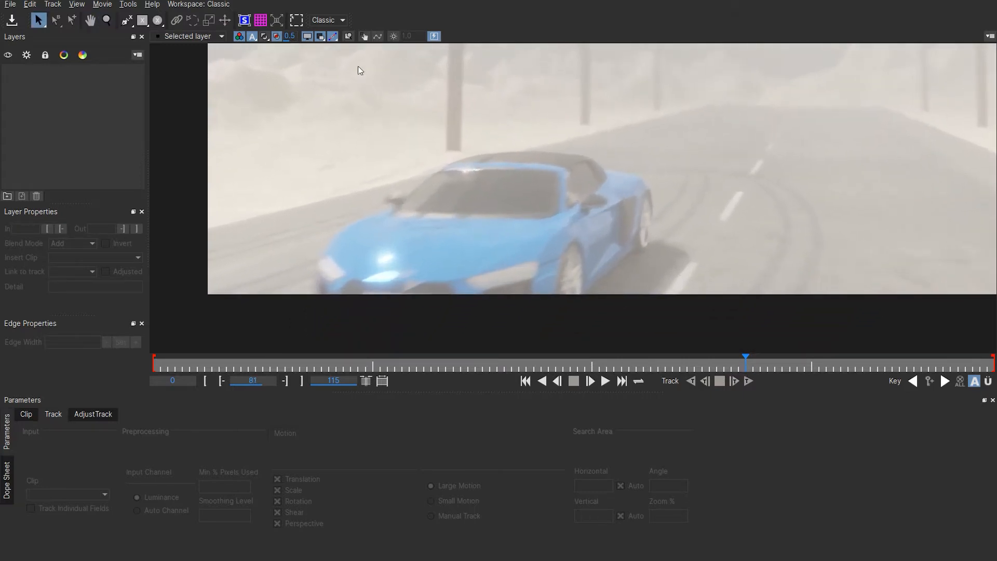
pyautogui.click(133, 22)
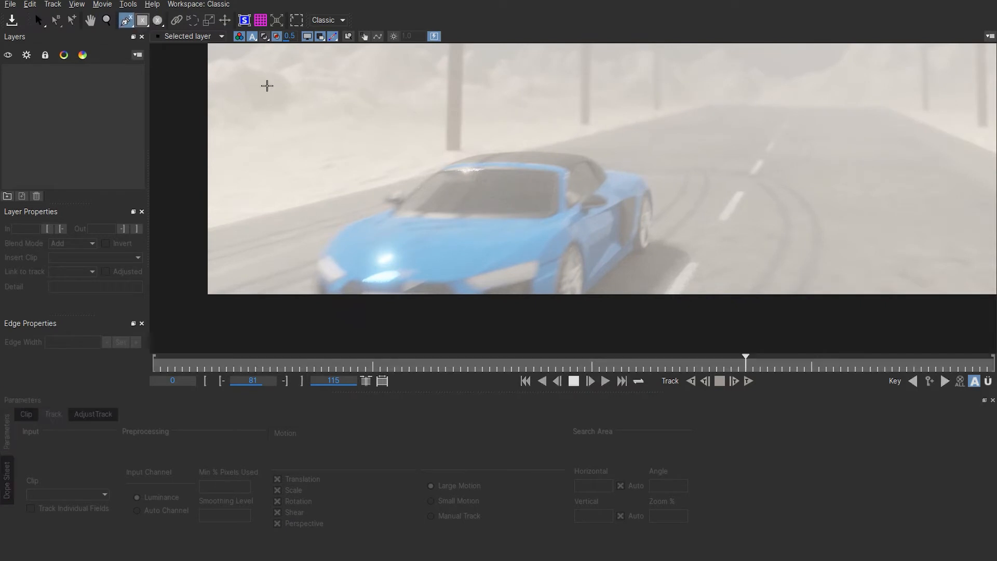
pyautogui.click(467, 276)
pyautogui.click(539, 255)
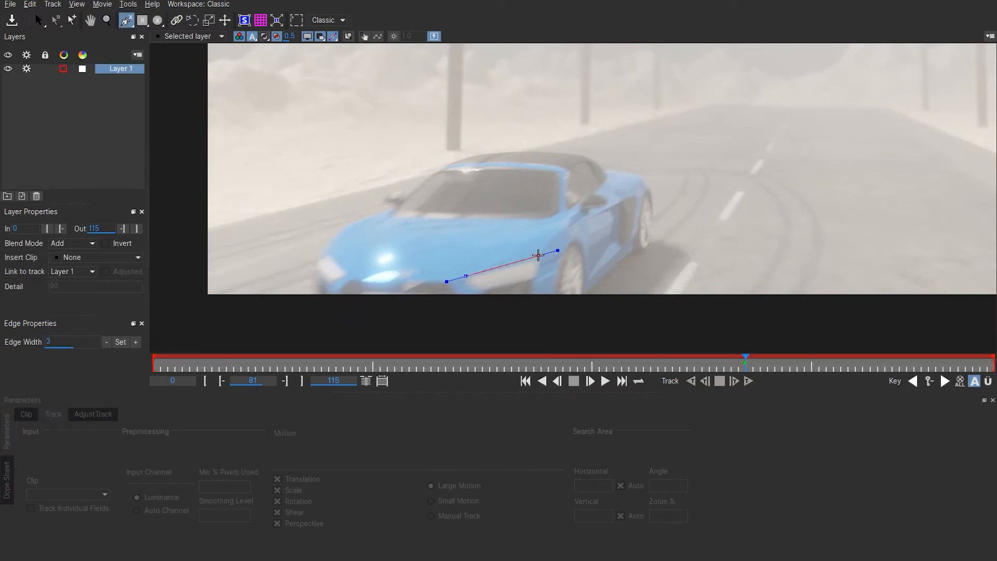
pyautogui.click(543, 267)
pyautogui.click(540, 276)
pyautogui.click(539, 279)
pyautogui.click(473, 292)
pyautogui.rightClick(467, 286)
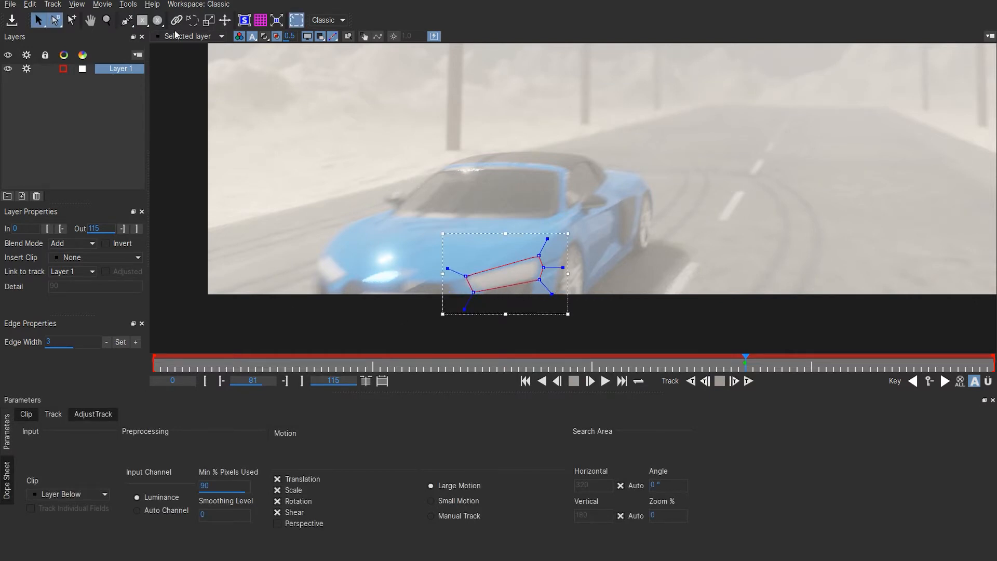
# Step: Outline the car's other headlight, on the roadside edge, with a closed spline as a second layer
pyautogui.click(126, 20)
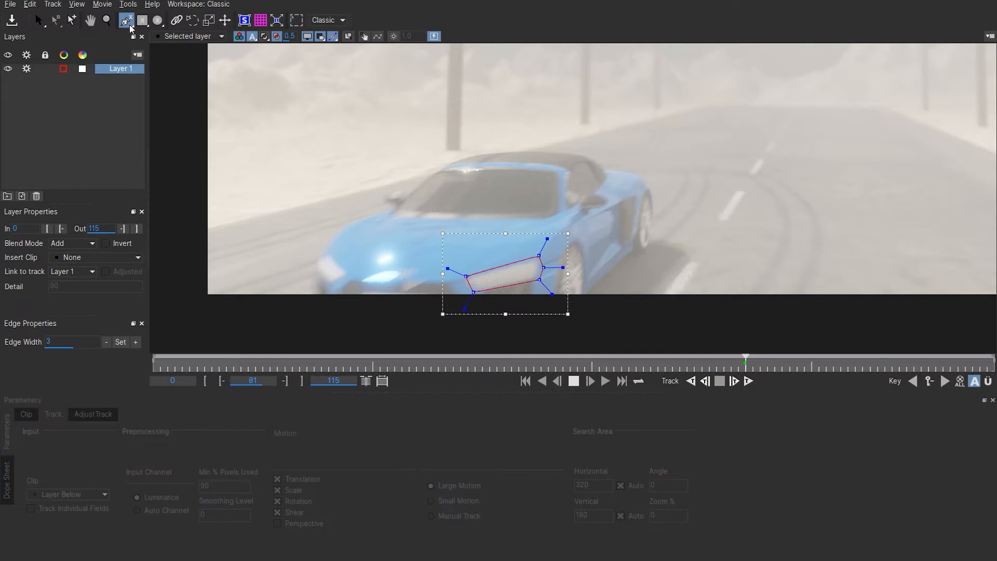
pyautogui.click(330, 250)
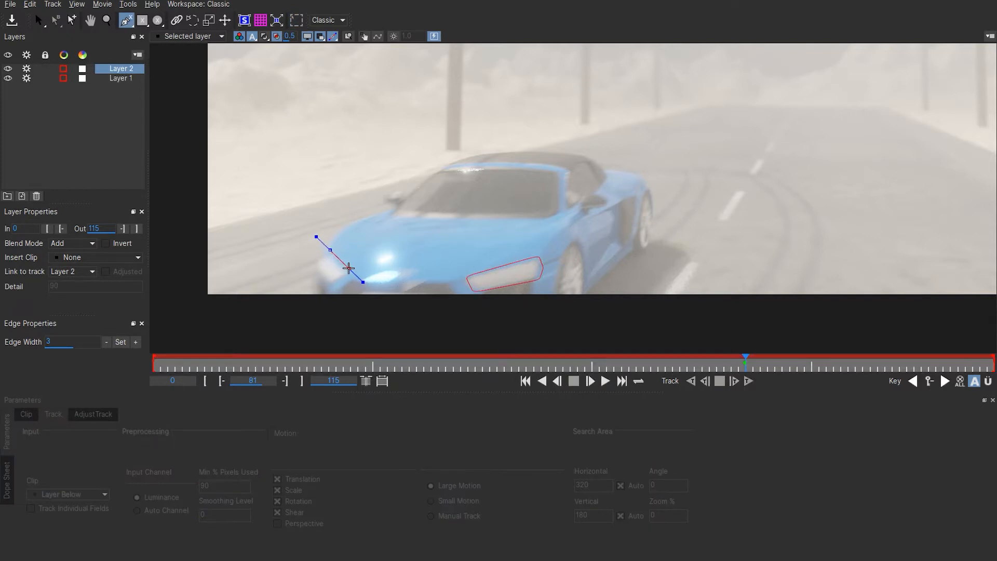
pyautogui.click(349, 269)
pyautogui.click(333, 285)
pyautogui.click(314, 268)
pyautogui.click(321, 255)
pyautogui.rightClick(321, 255)
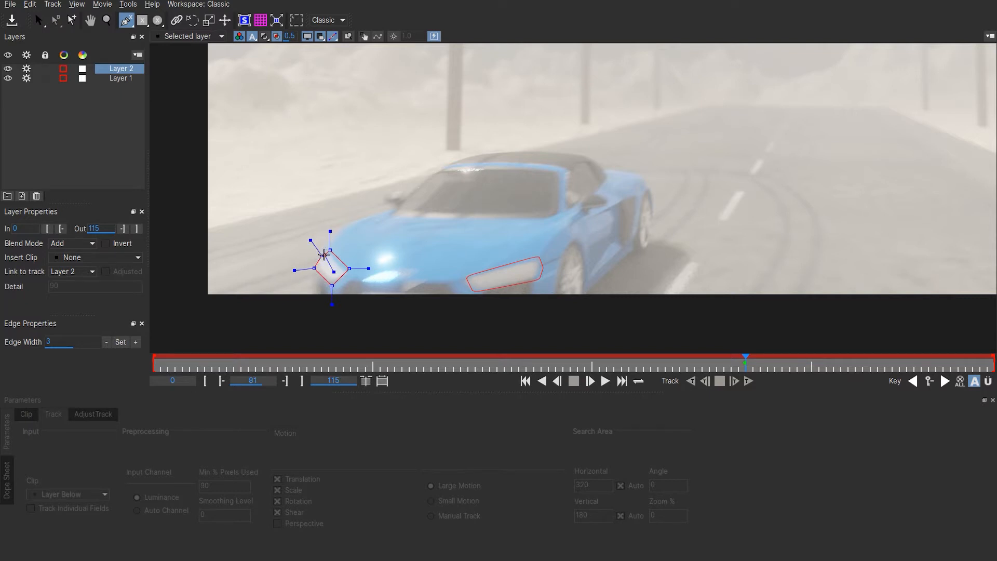
# Step: Track both headlight shapes backwards from frame 81 to frame 0 and scrub through the result
pyautogui.click(695, 385)
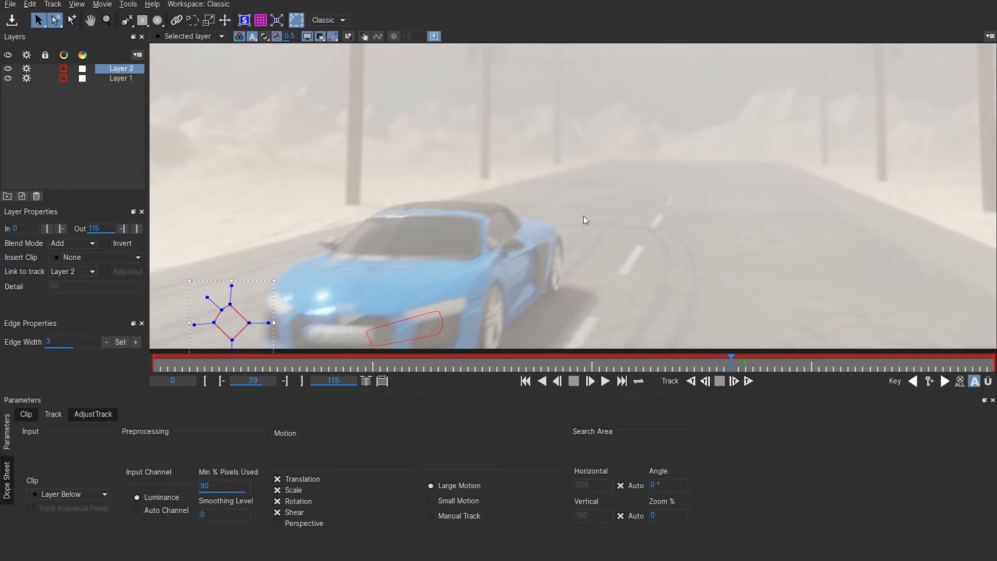
pyautogui.press('Right')
pyautogui.press('Right')
pyautogui.press('Right')
pyautogui.press('Left')
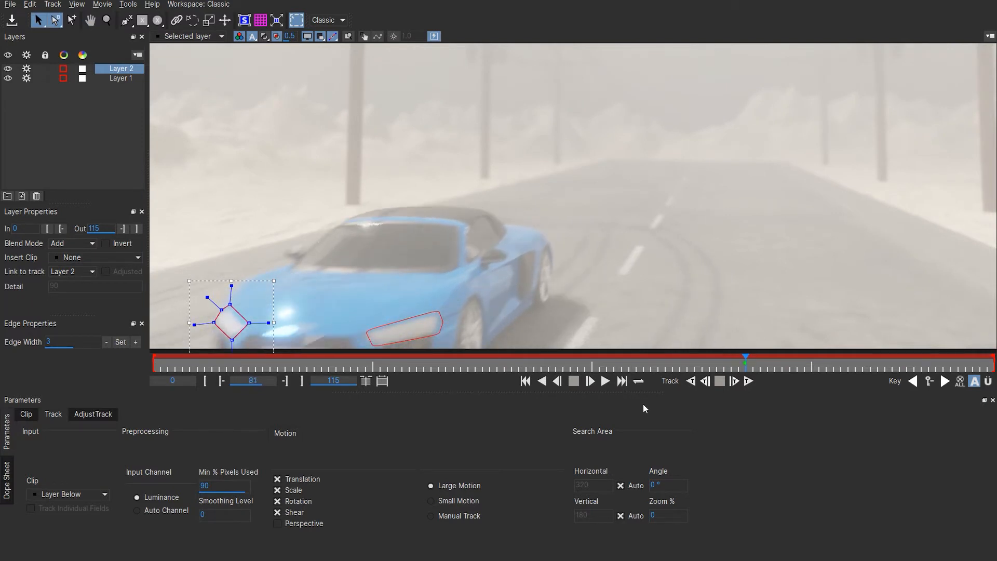
pyautogui.click(692, 385)
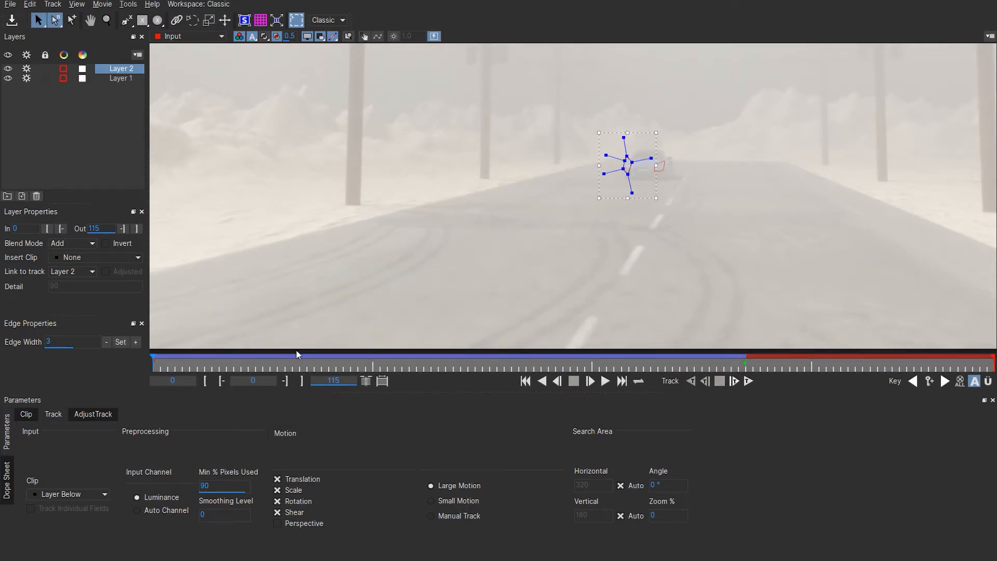
pyautogui.moveTo(296, 353); pyautogui.dragTo(741, 346)
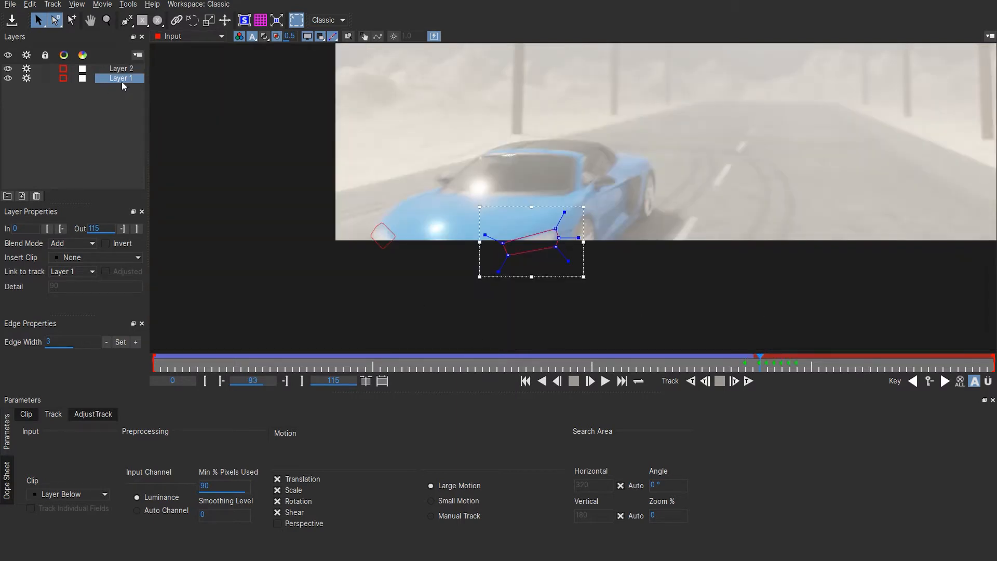
# Step: Rename the Mocha tracking layers, Layer 1 as right and Layer 2 as left
pyautogui.doubleClick(122, 79)
pyautogui.write('right')
pyautogui.click(123, 70)
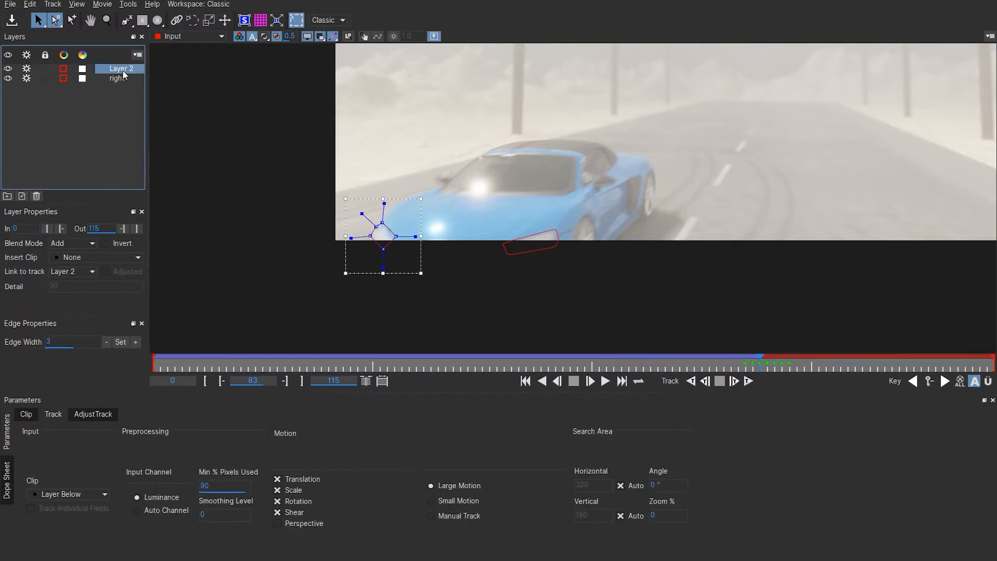
pyautogui.doubleClick(123, 70)
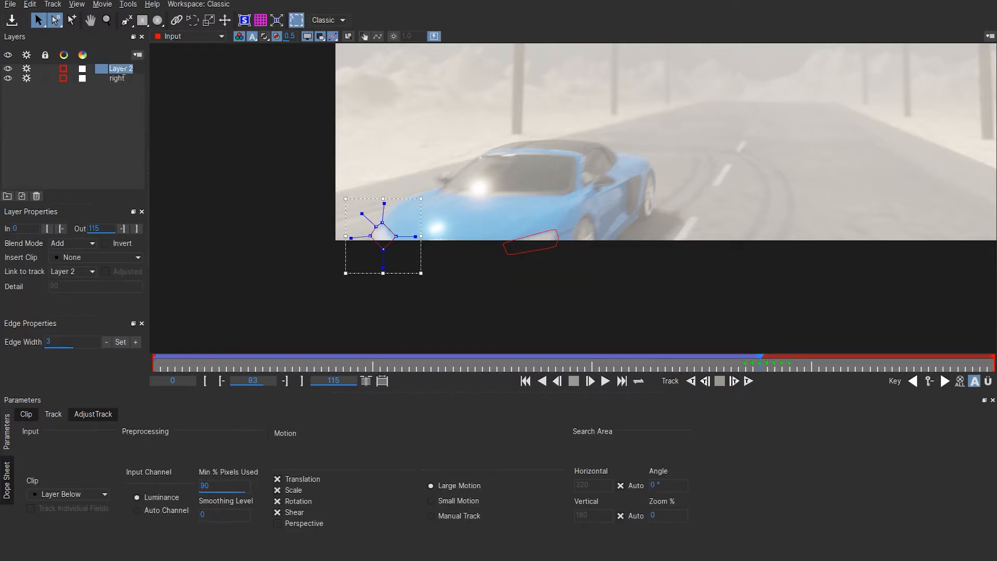
pyautogui.write('left')
pyautogui.click(237, 179)
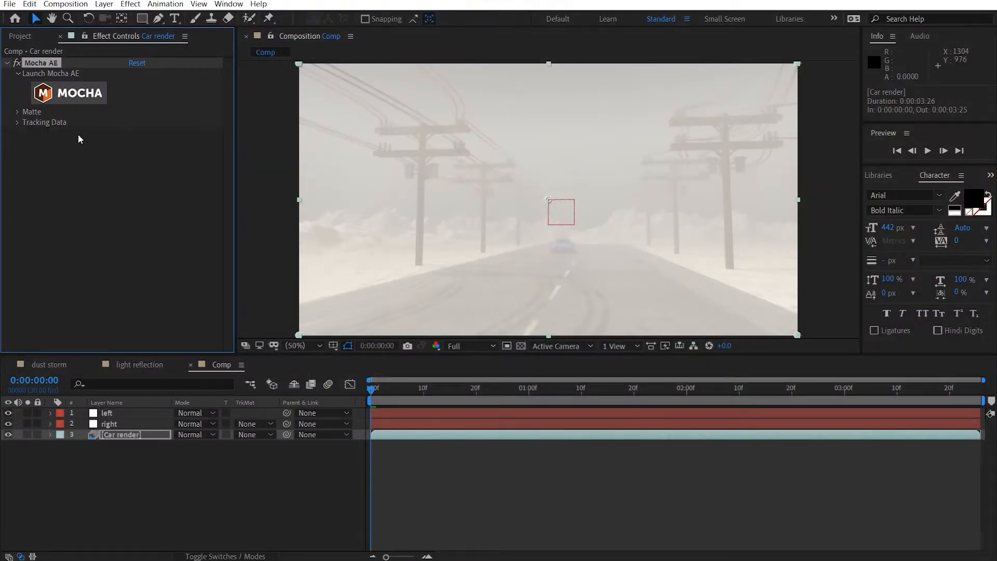
# Step: Create tracking data in the Mocha AE effect from the tracked layer named right
pyautogui.click(17, 123)
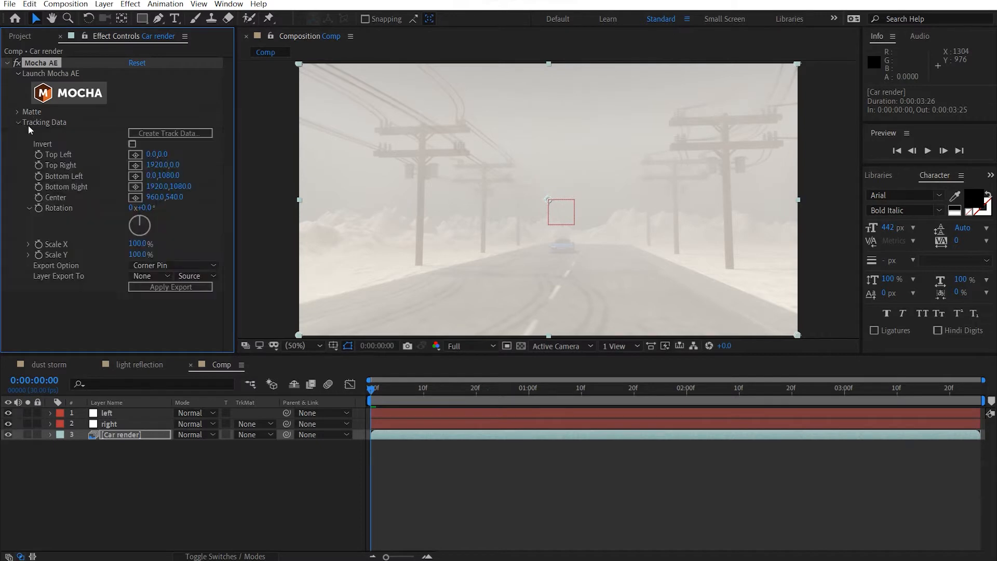
pyautogui.click(166, 134)
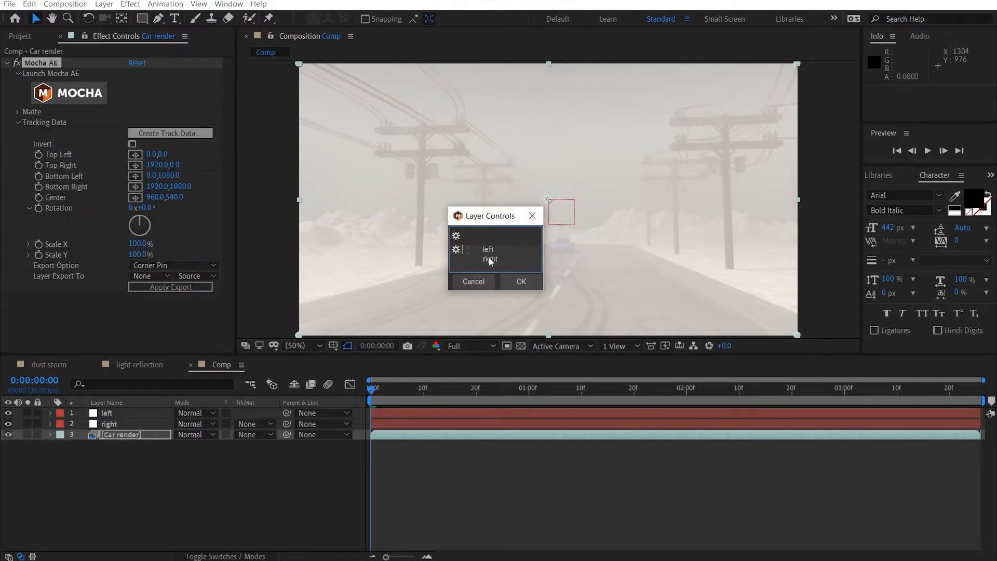
pyautogui.click(490, 260)
pyautogui.click(521, 281)
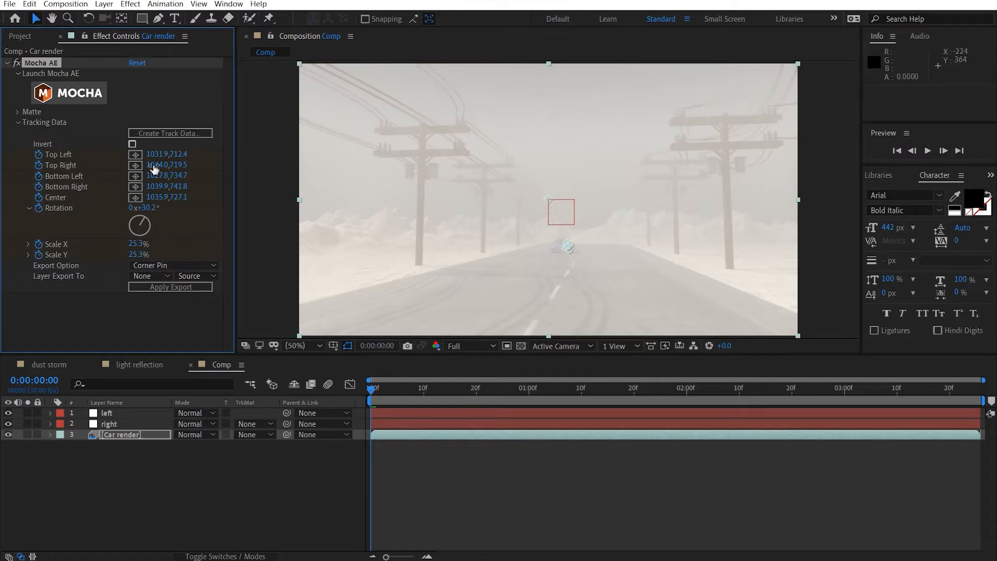
# Step: Export the tracking data as Transform to the right null layer and apply the export
pyautogui.click(174, 265)
pyautogui.click(156, 302)
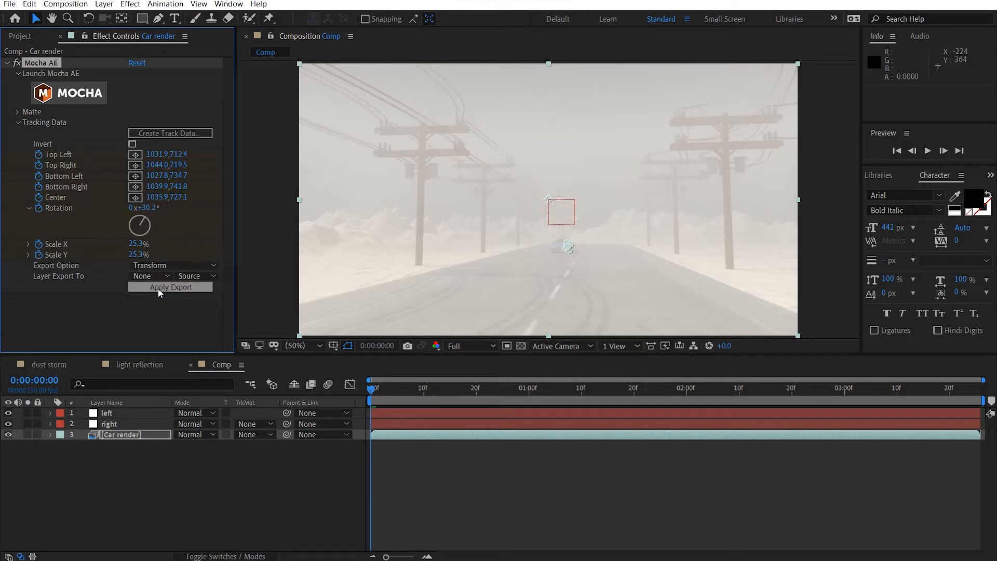
pyautogui.click(149, 277)
pyautogui.click(156, 314)
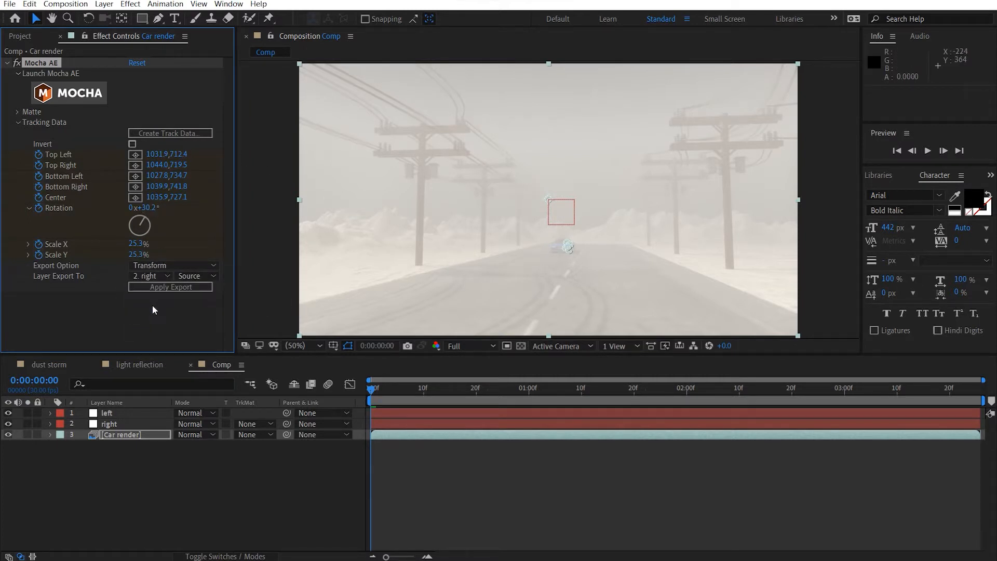
pyautogui.click(158, 290)
# Step: Create Mocha tracking data from the tracked layer named left and apply its Transform export to the left null
pyautogui.click(170, 133)
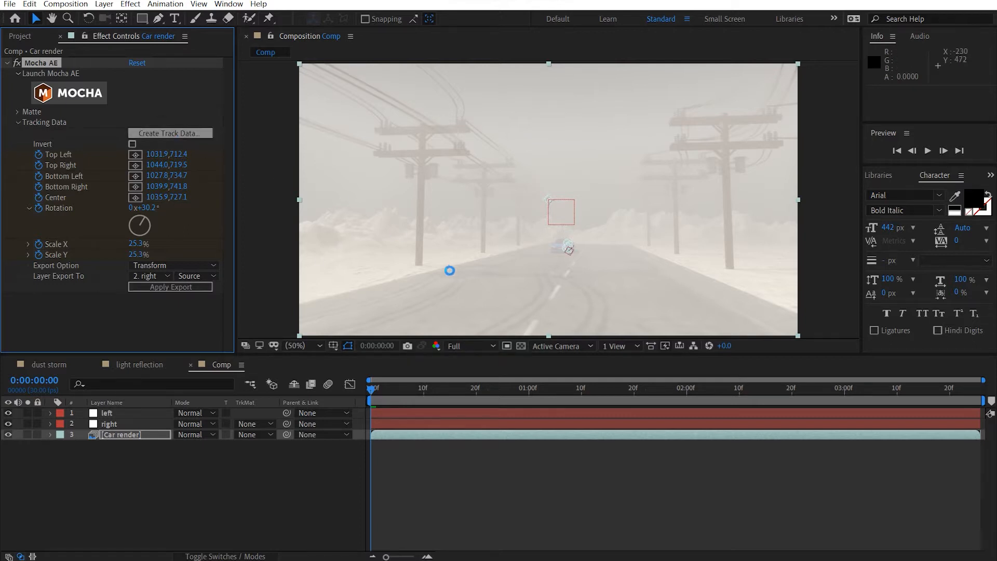
pyautogui.click(516, 278)
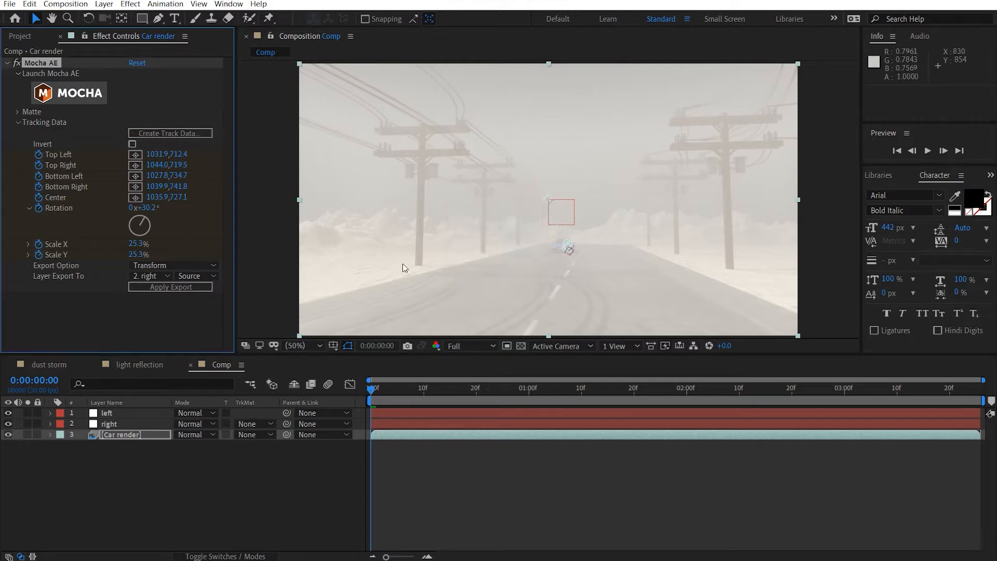
pyautogui.click(151, 276)
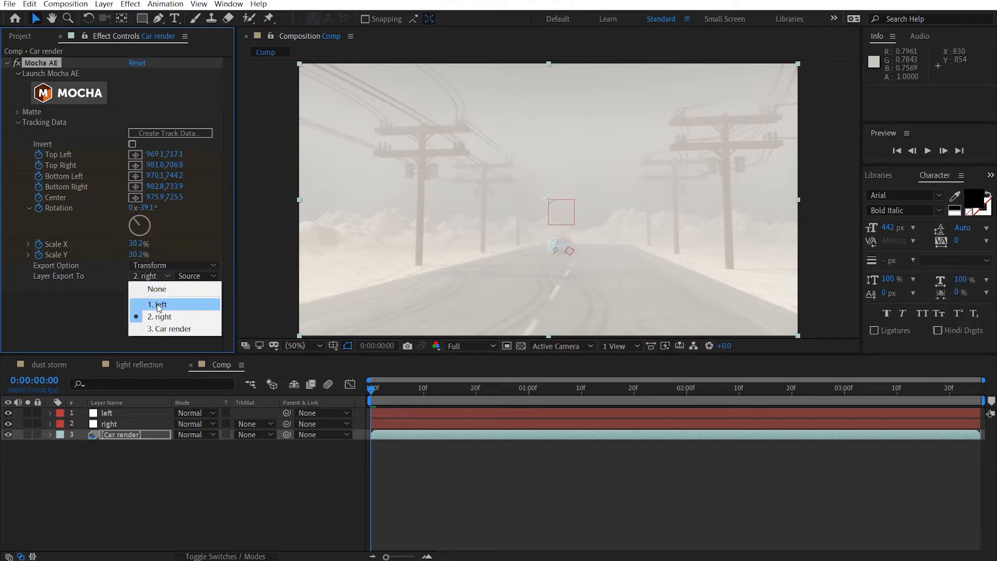
pyautogui.click(157, 306)
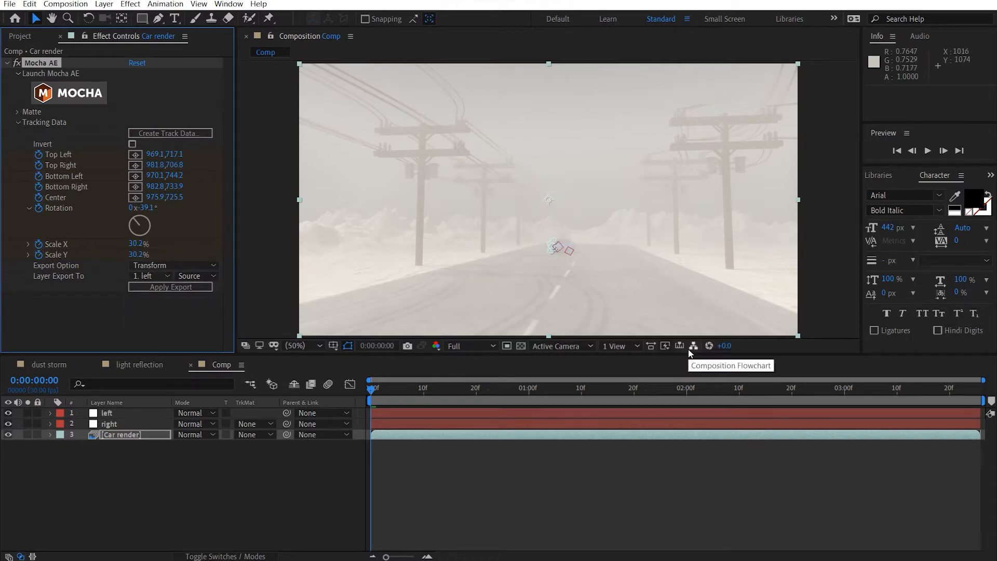
# Step: Reveal the keyframed properties of both the left and right null layers
pyautogui.click(428, 477)
pyautogui.click(114, 423)
pyautogui.keyDown('shift'); pyautogui.click(115, 414); pyautogui.keyUp('shift')
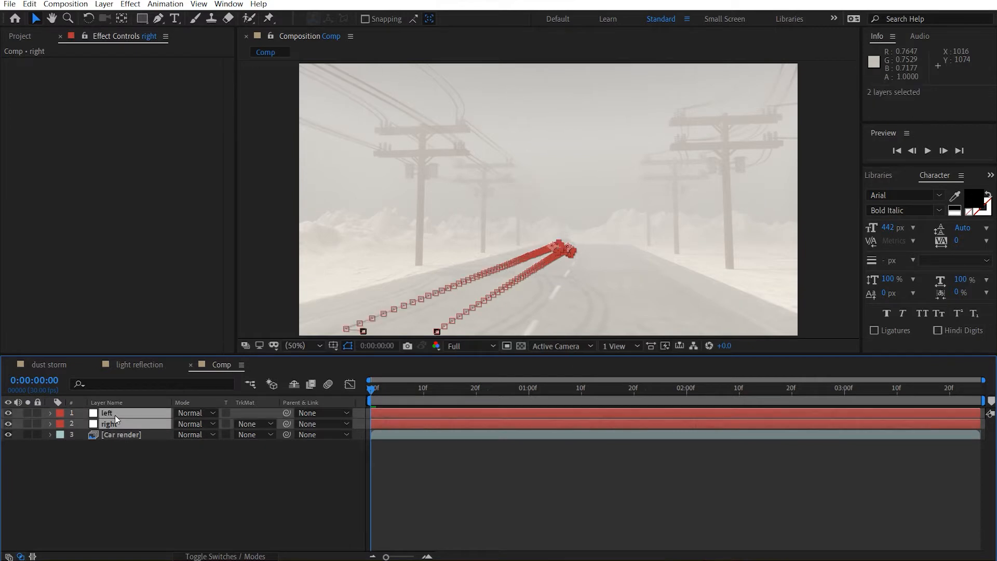
pyautogui.press('u')
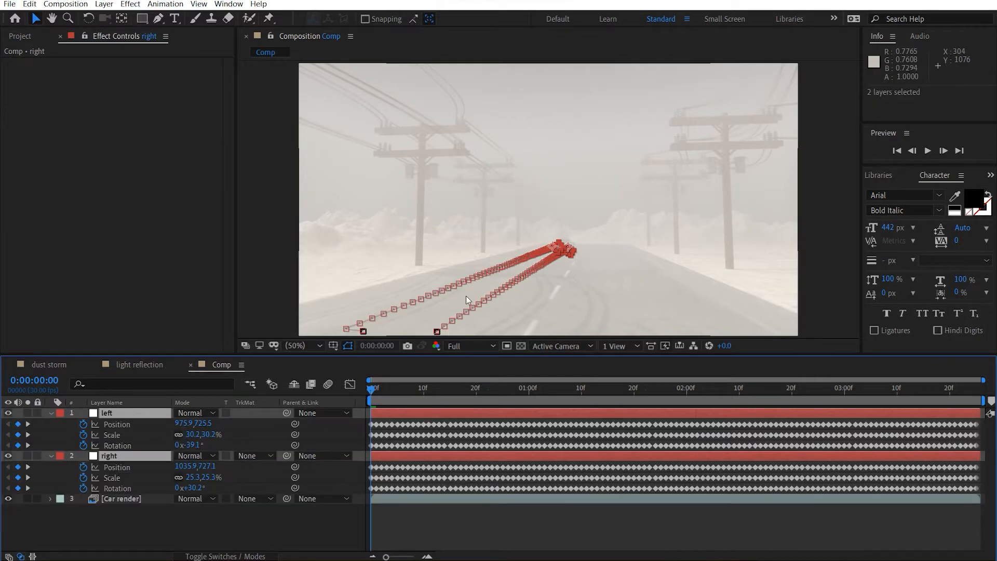
# Step: Delete all position, scale and rotation keyframes after 0:00:02:22 on the left and right nulls
pyautogui.moveTo(466, 295); pyautogui.dragTo(517, 218)
pyautogui.moveTo(681, 387); pyautogui.dragTo(802, 404)
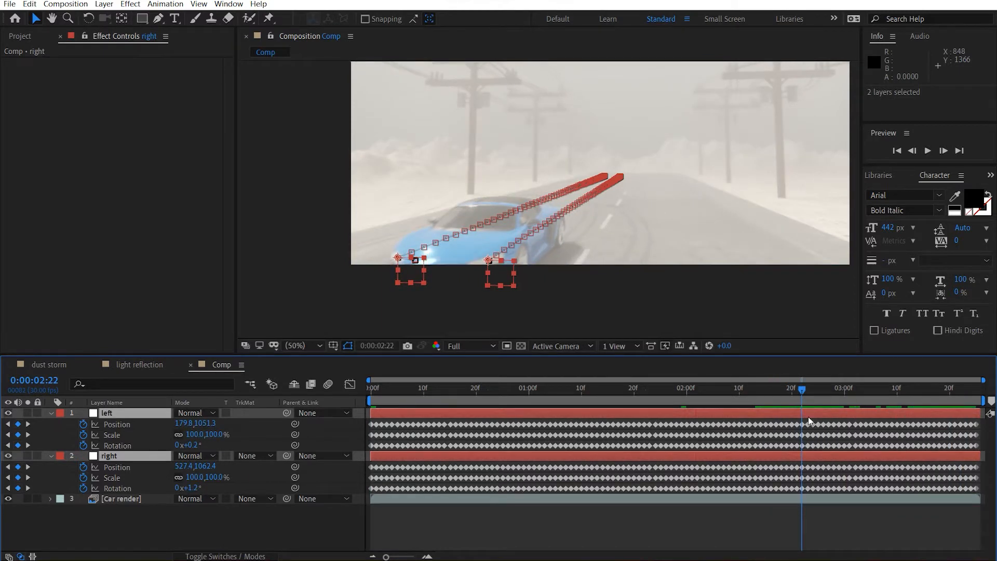
pyautogui.moveTo(808, 417); pyautogui.dragTo(828, 447)
pyautogui.hotkey('ctrl', 'z')
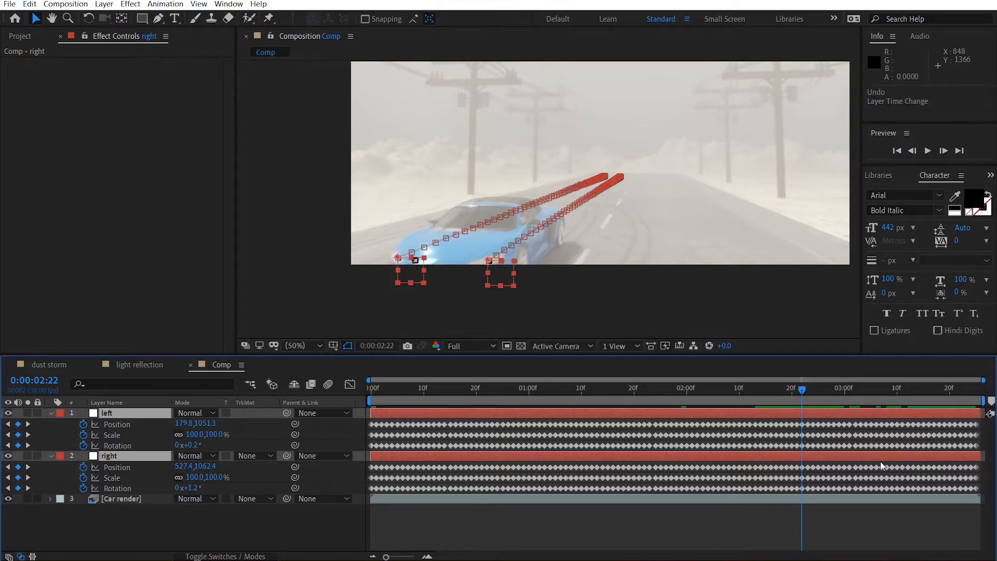
pyautogui.moveTo(980, 491); pyautogui.dragTo(806, 420)
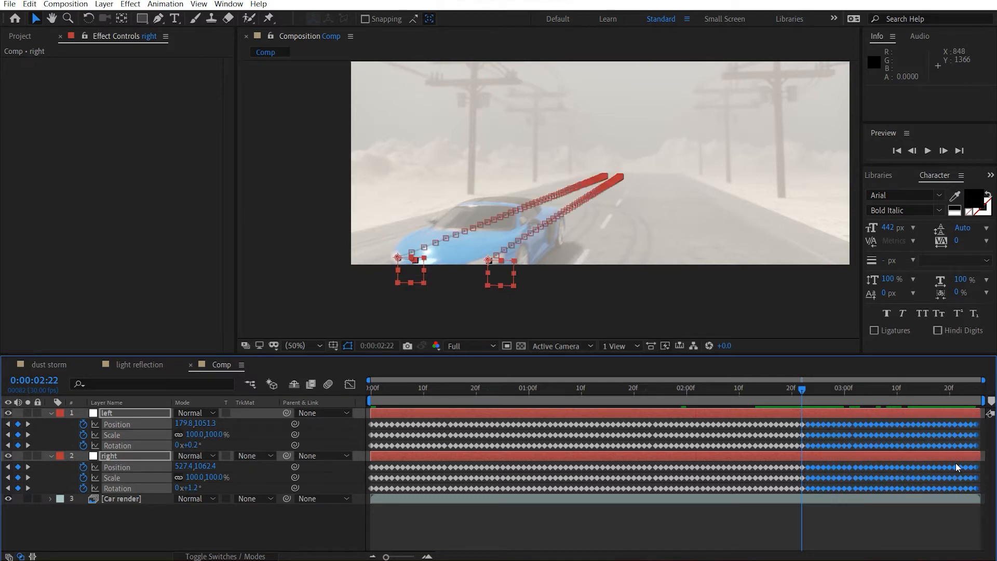
pyautogui.press('Delete')
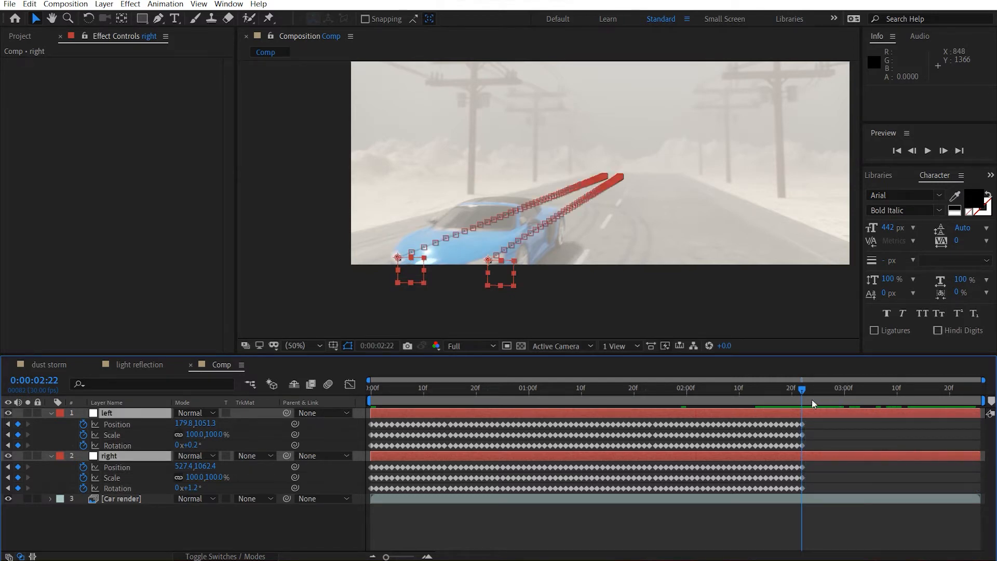
# Step: Keyframe both nulls' positions at 0:00:02:29 and 0:00:03:16, ending outside the frame with left at -550.2, 1283.3 and right at -154.6, 1328.4
pyautogui.click(839, 390)
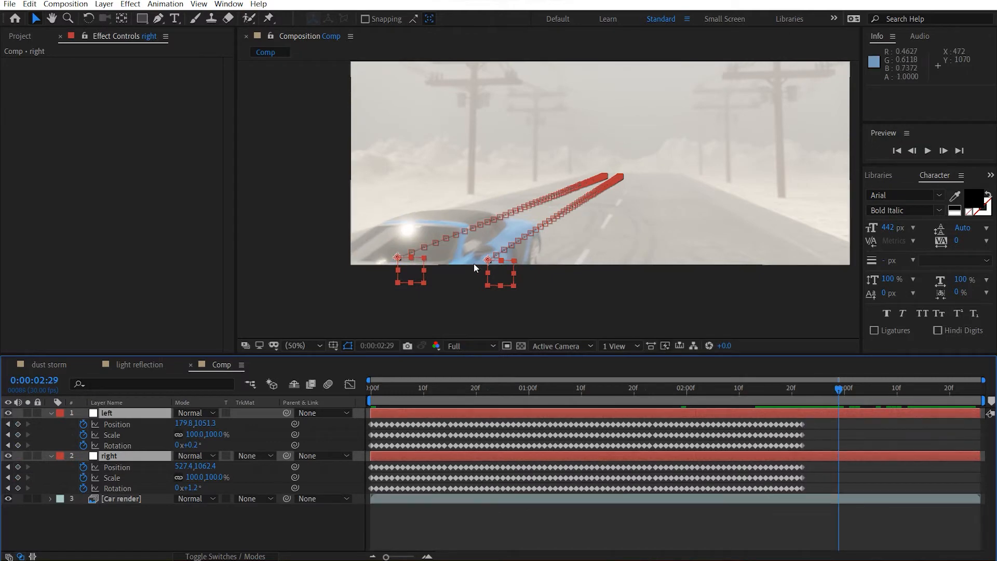
pyautogui.click(10, 413)
pyautogui.click(870, 485)
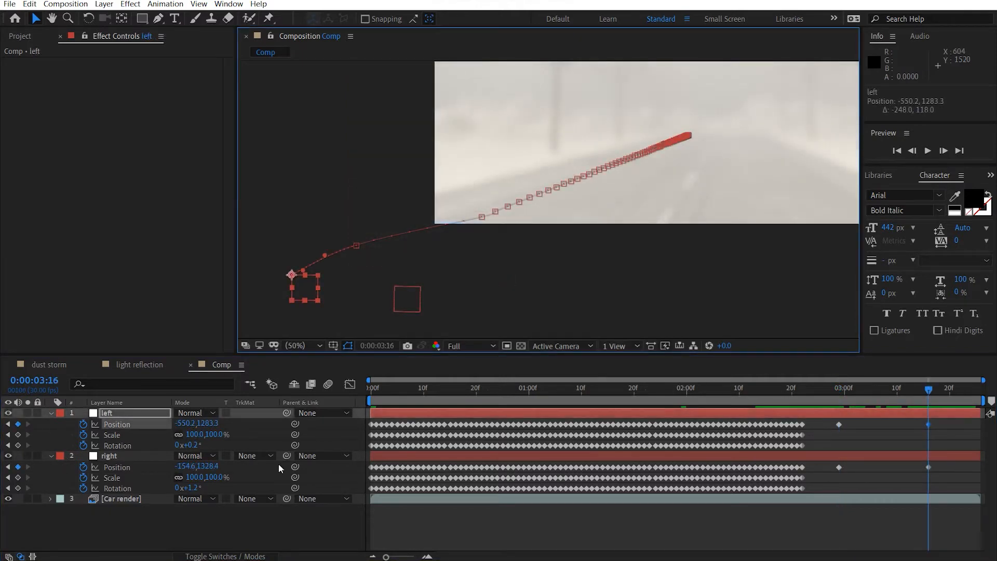
# Step: Collapse the null layers and remove all scale keyframes from the right and left nulls
pyautogui.click(51, 413)
pyautogui.click(50, 424)
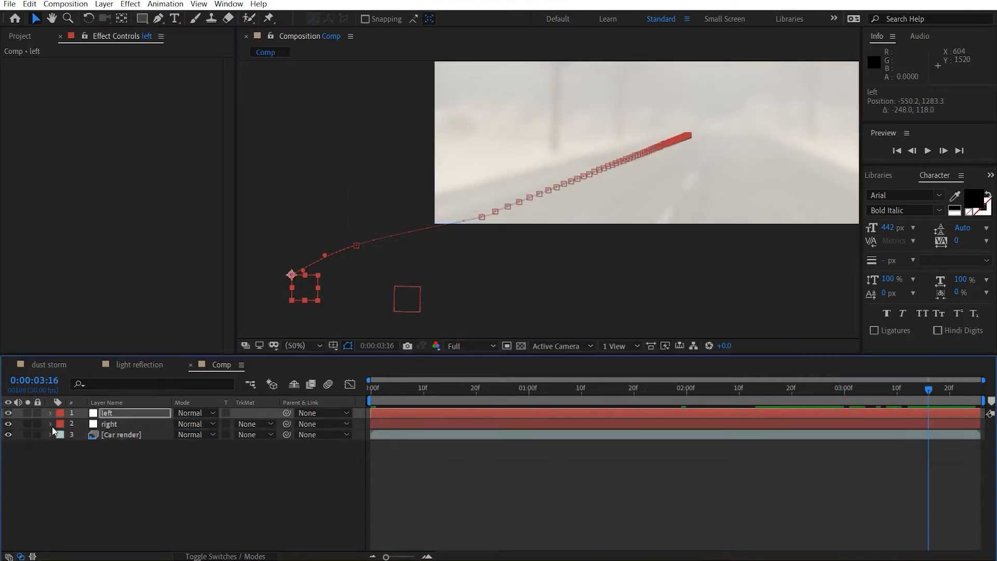
pyautogui.click(192, 456)
pyautogui.click(130, 424)
pyautogui.press('s')
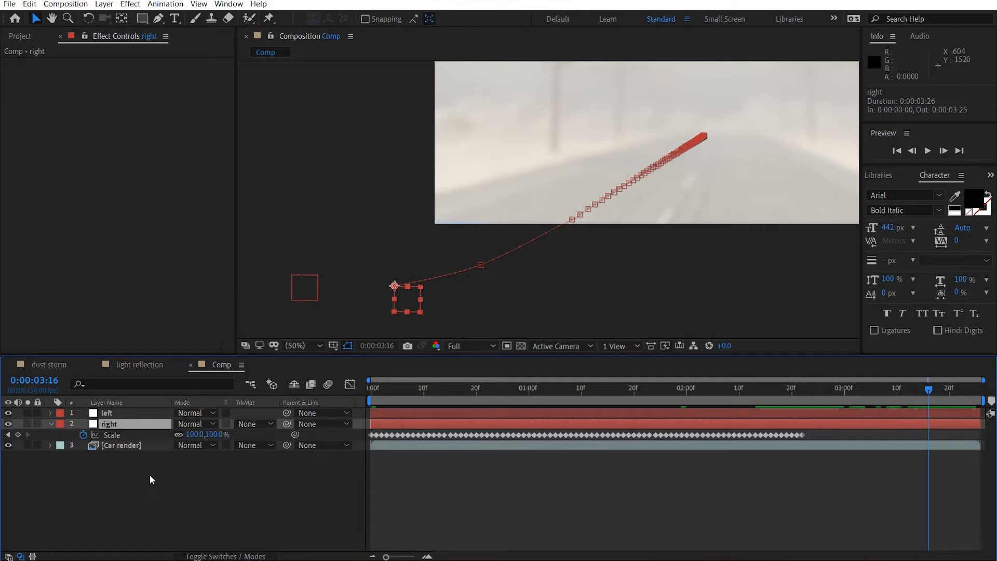
pyautogui.click(83, 434)
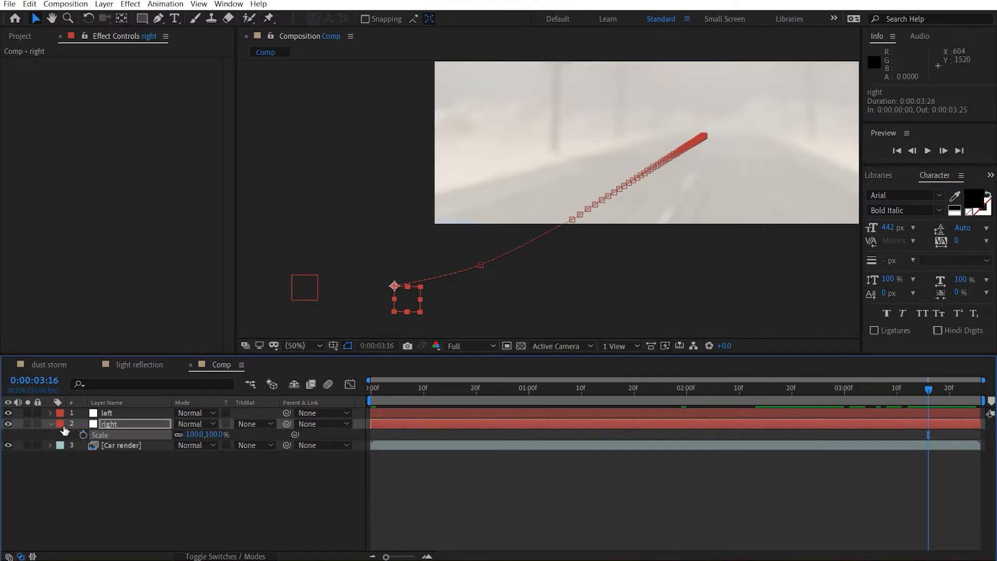
pyautogui.click(124, 411)
pyautogui.press('s')
pyautogui.click(83, 424)
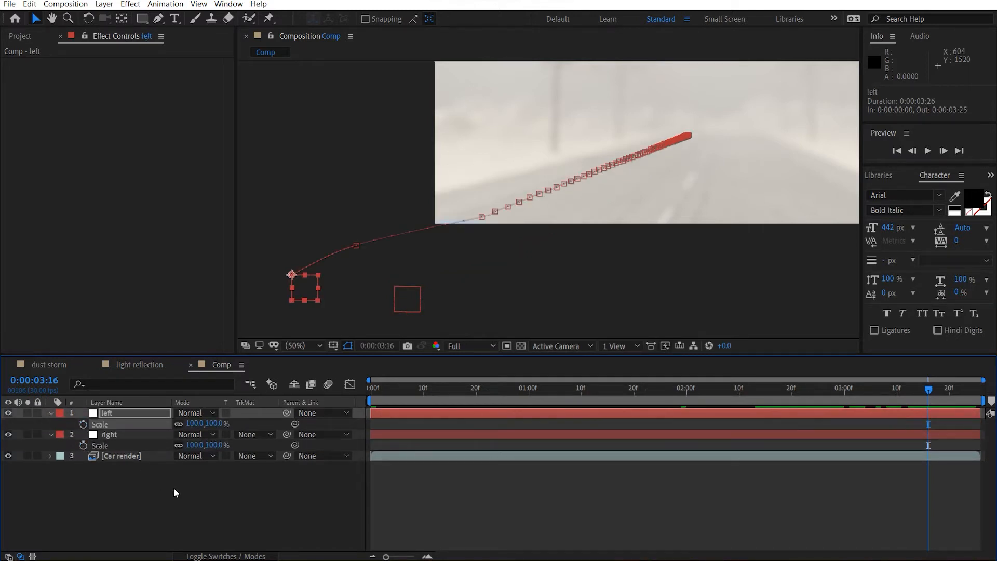
pyautogui.click(174, 487)
# Step: Return to the first frame and check the two nulls over the distant car
pyautogui.click(475, 390)
pyautogui.press('Home')
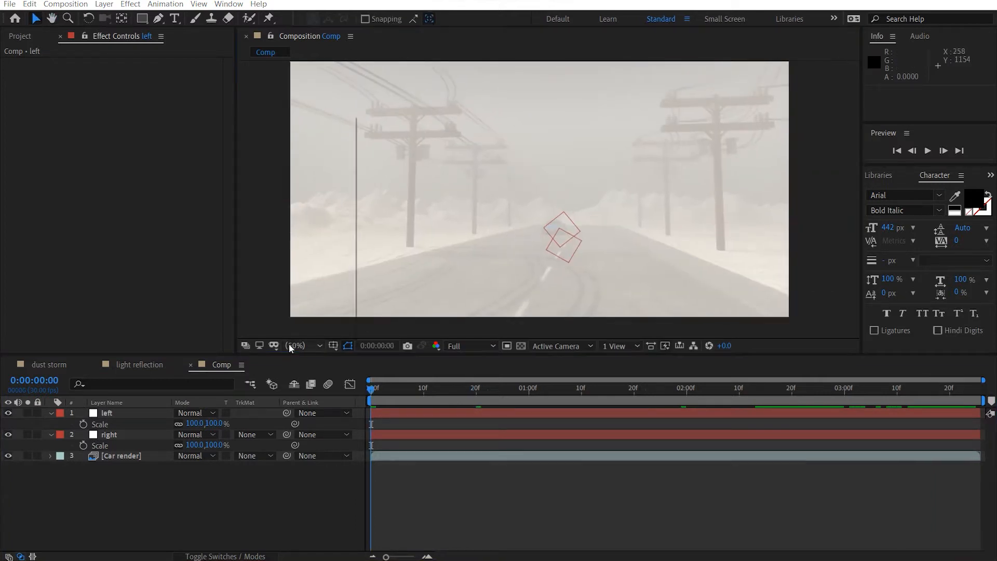
pyautogui.click(290, 346)
pyautogui.click(340, 126)
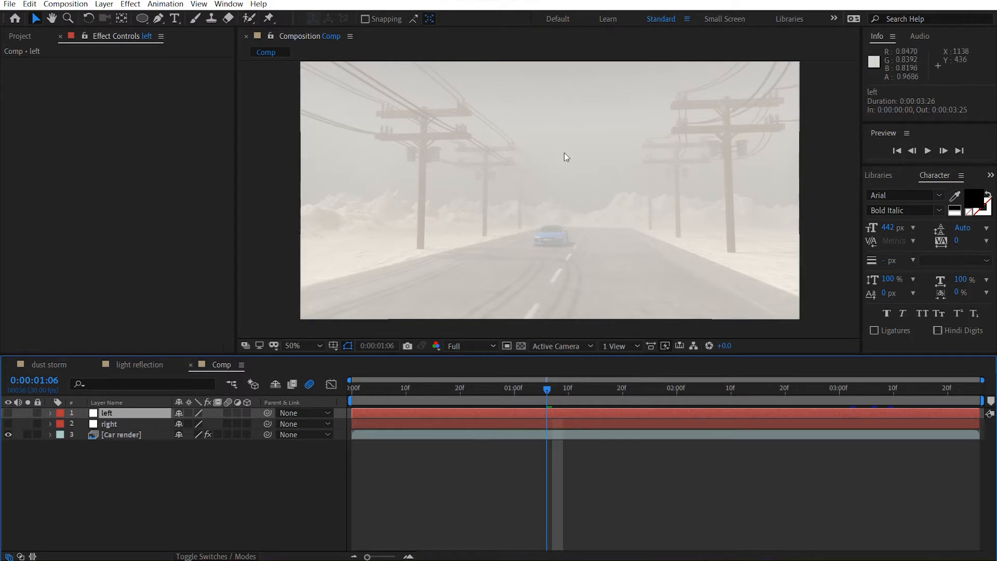
# Step: Create a black 1920 x 1080 solid named dust and apply the Particular effect to it
pyautogui.click(172, 482)
pyautogui.hotkey('ctrl', 'y')
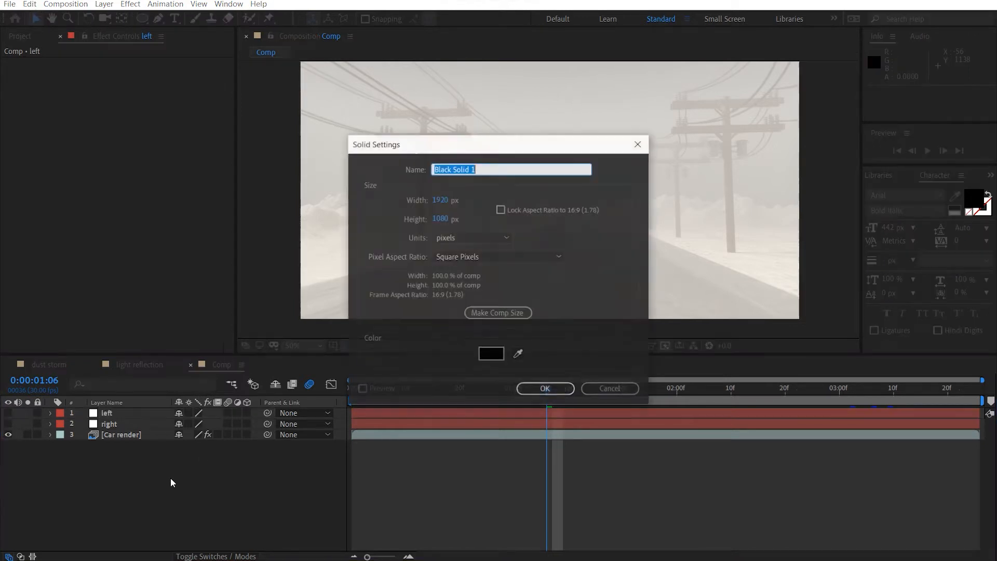
pyautogui.write('dust')
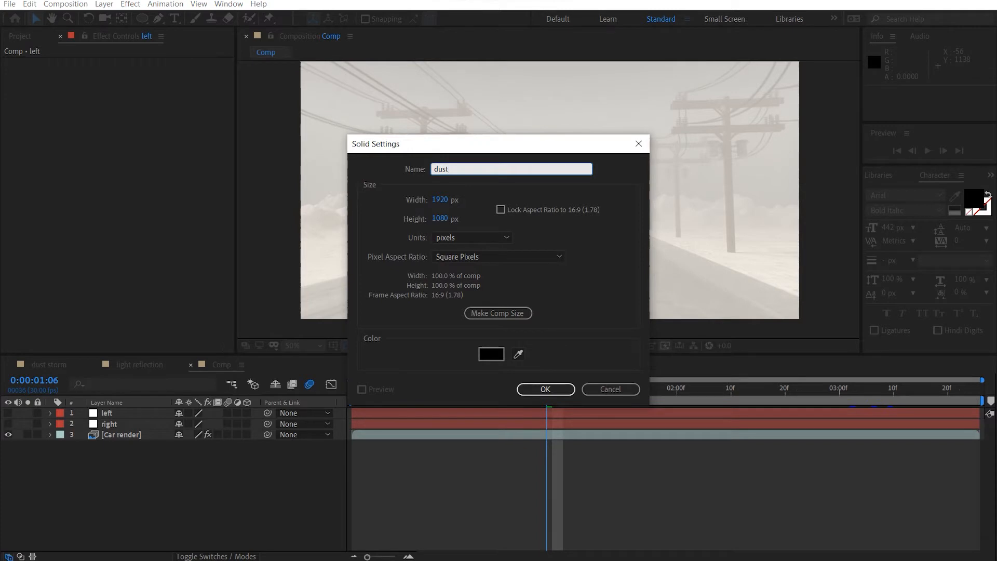
pyautogui.press('Return')
pyautogui.hotkey('ctrl', 'space')
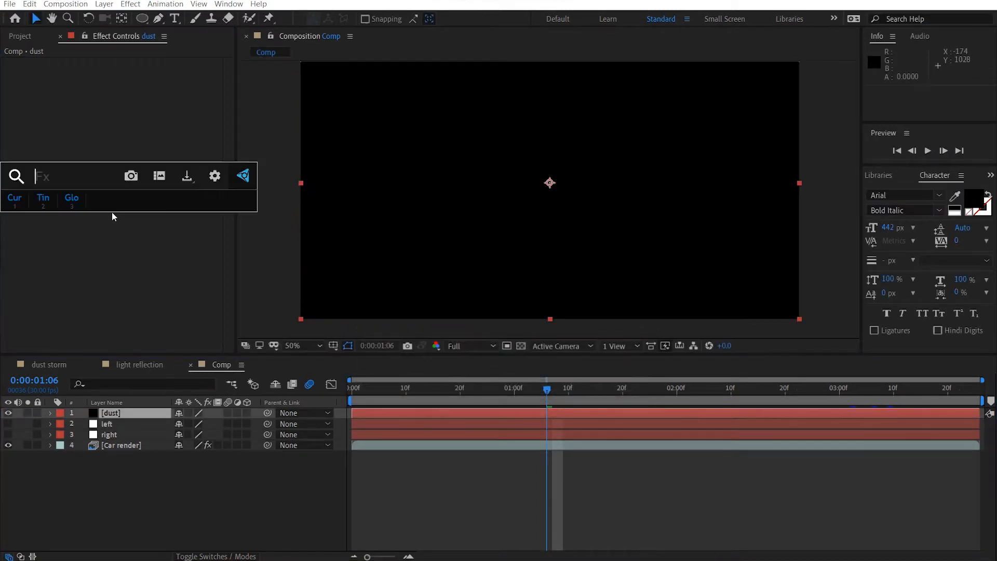
pyautogui.write('part')
pyautogui.press('Return')
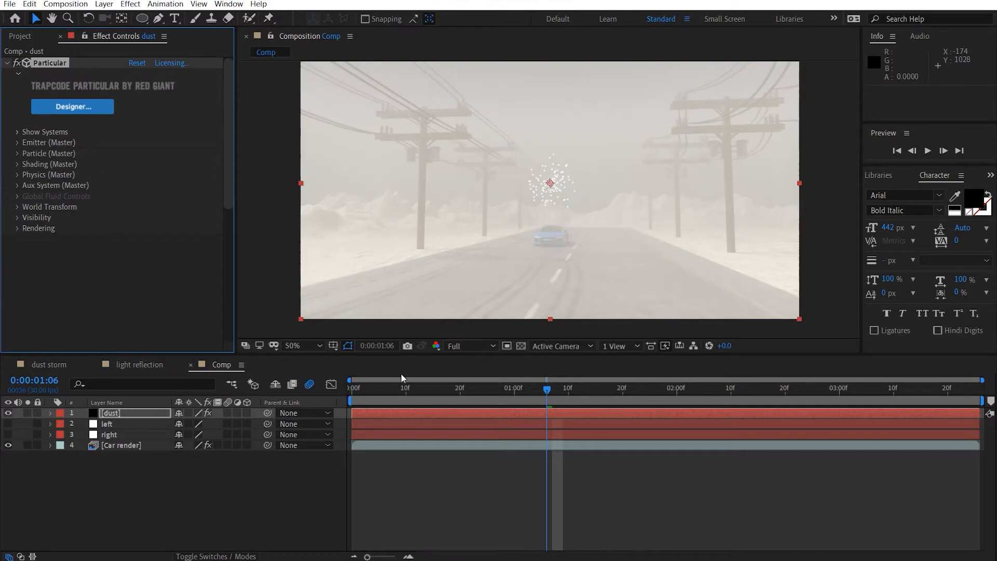
# Step: Solo the dust layer at 0:00:01:10 and set the Particular emitter's Particles/sec to 300
pyautogui.moveTo(510, 390); pyautogui.dragTo(569, 391)
pyautogui.click(25, 413)
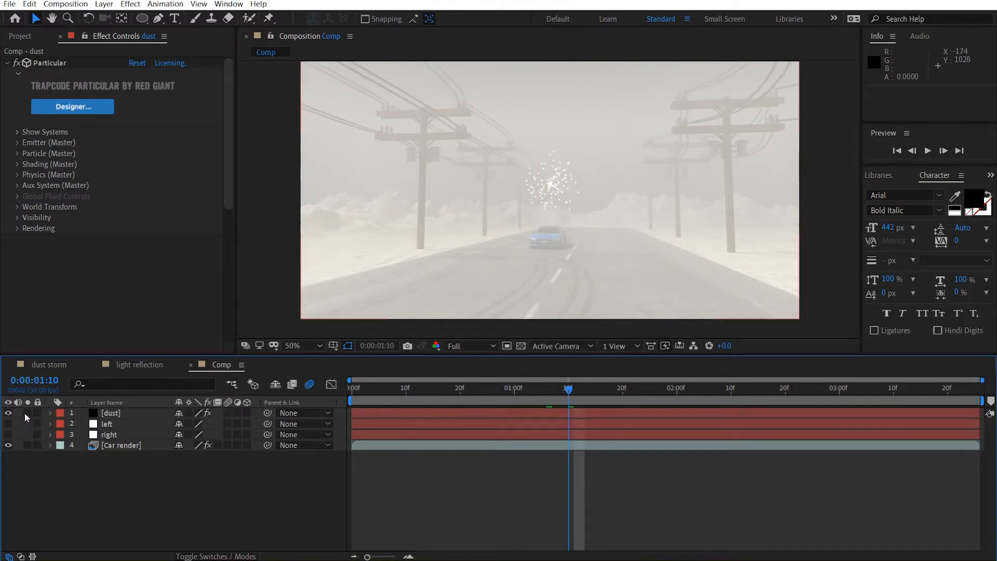
pyautogui.click(15, 142)
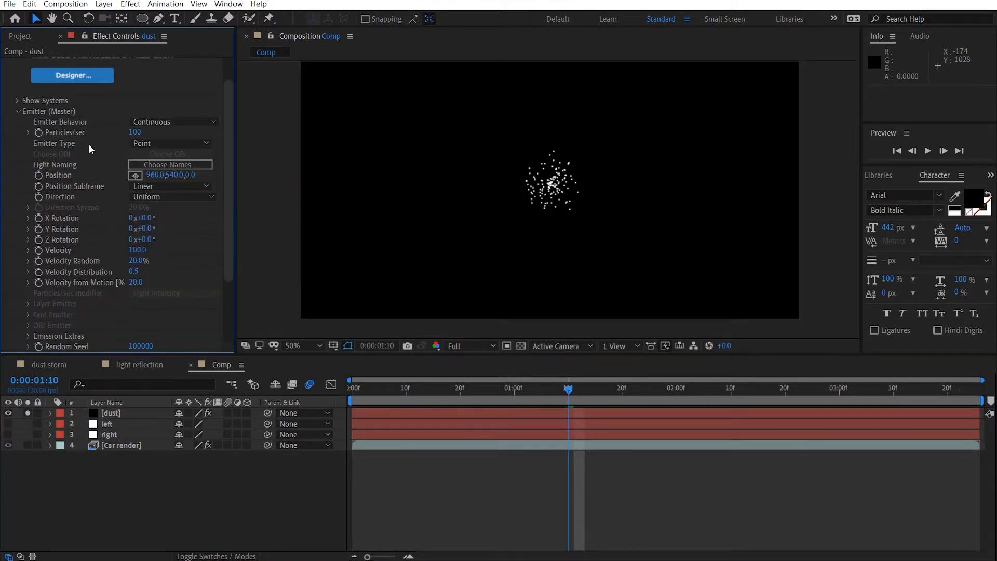
pyautogui.click(142, 124)
pyautogui.click(137, 133)
pyautogui.click(136, 134)
pyautogui.write('300')
pyautogui.press('Return')
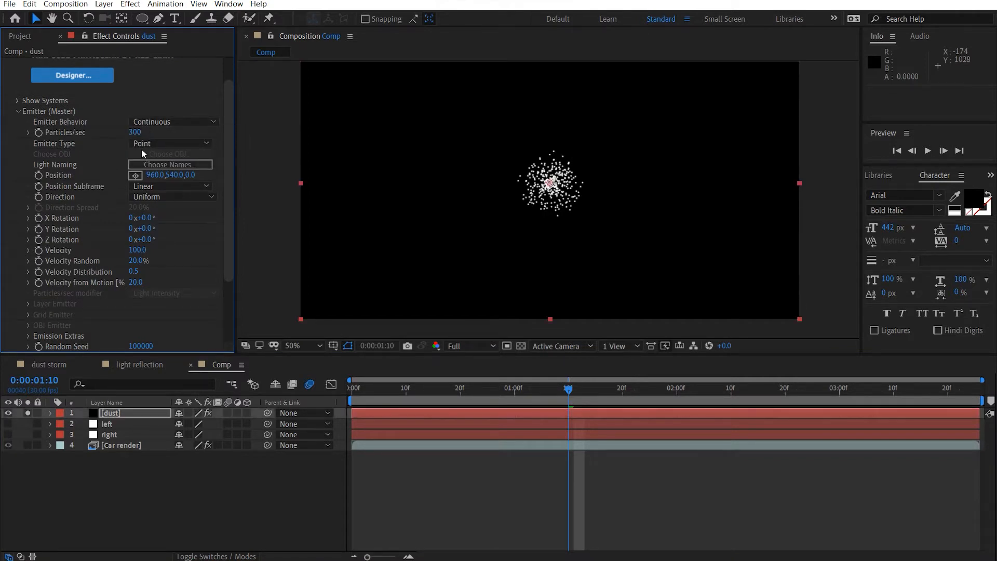
# Step: Change the Particular emitter type to Box and its Emitter Size mode to XYZ Individual
pyautogui.click(148, 144)
pyautogui.click(153, 167)
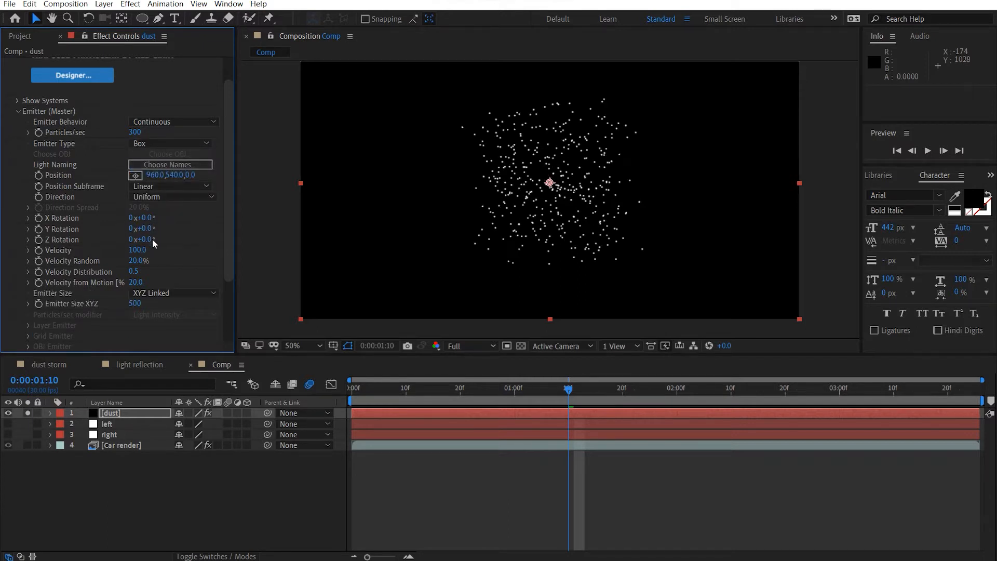
pyautogui.scroll(-1, 145, 255)
pyautogui.click(163, 263)
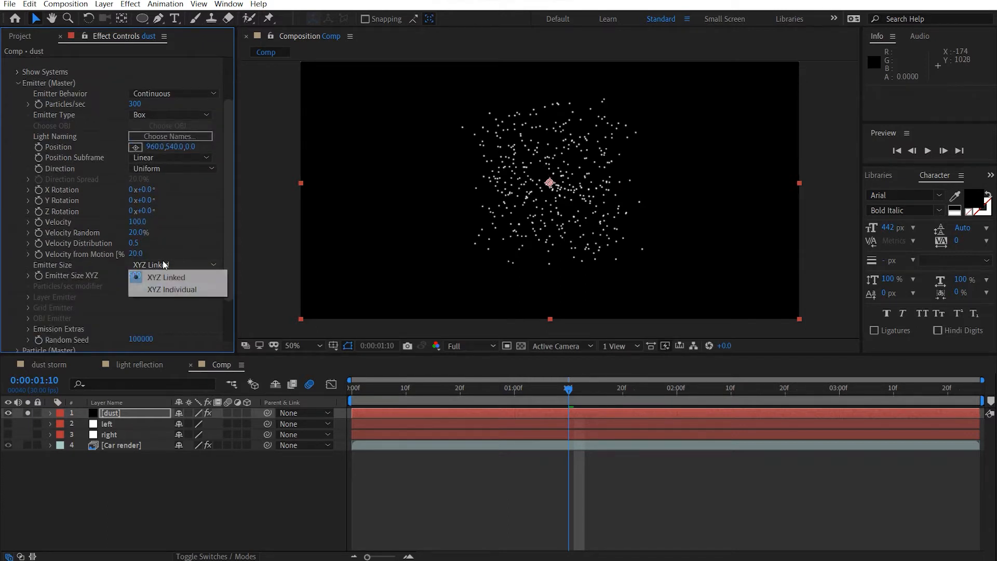
pyautogui.click(173, 290)
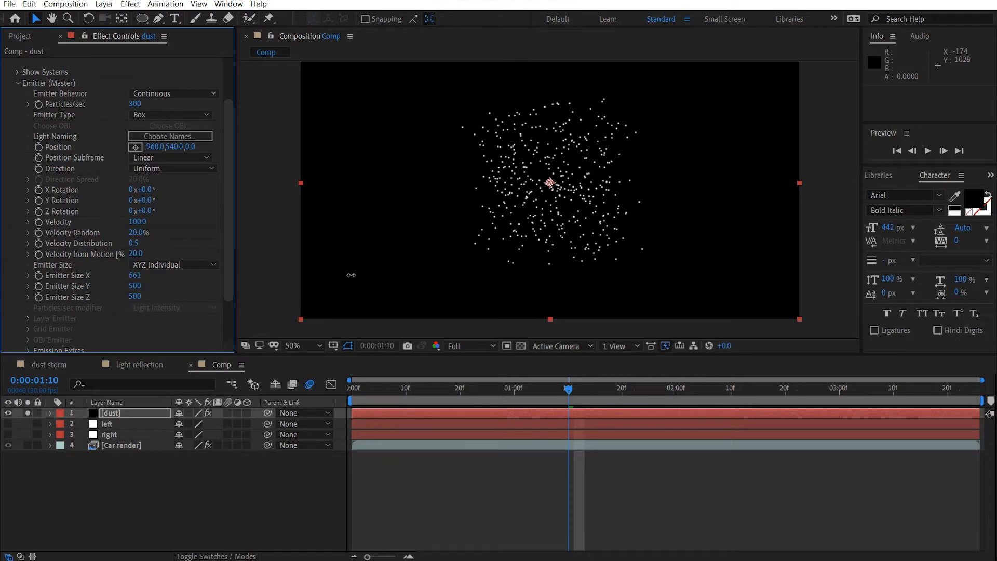
# Step: Enlarge the box emitter to about 2033 in X, 2184 in Y and 871 in Z
pyautogui.moveTo(626, 265); pyautogui.dragTo(730, 265)
pyautogui.moveTo(134, 285); pyautogui.dragTo(318, 286)
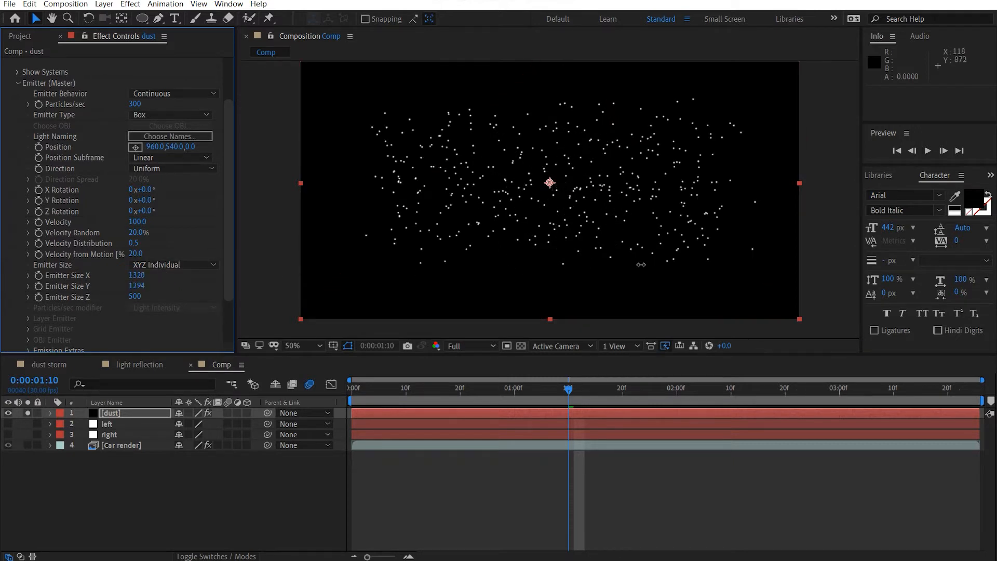
pyautogui.moveTo(136, 296); pyautogui.dragTo(364, 294)
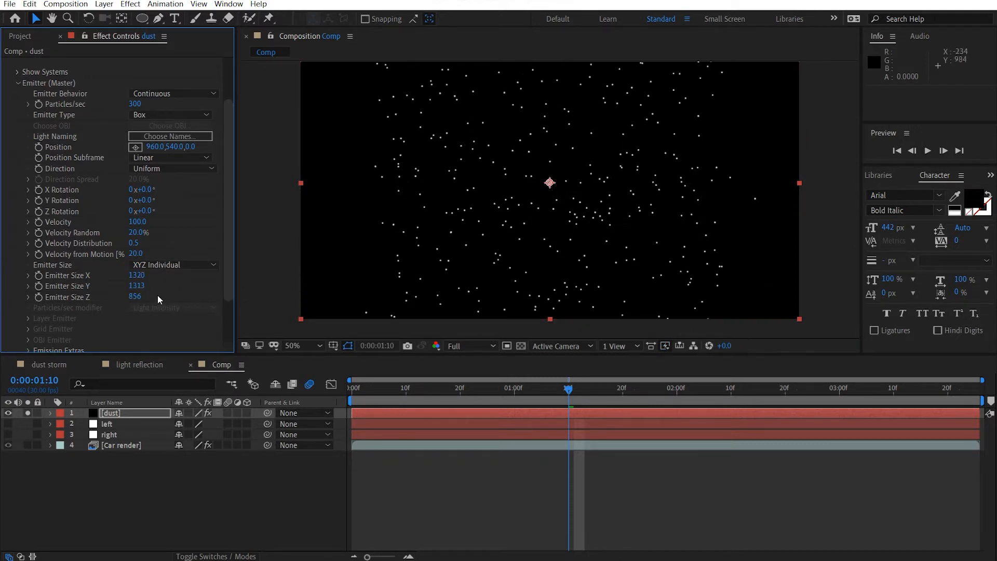
pyautogui.moveTo(138, 285); pyautogui.dragTo(582, 261)
# Step: Raise the Particular particle size to about 202 and set Size Random to 20%
pyautogui.scroll(-3, 116, 260)
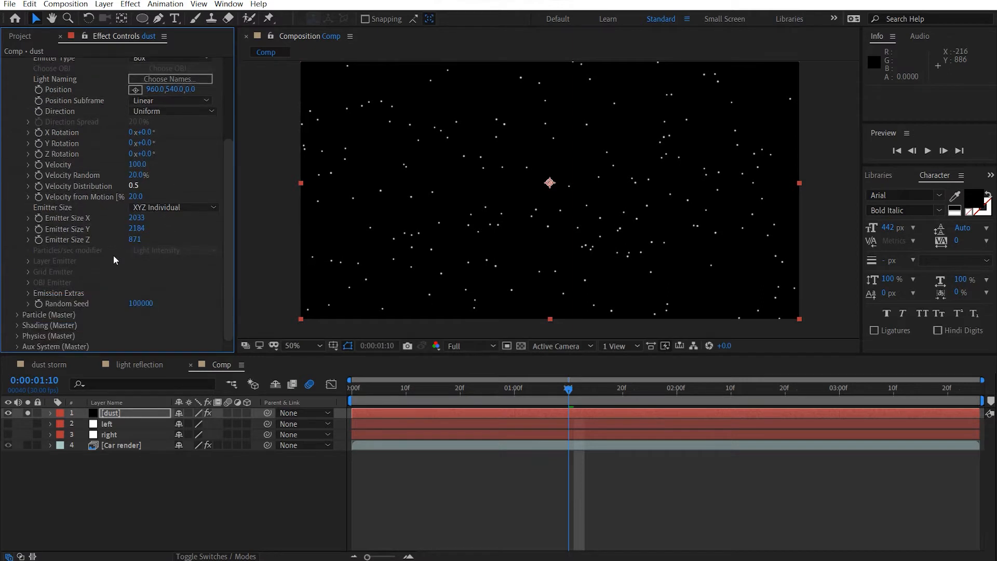
pyautogui.click(17, 315)
pyautogui.scroll(-5, 32, 310)
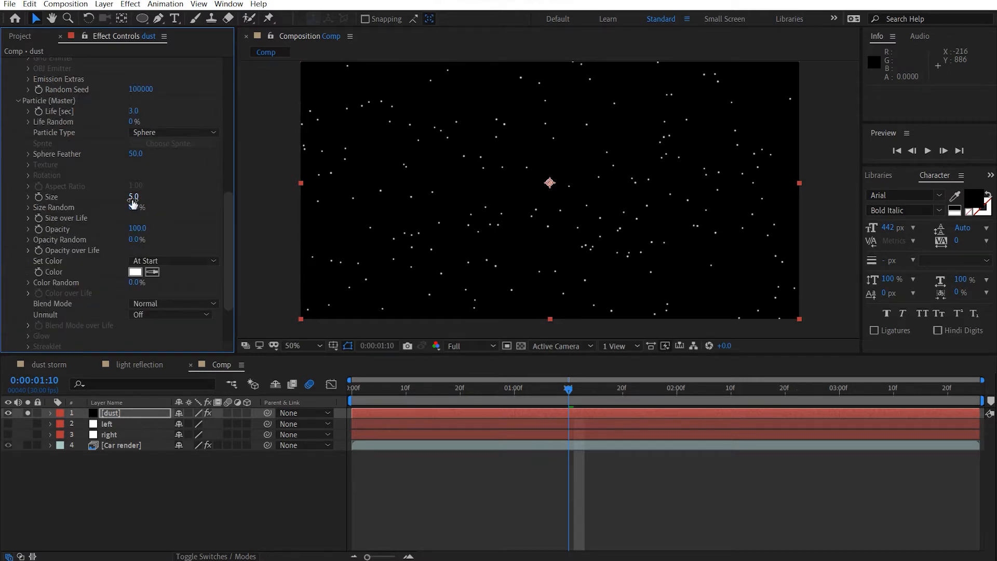
pyautogui.moveTo(134, 196); pyautogui.dragTo(259, 198)
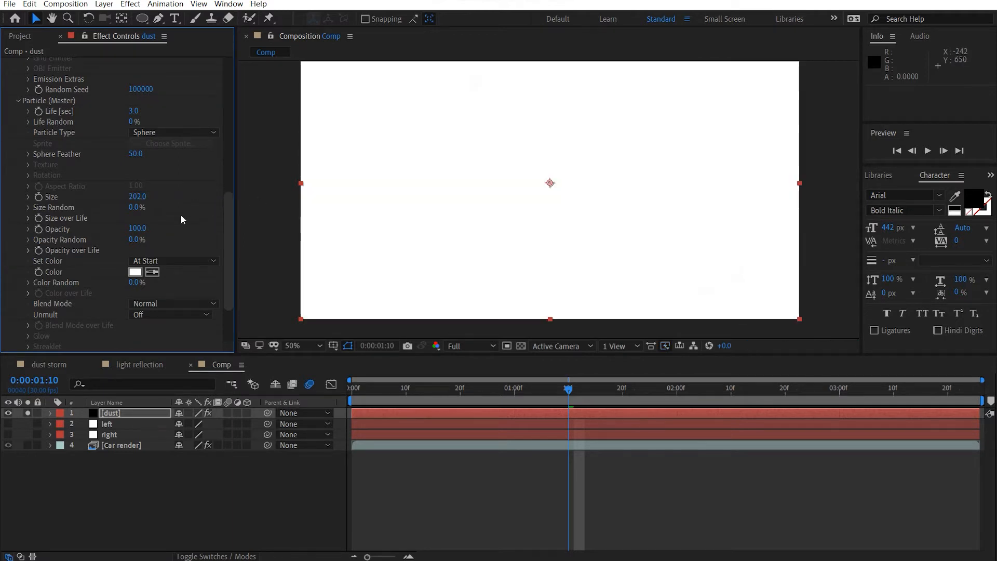
pyautogui.click(134, 208)
pyautogui.write('20')
pyautogui.press('Return')
# Step: Lower the particle opacity to 3 and increase the particle size to about 301
pyautogui.click(137, 228)
pyautogui.write('3')
pyautogui.press('Return')
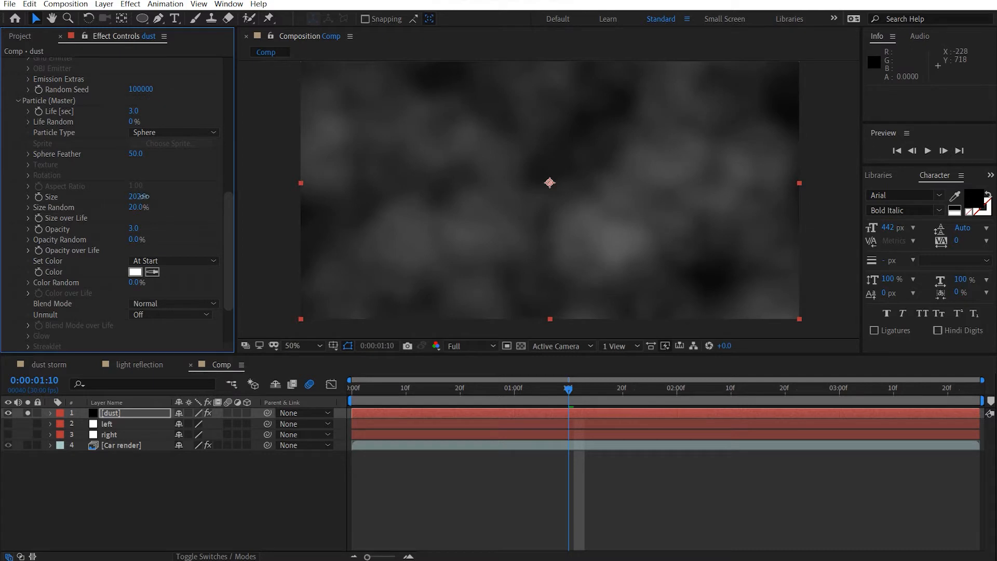
pyautogui.moveTo(144, 196); pyautogui.dragTo(205, 198)
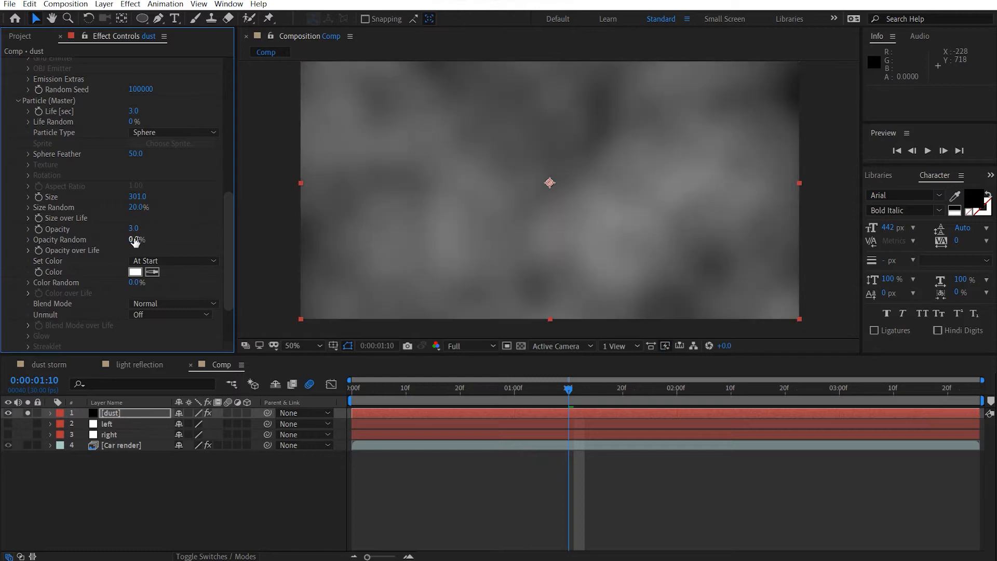
# Step: Set the Opacity Random of the Particular particles to 15%
pyautogui.click(134, 240)
pyautogui.write('15')
pyautogui.press('Return')
# Step: Give the dust a sideways wind by setting Wind X to 750 in Particular's Air physics
pyautogui.scroll(-3, 156, 244)
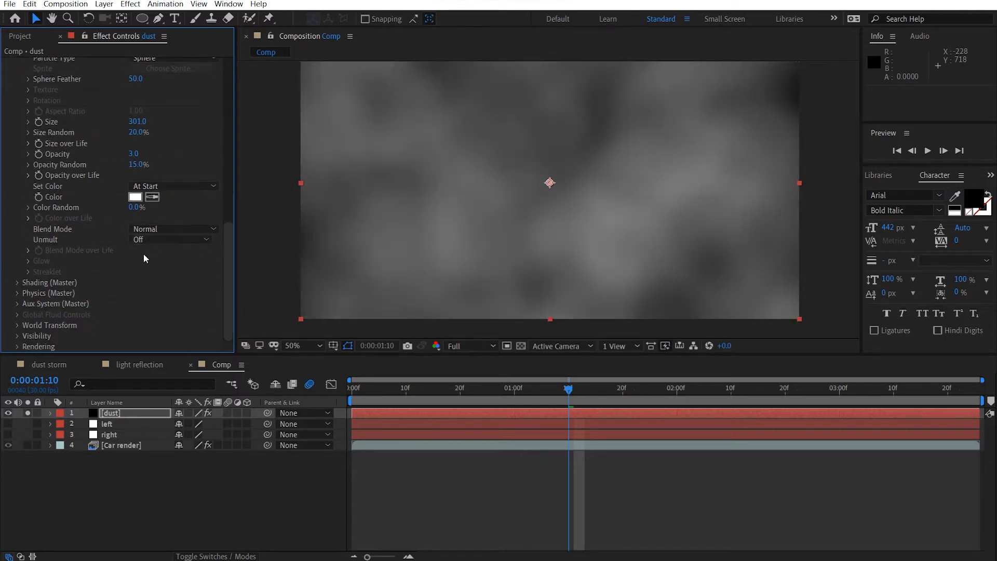
pyautogui.click(17, 293)
pyautogui.scroll(-2, 18, 295)
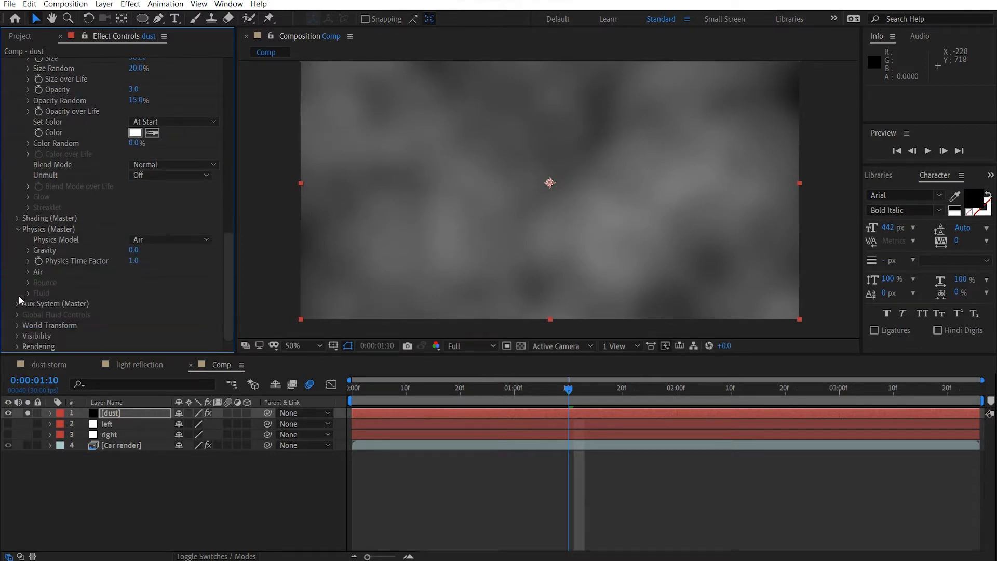
pyautogui.click(27, 272)
pyautogui.scroll(-3, 29, 272)
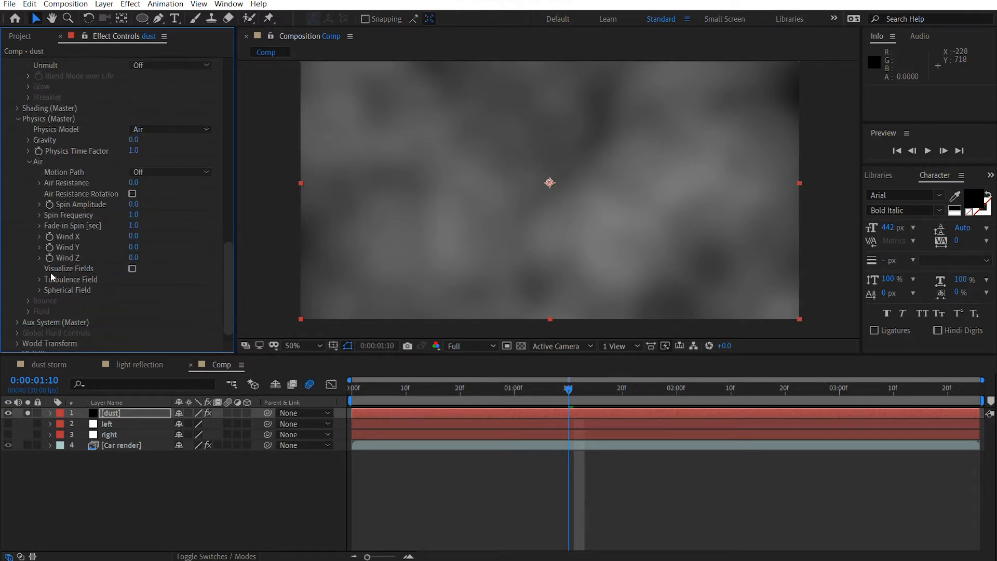
pyautogui.click(134, 236)
pyautogui.press('Return')
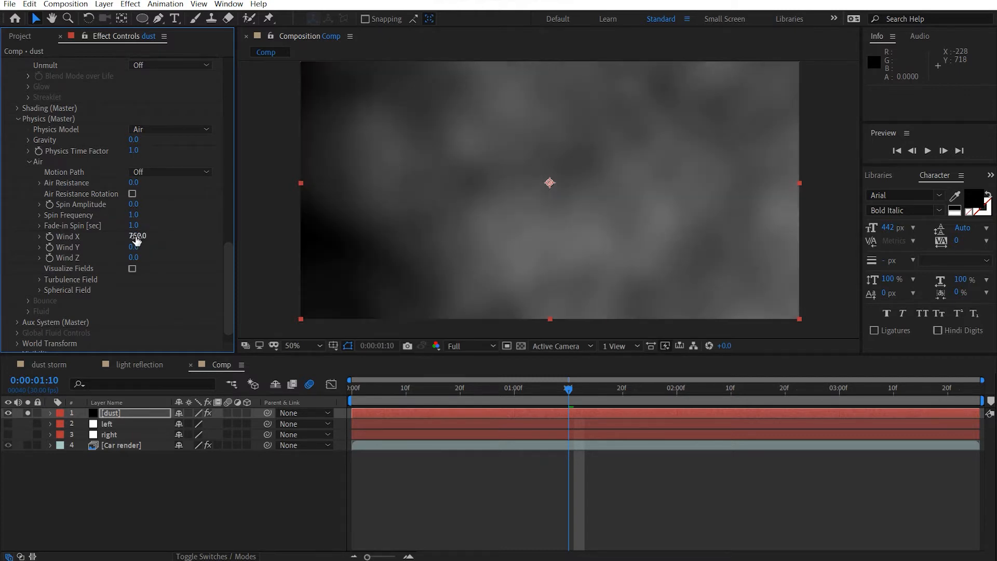
# Step: Set the particle life to 5 seconds
pyautogui.scroll(8, 151, 295)
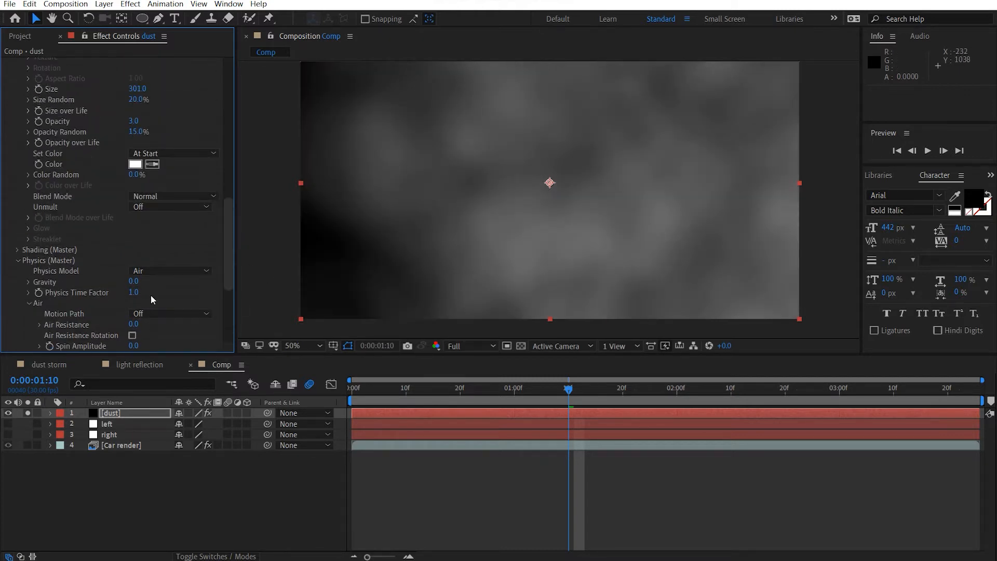
pyautogui.scroll(2, 151, 236)
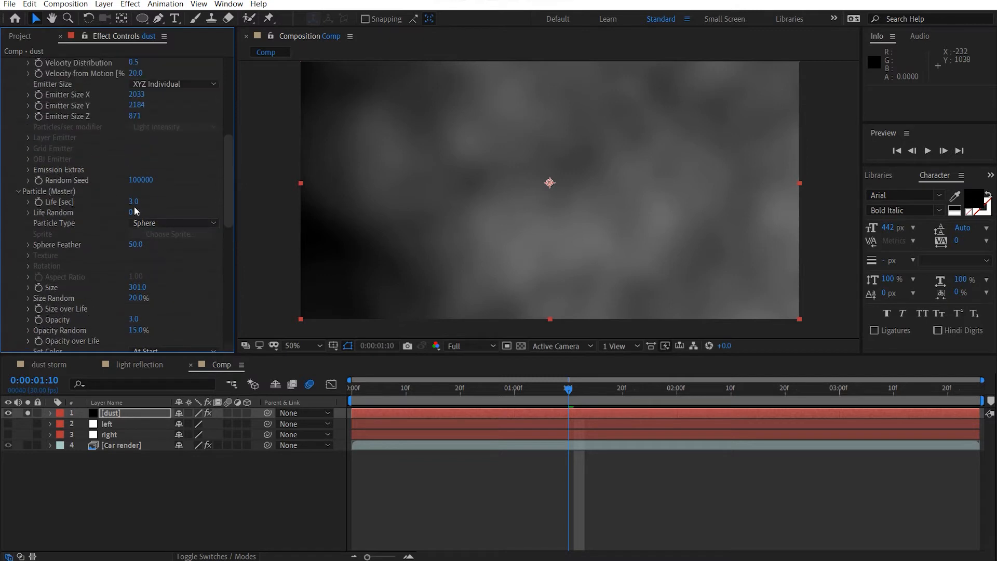
pyautogui.click(133, 202)
pyautogui.press('Return')
# Step: Shift the dust layer to start at about -0:00:01:21 and extend its out point to about 0:00:03:25
pyautogui.moveTo(471, 415); pyautogui.dragTo(195, 415)
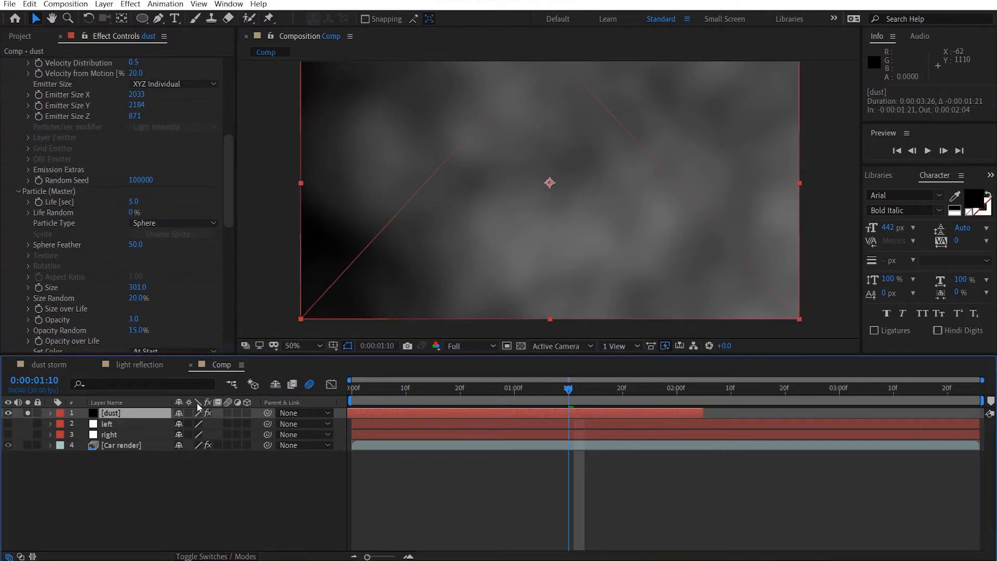
pyautogui.moveTo(709, 412); pyautogui.dragTo(983, 414)
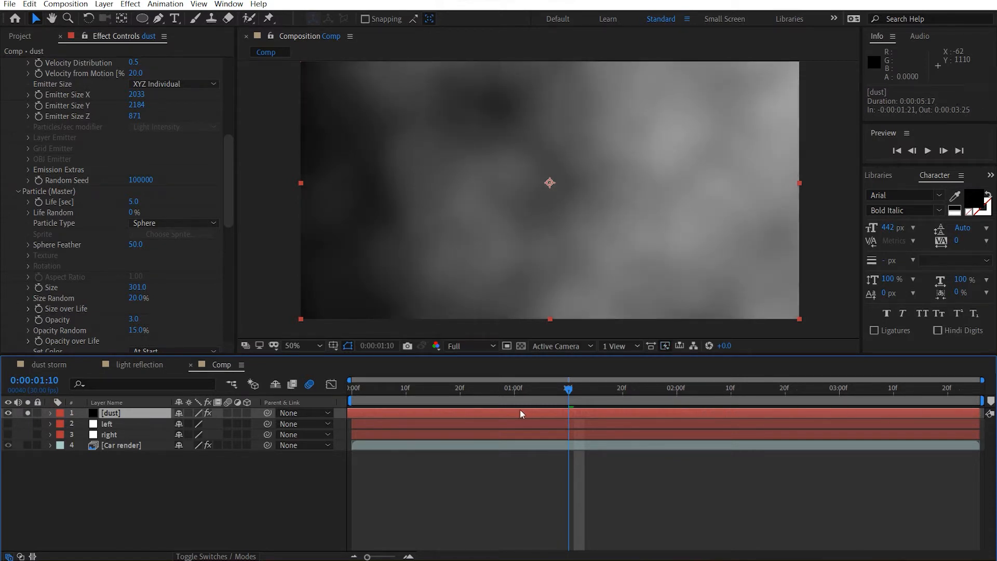
# Step: Move the current time to 0:00:02:20 and set the particle life to 6 seconds
pyautogui.moveTo(630, 390); pyautogui.dragTo(785, 390)
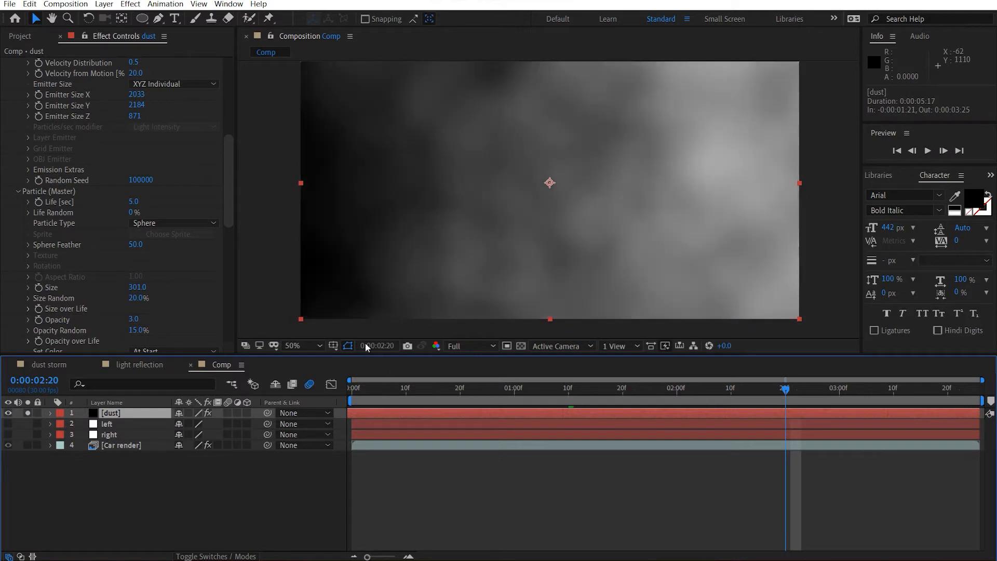
pyautogui.scroll(2, 136, 227)
pyautogui.scroll(3, 137, 222)
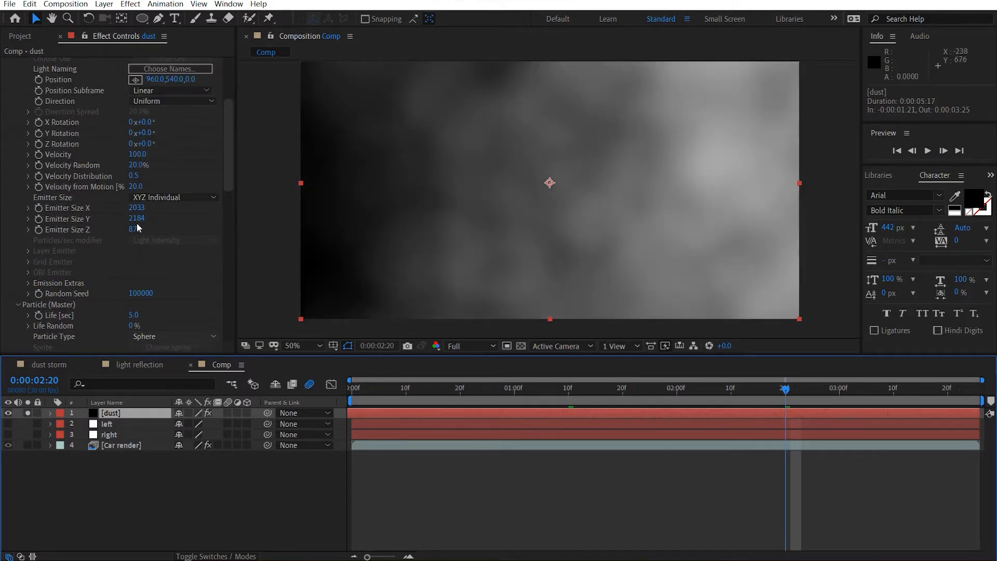
pyautogui.scroll(-1, 138, 226)
pyautogui.click(134, 286)
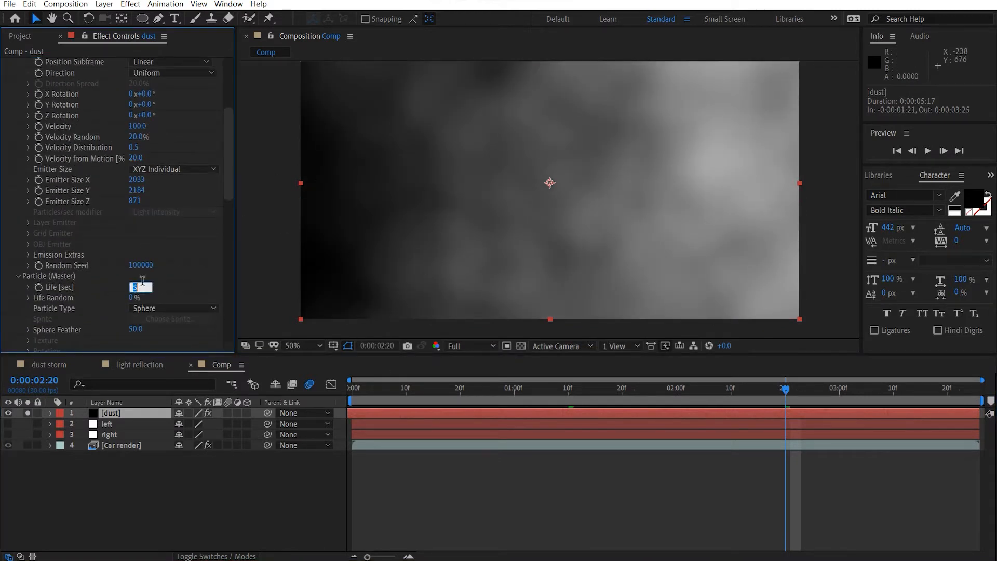
pyautogui.write('6')
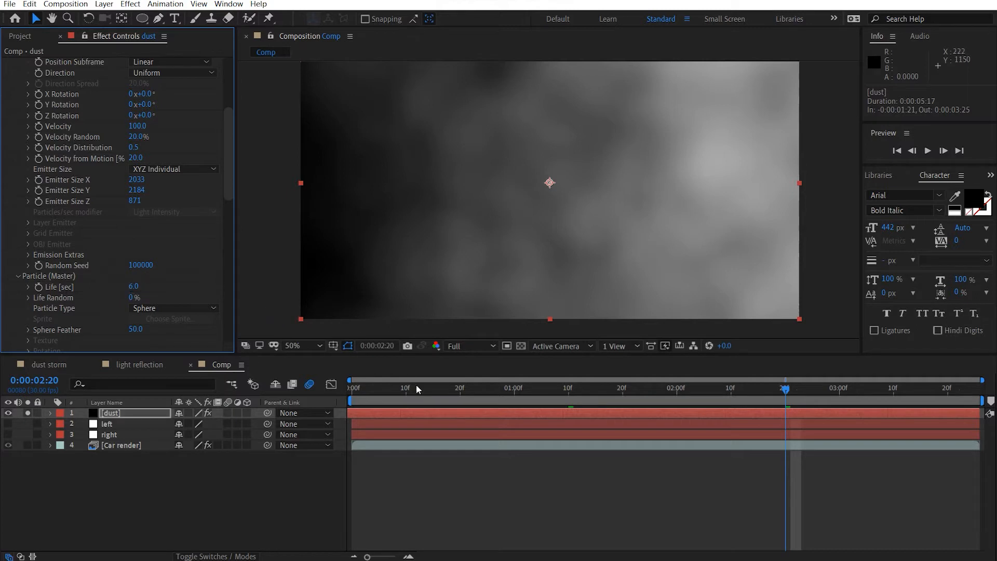
# Step: Enable motion blur on the dust layer and lower the composition preview resolution to Half
pyautogui.scroll(6, 157, 315)
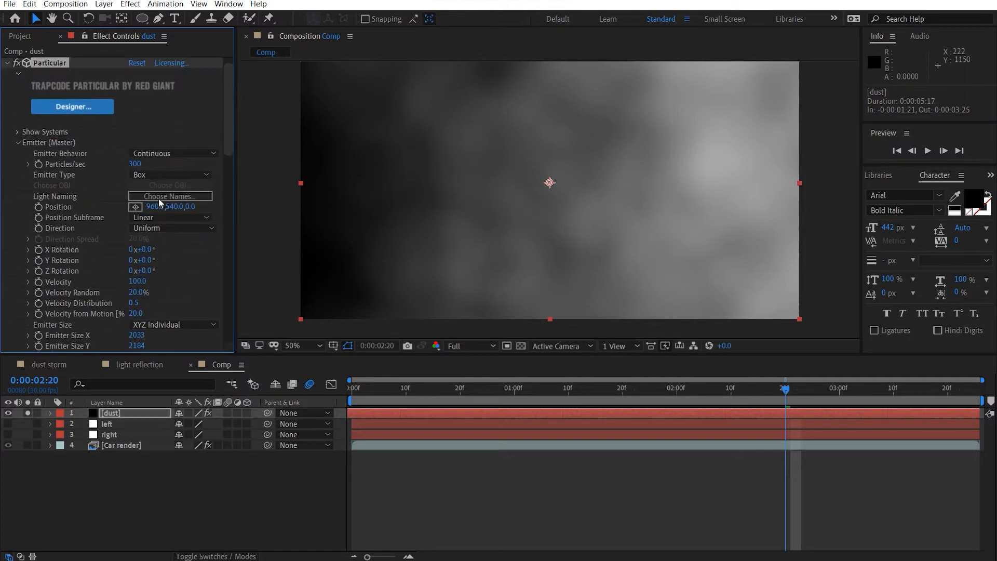
pyautogui.scroll(-5, 170, 230)
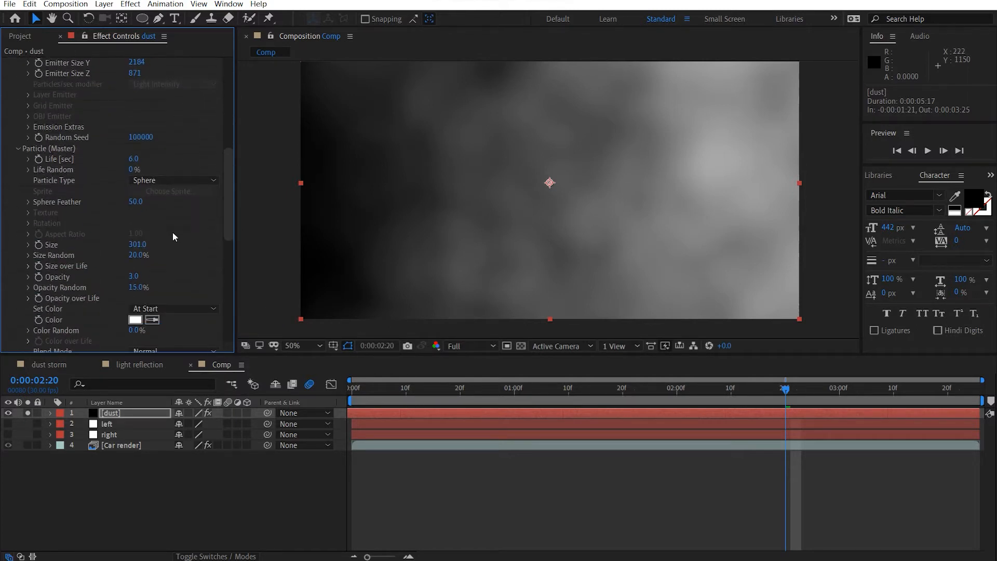
pyautogui.scroll(-7, 210, 336)
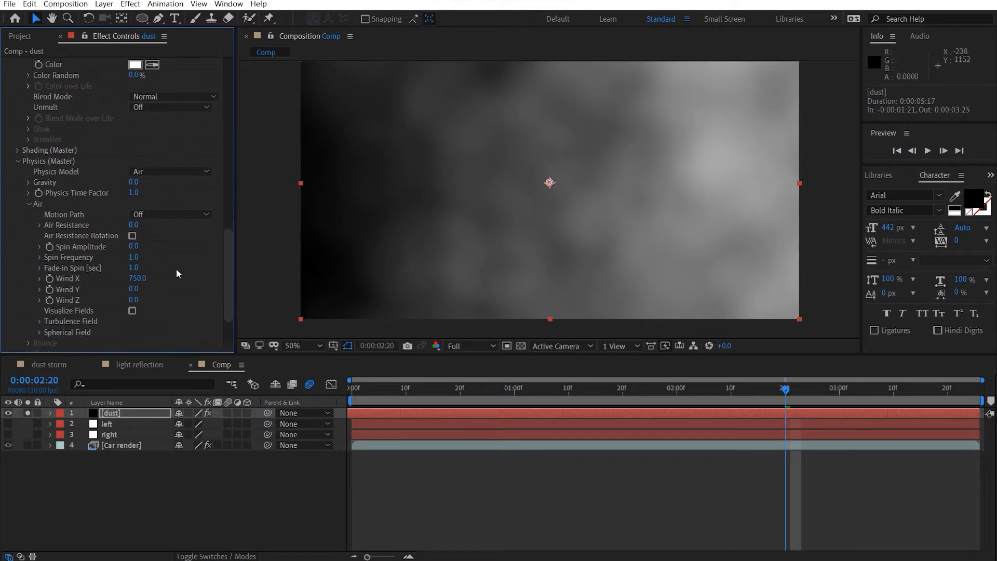
pyautogui.scroll(-4, 164, 274)
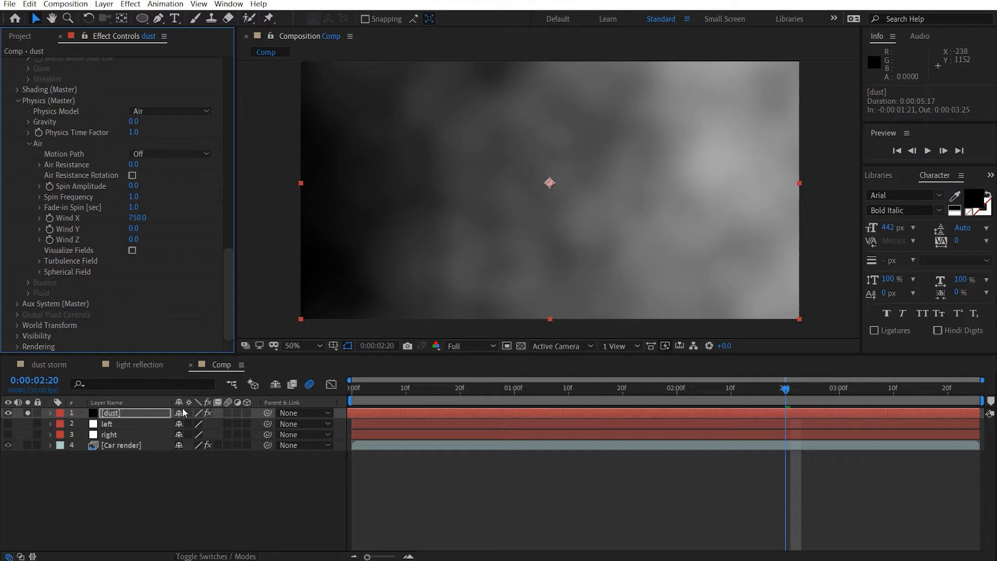
pyautogui.click(227, 413)
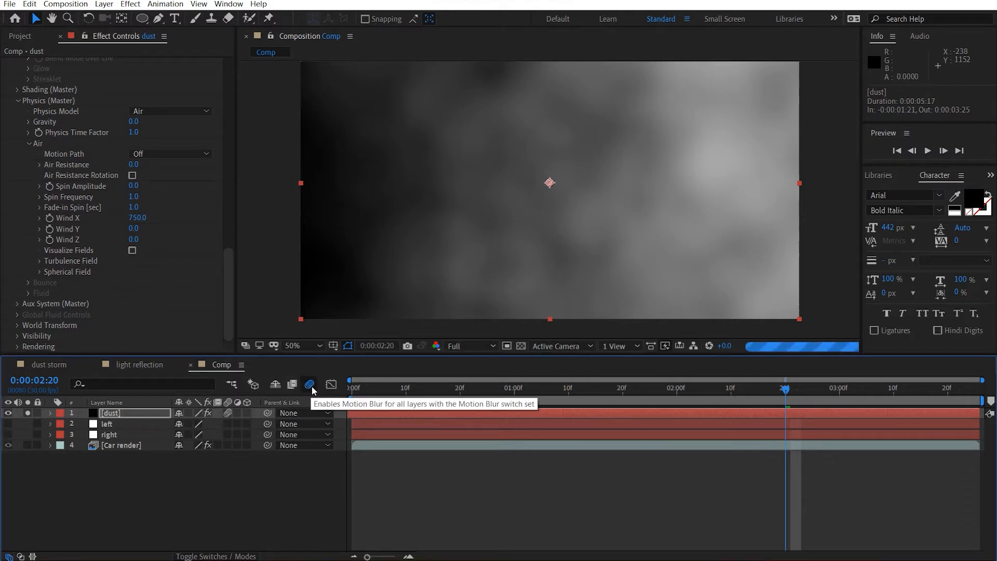
pyautogui.click(462, 345)
pyautogui.click(467, 381)
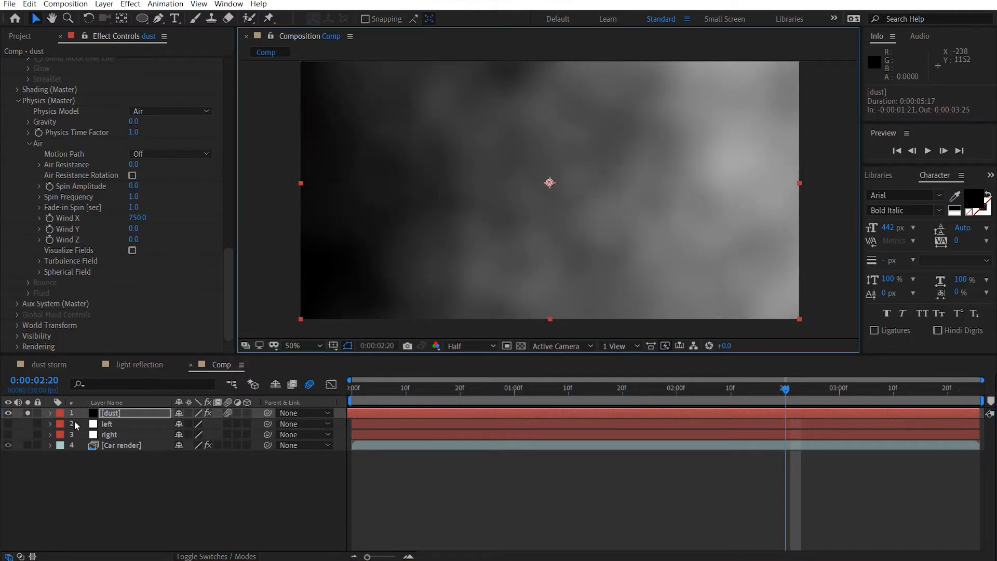
# Step: Unsolo the dust layer and change its particle color to light grey C8C8C8
pyautogui.click(32, 415)
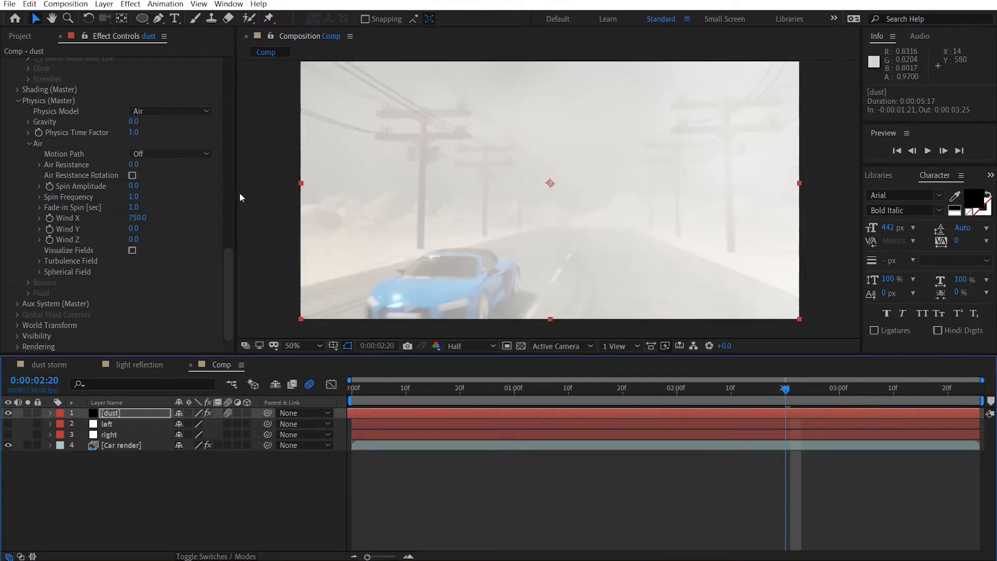
pyautogui.scroll(4, 138, 196)
pyautogui.scroll(3, 138, 196)
pyautogui.click(136, 175)
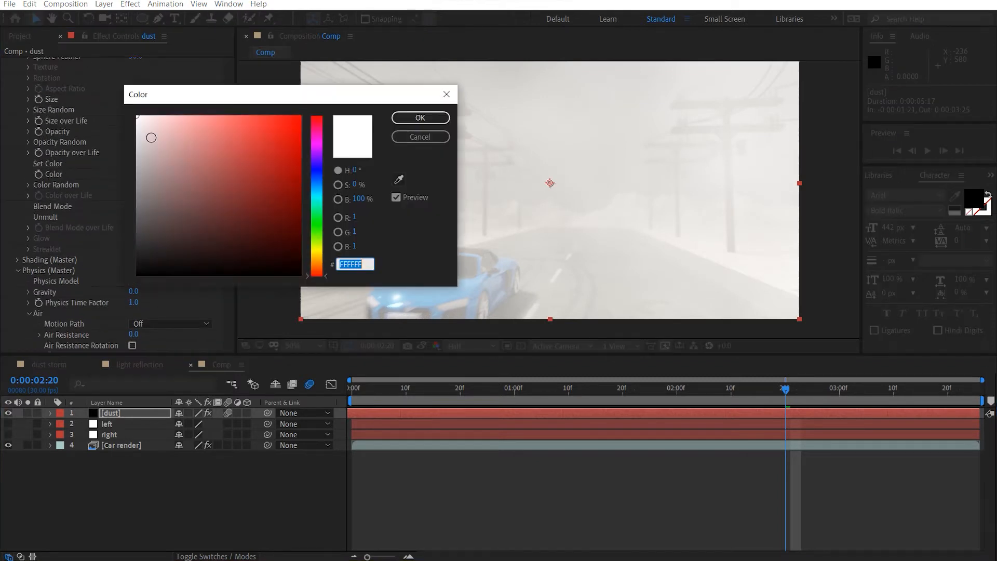
pyautogui.click(141, 135)
pyautogui.moveTo(141, 135)
pyautogui.mouseDown()
pyautogui.moveTo(135, 162)
pyautogui.moveTo(136, 149)
pyautogui.mouseUp()
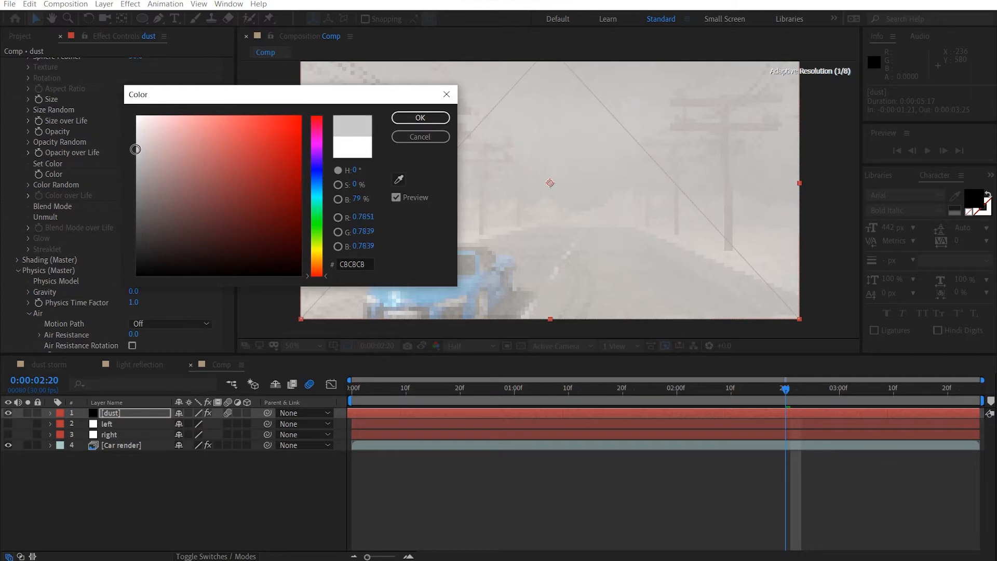
pyautogui.click(421, 118)
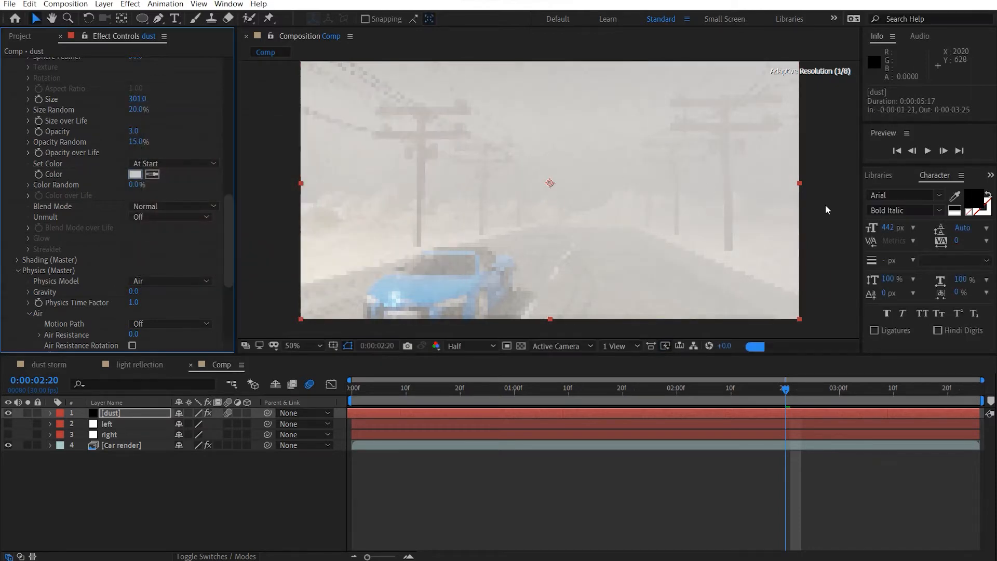
pyautogui.click(825, 205)
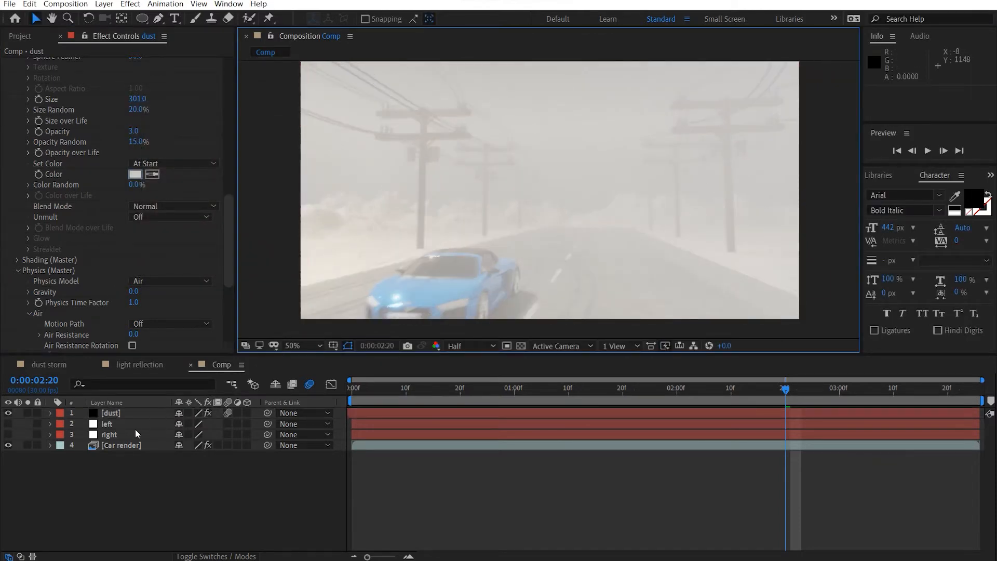
# Step: Add the Particles_08.mp4 and Particles_15.mp4 footage to the composition above the dust layer
pyautogui.click(113, 413)
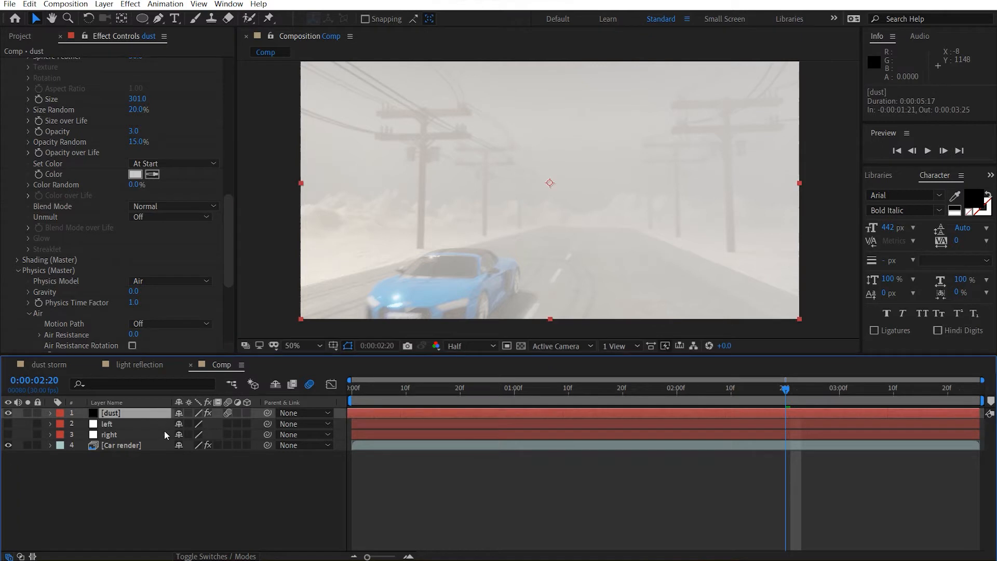
pyautogui.click(38, 40)
pyautogui.click(94, 174)
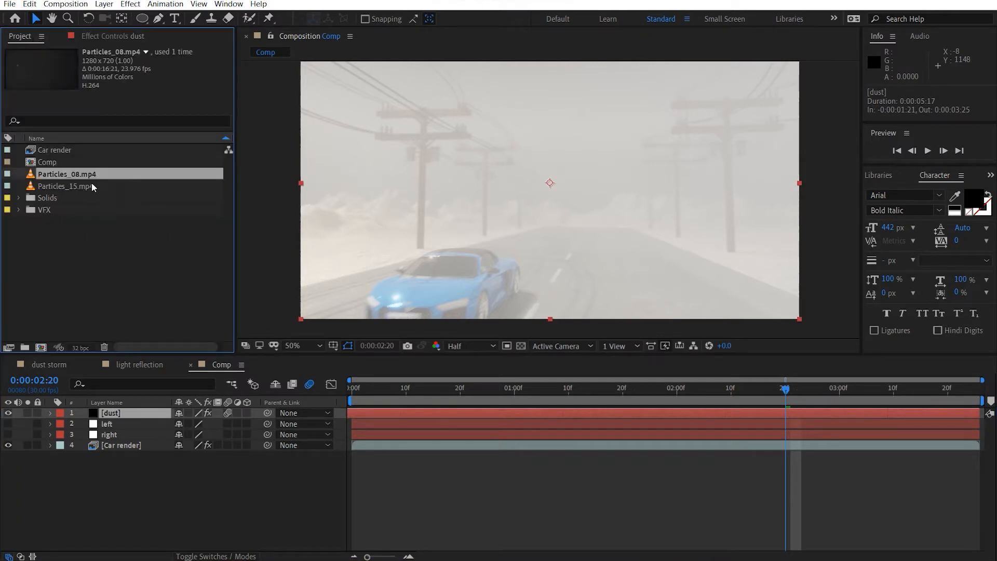
pyautogui.keyDown('shift'); pyautogui.click(92, 185); pyautogui.keyUp('shift')
pyautogui.moveTo(92, 172); pyautogui.dragTo(143, 414)
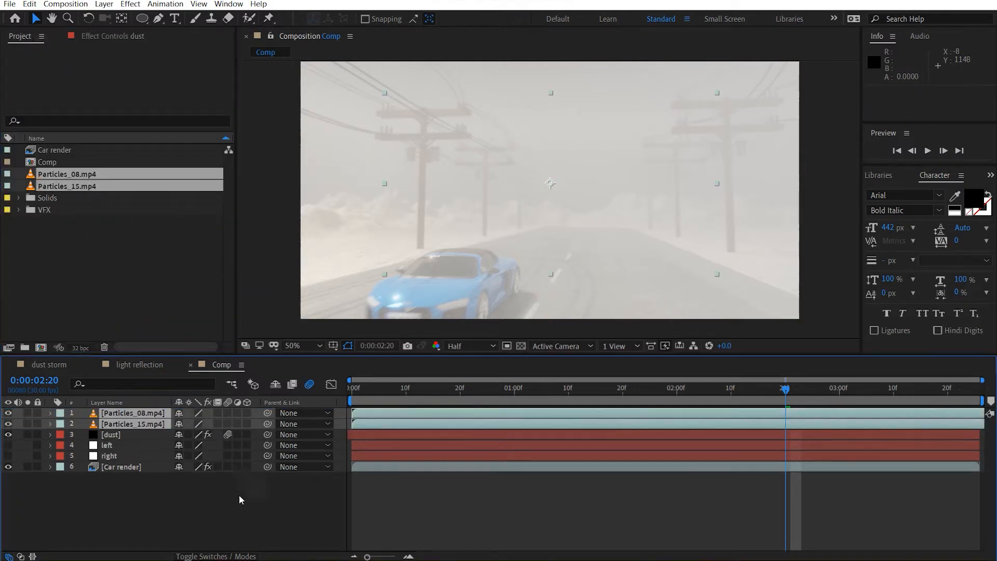
# Step: Scale both particle footage layers up to 151% to cover the frame, and fit the composition in the viewer
pyautogui.press('s')
pyautogui.moveTo(198, 428); pyautogui.dragTo(214, 422)
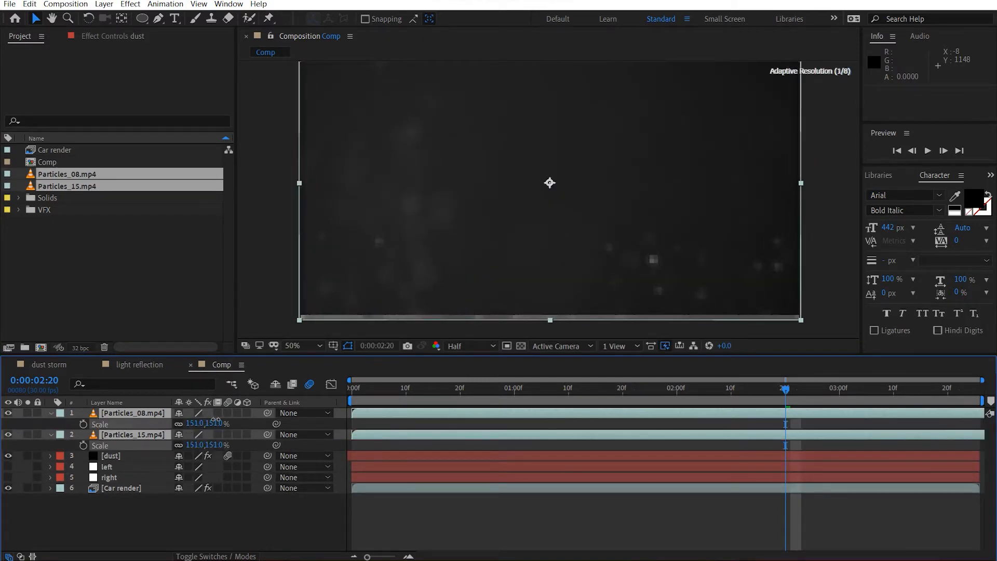
pyautogui.click(312, 347)
pyautogui.click(308, 130)
pyautogui.click(266, 249)
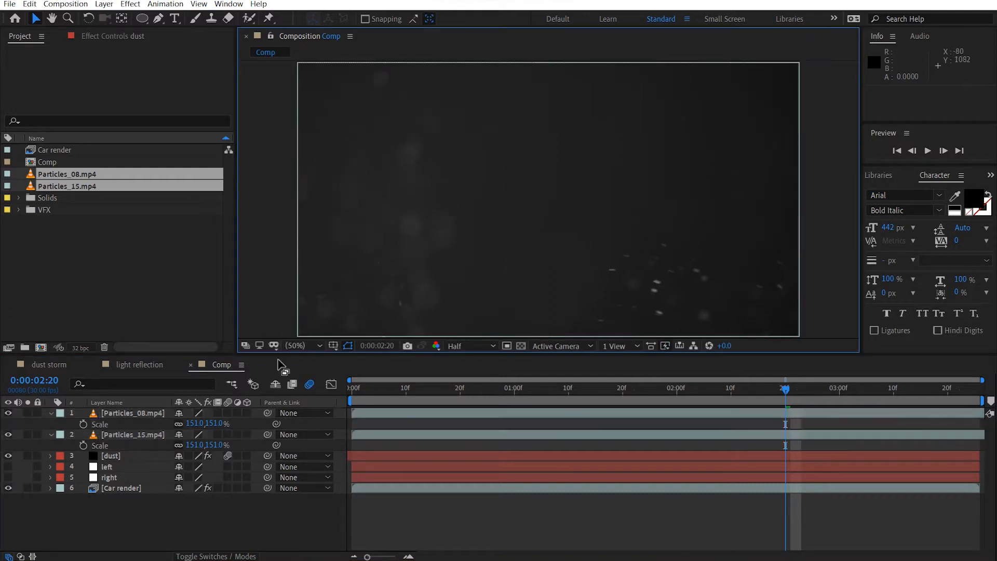
# Step: Solo Particles_15.mp4 and apply a Curves effect that pulls its dark tones down to black
pyautogui.click(29, 435)
pyautogui.click(130, 37)
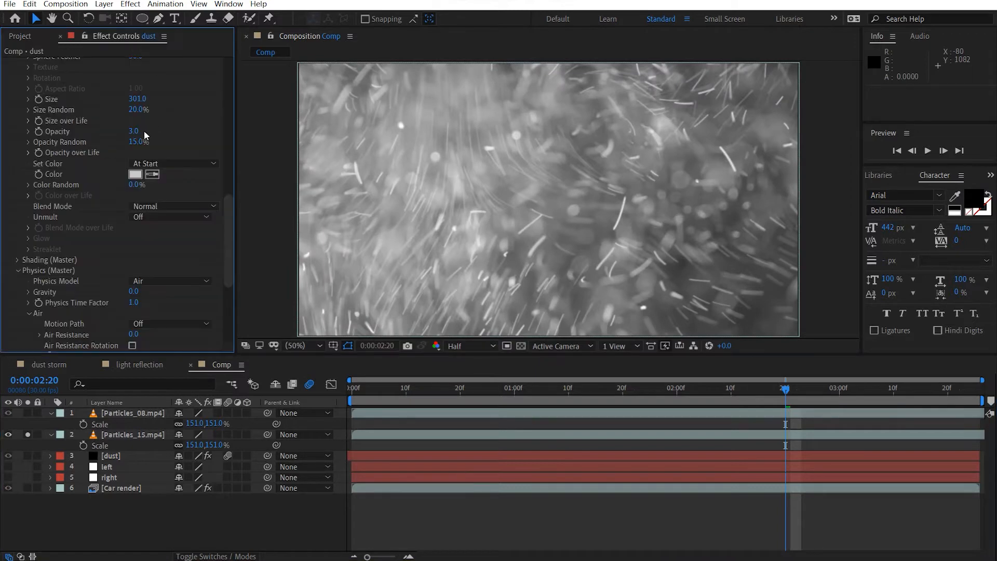
pyautogui.click(134, 435)
pyautogui.hotkey('ctrl', 'space')
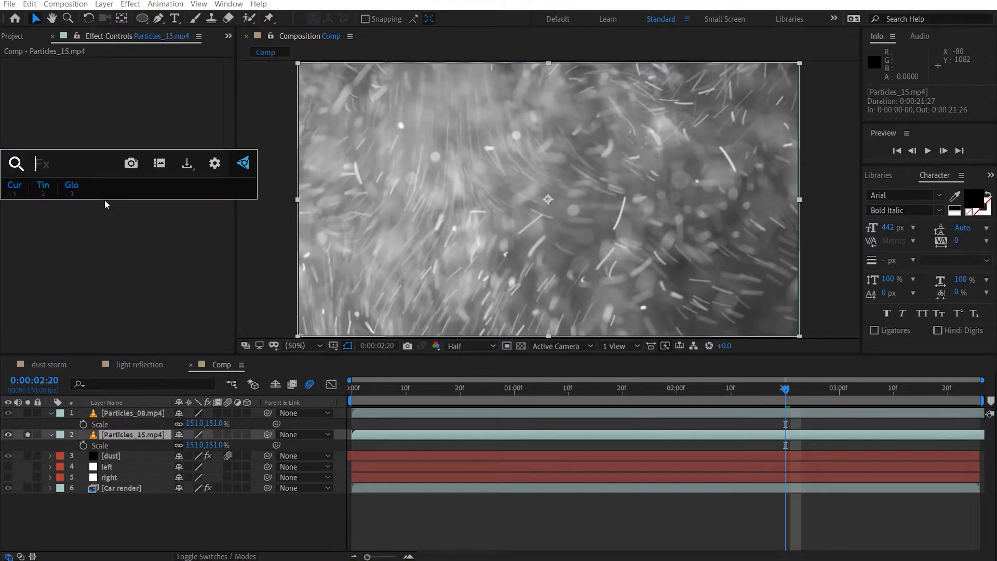
pyautogui.press('1')
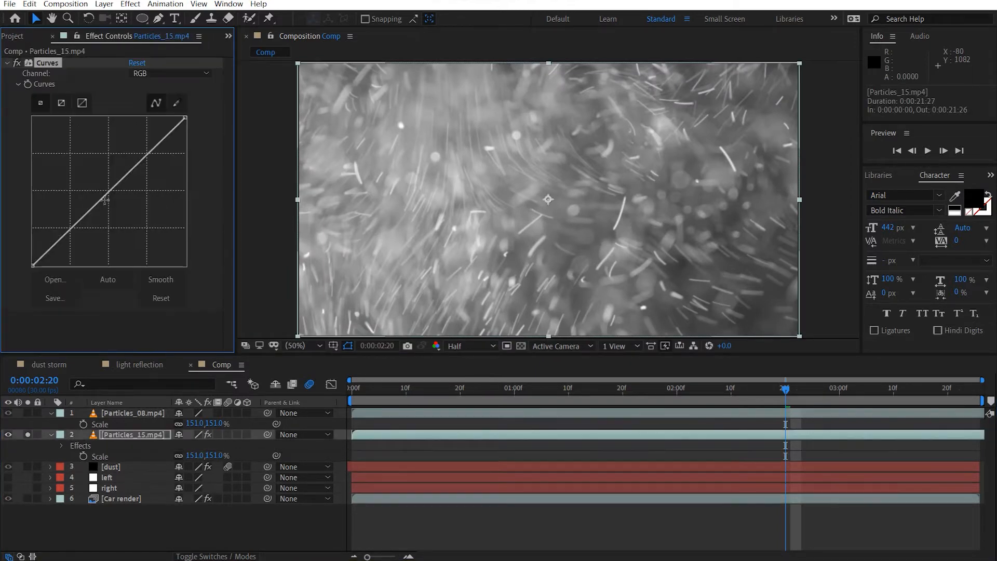
pyautogui.moveTo(41, 264); pyautogui.dragTo(81, 270)
# Step: Apply Fast Box Blur to Particles_15.mp4 and raise its Blur Radius to about 18
pyautogui.hotkey('ctrl', 'space')
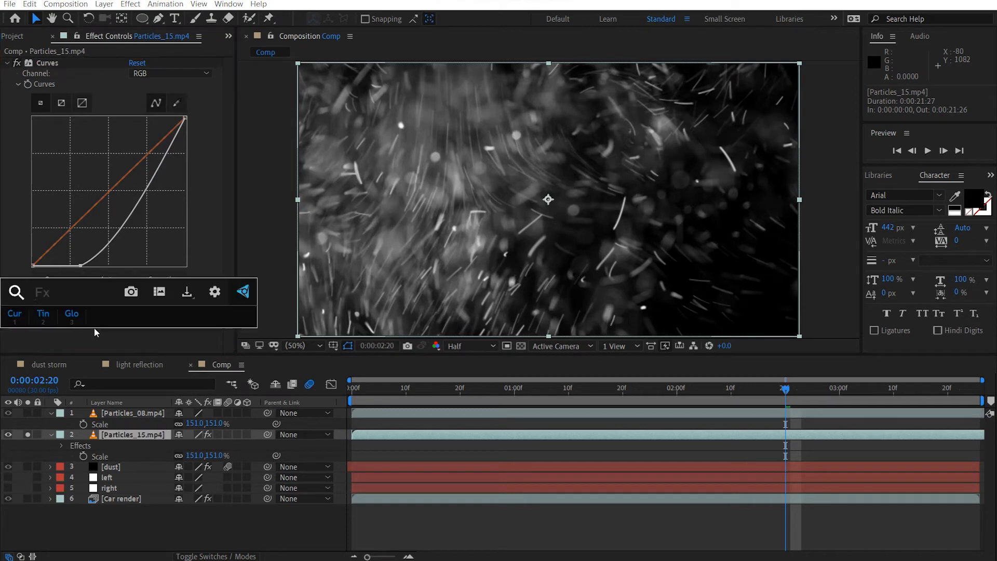
pyautogui.write('fas')
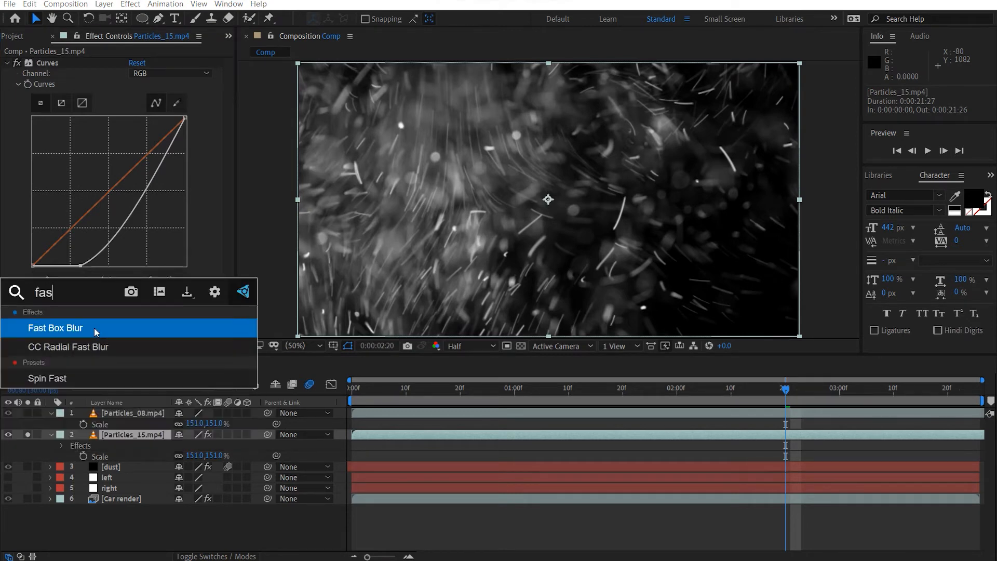
pyautogui.press('Return')
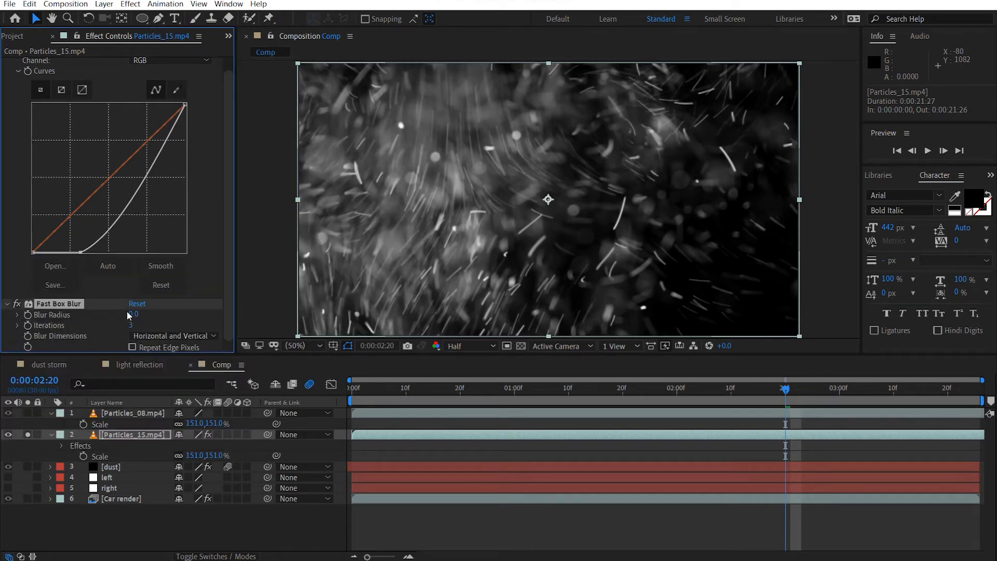
pyautogui.moveTo(133, 321); pyautogui.dragTo(142, 315)
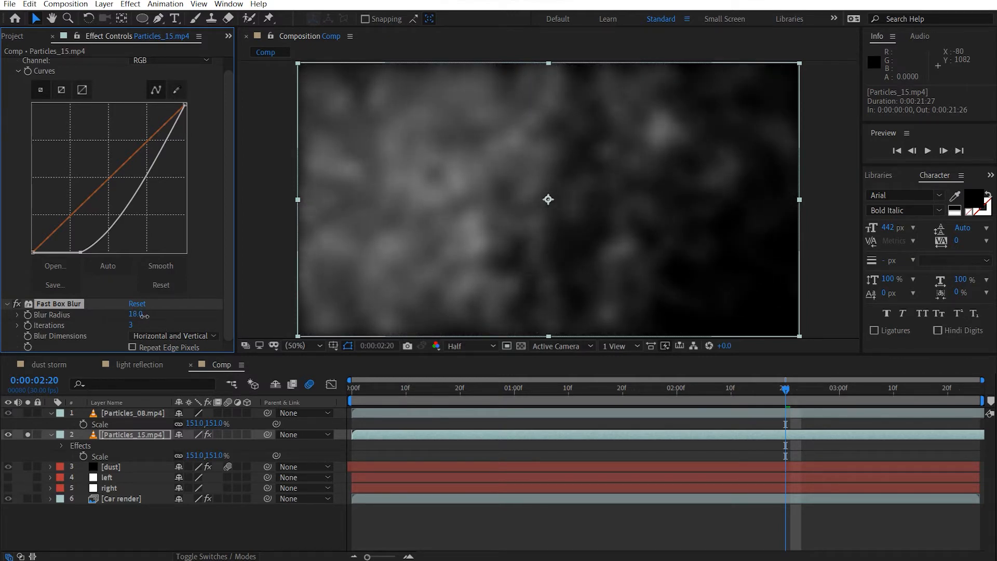
# Step: Time-stretch Particles_15.mp4 to a factor of 80 and shift it about three seconds earlier so it starts before the composition
pyautogui.moveTo(129, 329); pyautogui.dragTo(126, 327)
pyautogui.scroll(1, 17, 126)
pyautogui.click(6, 62)
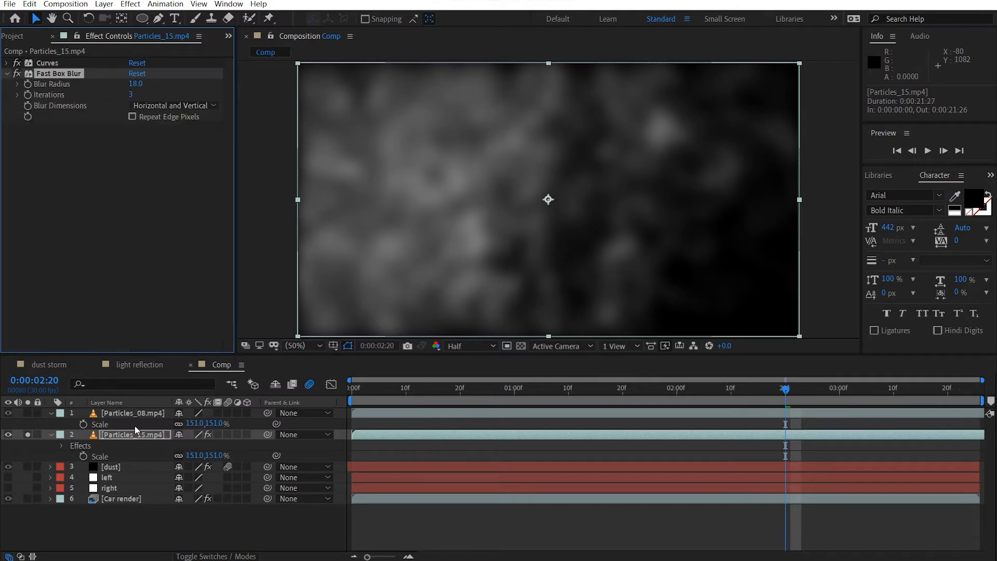
pyautogui.rightClick(135, 431)
pyautogui.moveTo(223, 188)
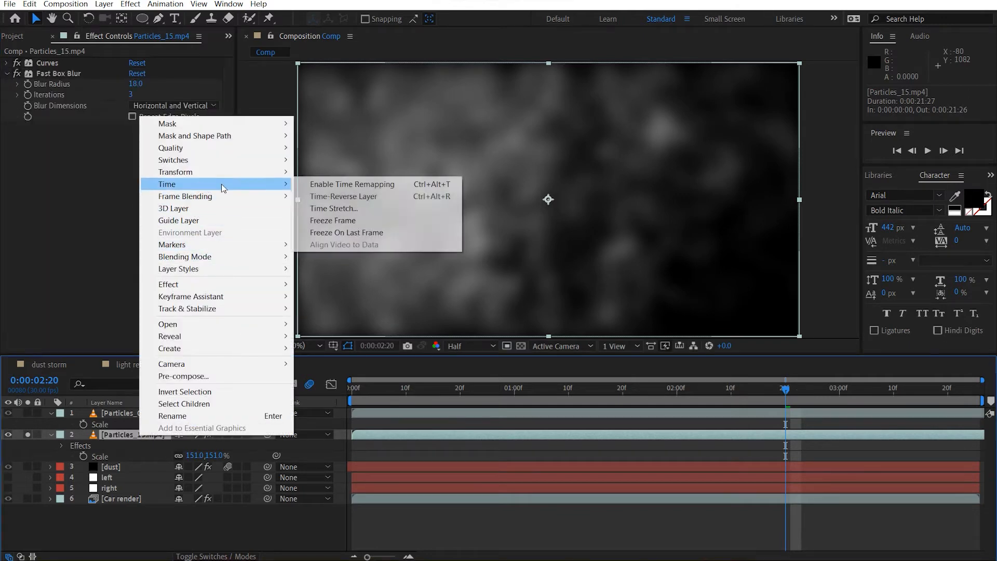
pyautogui.click(357, 208)
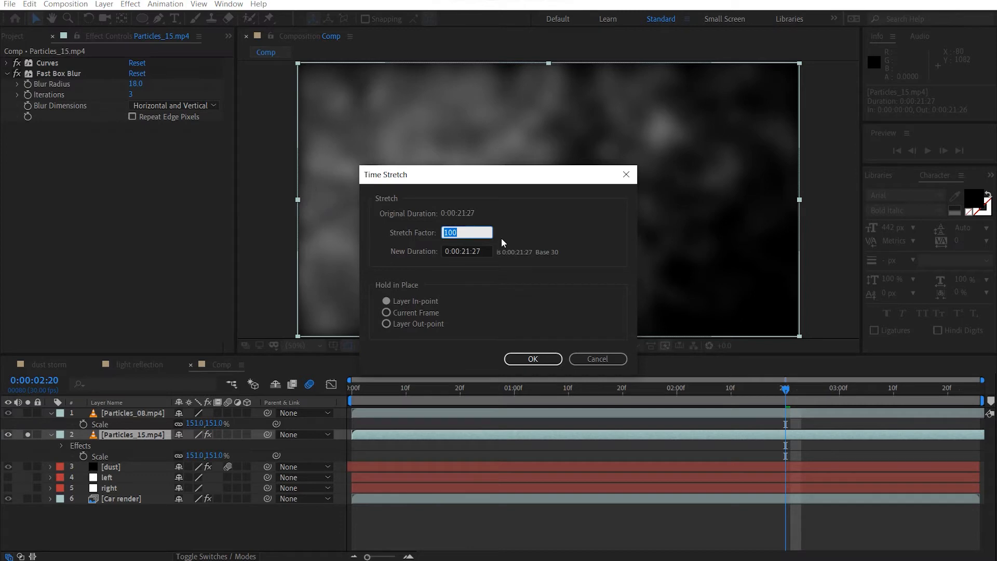
pyautogui.write('80')
pyautogui.press('Return')
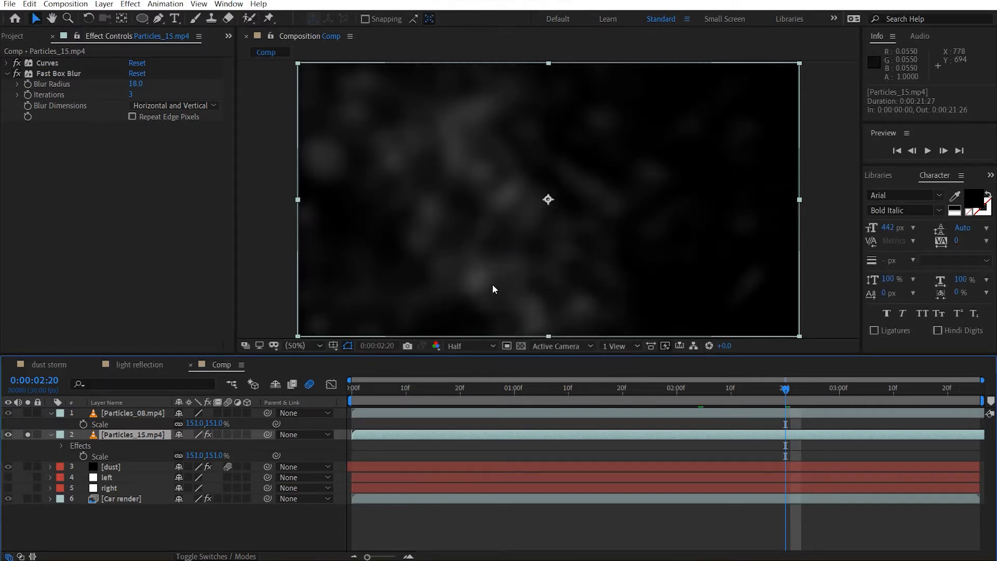
pyautogui.moveTo(493, 434); pyautogui.dragTo(3, 457)
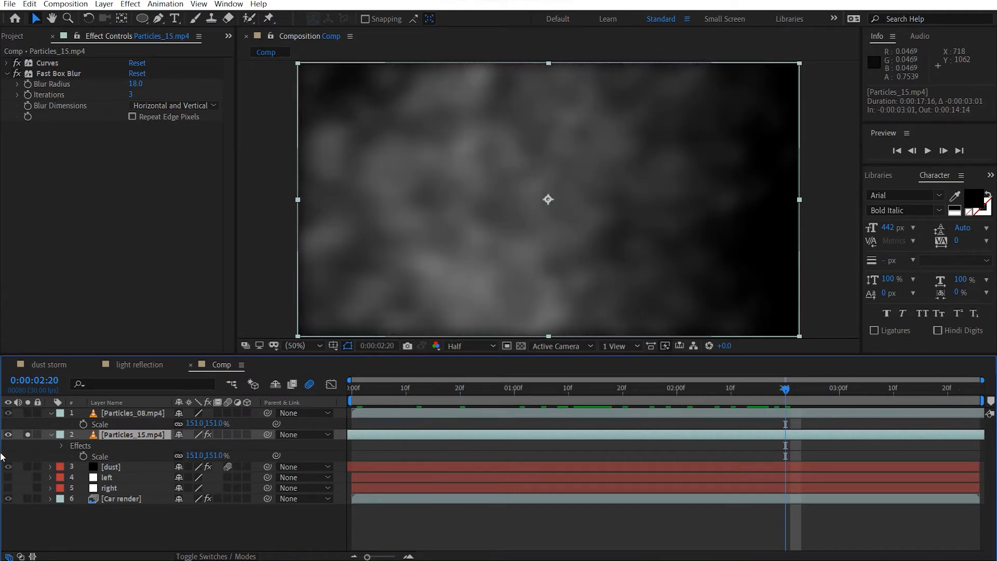
# Step: Copy the Curves and Fast Box Blur effects from Particles_15.mp4 onto Particles_08.mp4
pyautogui.click(94, 422)
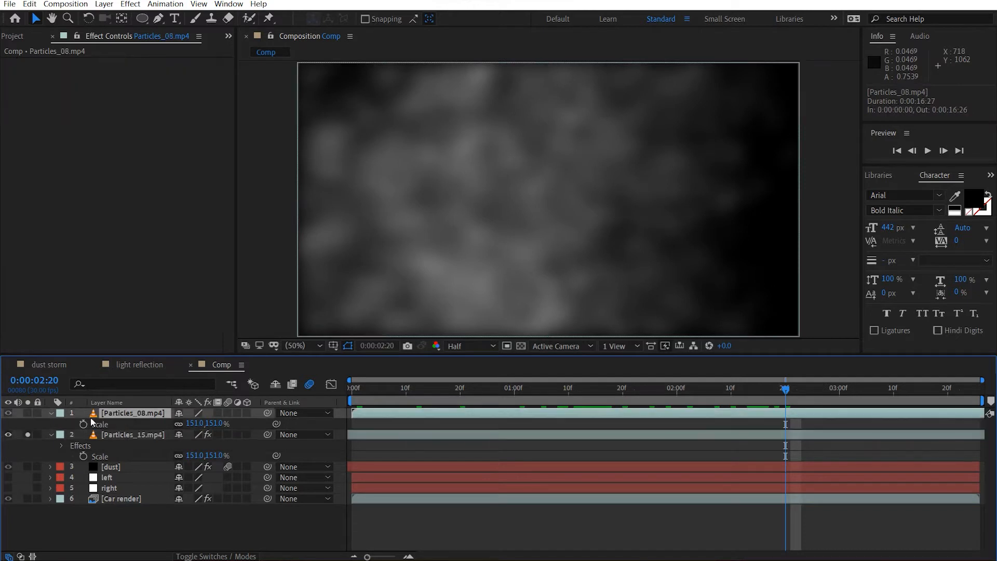
pyautogui.moveTo(145, 420); pyautogui.dragTo(94, 424)
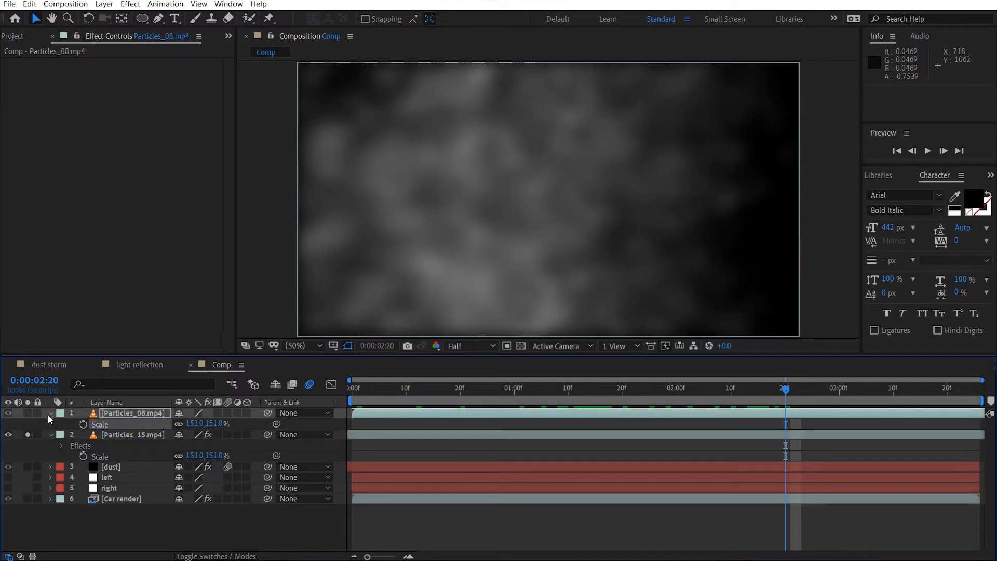
pyautogui.click(103, 435)
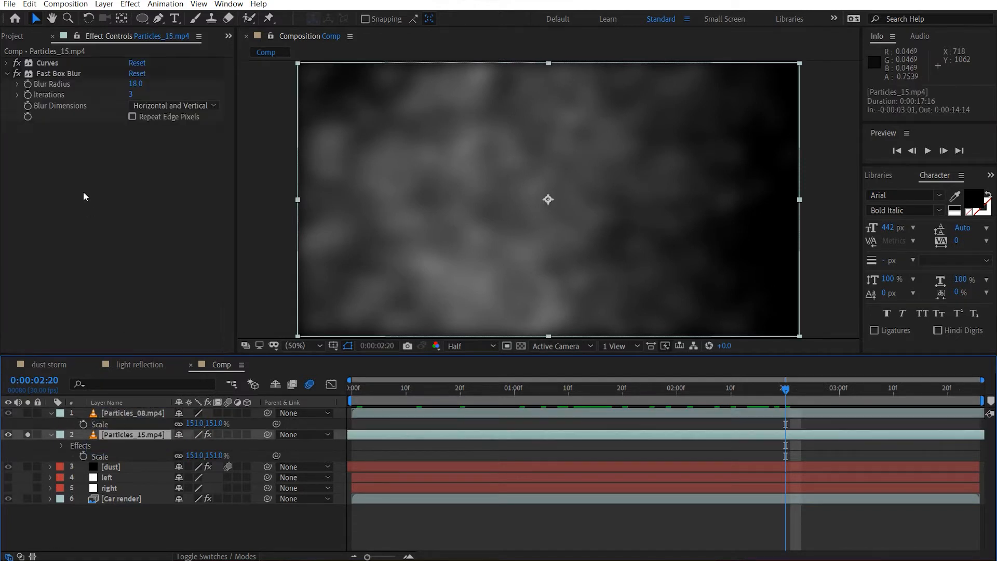
pyautogui.click(82, 73)
pyautogui.keyDown('shift'); pyautogui.click(60, 62); pyautogui.keyUp('shift')
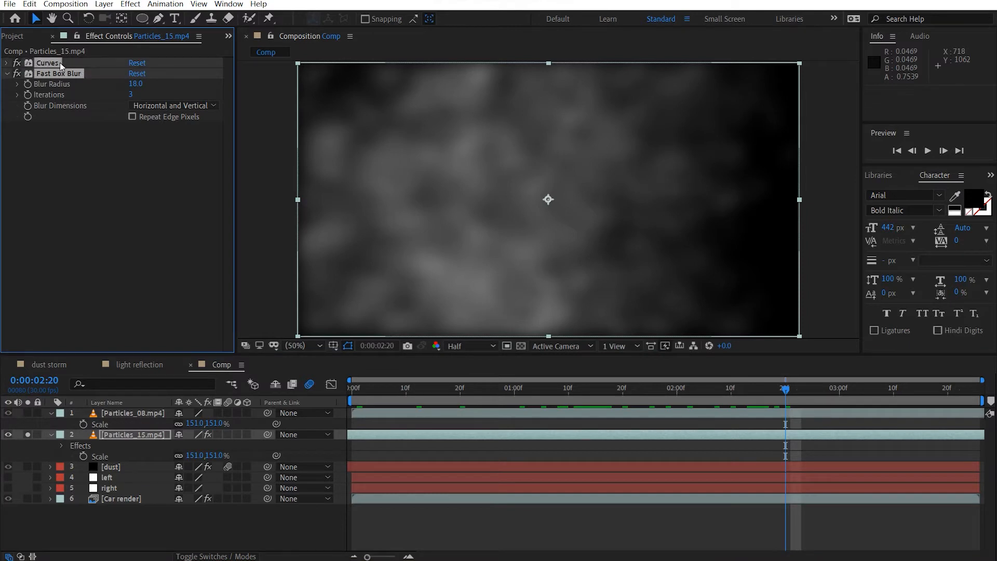
pyautogui.click(135, 411)
pyautogui.click(106, 237)
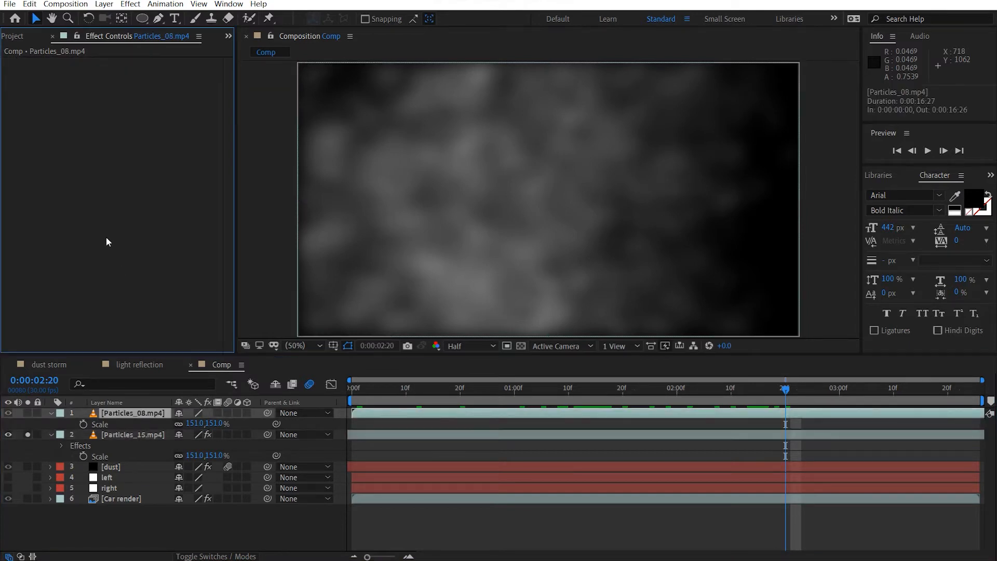
pyautogui.hotkey('ctrl', 'v')
# Step: Solo only Particles_08.mp4, reset its Curves, and lift the RGB midtones and highlights with a gentle upward curve
pyautogui.click(28, 413)
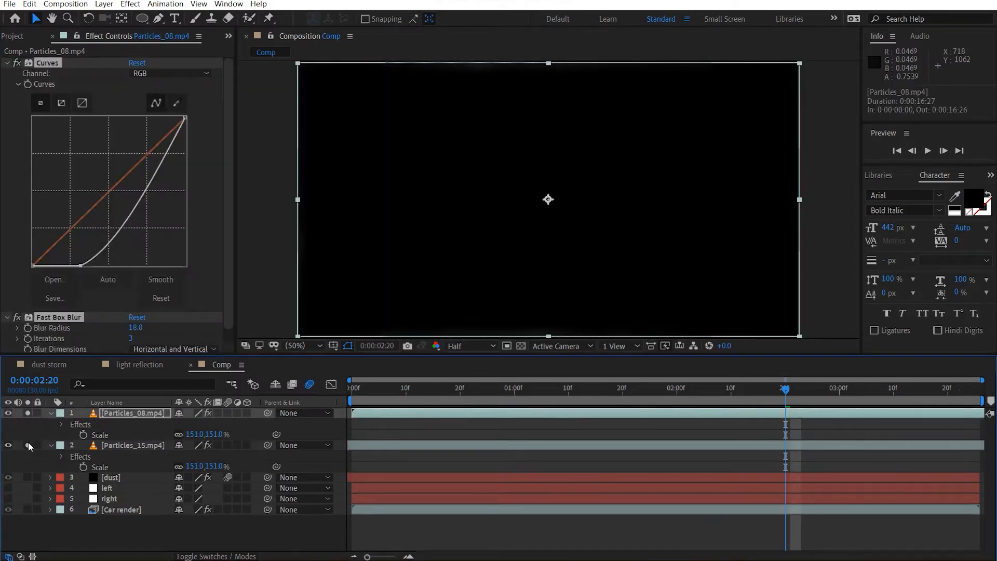
pyautogui.click(28, 446)
pyautogui.click(137, 63)
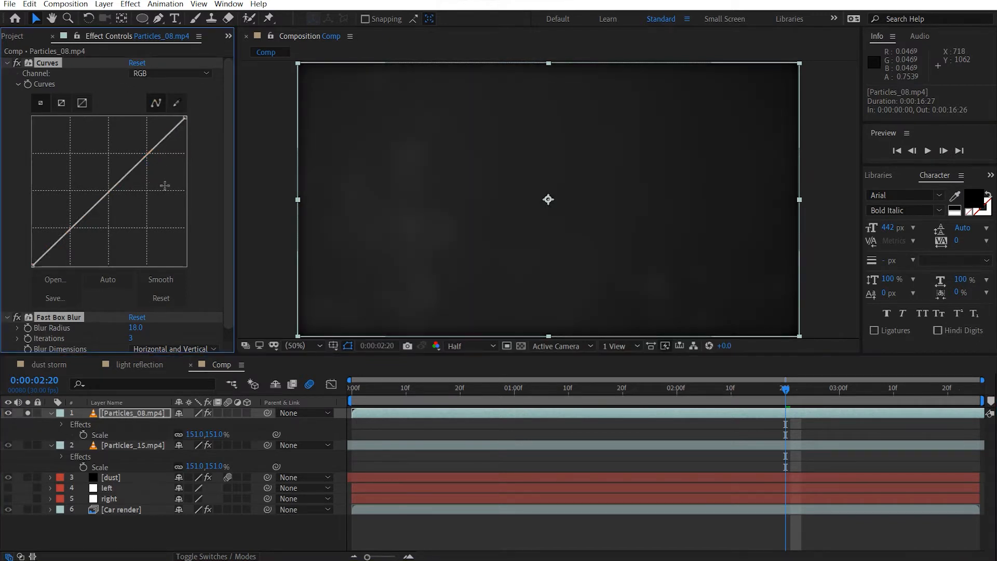
pyautogui.moveTo(101, 201); pyautogui.dragTo(90, 193)
pyautogui.click(139, 146)
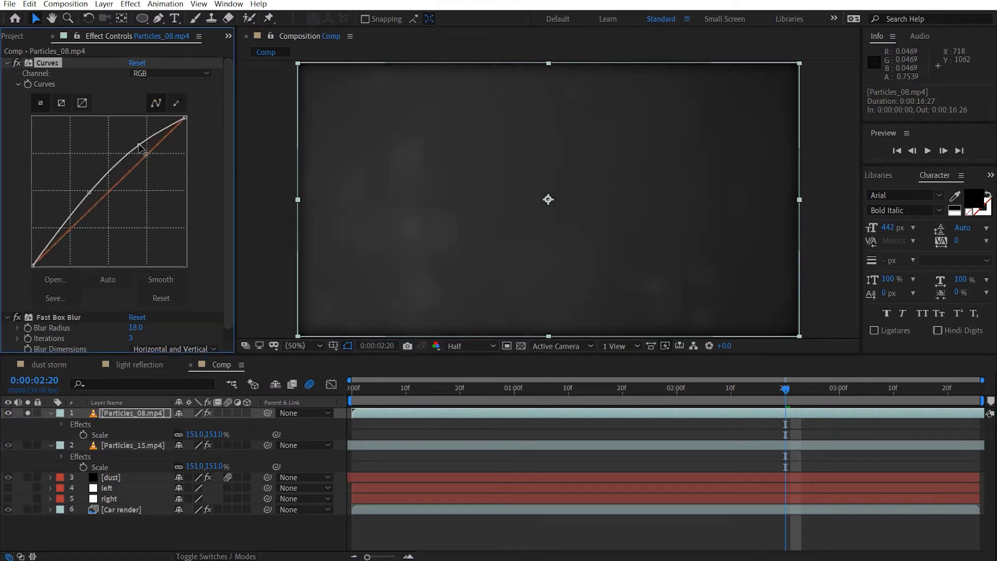
pyautogui.moveTo(62, 230)
pyautogui.mouseDown()
pyautogui.moveTo(63, 242)
pyautogui.moveTo(54, 239)
pyautogui.mouseUp()
# Step: Enable Repeat Edge Pixels in the Fast Box Blur of both particle layers, then unsolo Particles_08.mp4 and collapse the layers' properties
pyautogui.scroll(-2, 120, 327)
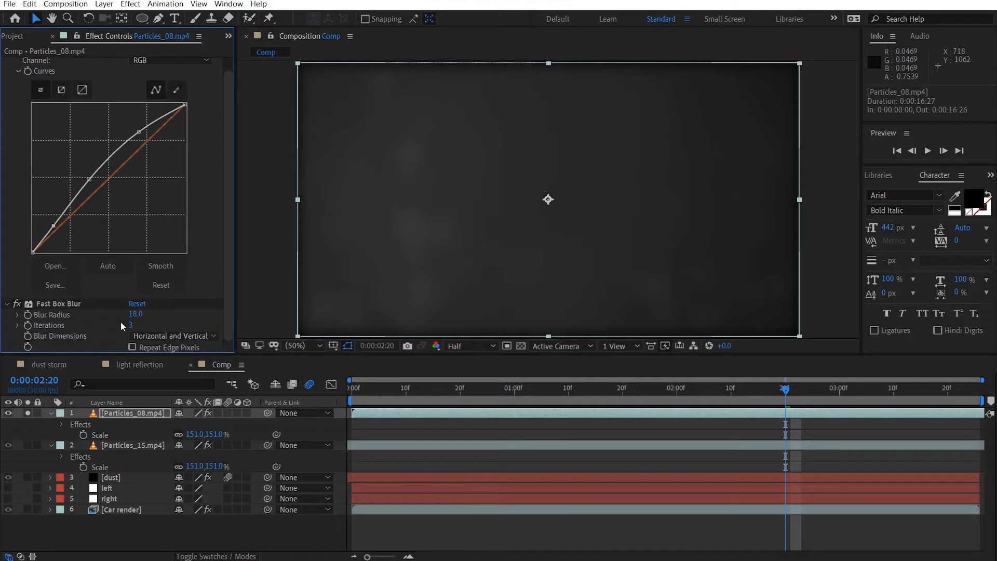
pyautogui.click(127, 445)
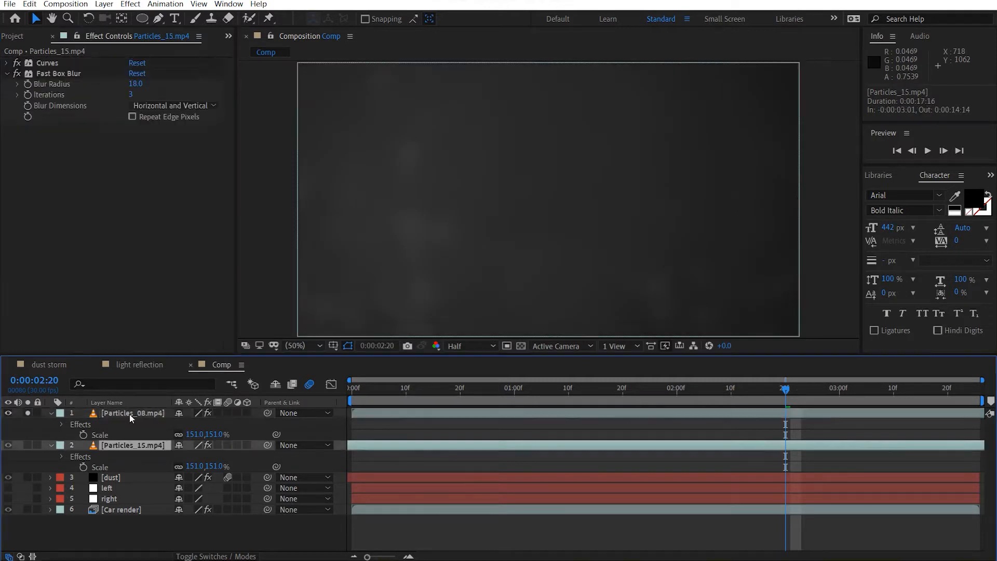
pyautogui.click(132, 117)
pyautogui.click(271, 247)
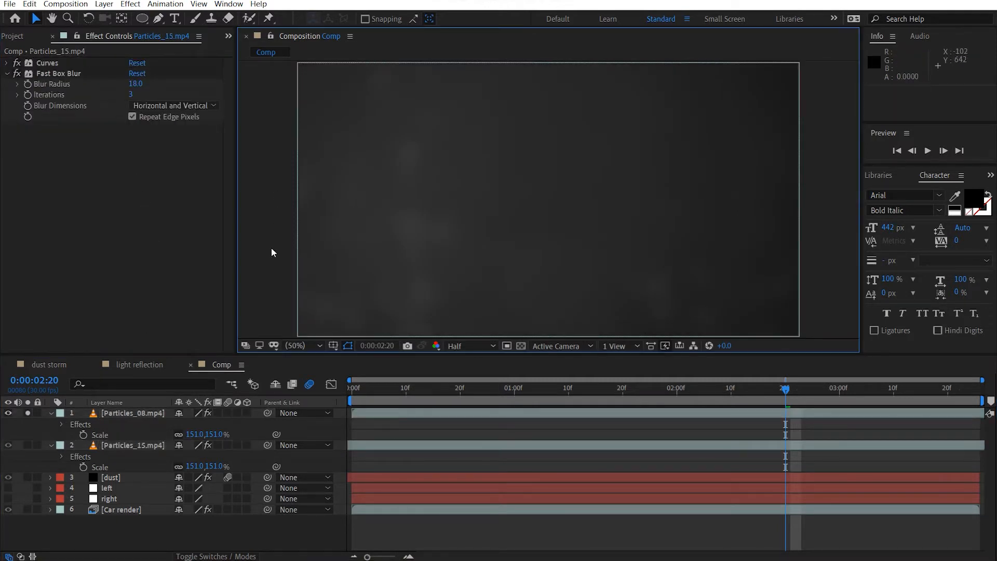
pyautogui.click(28, 414)
pyautogui.click(51, 414)
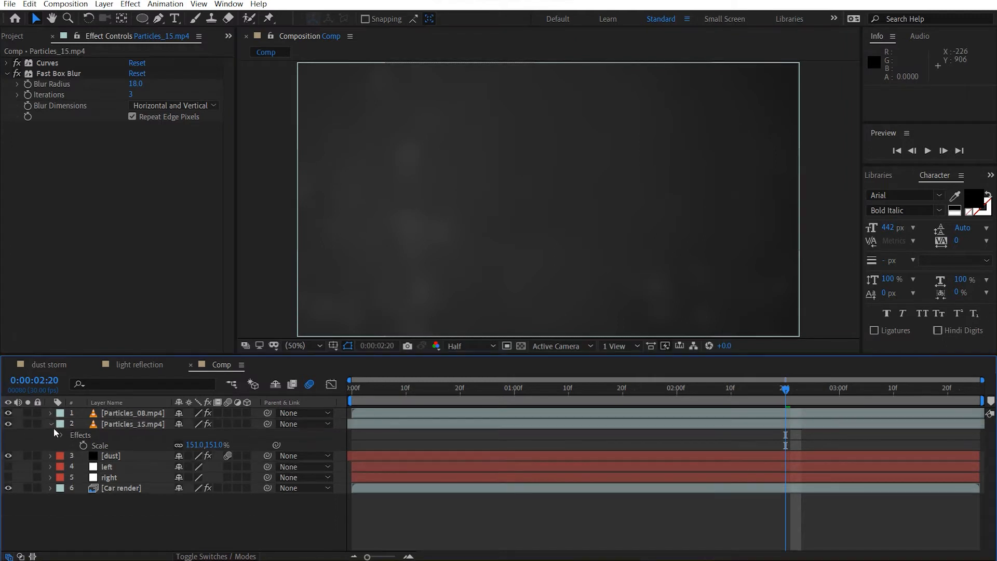
pyautogui.click(51, 424)
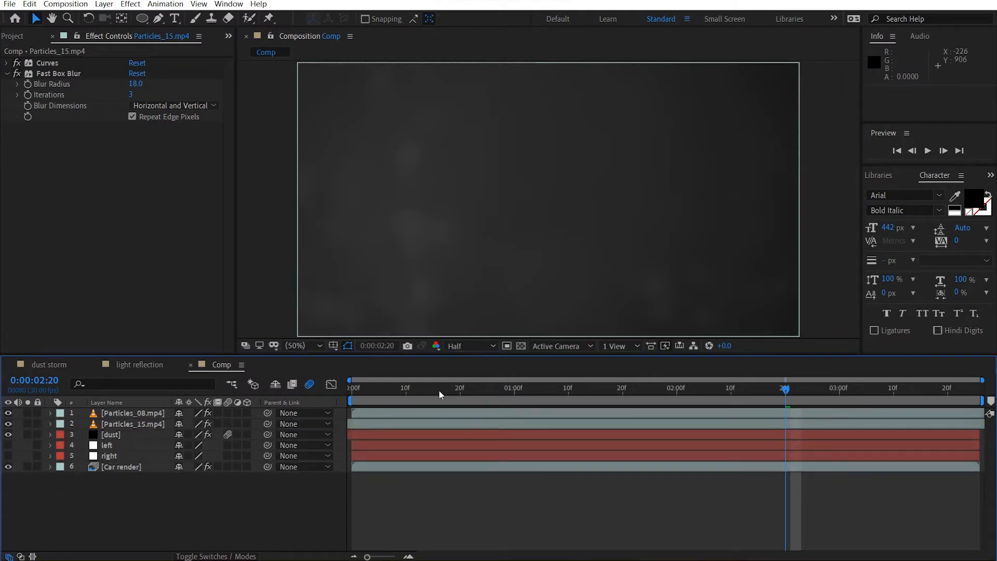
# Step: Go to frame 0:00:00:06 and set the blending mode of both particle footage layers to Screen
pyautogui.click(385, 391)
pyautogui.click(216, 556)
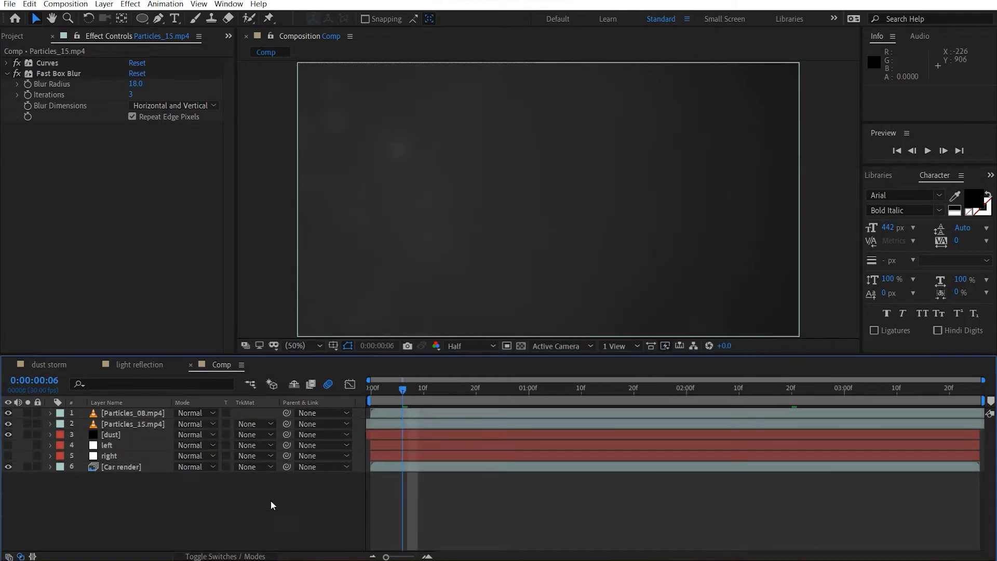
pyautogui.click(126, 414)
pyautogui.keyDown('shift'); pyautogui.click(136, 425); pyautogui.keyUp('shift')
pyautogui.click(185, 413)
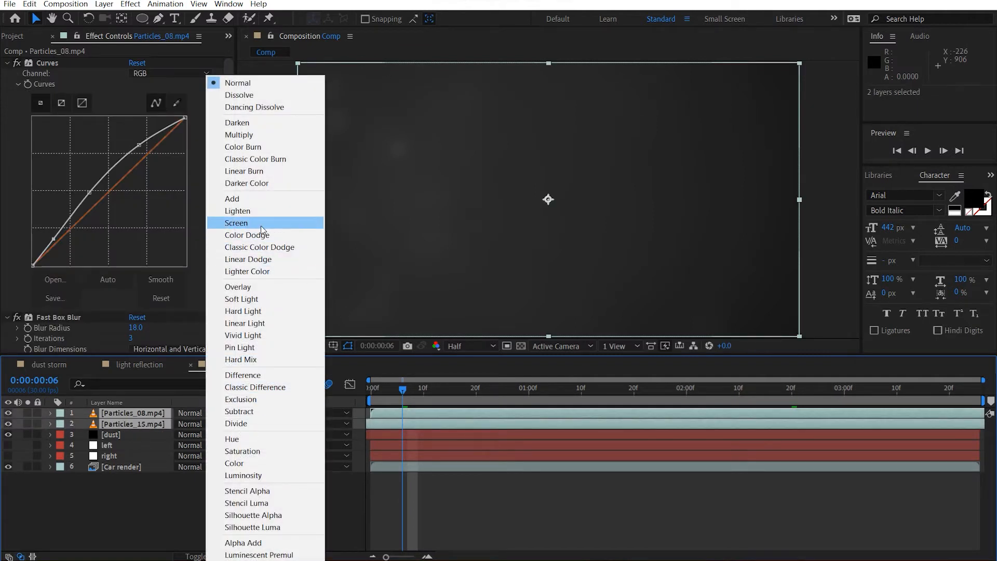
pyautogui.click(260, 224)
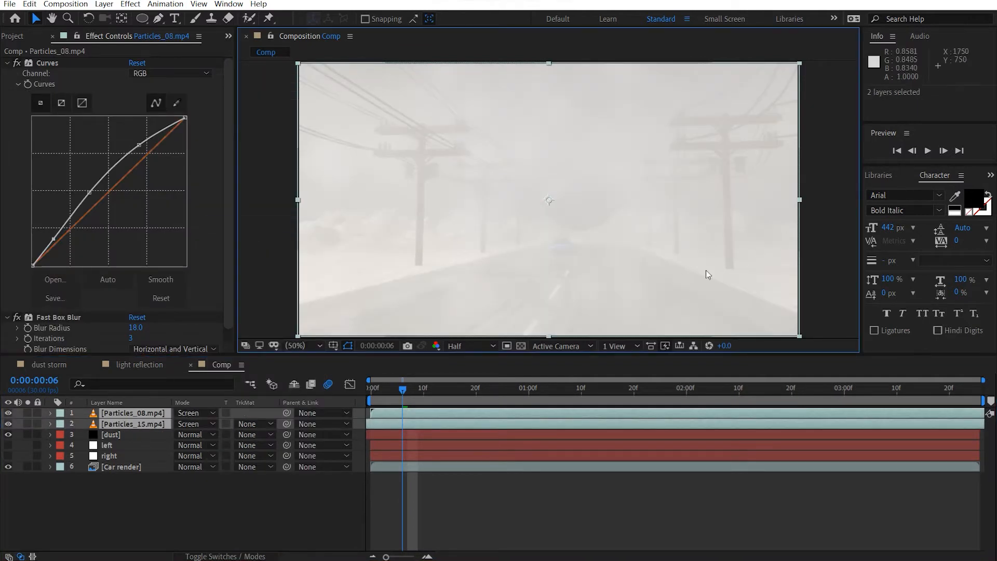
# Step: Apply a Curves effect to the dust layer and bend its Alpha curve upward to thicken the dust
pyautogui.click(130, 434)
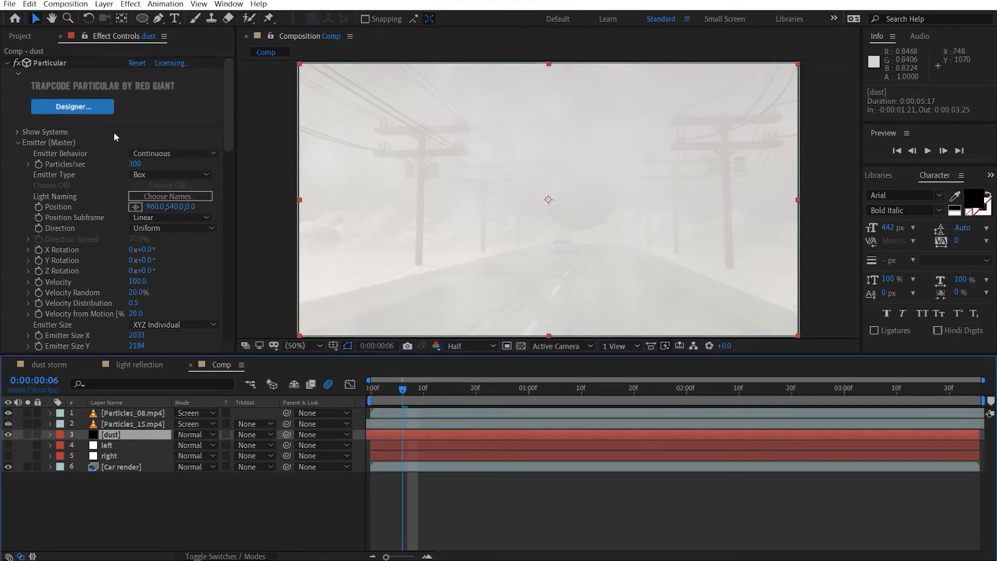
pyautogui.click(8, 63)
pyautogui.hotkey('ctrl', 'space')
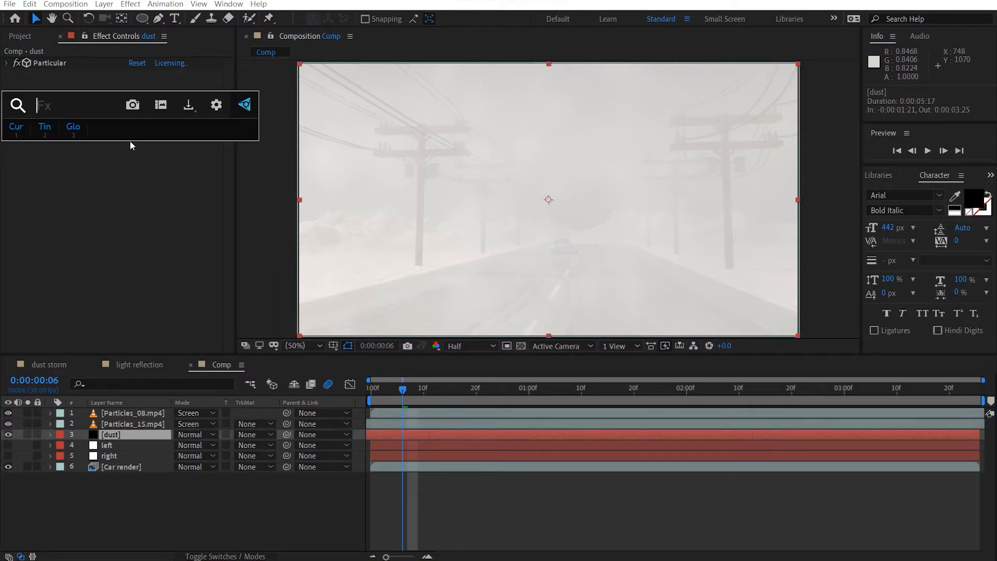
pyautogui.press('1')
pyautogui.click(168, 85)
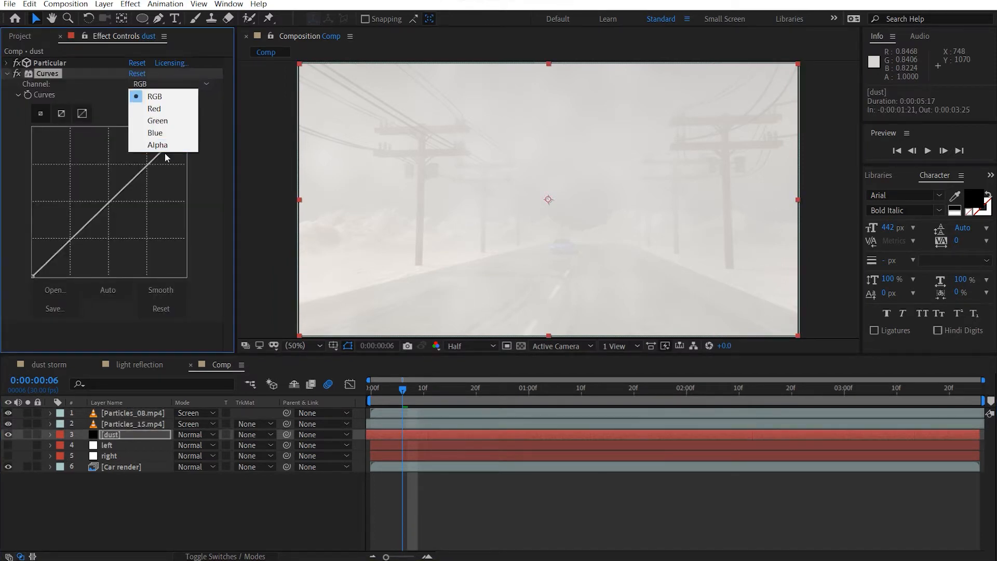
pyautogui.click(165, 143)
pyautogui.moveTo(106, 203); pyautogui.dragTo(83, 188)
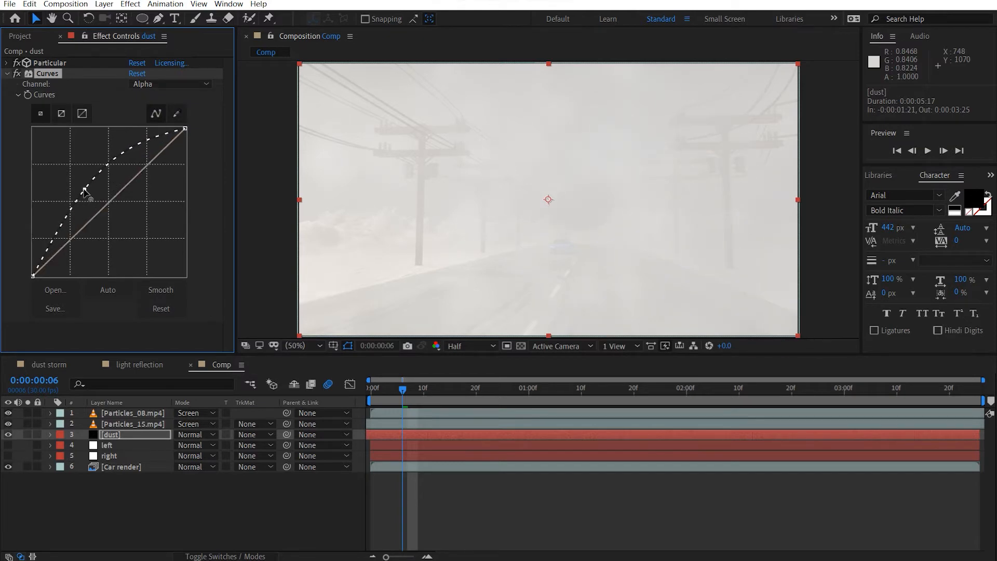
# Step: Pull the midtones of the dust layer's RGB curve down to darken the dust
pyautogui.click(166, 84)
pyautogui.click(143, 94)
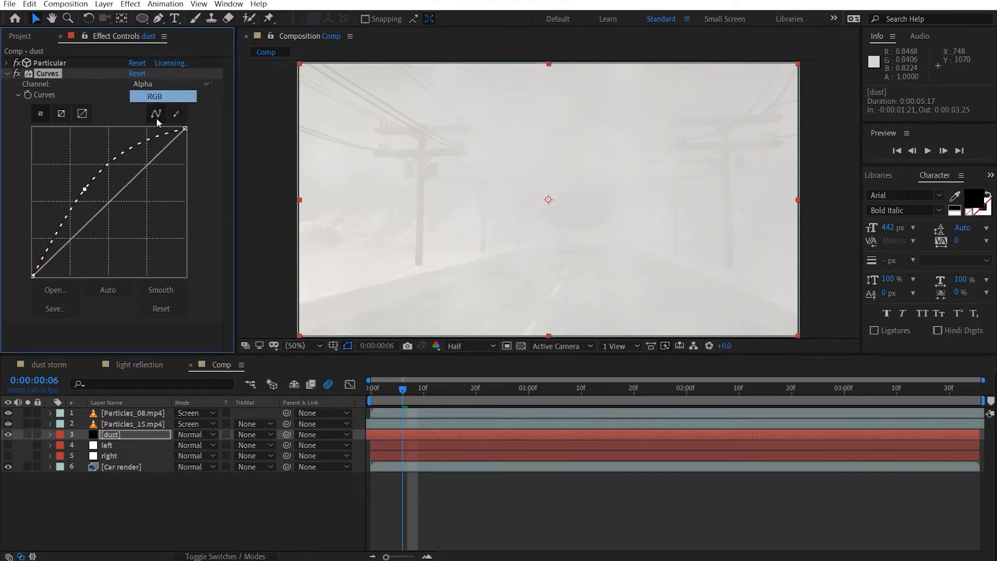
pyautogui.moveTo(109, 202); pyautogui.dragTo(110, 229)
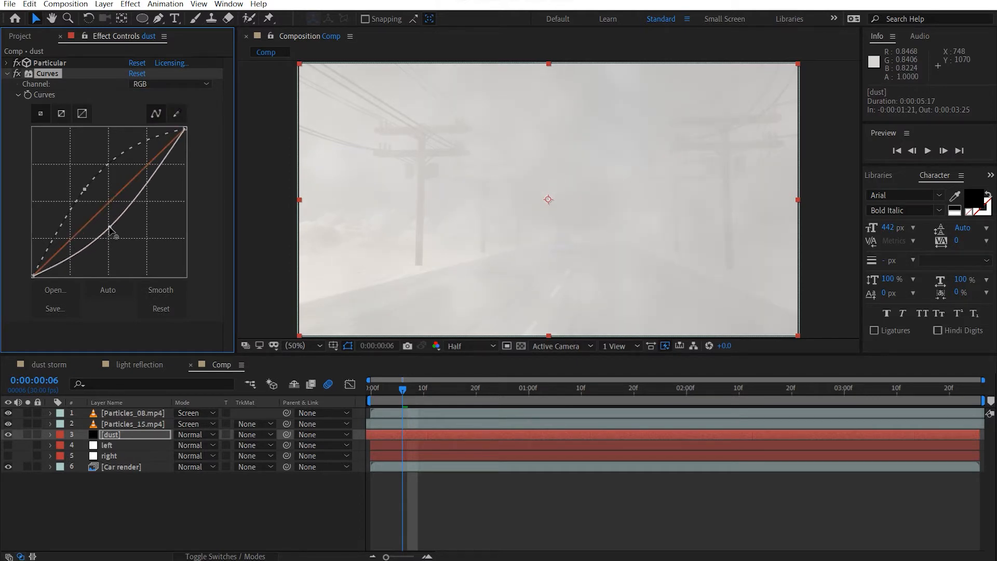
pyautogui.click(6, 75)
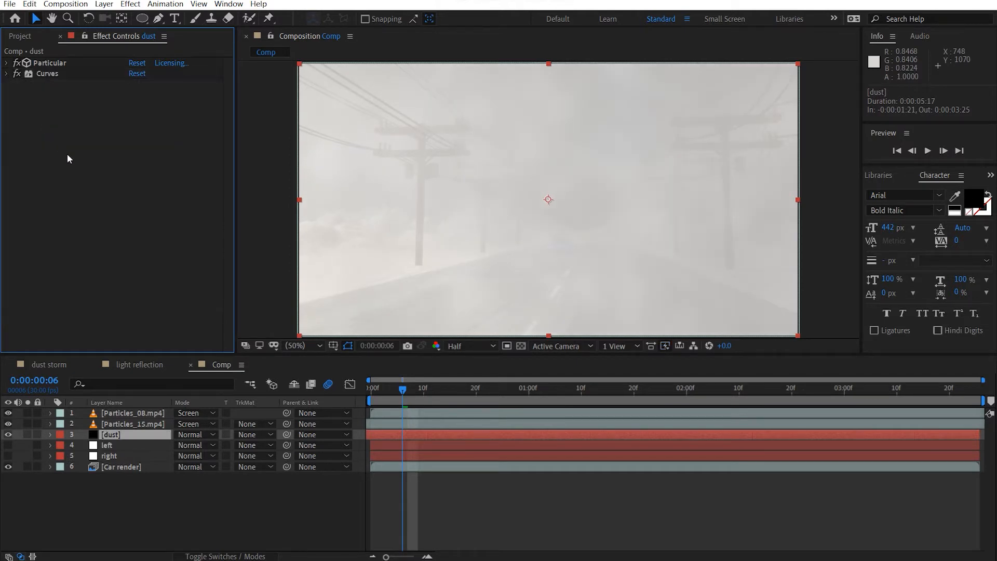
# Step: Apply the Noise effect to the dust layer and set Amount of Noise to 10%
pyautogui.hotkey('ctrl', 'space')
pyautogui.write('e')
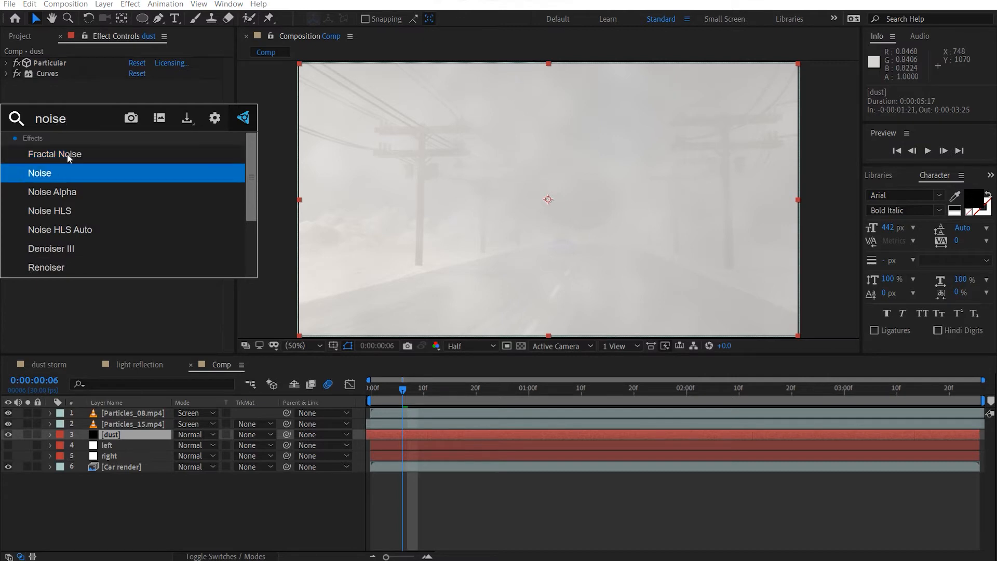
pyautogui.press('Return')
pyautogui.click(136, 95)
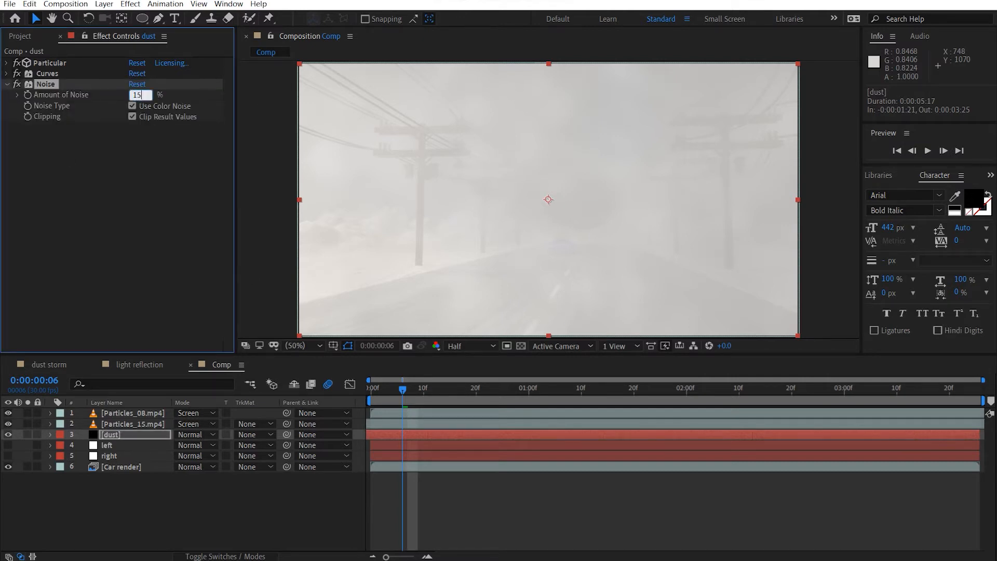
pyautogui.press('Return')
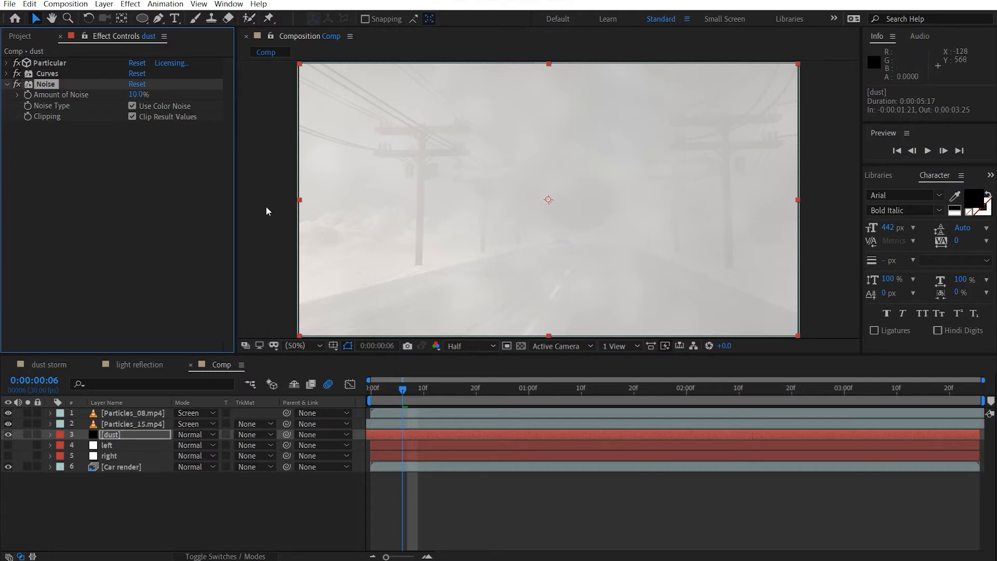
pyautogui.click(273, 207)
pyautogui.click(8, 85)
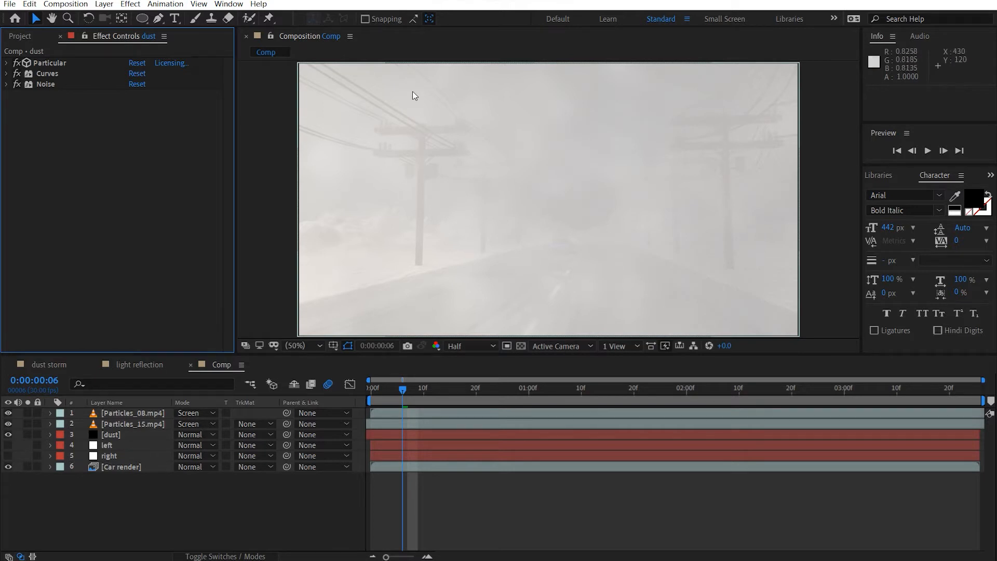
# Step: Create a new black solid named sun above all the other layers
pyautogui.click(202, 515)
pyautogui.hotkey('ctrl', 'y')
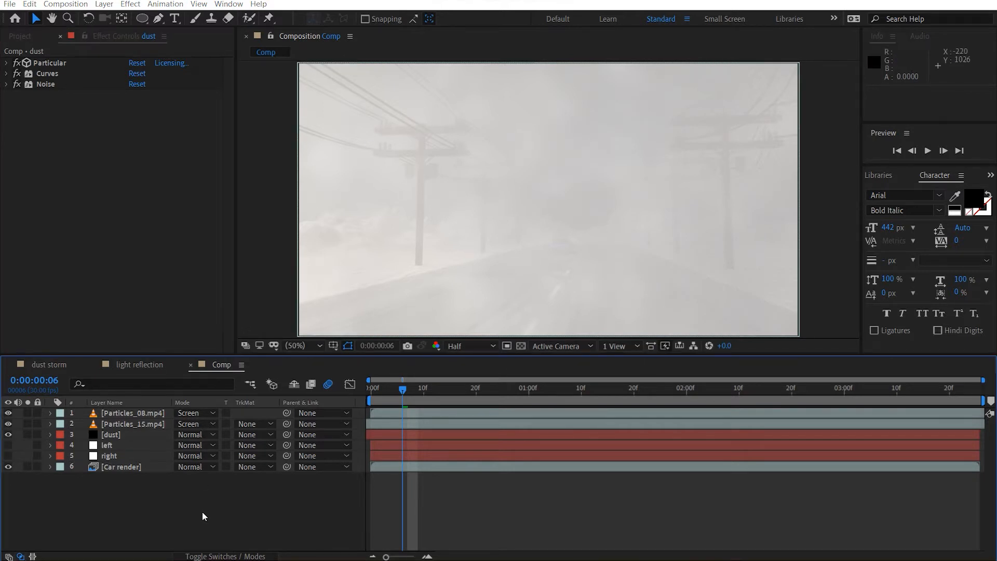
pyautogui.write('sun')
pyautogui.press('Return')
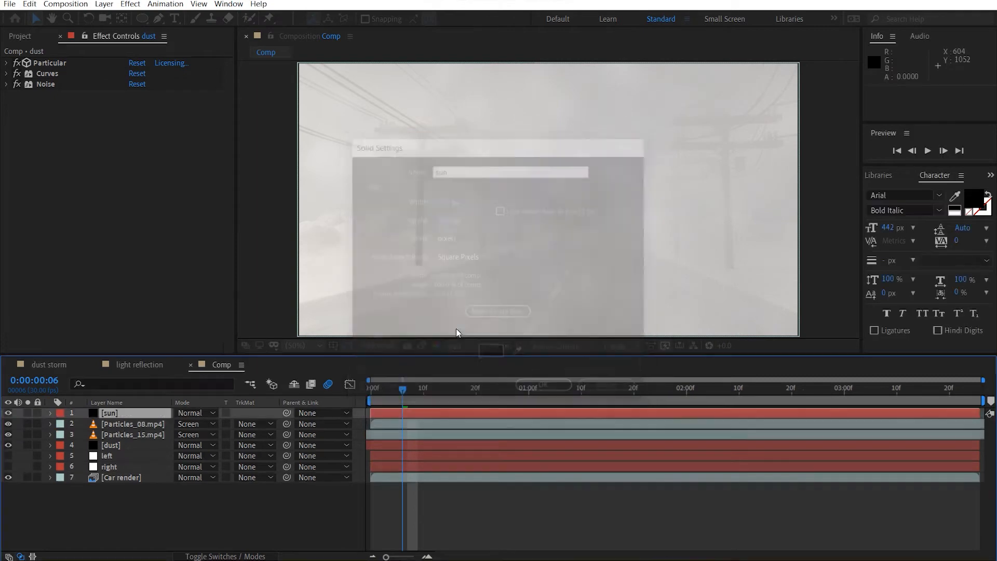
# Step: Apply Optical Flares to the sun layer and load the Crazy Light preset from the Light presets folder
pyautogui.hotkey('ctrl', 'space')
pyautogui.write('optic')
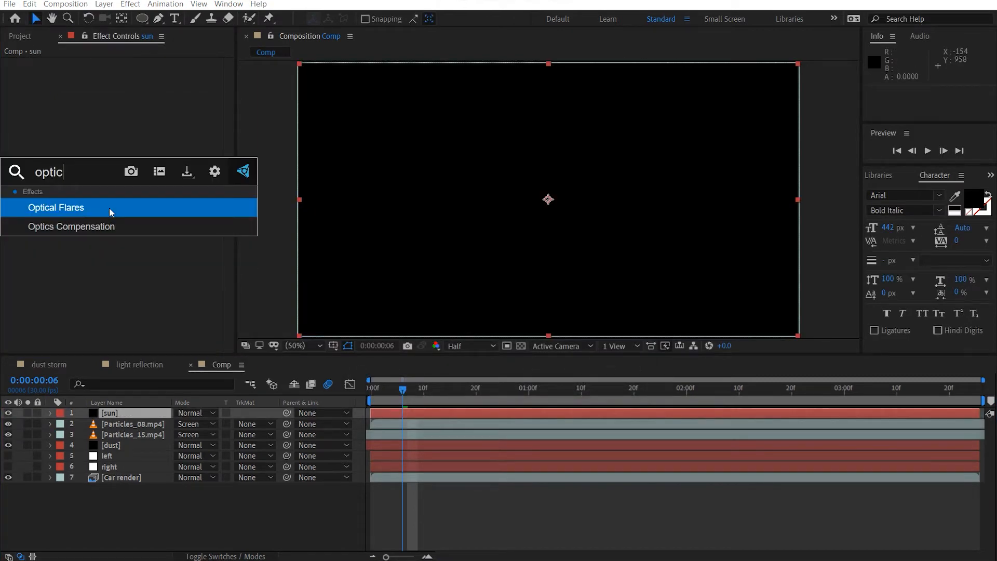
pyautogui.press('Return')
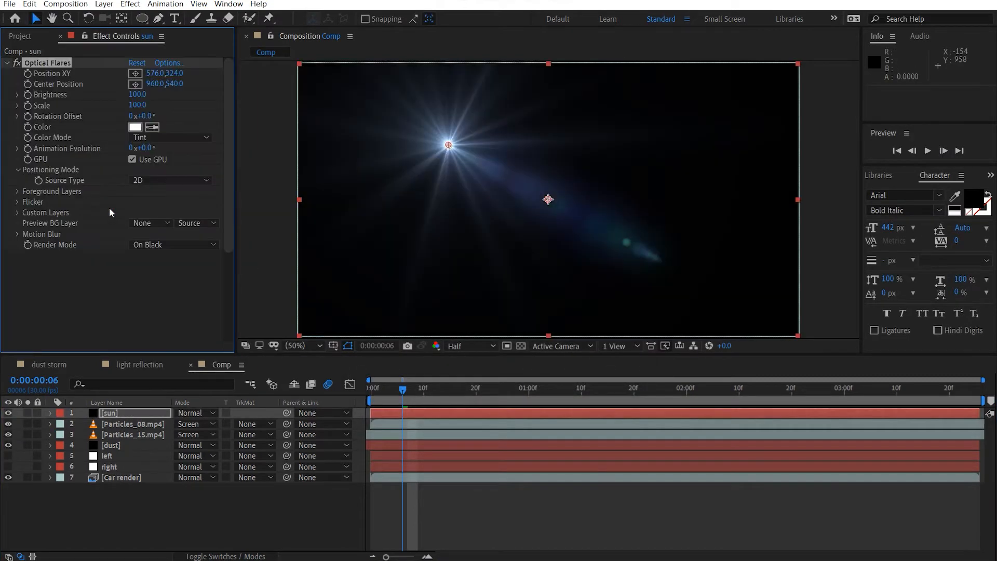
pyautogui.click(169, 63)
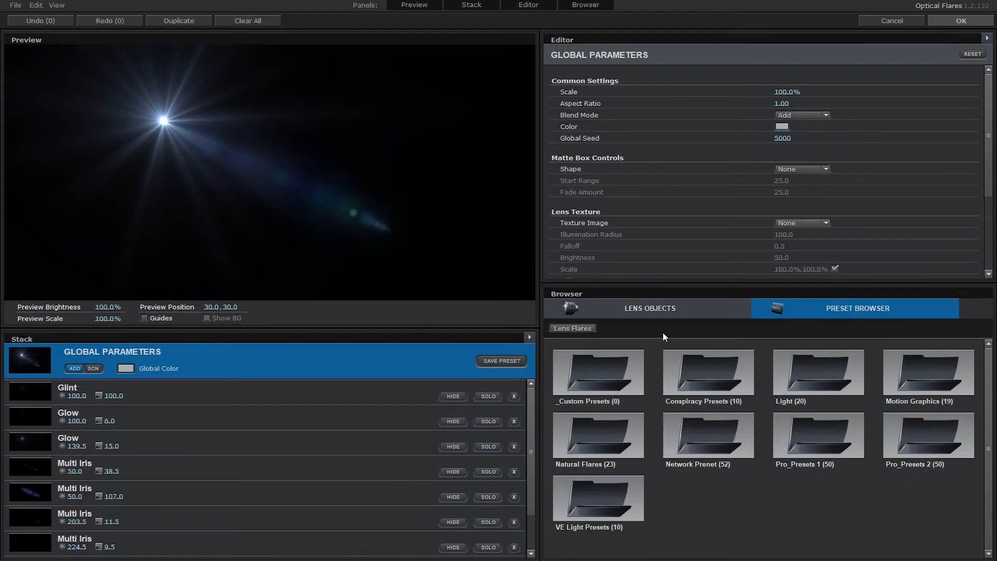
pyautogui.click(792, 387)
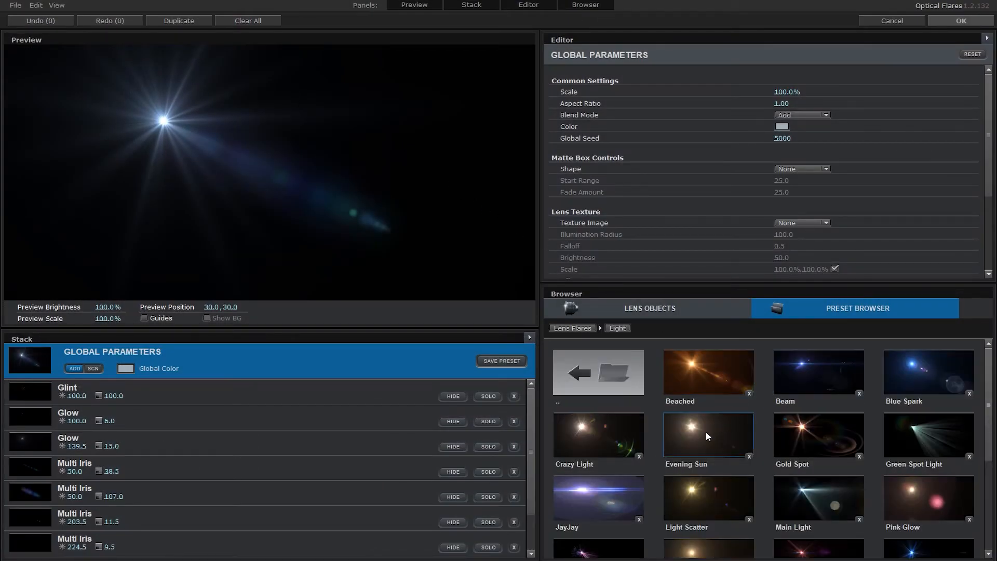
pyautogui.click(599, 444)
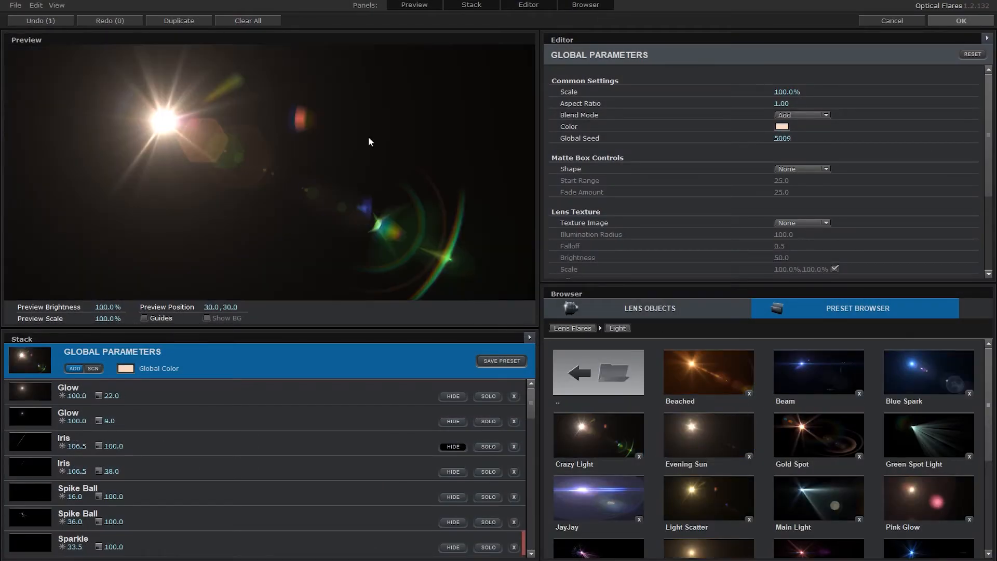
pyautogui.click(959, 22)
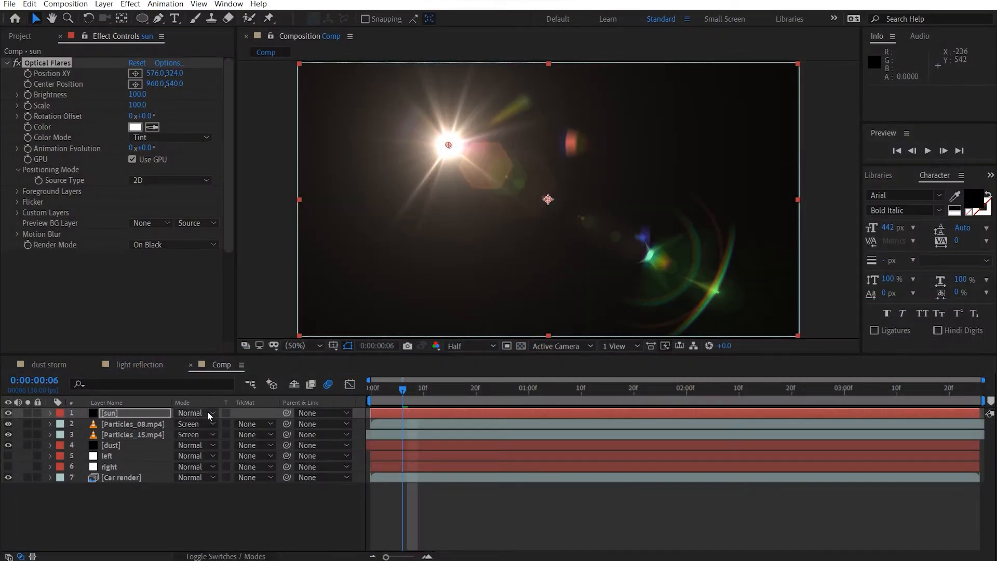
# Step: Set the sun layer's blending mode to Add and move it below the Car render layer
pyautogui.click(207, 413)
pyautogui.click(286, 196)
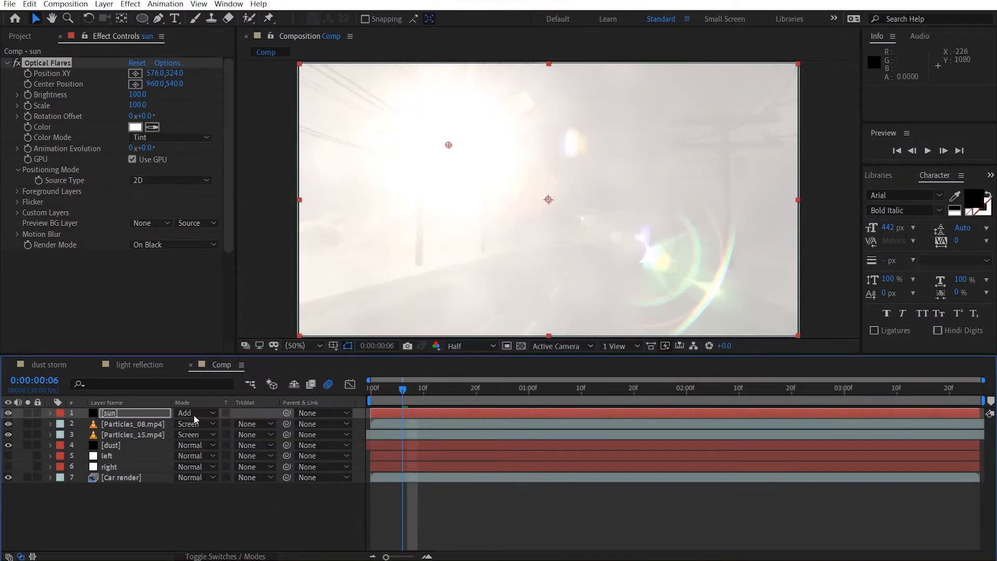
pyautogui.moveTo(144, 413); pyautogui.dragTo(158, 486)
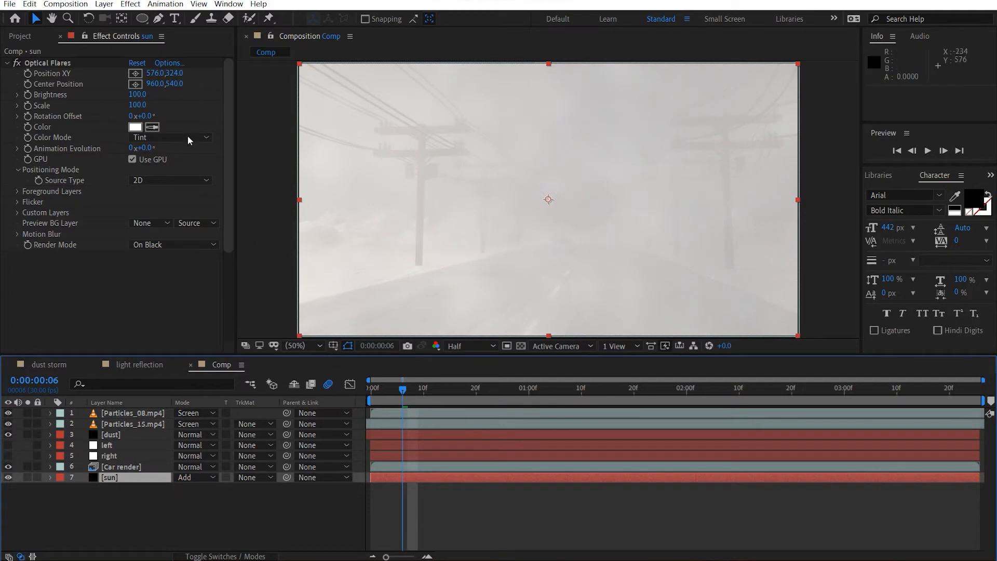
# Step: Position the sun flare above the pole at about 470, 132 and set its Brightness to 200 and Scale to 130
pyautogui.click(71, 61)
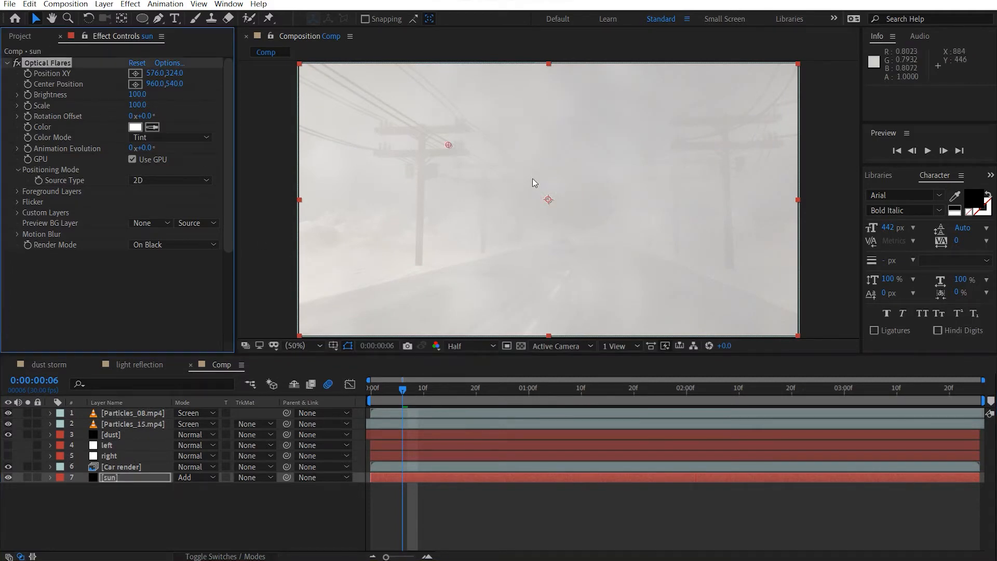
pyautogui.moveTo(449, 146); pyautogui.dragTo(422, 95)
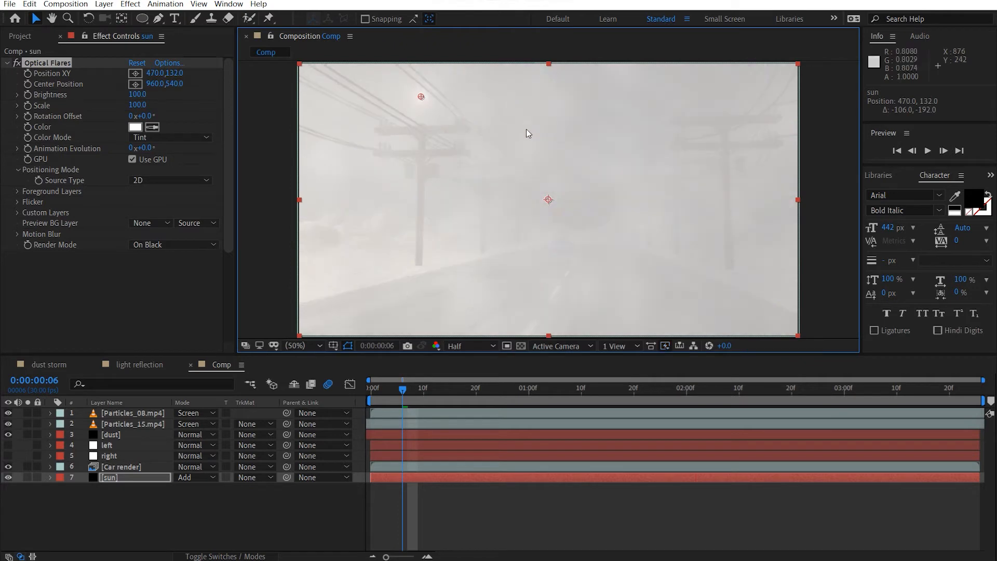
pyautogui.click(144, 94)
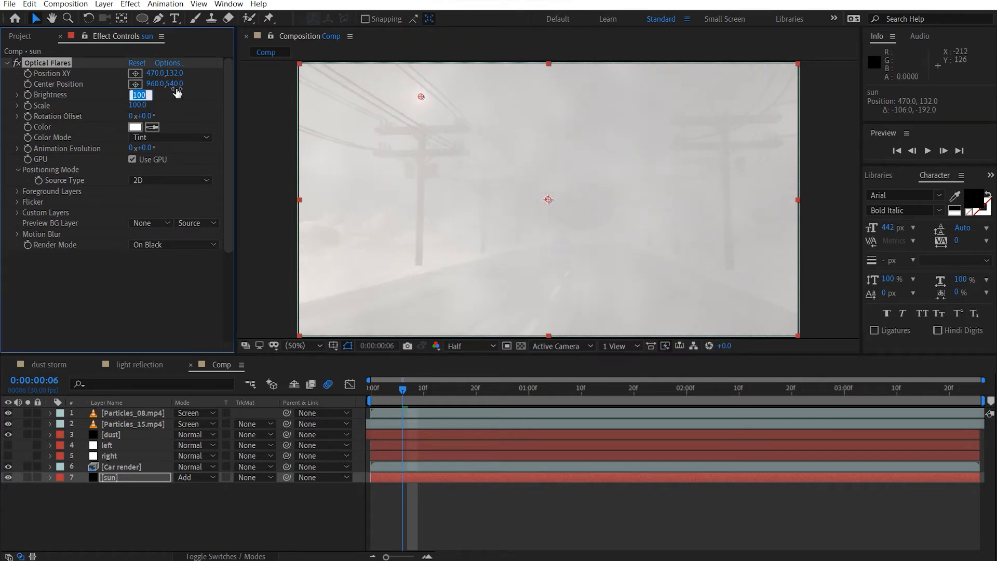
pyautogui.write('200')
pyautogui.press('Return')
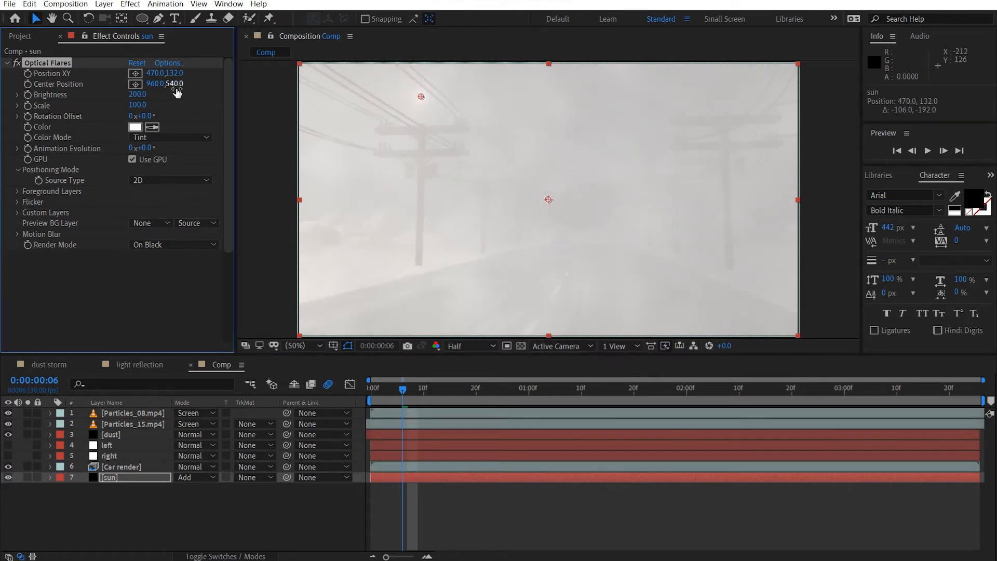
pyautogui.click(138, 105)
pyautogui.write('130')
pyautogui.press('Return')
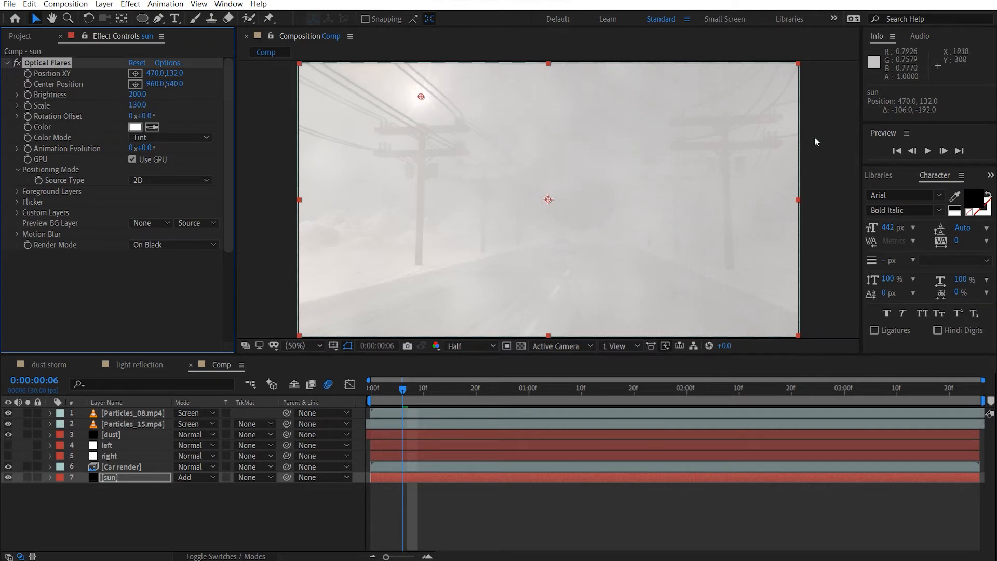
pyautogui.click(804, 154)
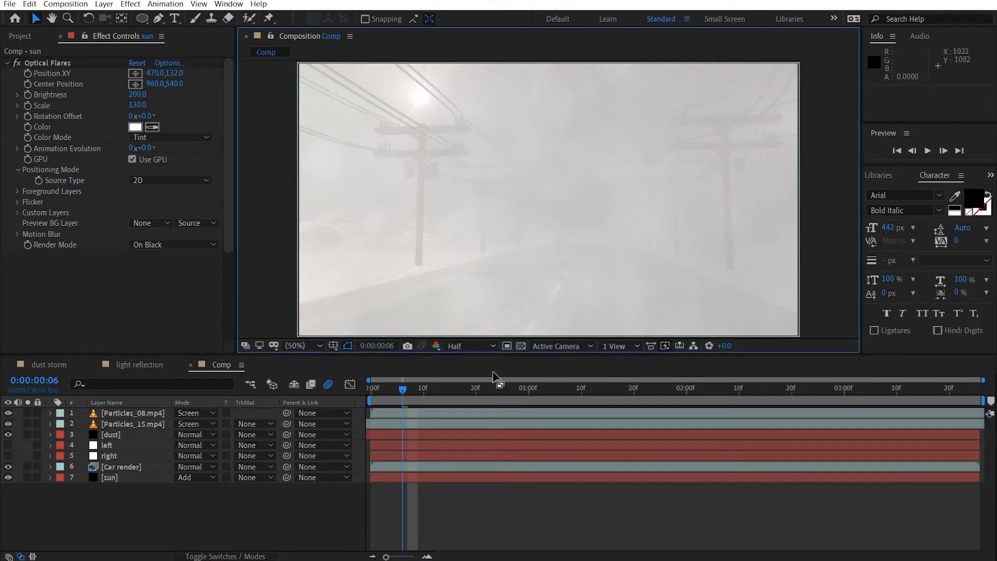
# Step: Duplicate the sun layer and move the copy above all the other layers
pyautogui.click(133, 478)
pyautogui.hotkey('ctrl', 'd')
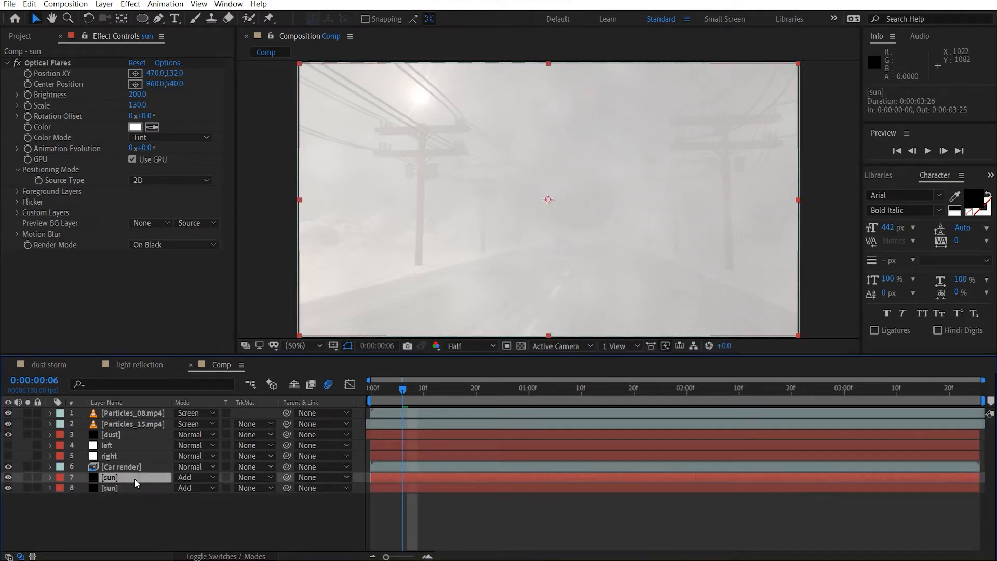
pyautogui.moveTo(144, 474); pyautogui.dragTo(171, 410)
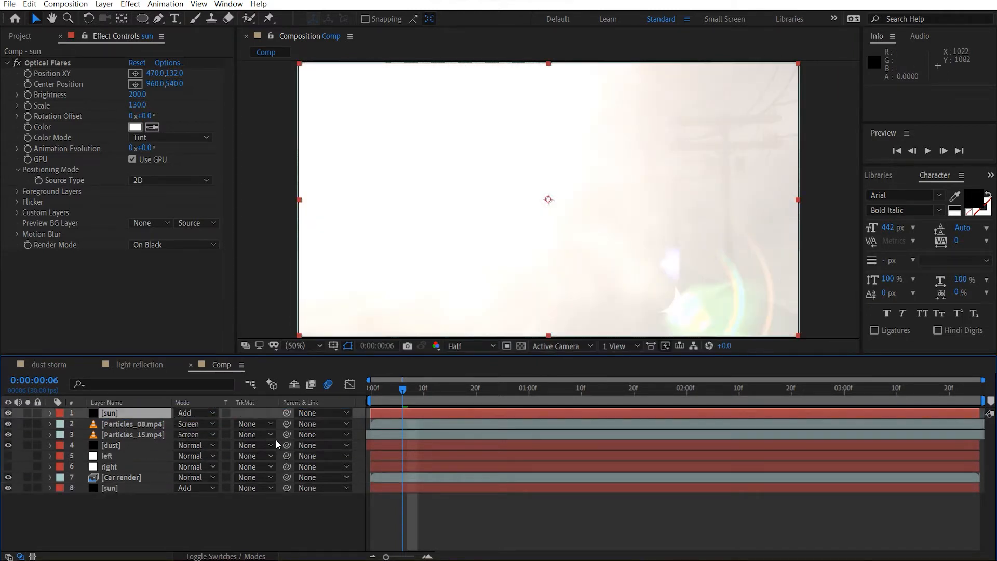
# Step: Reset Optical Flares on the topmost sun layer and load the FDA preset from Conspiracy Presets
pyautogui.click(142, 66)
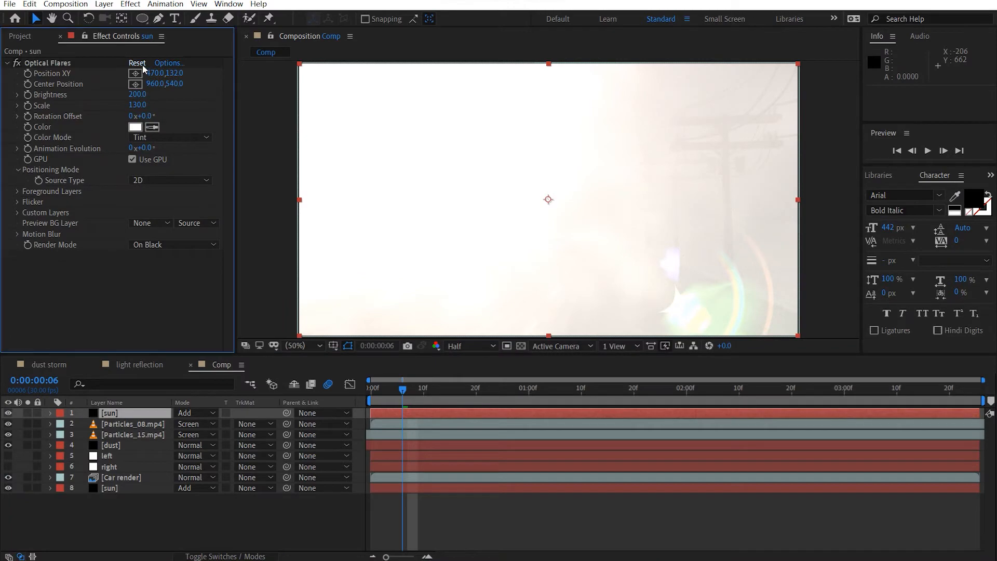
pyautogui.click(138, 64)
pyautogui.click(168, 64)
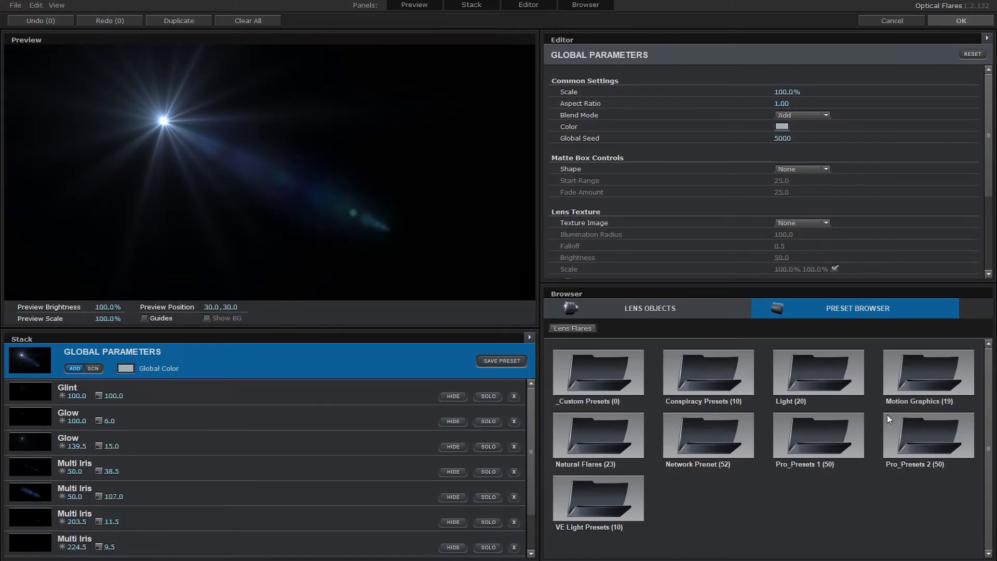
pyautogui.click(723, 393)
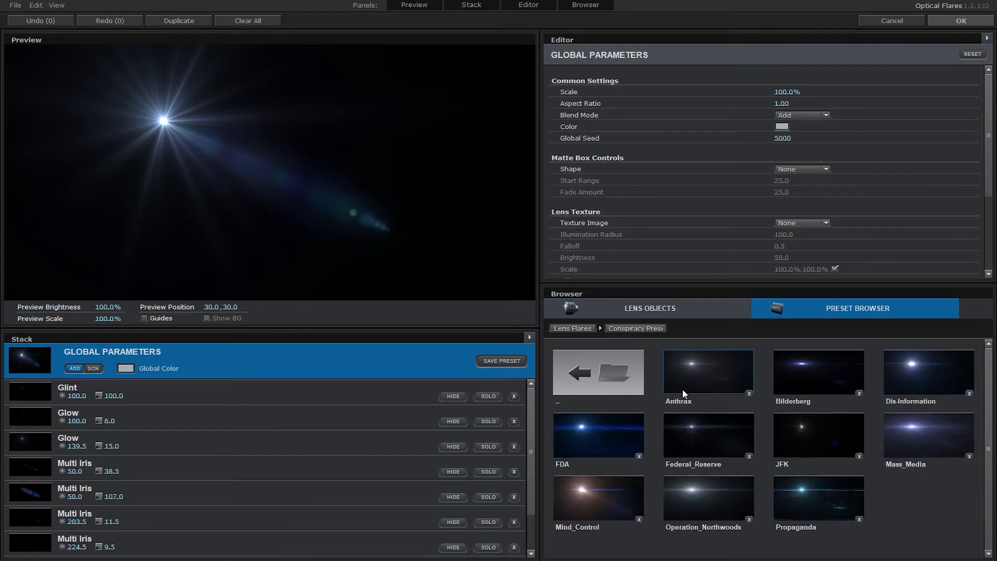
pyautogui.click(607, 434)
pyautogui.moveTo(162, 121); pyautogui.dragTo(345, 160)
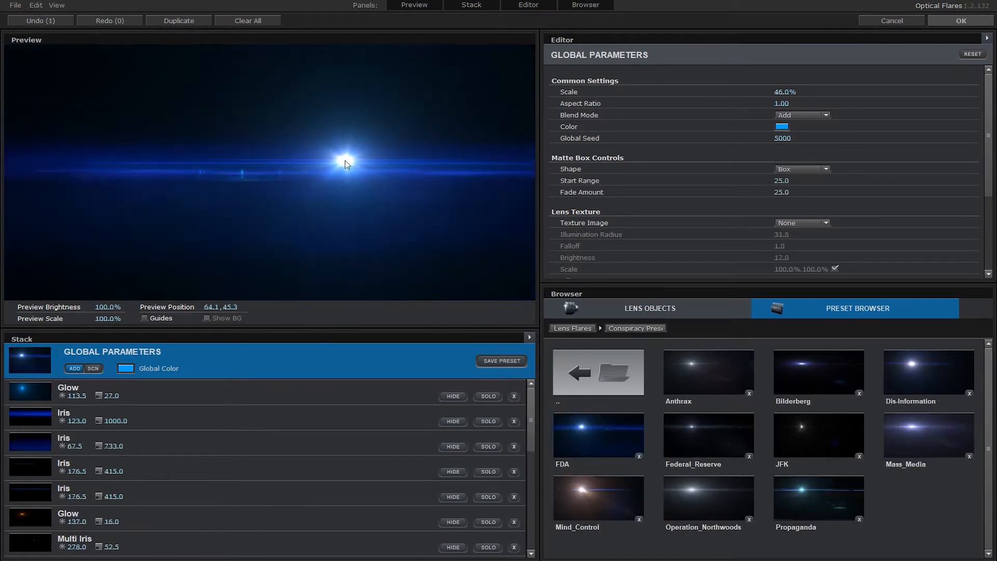
# Step: Hide the FDA flare's first three Iris elements and its two Multi Iris elements with scale 349.5
pyautogui.click(492, 422)
pyautogui.click(487, 422)
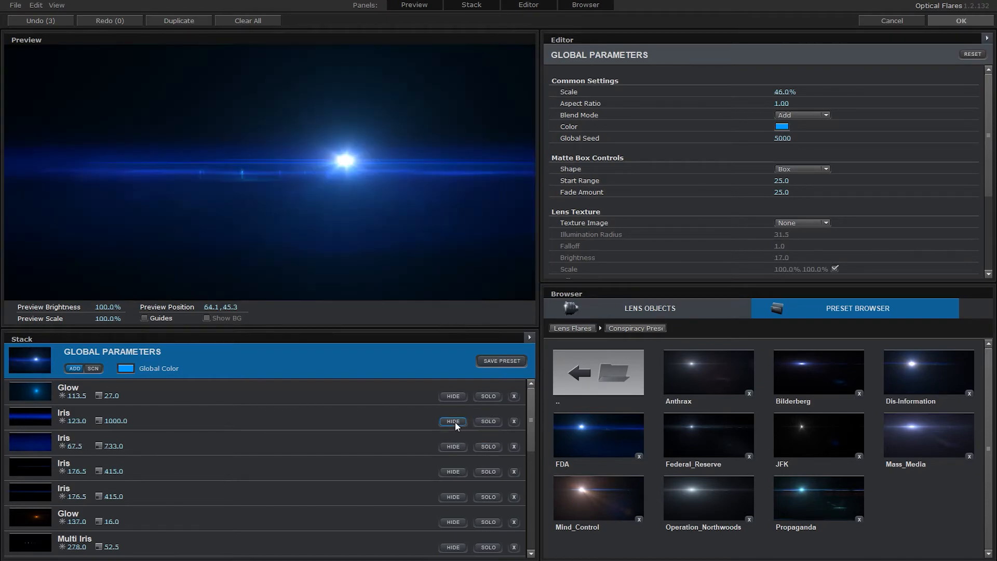
pyautogui.click(454, 422)
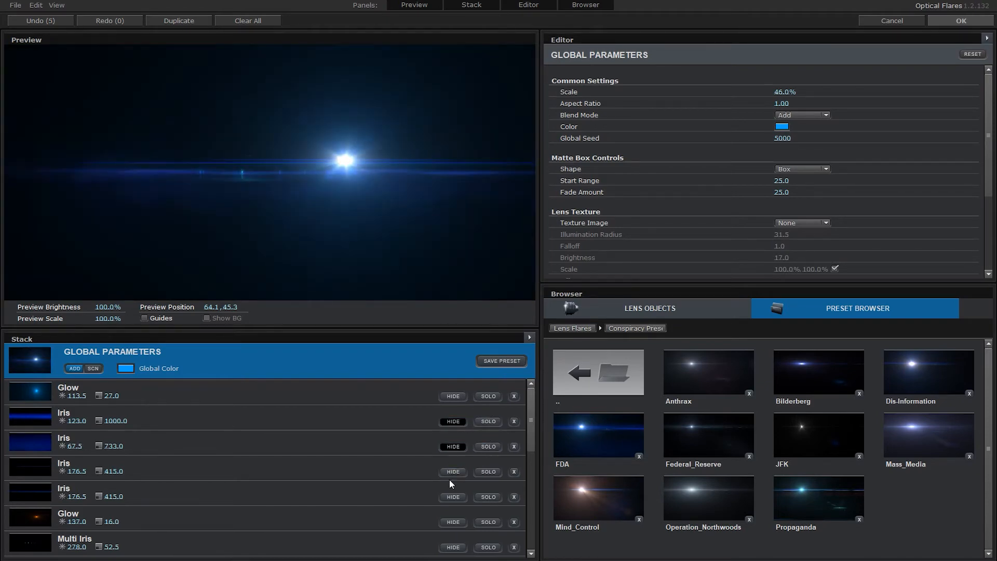
pyautogui.click(453, 471)
pyautogui.scroll(-6, 327, 448)
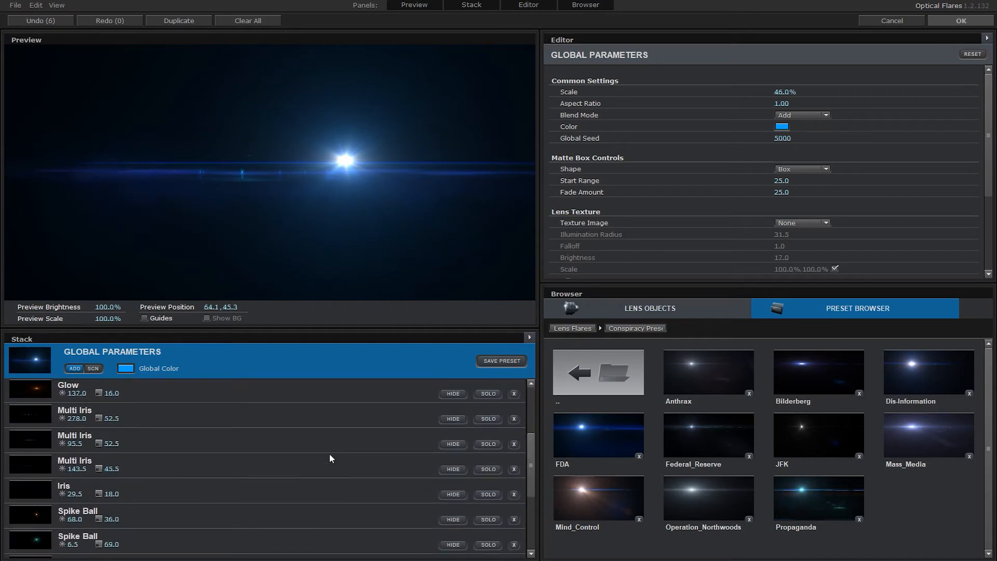
pyautogui.scroll(-2, 333, 461)
pyautogui.click(461, 475)
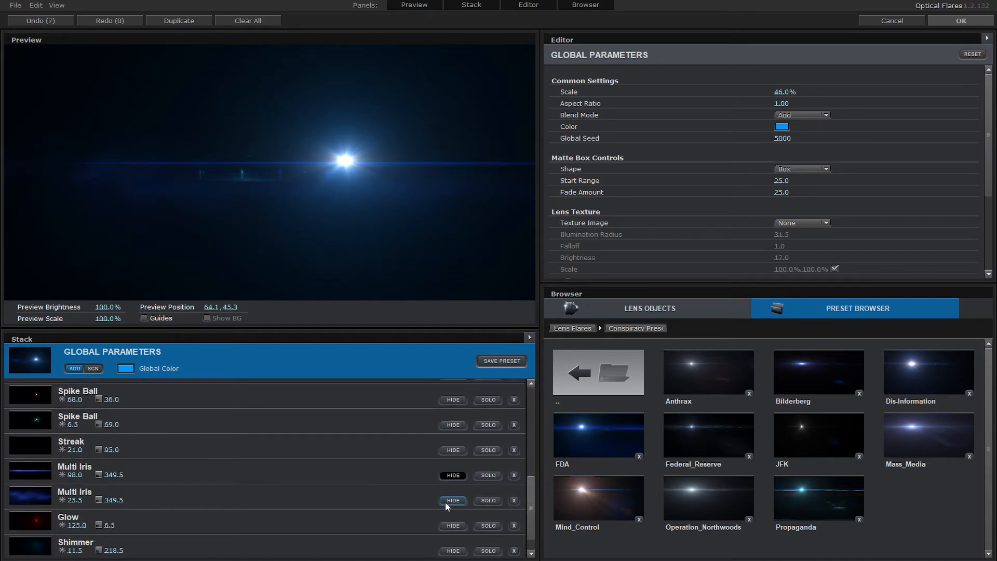
pyautogui.click(448, 500)
pyautogui.scroll(-1, 332, 460)
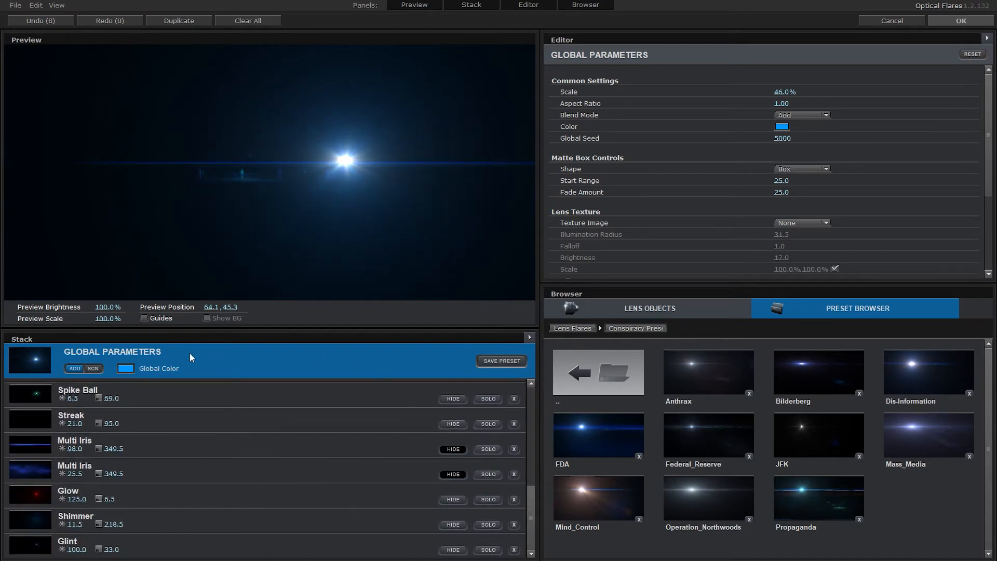
# Step: Give the flare a Dirty lens texture with Illumination Radius 120.5 and Brightness 59.5, and accept the flare setup
pyautogui.click(805, 224)
pyautogui.click(813, 261)
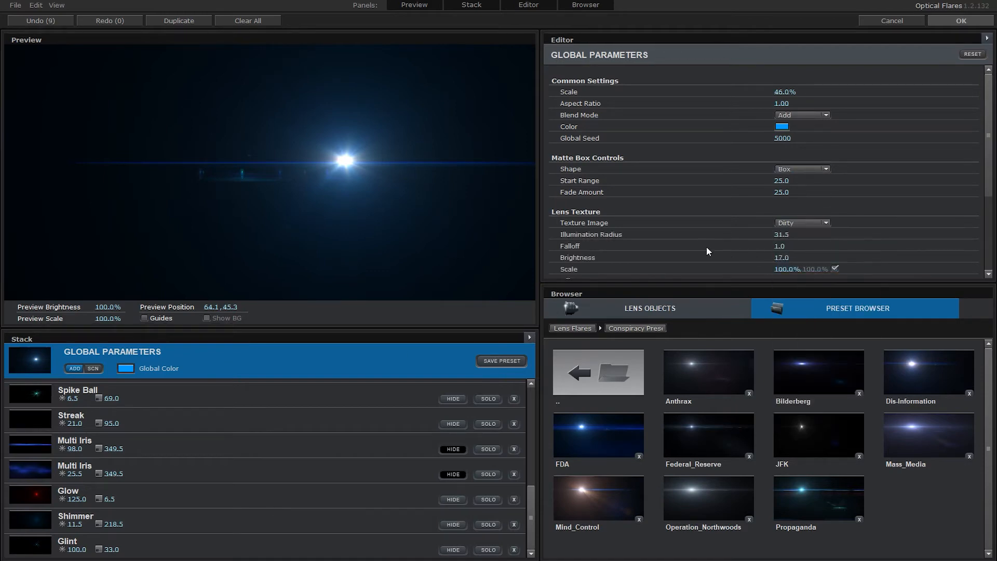
pyautogui.moveTo(342, 154); pyautogui.dragTo(178, 123)
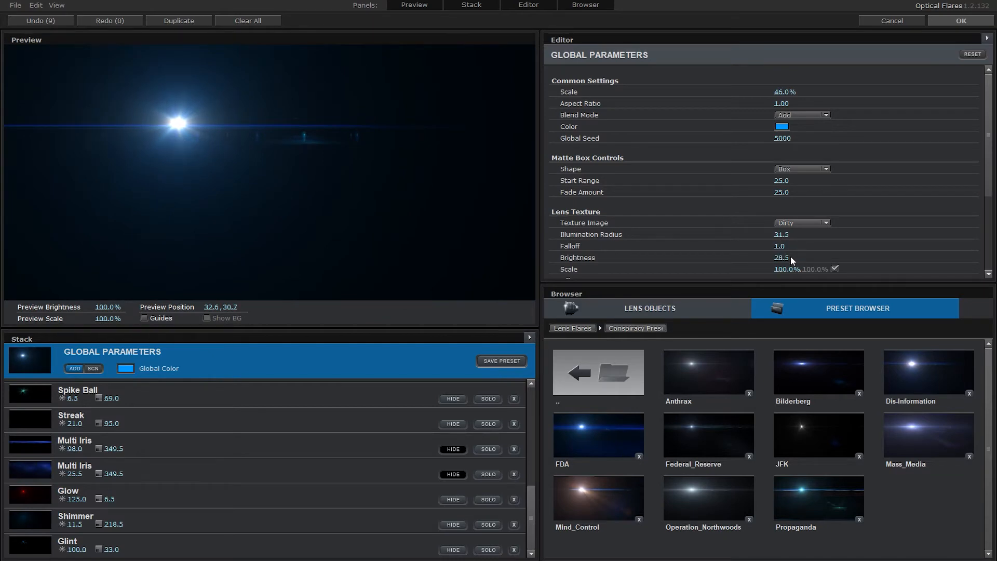
pyautogui.click(781, 239)
pyautogui.moveTo(796, 232); pyautogui.dragTo(846, 232)
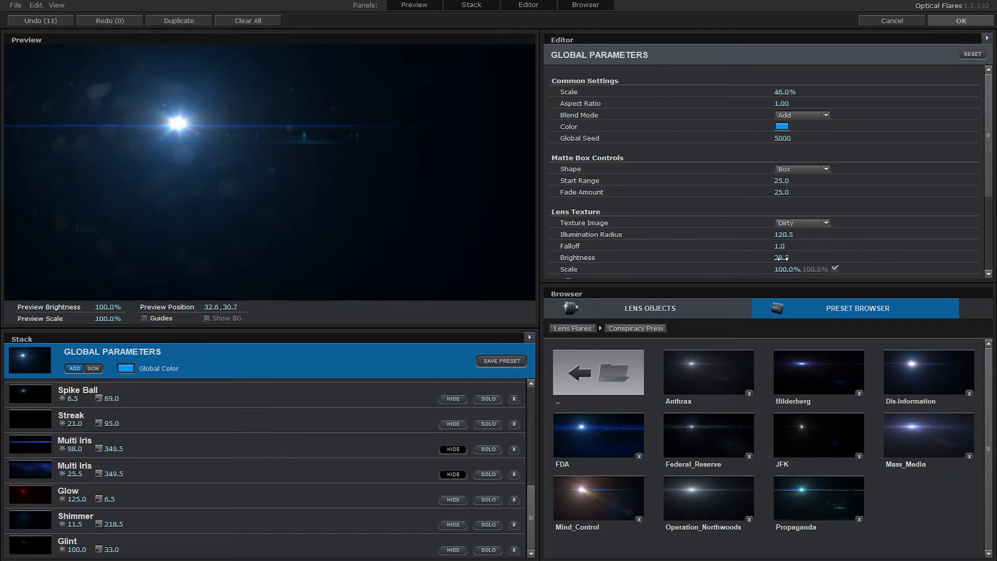
pyautogui.moveTo(781, 258); pyautogui.dragTo(815, 258)
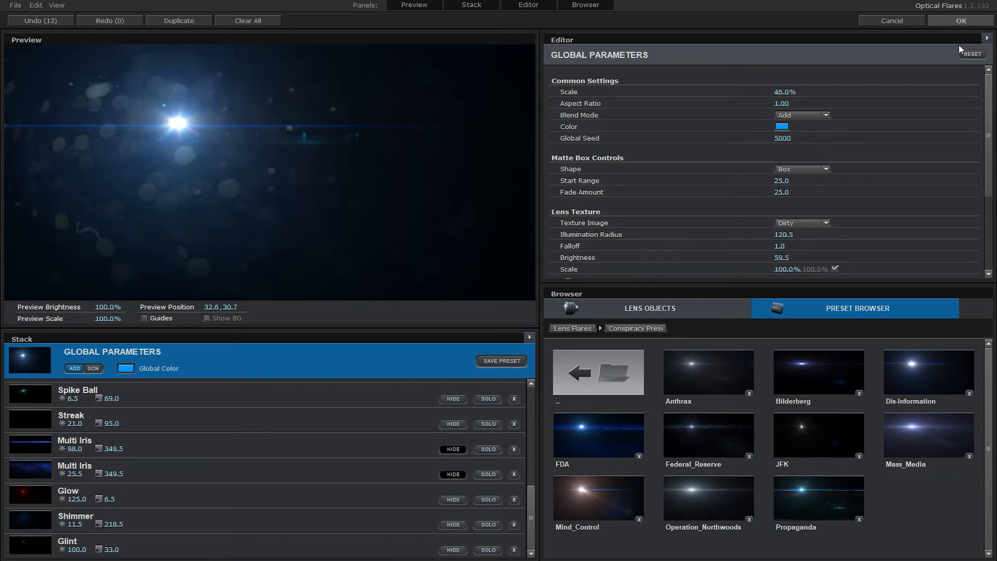
pyautogui.click(960, 21)
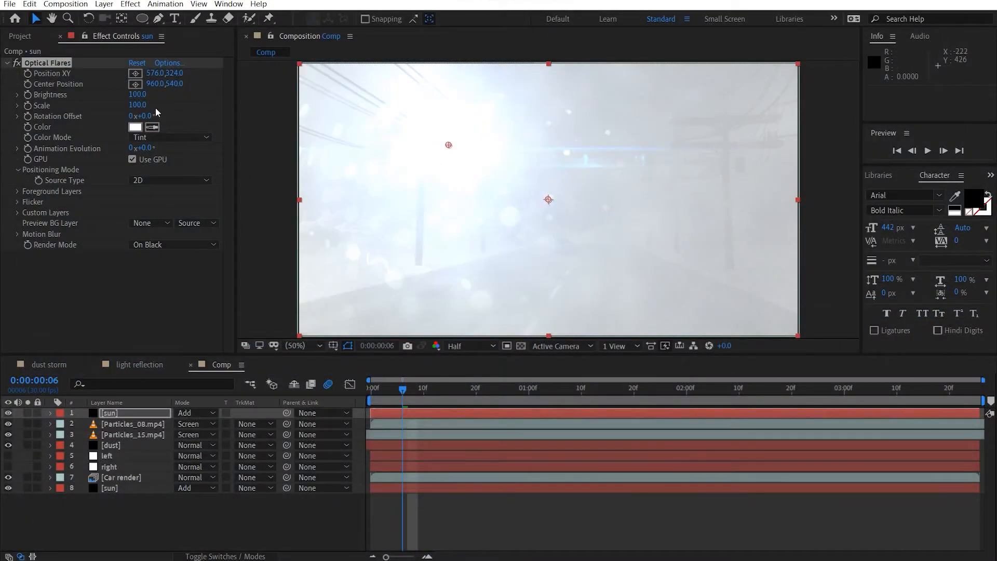
pyautogui.moveTo(138, 415)
pyautogui.mouseDown()
pyautogui.moveTo(201, 450)
pyautogui.moveTo(137, 413)
pyautogui.mouseUp()
pyautogui.click(193, 413)
pyautogui.click(194, 413)
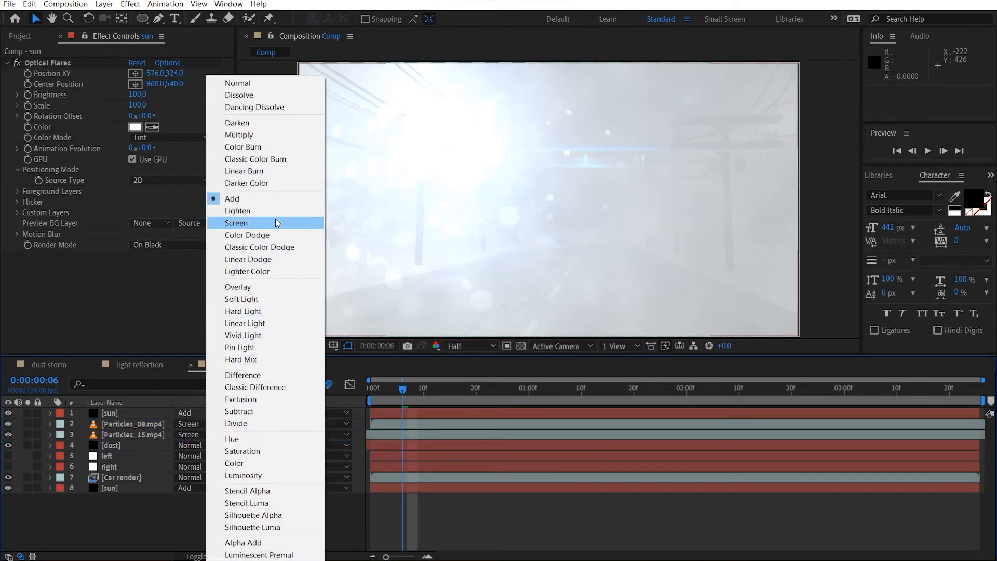
pyautogui.click(112, 170)
# Step: Set the top flare's Scale to 10 and place it at about 1010, 708 over the road
pyautogui.click(139, 105)
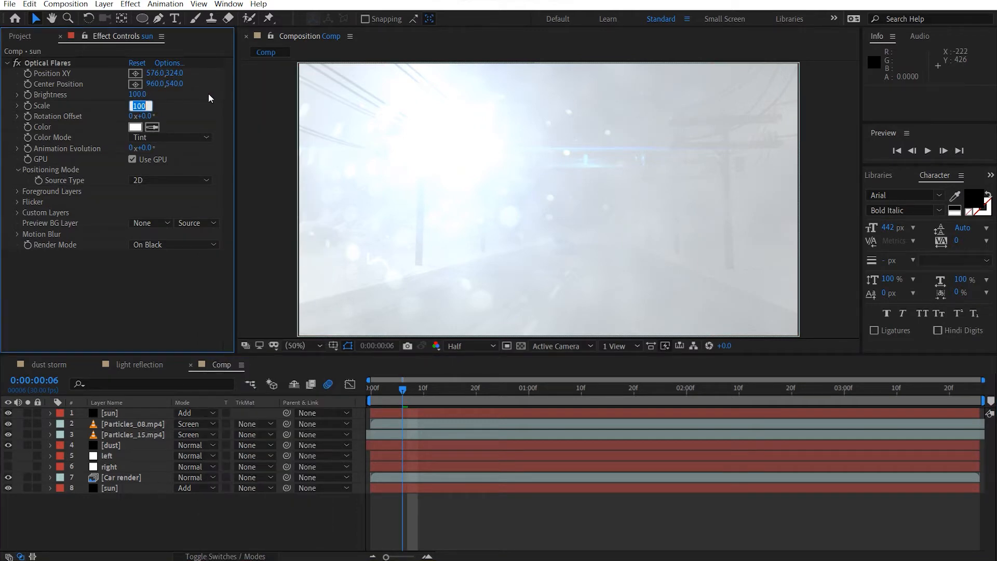
pyautogui.write('10')
pyautogui.press('Return')
pyautogui.moveTo(455, 163); pyautogui.dragTo(541, 239)
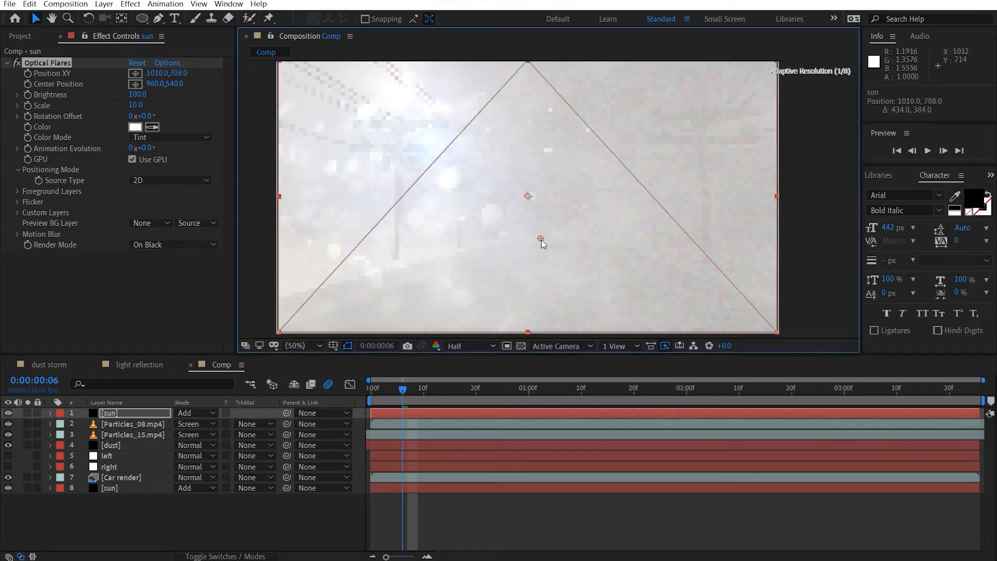
# Step: Set the Brightness of the top layer's small blue flare to 50
pyautogui.scroll(4, 534, 251)
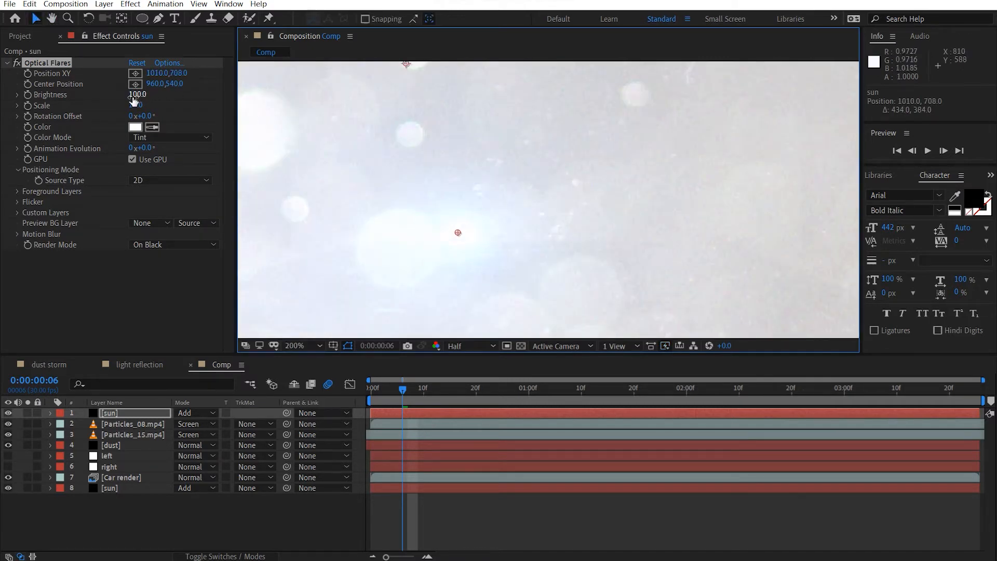
pyautogui.click(136, 94)
pyautogui.write('50')
pyautogui.press('Return')
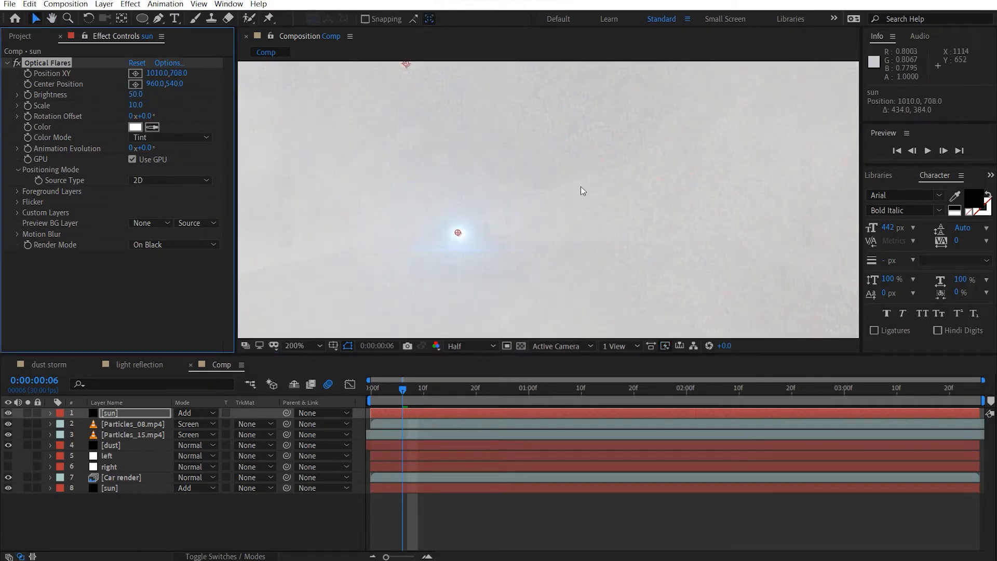
# Step: At 0:00:02:07, place the small blue flare on the car's headlight at about 830.5, 863.8
pyautogui.scroll(1, 580, 187)
pyautogui.moveTo(394, 246); pyautogui.dragTo(573, 231)
pyautogui.click(809, 389)
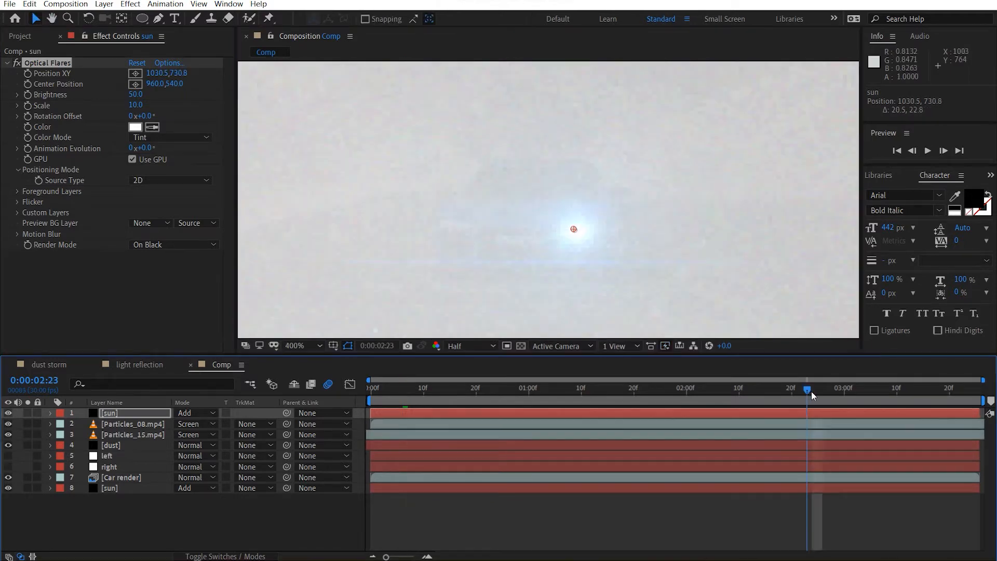
pyautogui.moveTo(811, 391); pyautogui.dragTo(850, 390)
pyautogui.press('/')
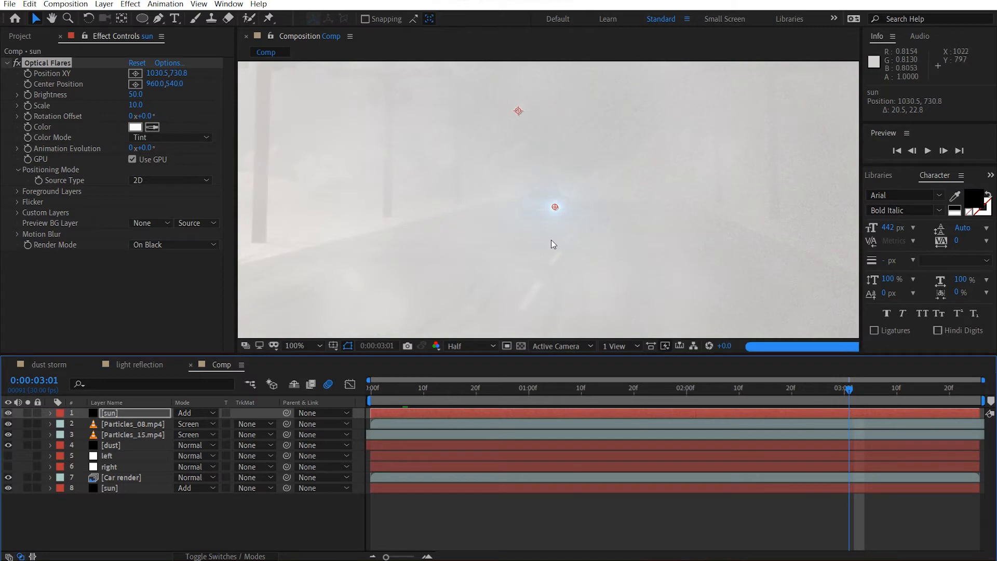
pyautogui.scroll(-2, 647, 152)
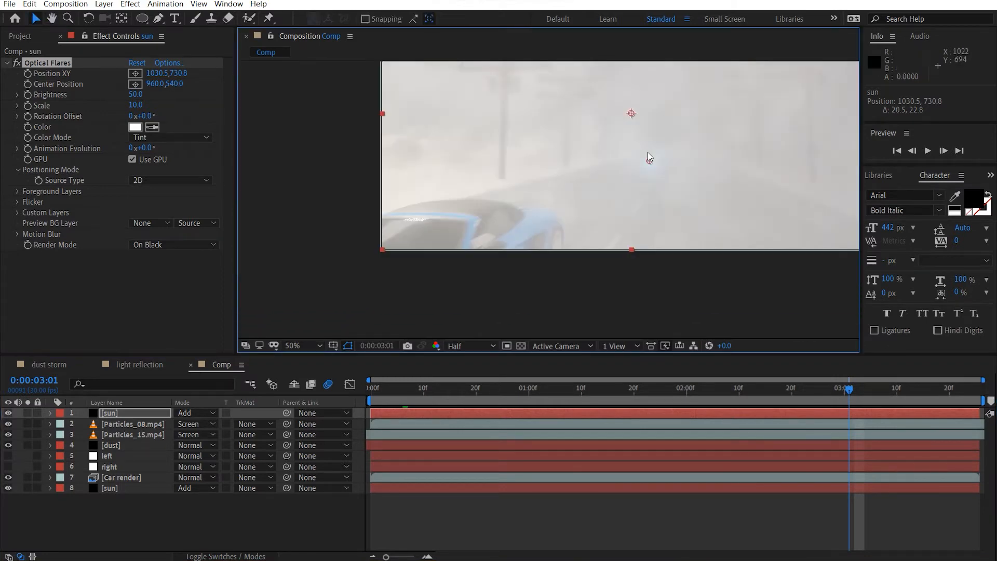
pyautogui.click(724, 391)
pyautogui.scroll(2, 592, 174)
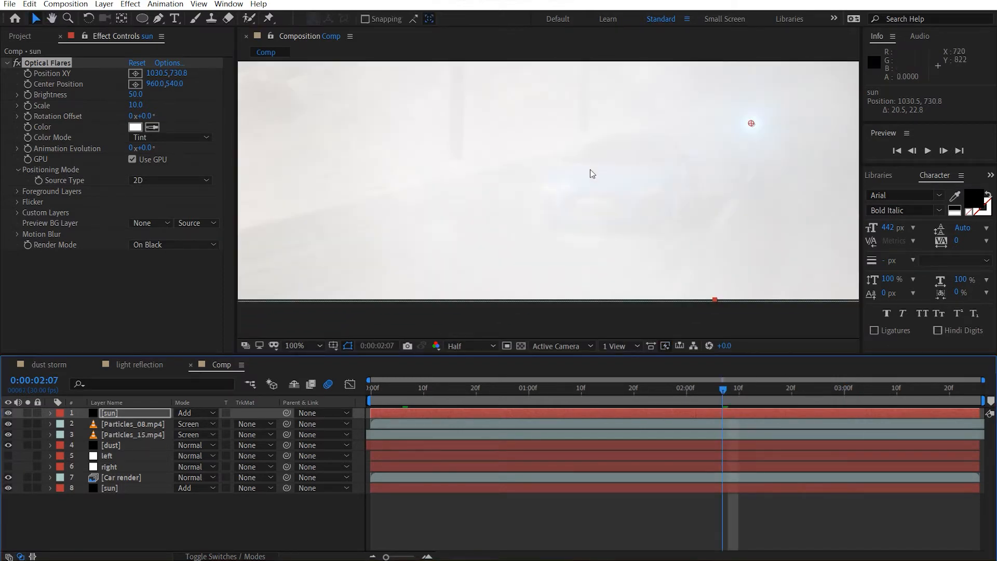
pyautogui.moveTo(686, 154); pyautogui.dragTo(573, 226)
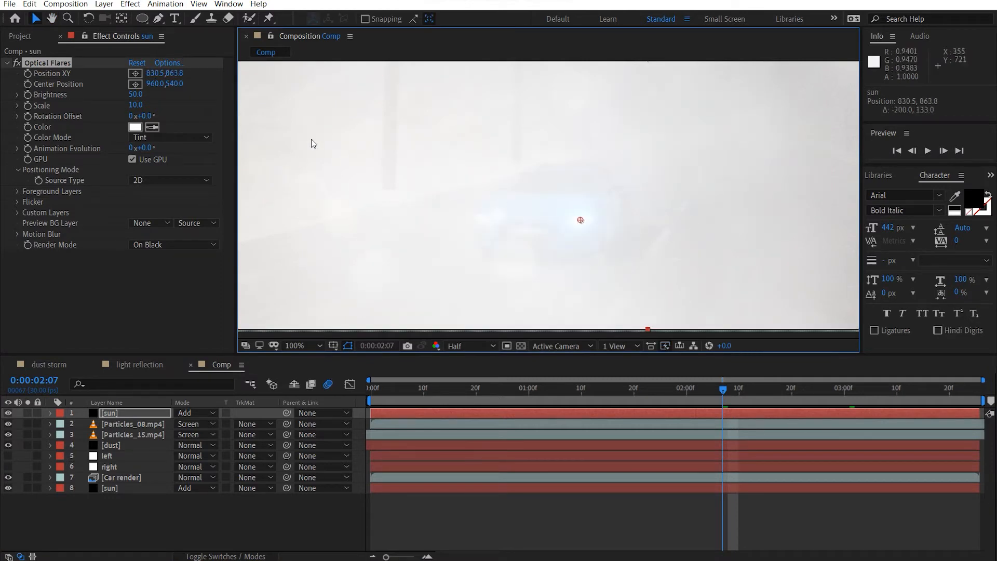
# Step: Set the small blue flare's Brightness to 70
pyautogui.click(136, 94)
pyautogui.write('60')
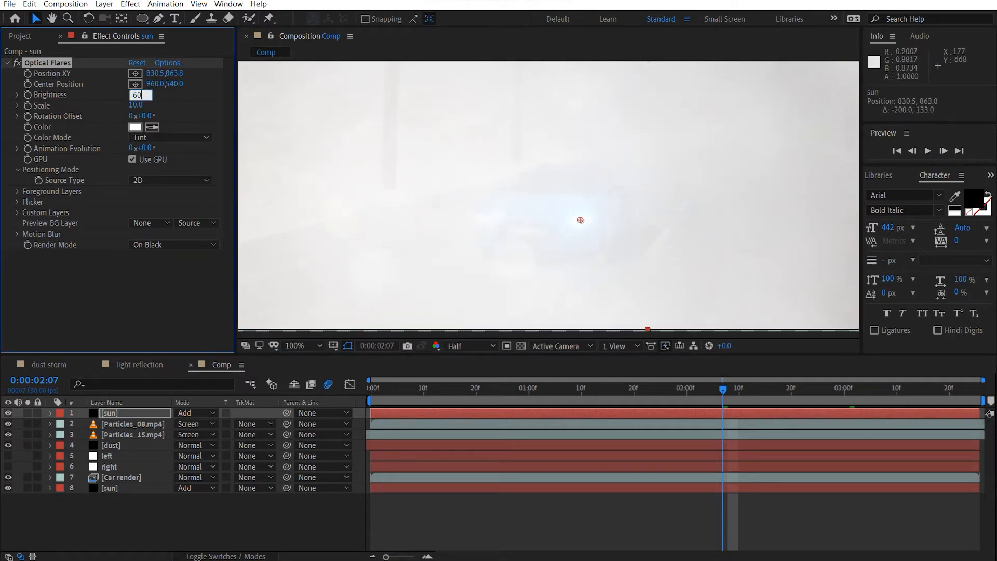
pyautogui.press('Return')
pyautogui.click(136, 95)
pyautogui.write('70')
pyautogui.press('Return')
pyautogui.scroll(-2, 469, 138)
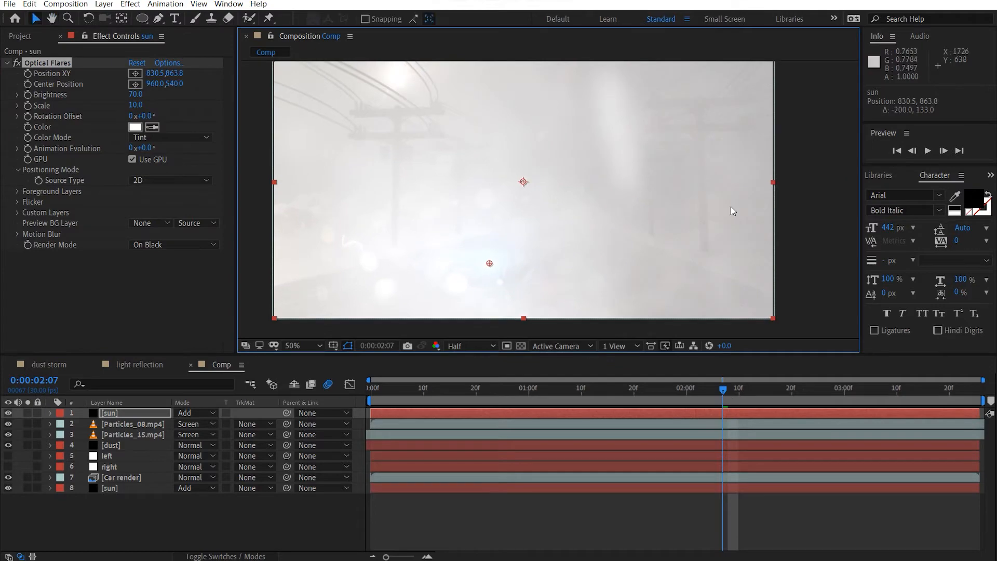
pyautogui.click(797, 194)
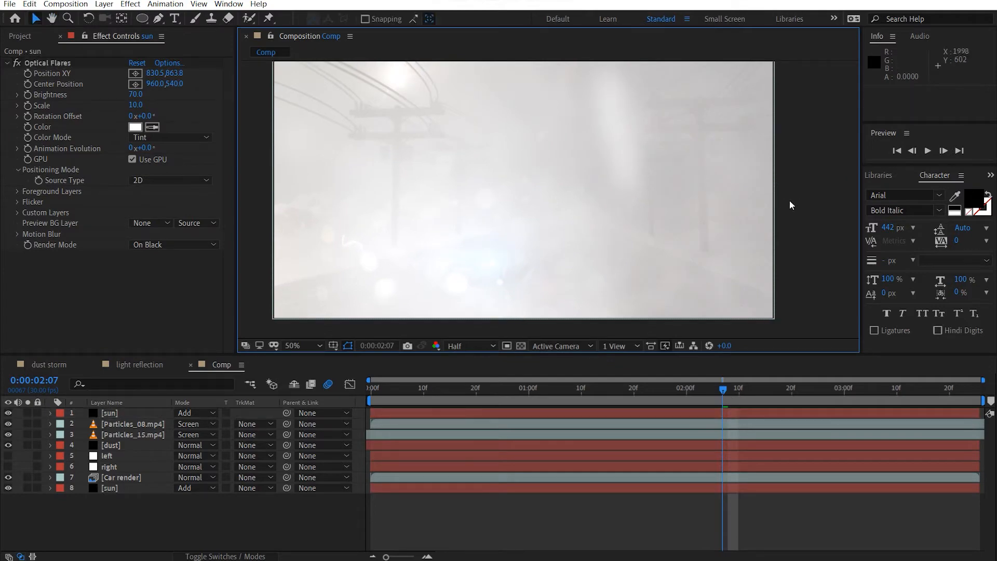
# Step: Reduce the Lens Texture Brightness in the blue flare's global parameters to 30 and accept the flare setup
pyautogui.click(172, 64)
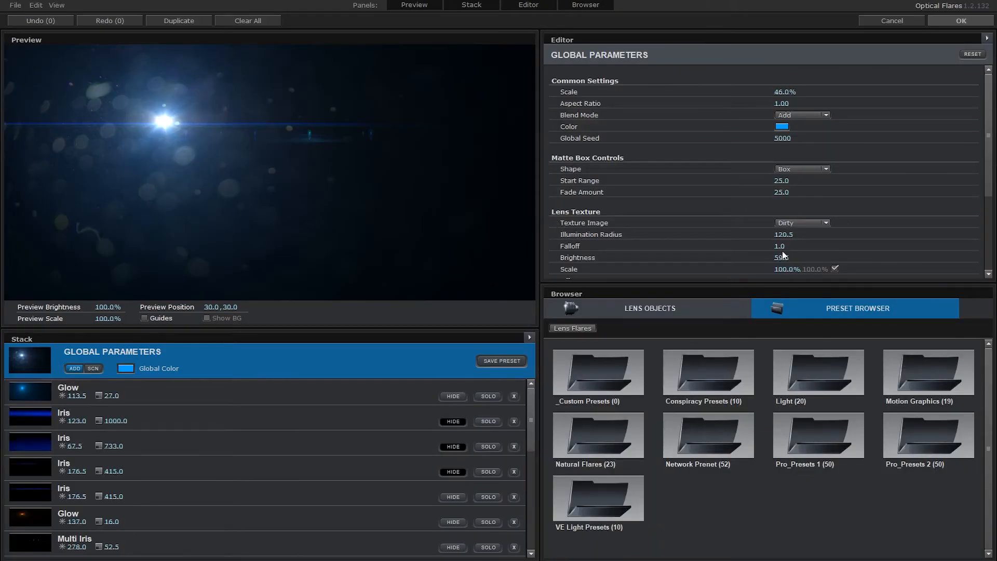
pyautogui.click(784, 257)
pyautogui.write('30')
pyautogui.press('Return')
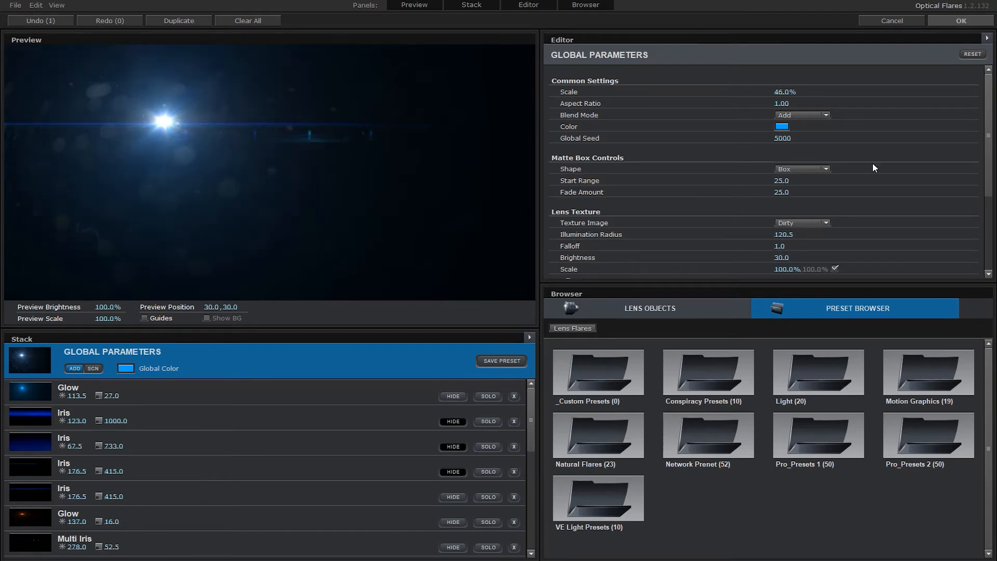
pyautogui.click(967, 19)
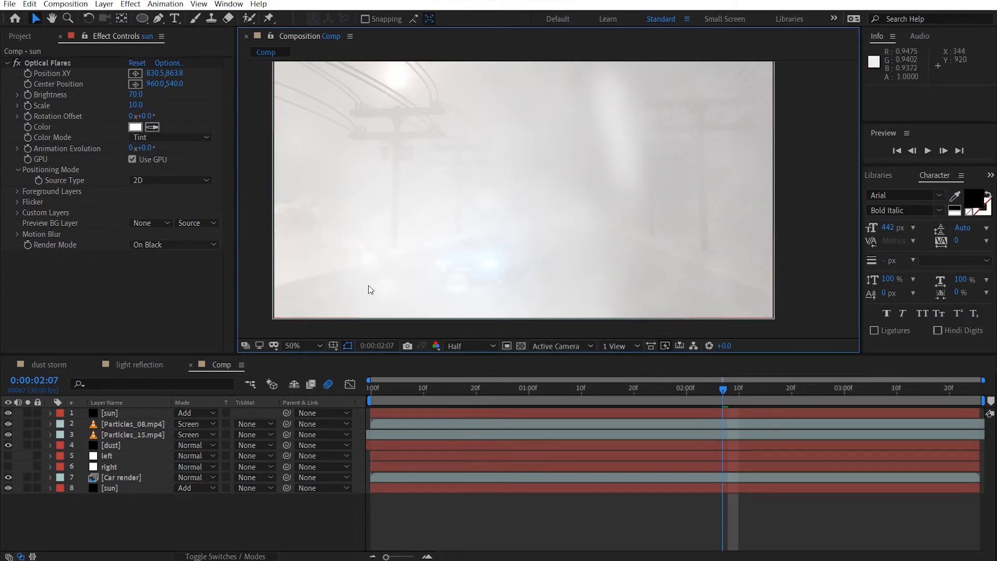
# Step: Duplicate the top sun layer and place the copy's flare over the car's other headlight at about 645.5, 860.8
pyautogui.click(133, 412)
pyautogui.hotkey('ctrl', 'd')
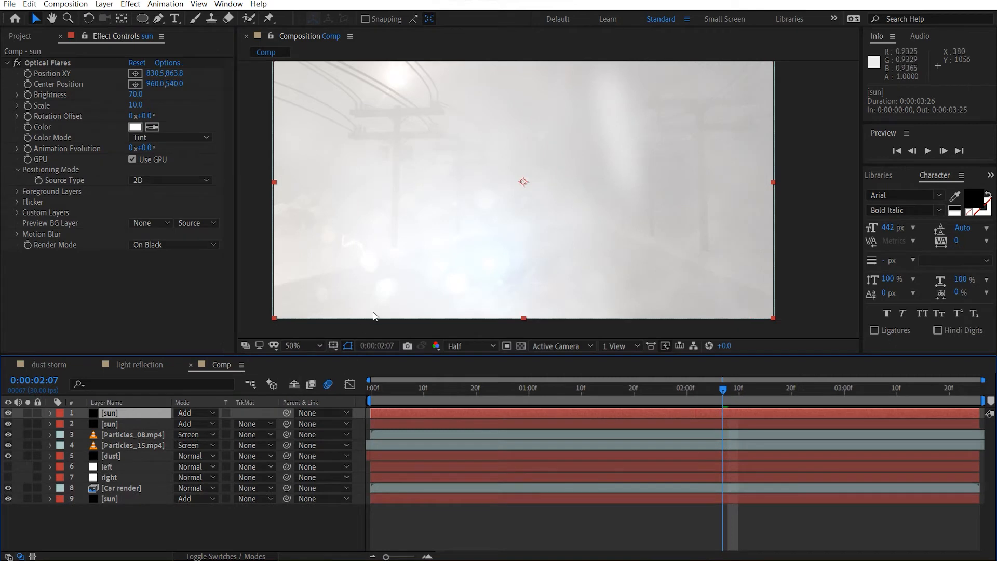
pyautogui.moveTo(397, 279); pyautogui.dragTo(433, 204)
pyautogui.scroll(1, 433, 205)
pyautogui.moveTo(299, 157); pyautogui.dragTo(366, 180)
pyautogui.click(76, 64)
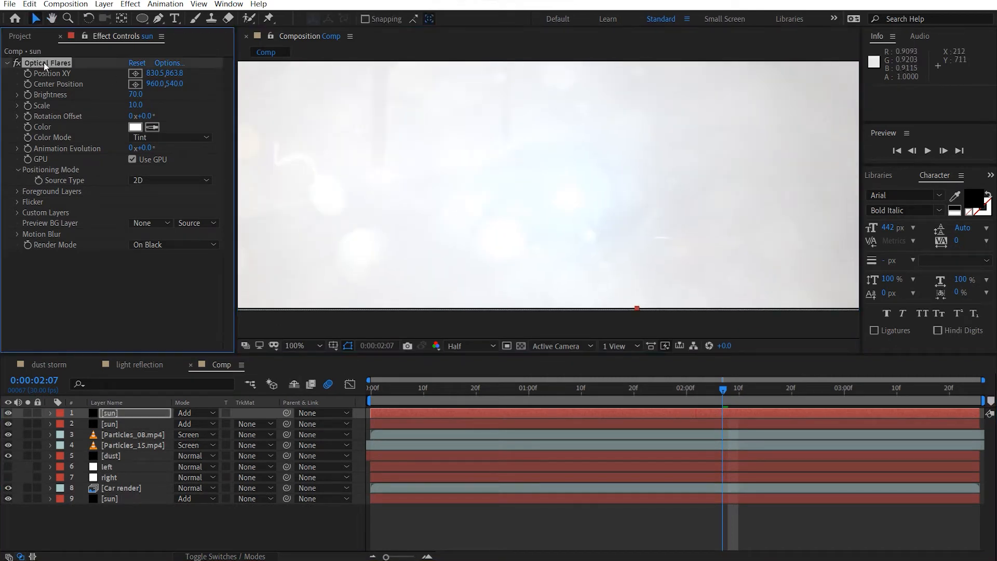
pyautogui.moveTo(570, 200); pyautogui.dragTo(473, 198)
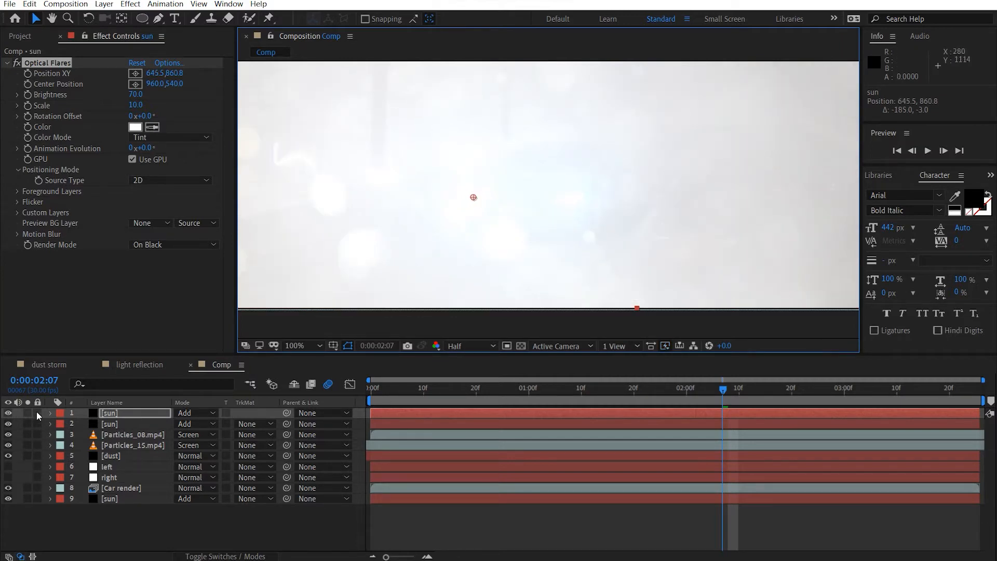
# Step: Solo the two headlight flare layers and the Car render, and refine the duplicate flare's position to about 638.5, 857.8
pyautogui.moveTo(28, 413); pyautogui.dragTo(27, 424)
pyautogui.click(28, 487)
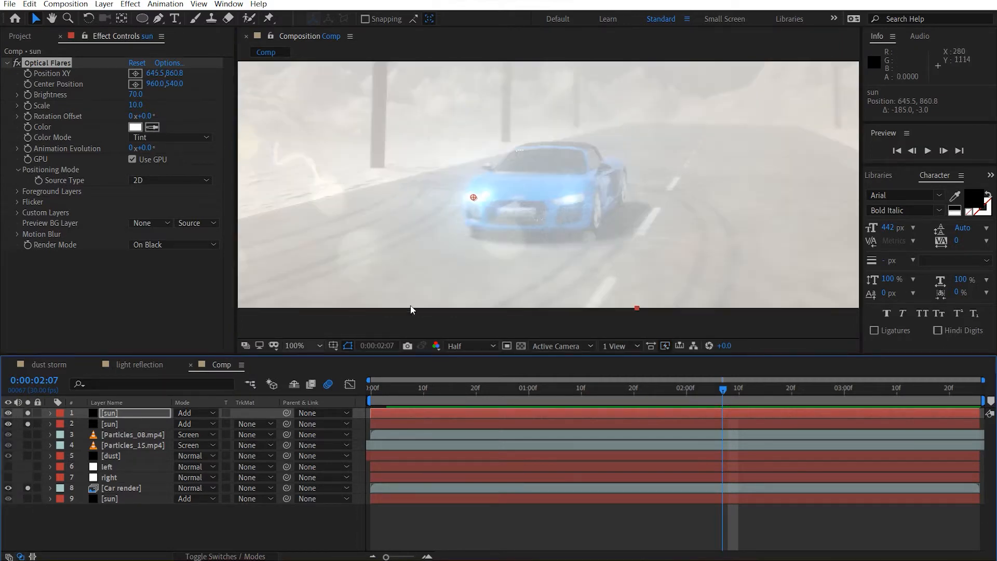
pyautogui.scroll(1, 450, 245)
pyautogui.moveTo(429, 219); pyautogui.dragTo(420, 215)
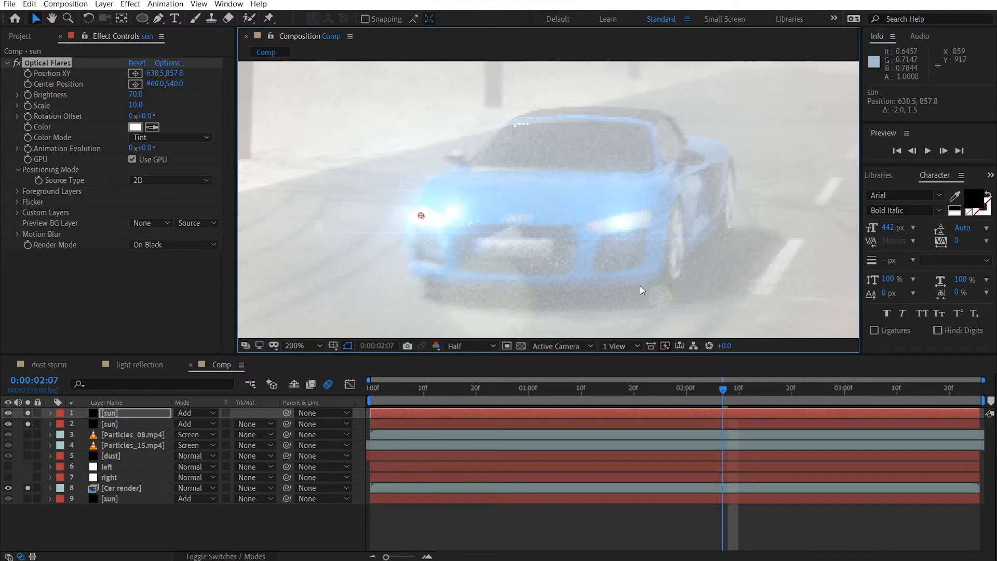
# Step: Rename the two headlight flare layers to left HL and Right HL, and parent them to the left and right layers respectively
pyautogui.click(122, 416)
pyautogui.press('Return')
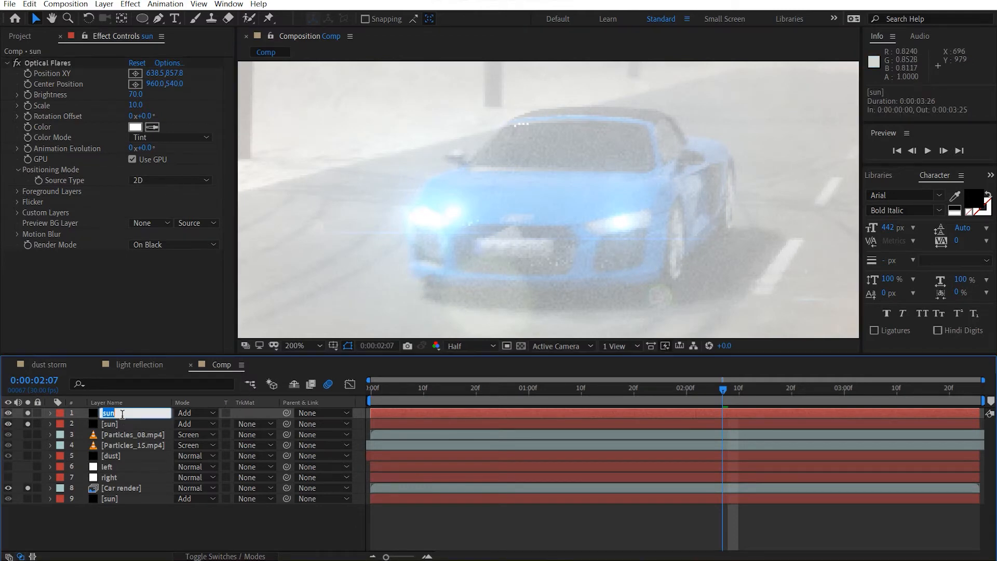
pyautogui.write('left HL')
pyautogui.click(123, 419)
pyautogui.press('Return')
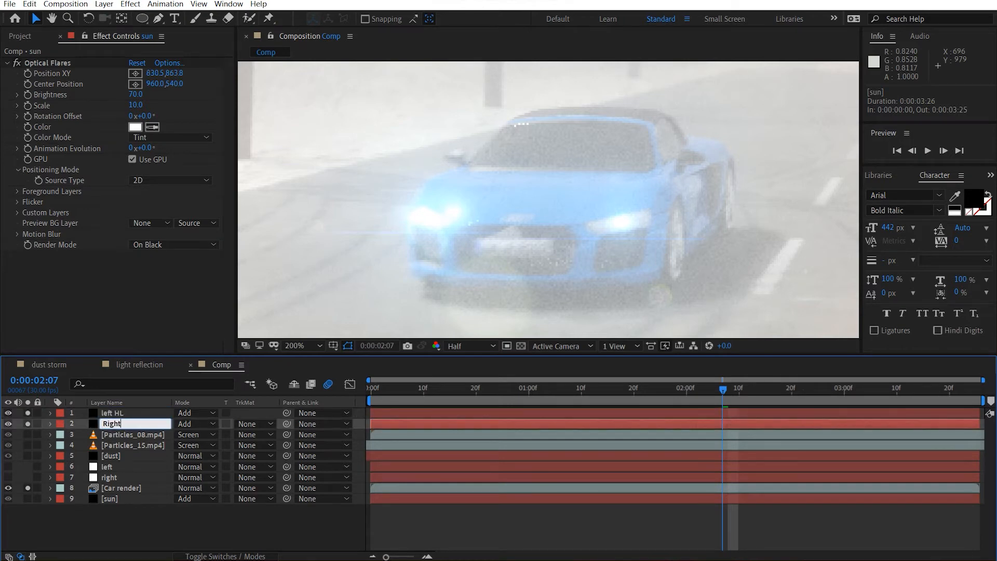
pyautogui.press('Return')
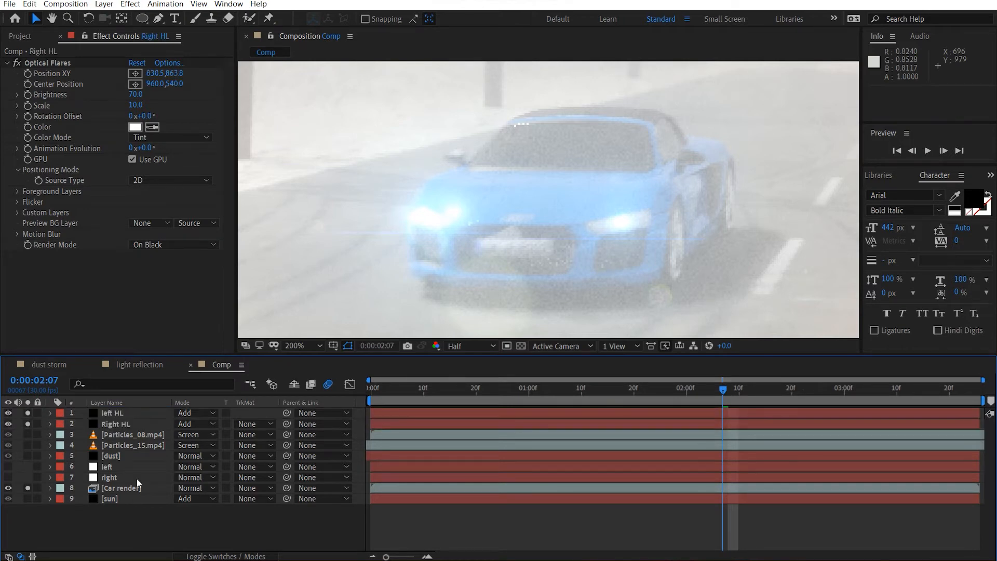
pyautogui.moveTo(242, 428); pyautogui.dragTo(159, 475)
pyautogui.moveTo(287, 413); pyautogui.dragTo(147, 464)
# Step: At 0:00:00:00, adjust the left HL flare to about 647, 857.3 so it sits on the car's headlight
pyautogui.moveTo(523, 390); pyautogui.dragTo(309, 394)
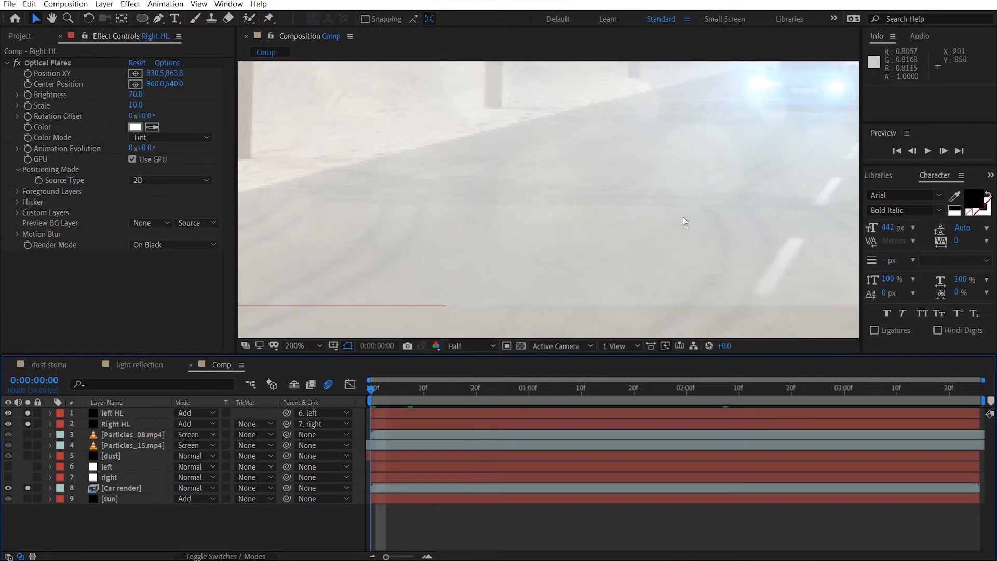
pyautogui.moveTo(635, 244); pyautogui.dragTo(469, 313)
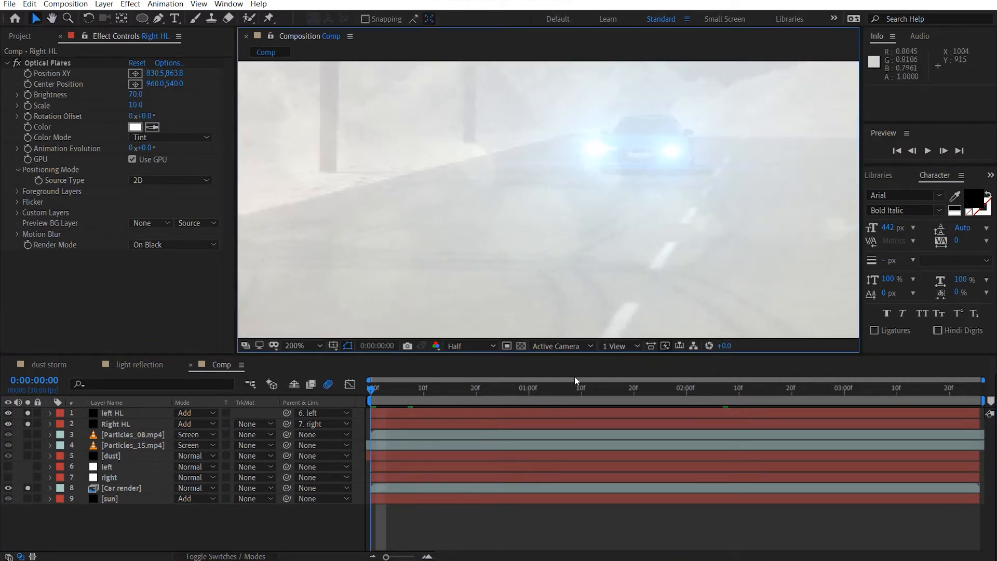
pyautogui.moveTo(523, 250); pyautogui.dragTo(484, 274)
pyautogui.click(123, 412)
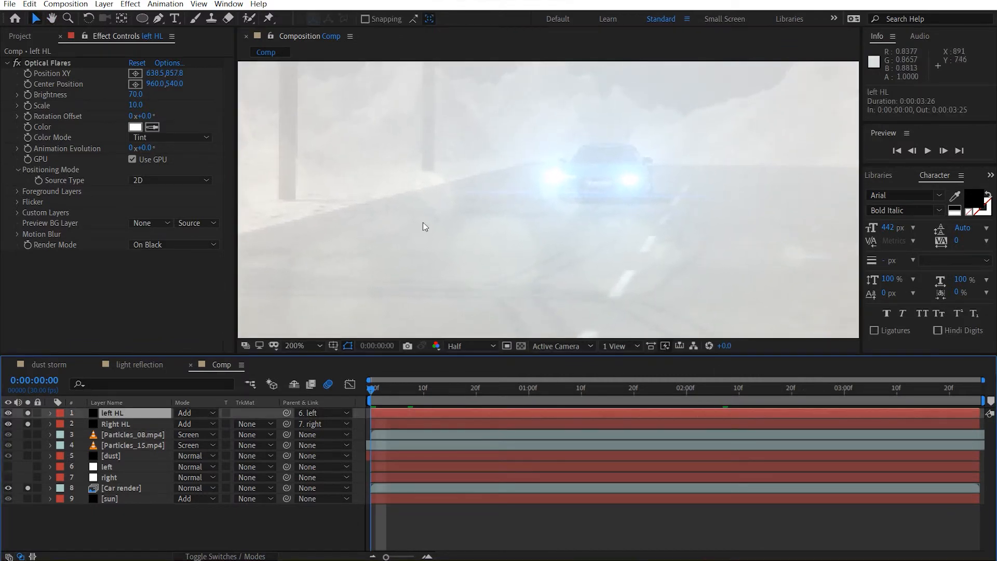
pyautogui.click(51, 62)
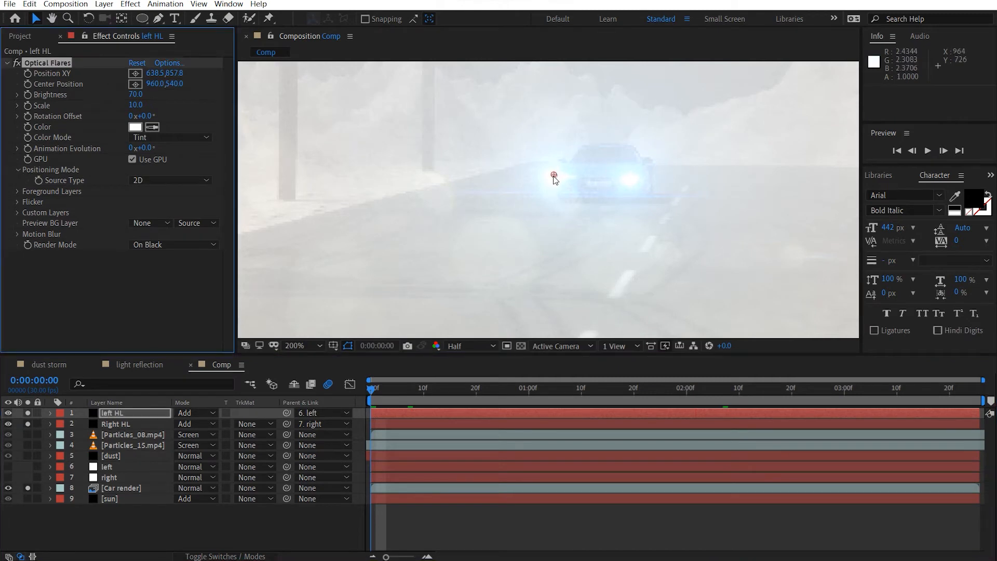
pyautogui.moveTo(554, 175); pyautogui.dragTo(563, 178)
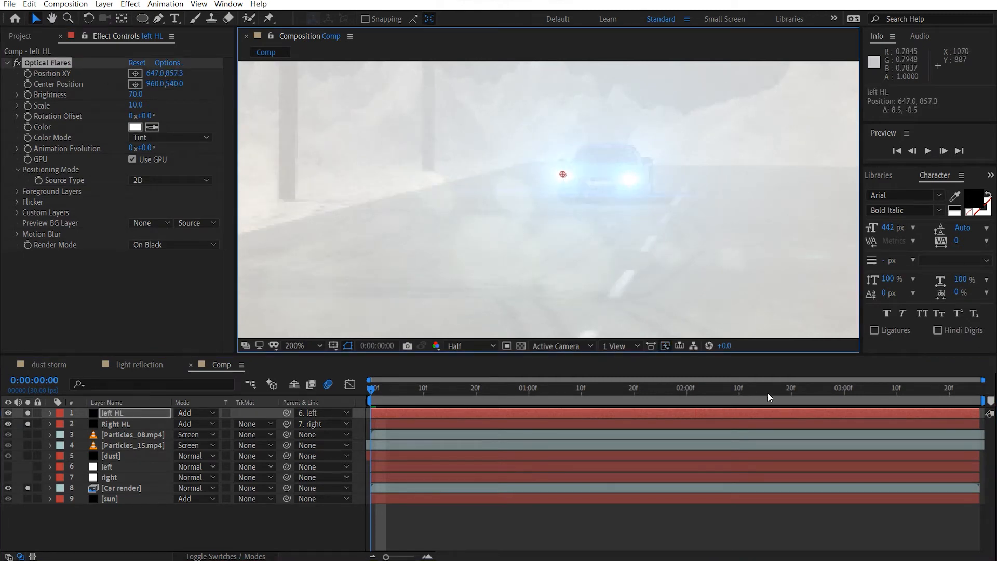
# Step: At 0:00:02:00, enable keyframing for the left HL flare's Brightness and Scale
pyautogui.moveTo(768, 393); pyautogui.dragTo(687, 398)
pyautogui.scroll(-4, 615, 260)
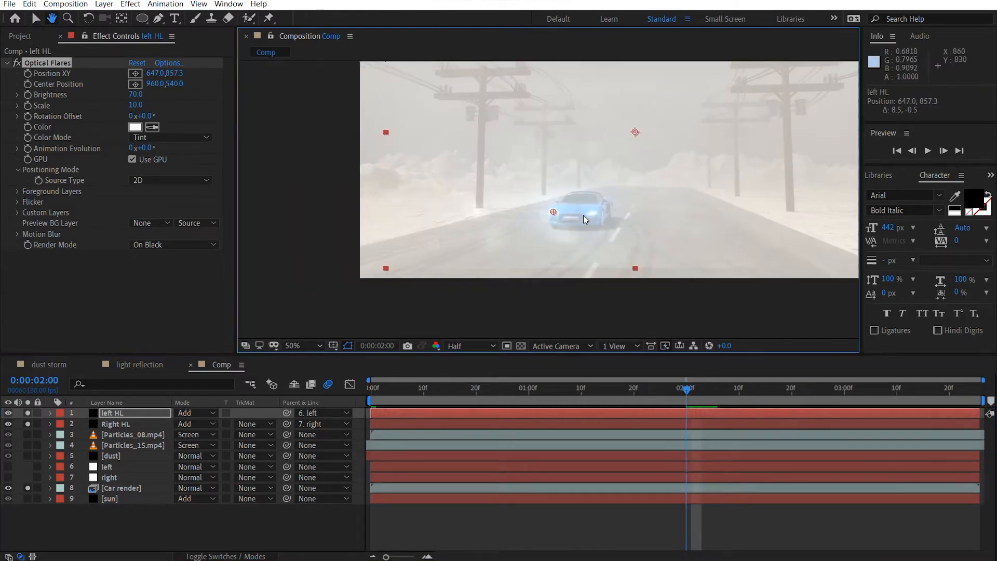
pyautogui.scroll(2, 584, 214)
pyautogui.moveTo(642, 217); pyautogui.dragTo(570, 171)
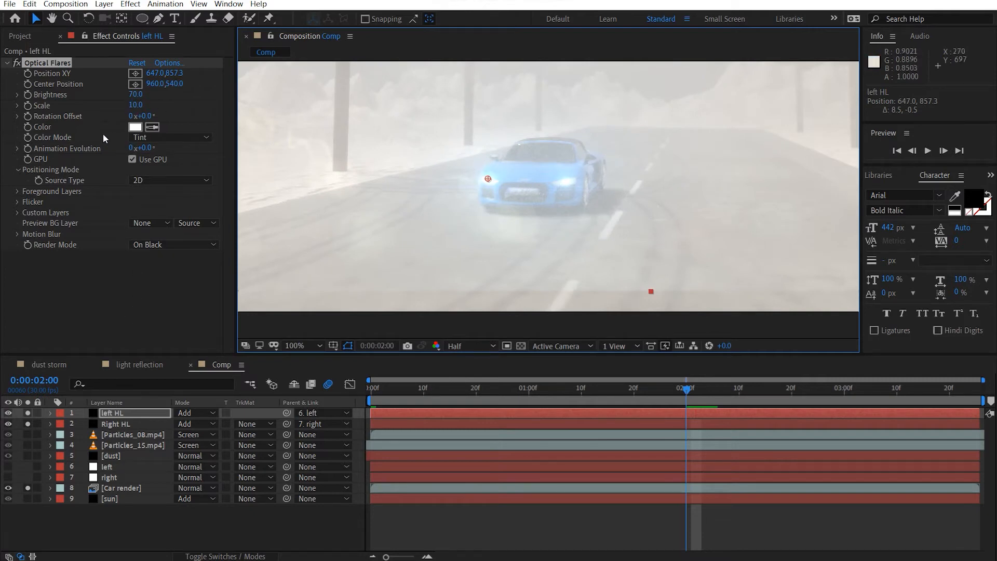
pyautogui.click(29, 94)
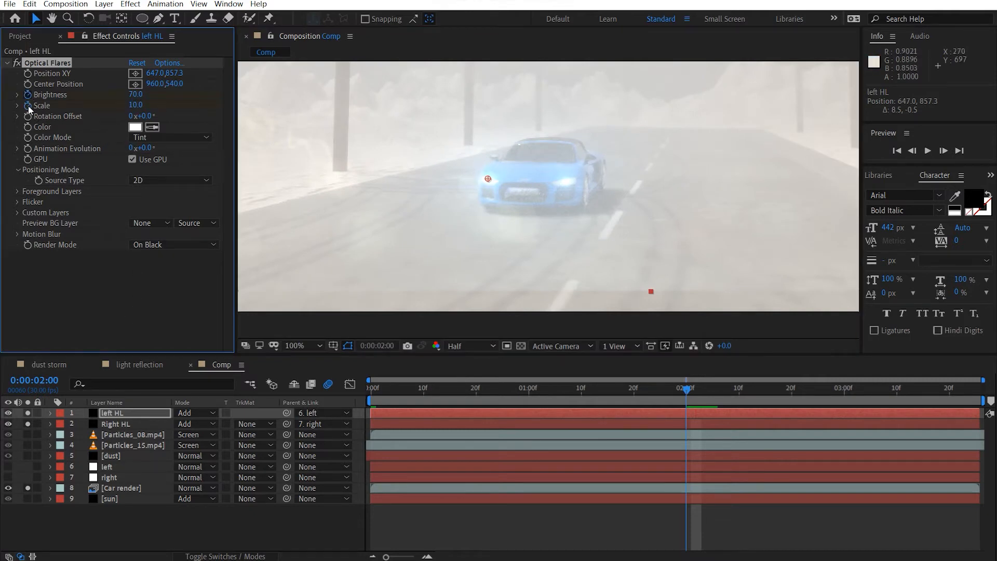
# Step: At 0:00:02:21, set the left HL flare's Scale to 50 and its Brightness to 75
pyautogui.click(684, 390)
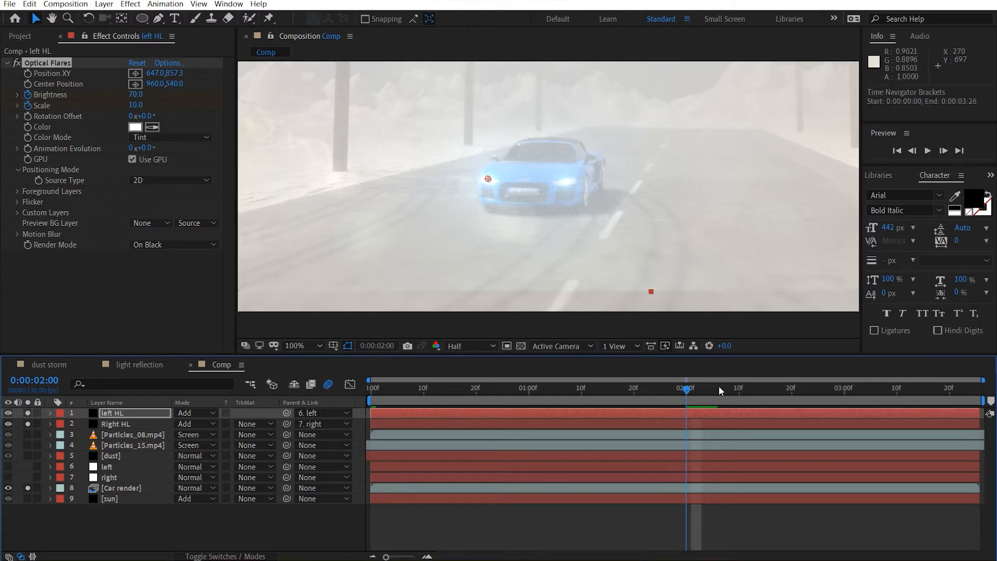
pyautogui.click(797, 390)
pyautogui.moveTo(536, 183); pyautogui.dragTo(726, 145)
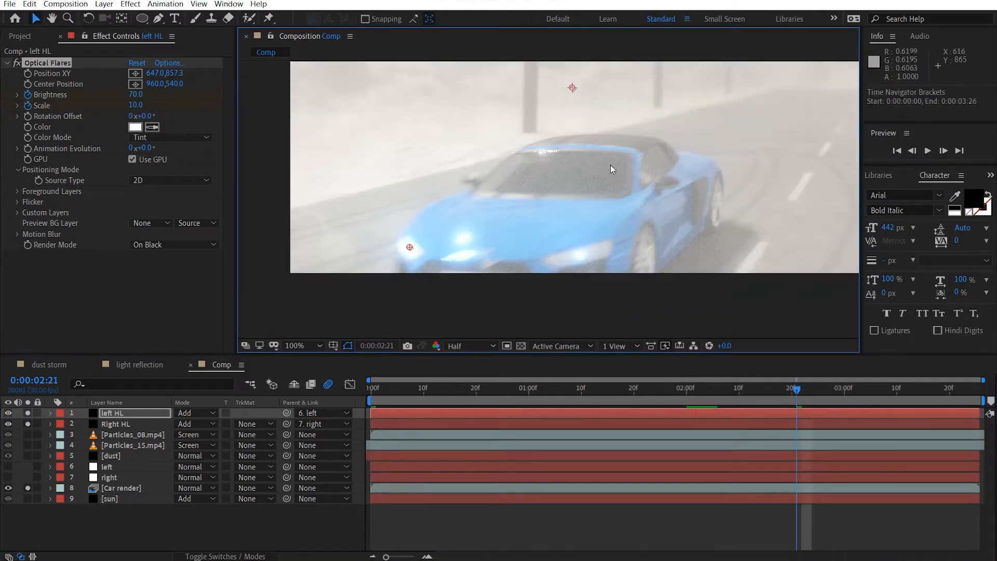
pyautogui.click(135, 106)
pyautogui.write('30')
pyautogui.press('Return')
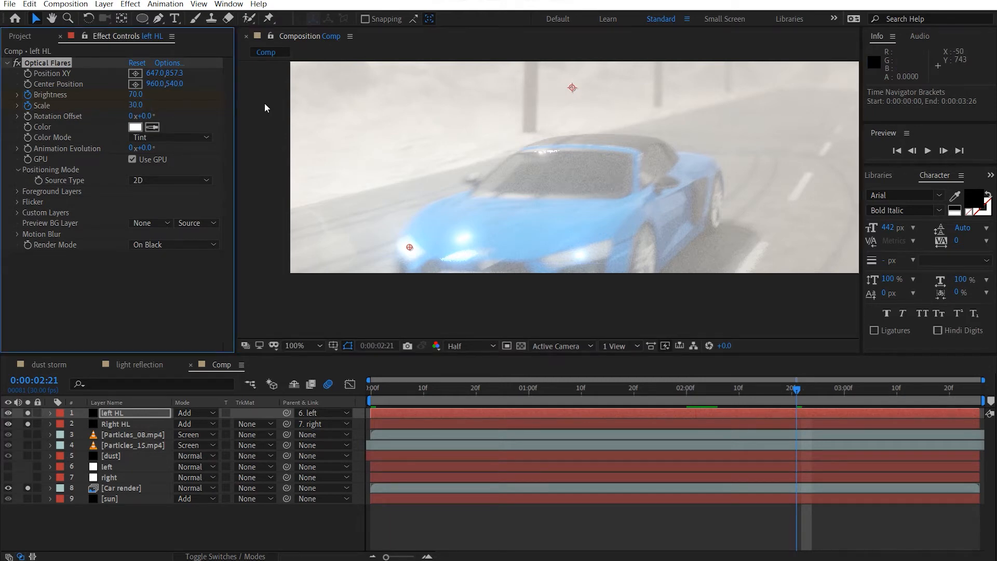
pyautogui.click(136, 105)
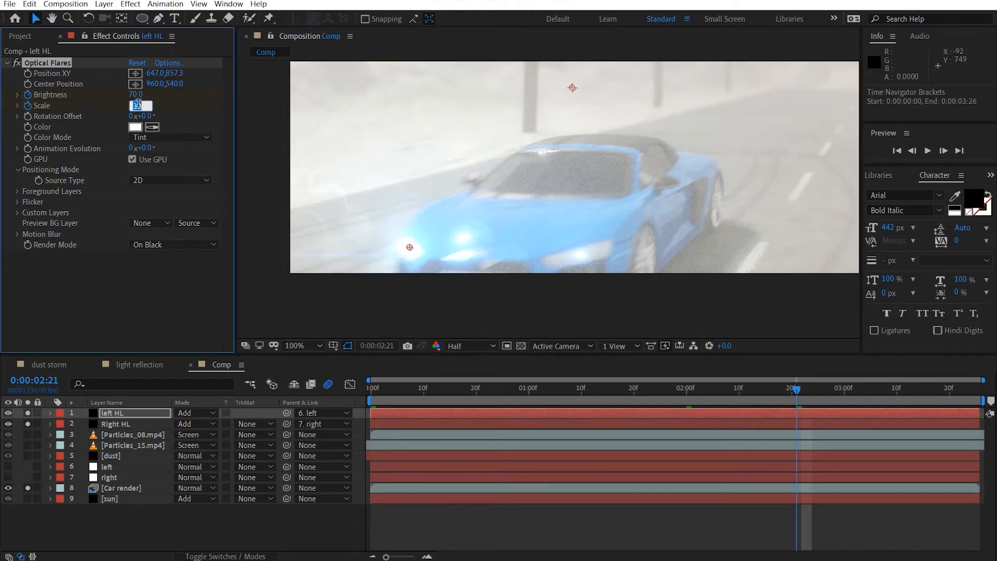
pyautogui.write('50')
pyautogui.press('Return')
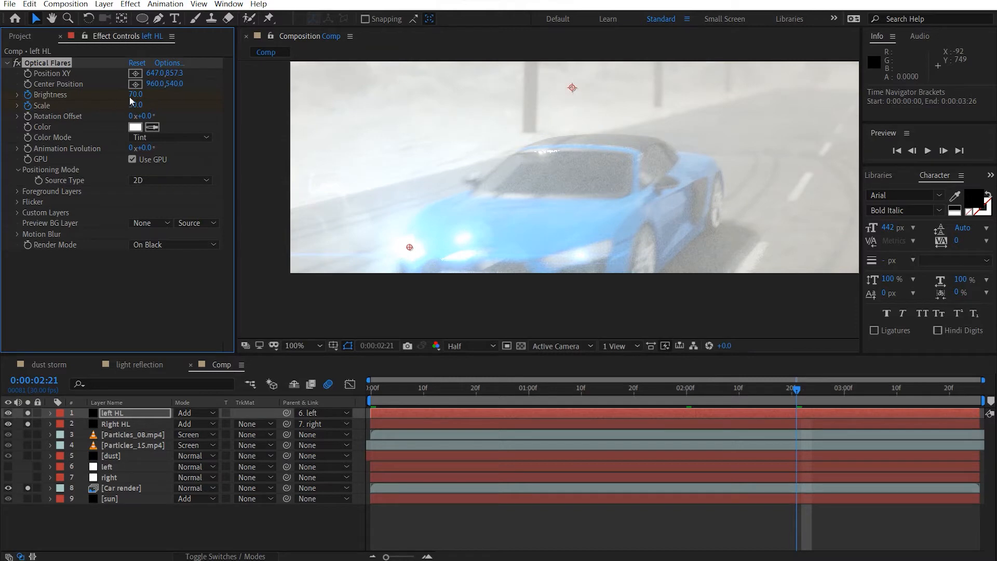
pyautogui.click(136, 95)
pyautogui.write('75')
pyautogui.press('Return')
# Step: Copy the left HL flare's Brightness and Scale keyframes and paste them onto the Right HL layer at 0:00:02:00
pyautogui.click(129, 412)
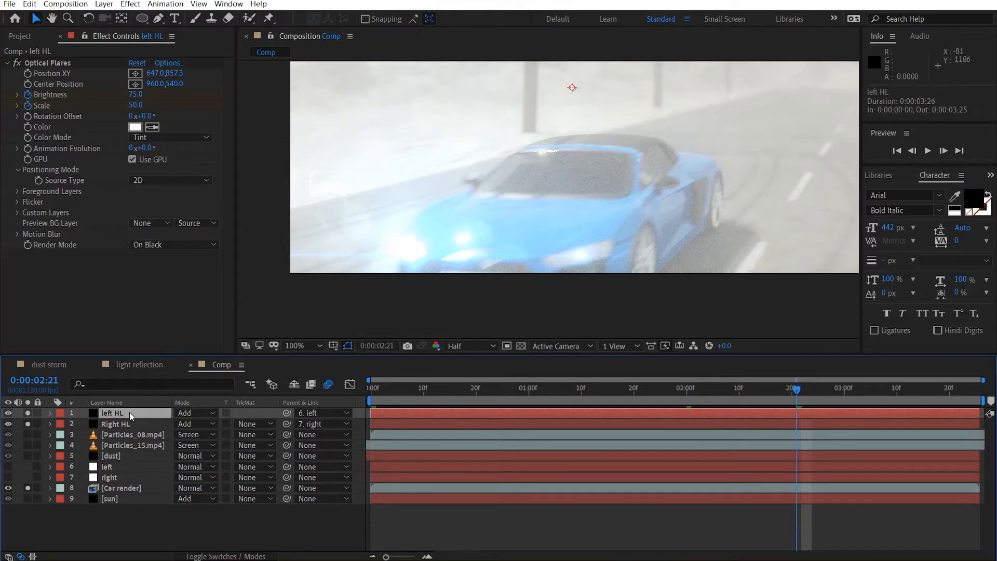
pyautogui.press('u')
pyautogui.moveTo(834, 418); pyautogui.dragTo(771, 432)
pyautogui.hotkey('ctrl', 'z')
pyautogui.moveTo(662, 419); pyautogui.dragTo(844, 445)
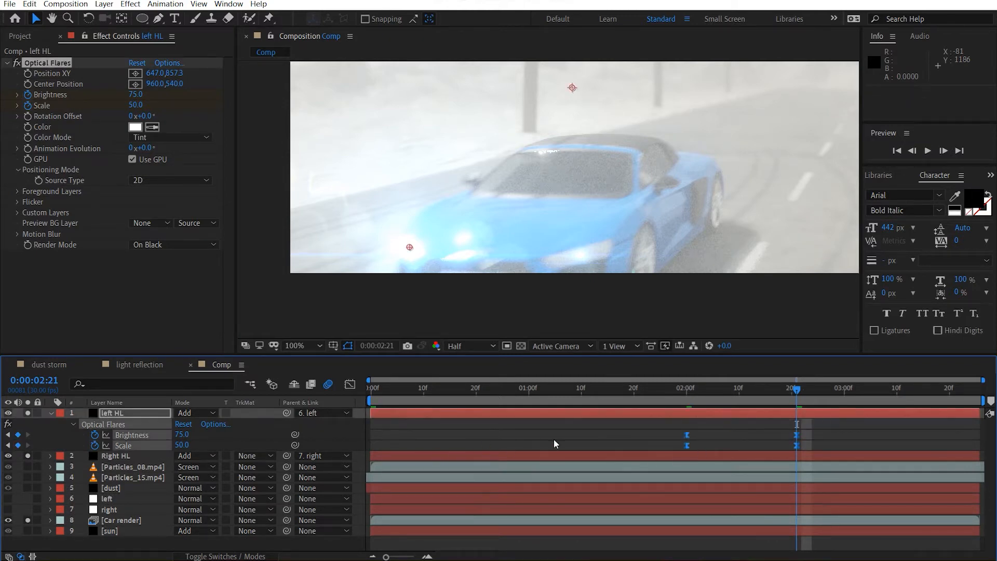
pyautogui.hotkey('ctrl', 'c')
pyautogui.click(685, 389)
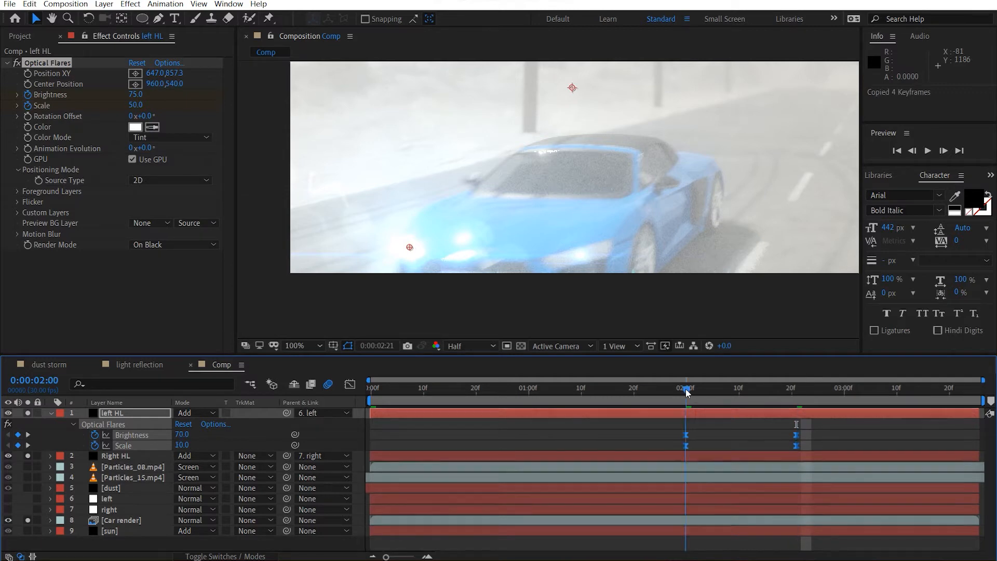
pyautogui.click(139, 457)
pyautogui.hotkey('ctrl', 'v')
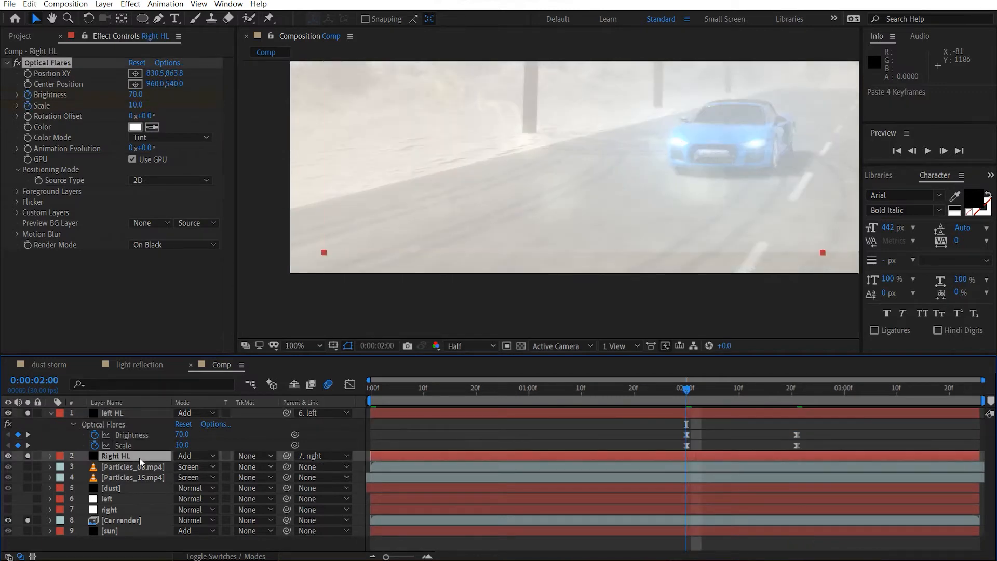
pyautogui.press('u')
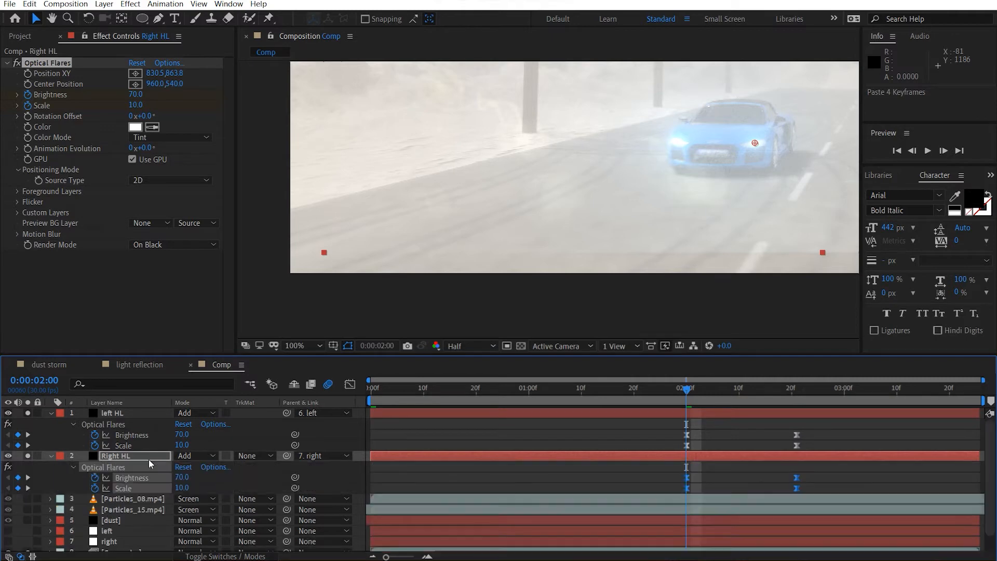
# Step: Mask the Right HL layer with an ellipse about 154 by 186 px around its headlight and set Mask Feather to 38 pixels
pyautogui.moveTo(516, 152); pyautogui.dragTo(485, 204)
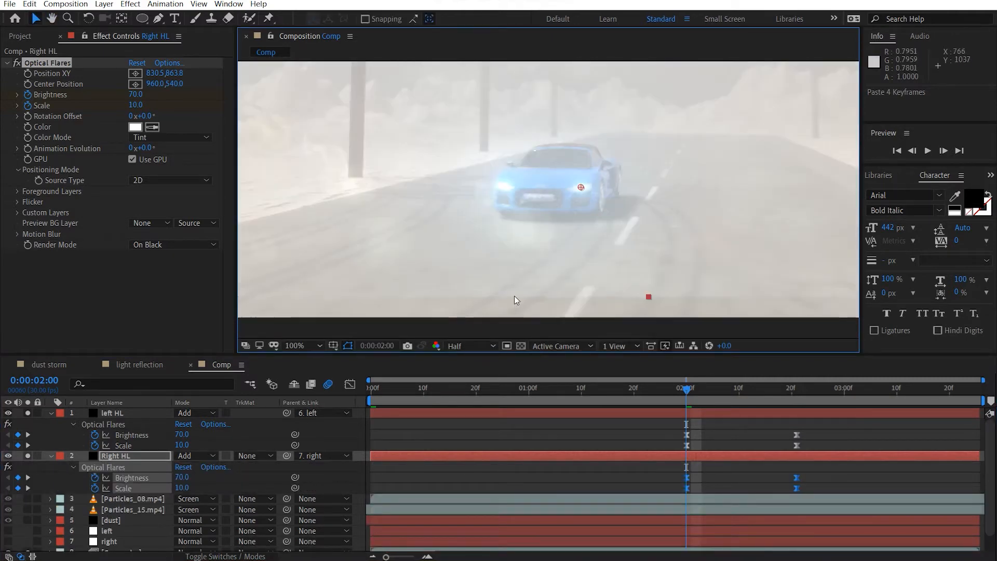
pyautogui.click(145, 20)
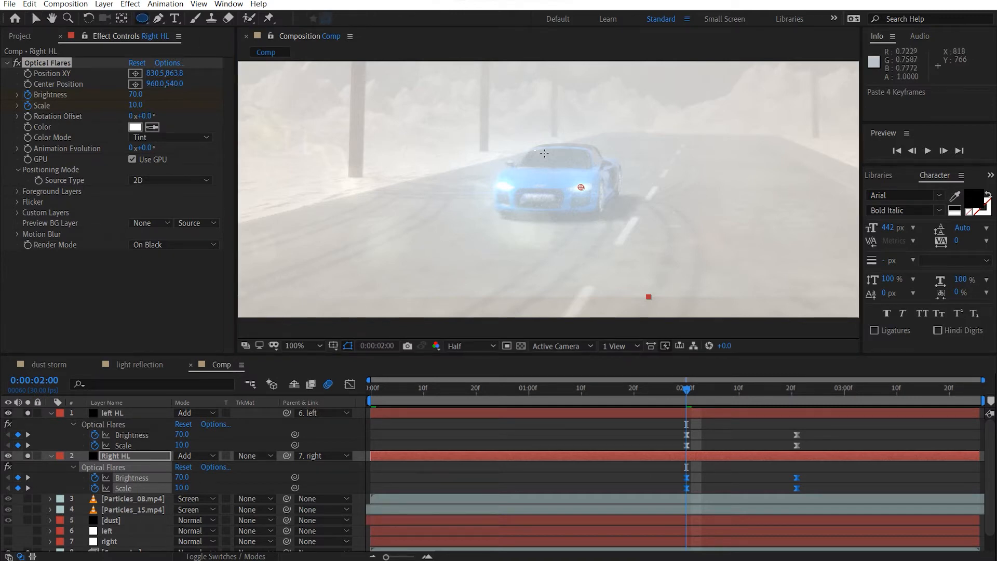
pyautogui.moveTo(552, 142); pyautogui.dragTo(634, 237)
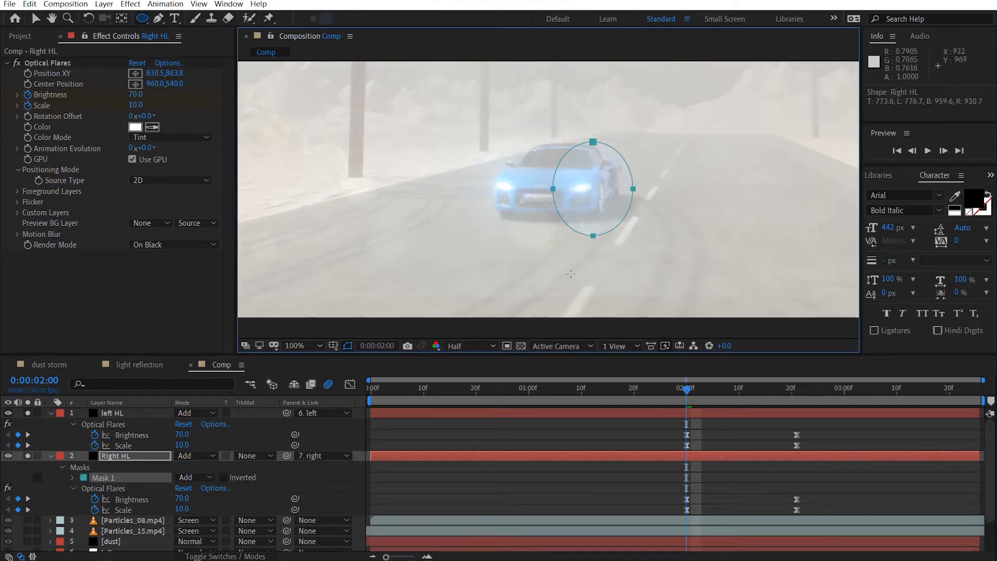
pyautogui.press('f')
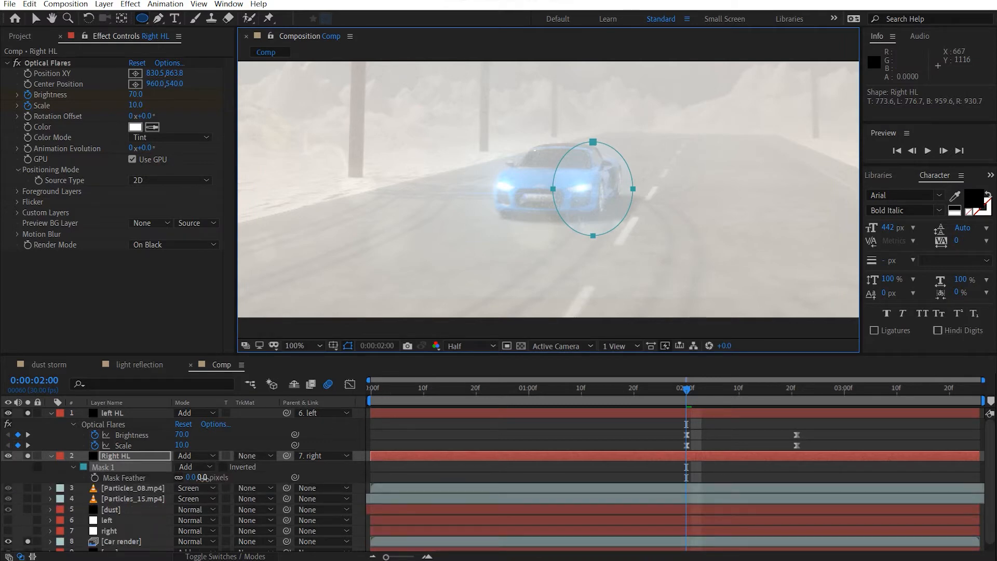
pyautogui.moveTo(205, 477); pyautogui.dragTo(223, 477)
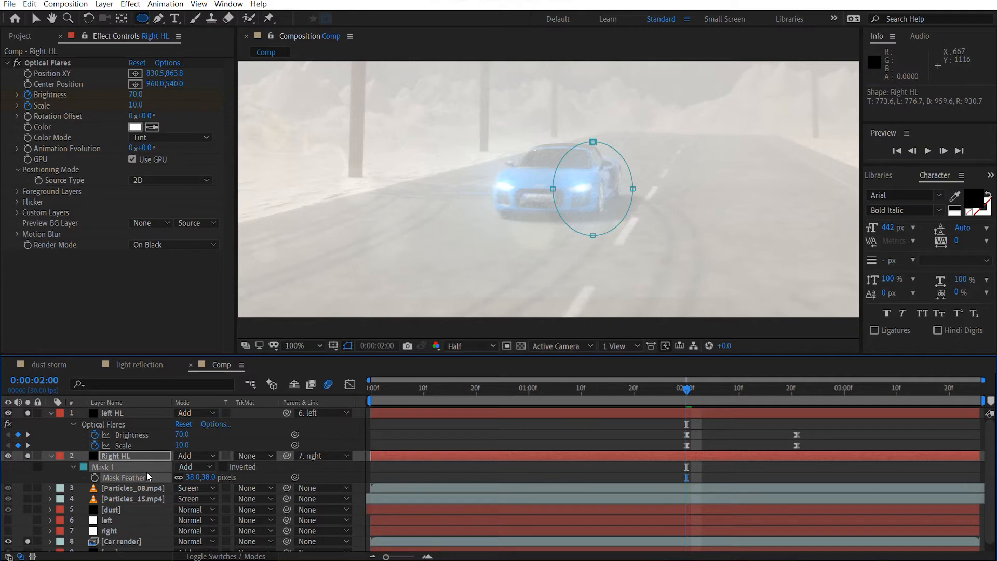
# Step: Enlarge the Right HL mask into a near-circle and center it on that layer's headlight flare
pyautogui.press('v')
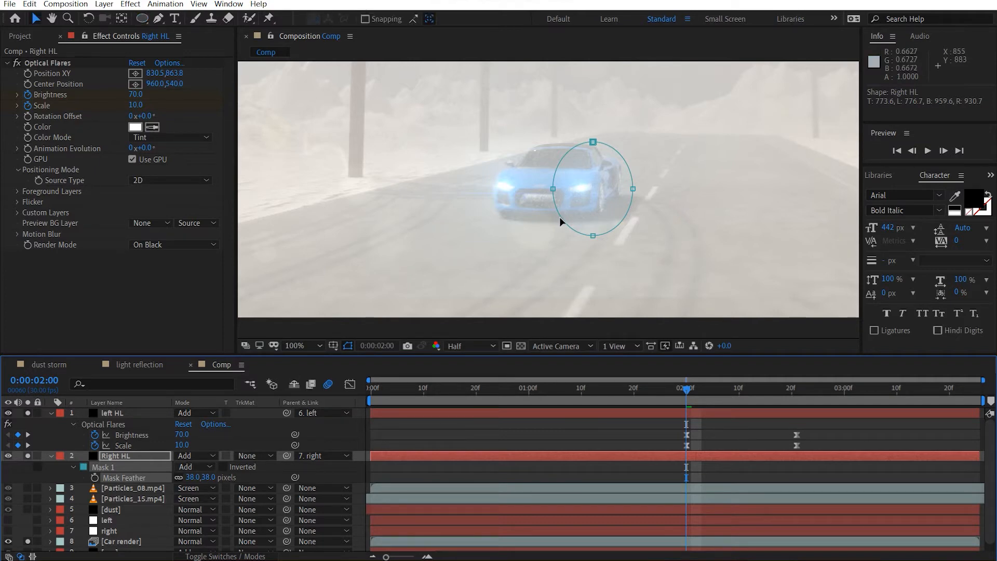
pyautogui.doubleClick(564, 221)
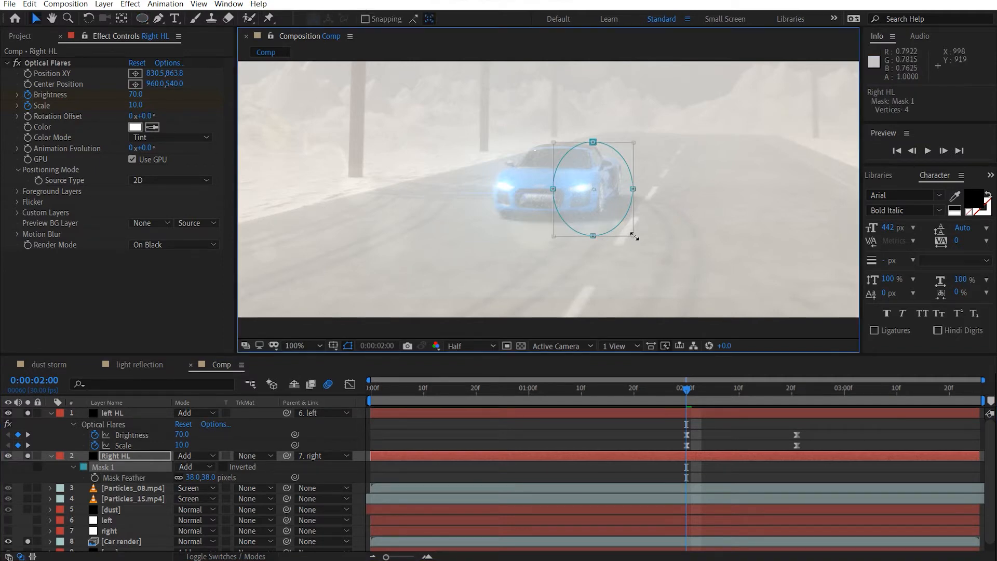
pyautogui.moveTo(634, 237); pyautogui.dragTo(603, 221)
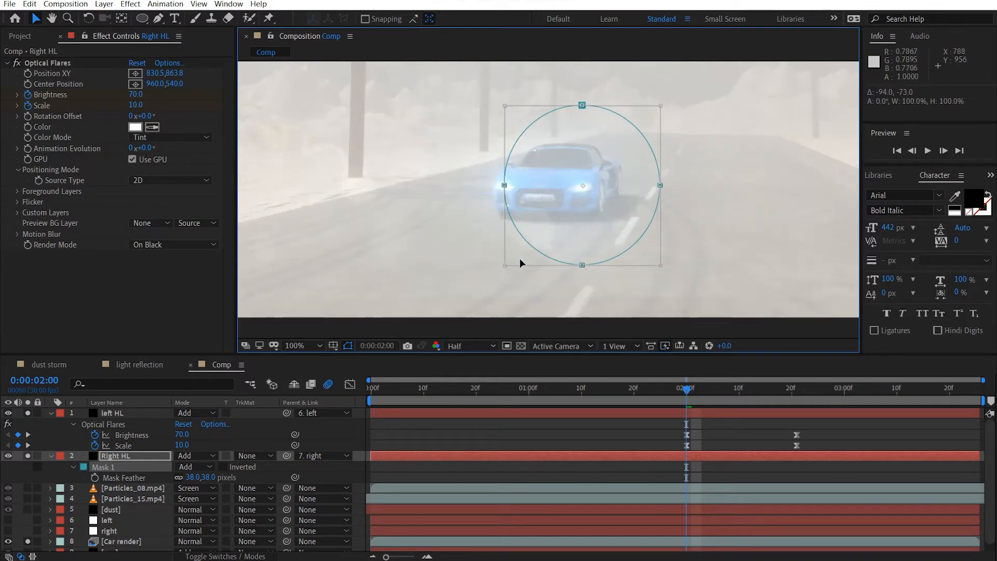
pyautogui.doubleClick(626, 250)
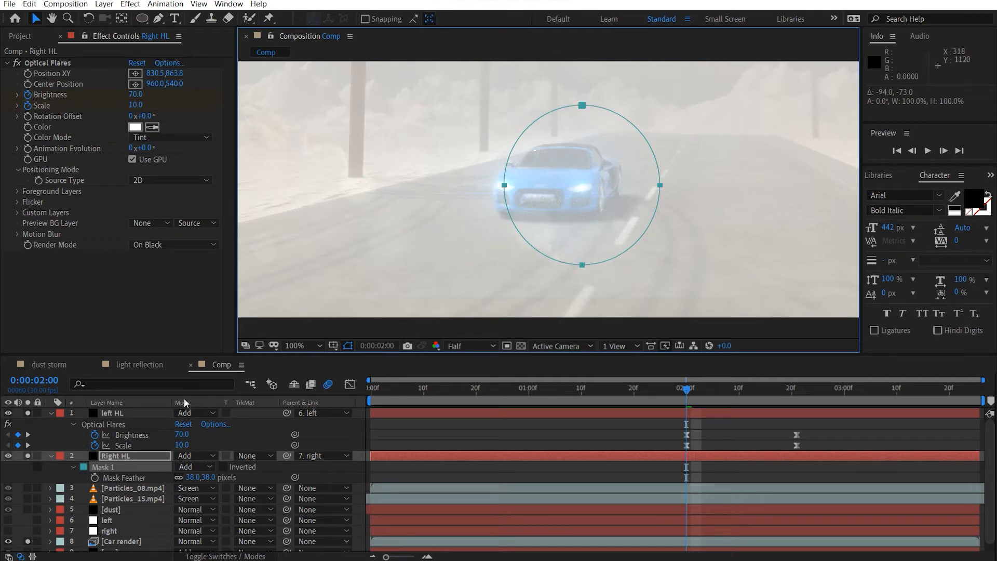
# Step: Mask the left HL layer with an ellipse about 377 by 279 px around its headlight and set Mask Feather to 45 pixels
pyautogui.click(147, 413)
pyautogui.press('q')
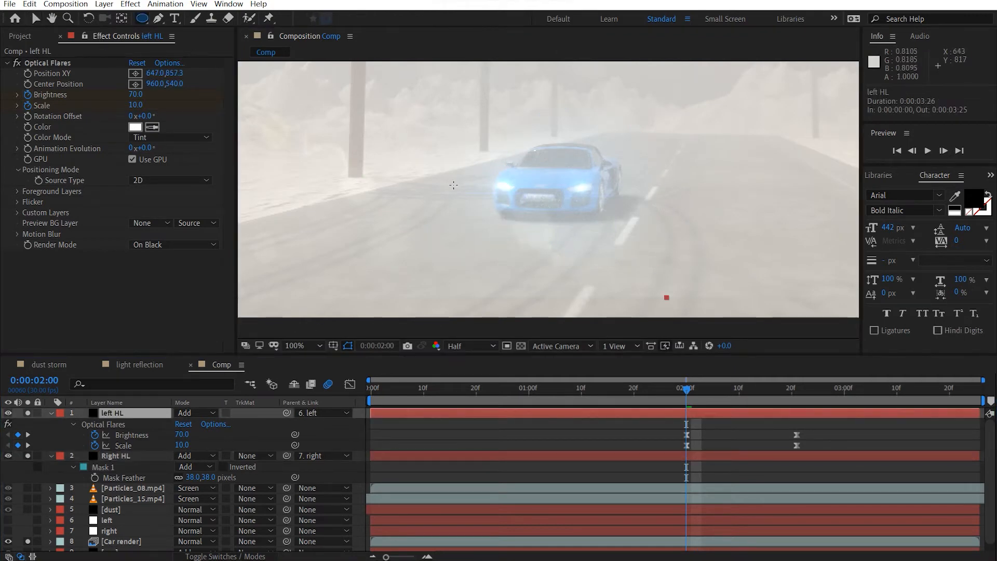
pyautogui.moveTo(413, 127); pyautogui.dragTo(611, 268)
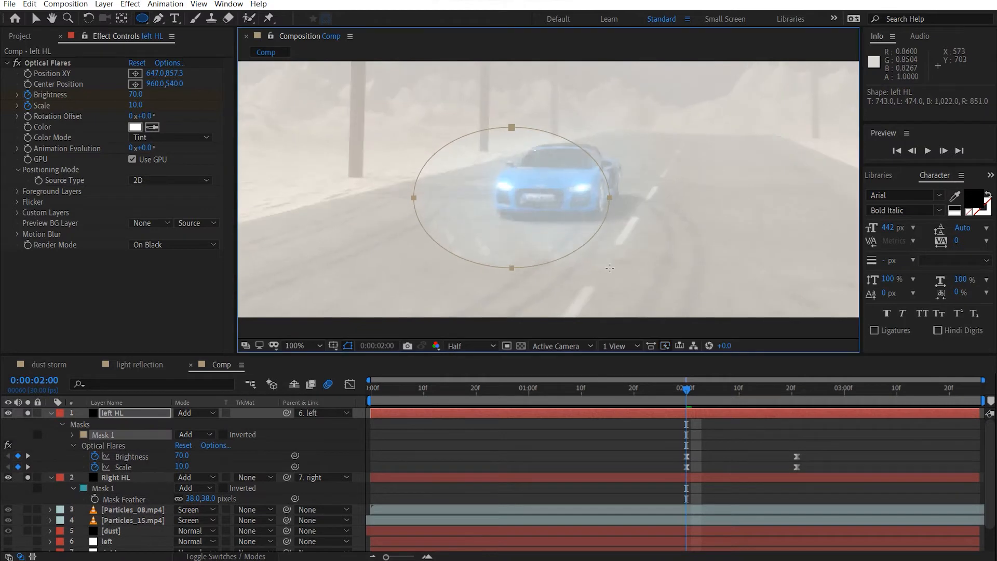
pyautogui.press('f')
pyautogui.moveTo(193, 435); pyautogui.dragTo(223, 435)
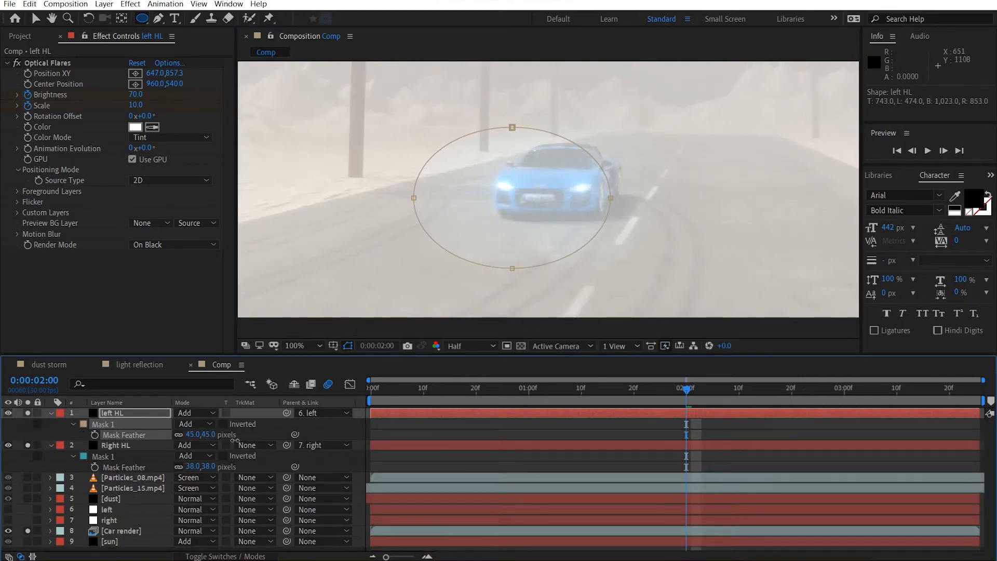
# Step: Collapse the headlight layers' properties and turn off Solo for left HL, Right HL and Car render to show the full composite
pyautogui.click(51, 414)
pyautogui.click(52, 424)
pyautogui.click(28, 413)
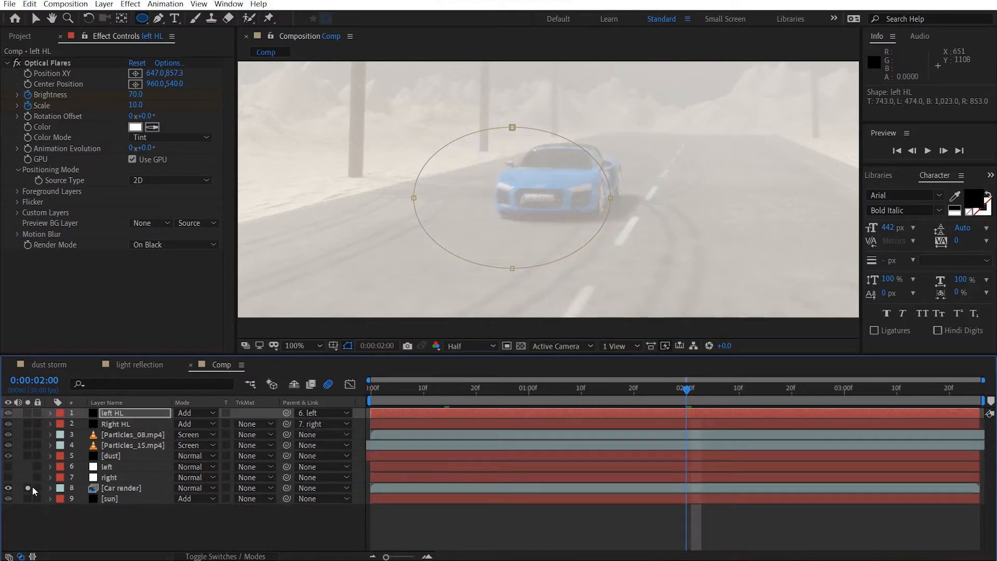
pyautogui.click(27, 487)
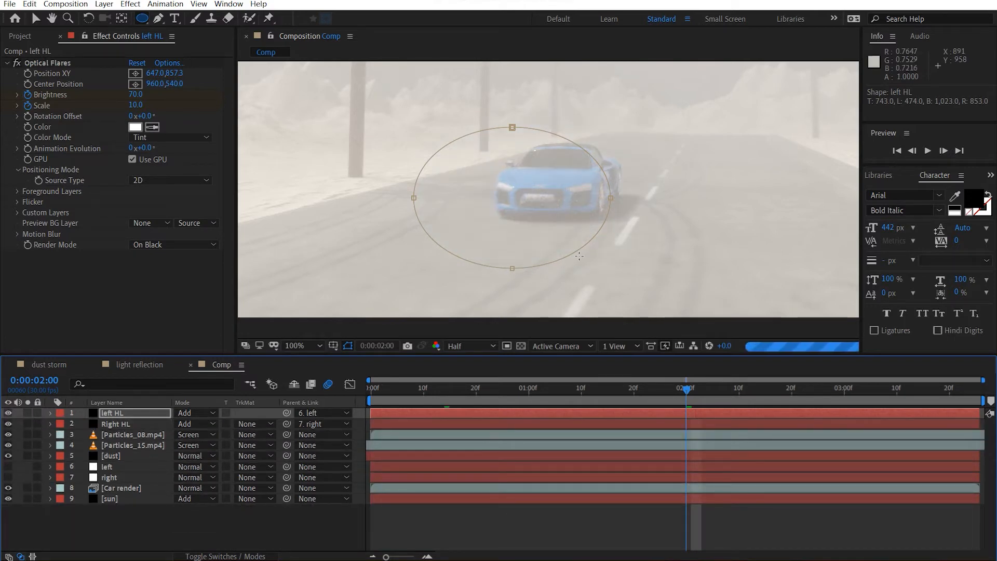
pyautogui.scroll(-1, 579, 256)
pyautogui.moveTo(576, 133); pyautogui.dragTo(560, 209)
pyautogui.click(123, 523)
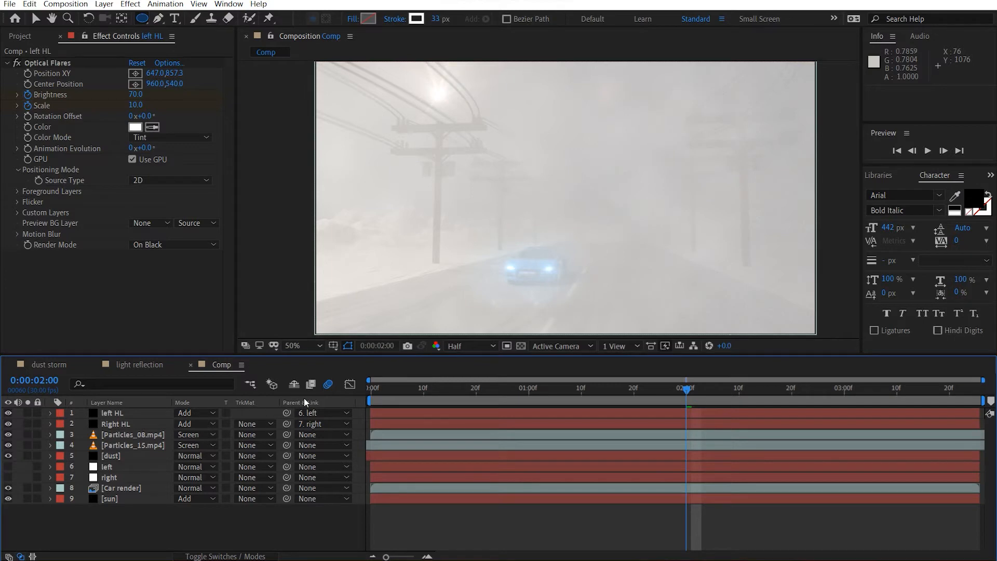
pyautogui.moveTo(467, 271); pyautogui.dragTo(473, 258)
pyautogui.press('/')
# Step: Shift all Brightness and Scale keyframes of left HL and Right HL five frames earlier, starting at 0:00:01:25
pyautogui.click(124, 413)
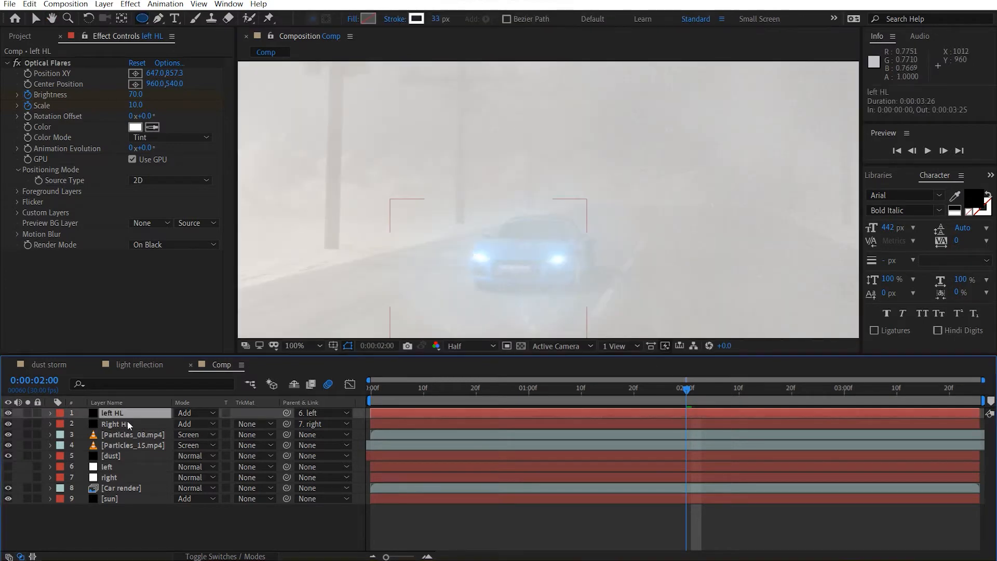
pyautogui.keyDown('shift'); pyautogui.click(132, 425); pyautogui.keyUp('shift')
pyautogui.press('u')
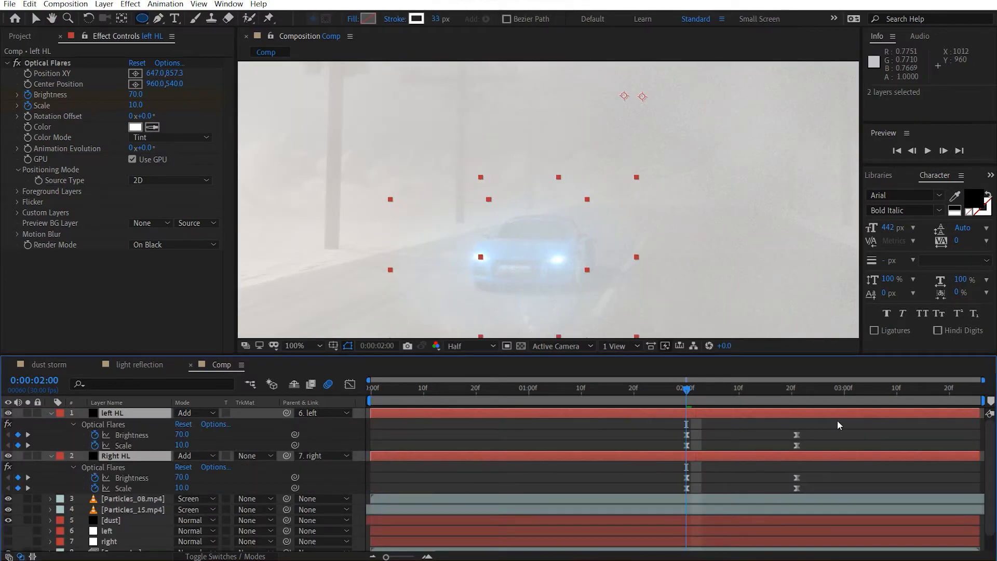
pyautogui.moveTo(837, 420); pyautogui.dragTo(669, 487)
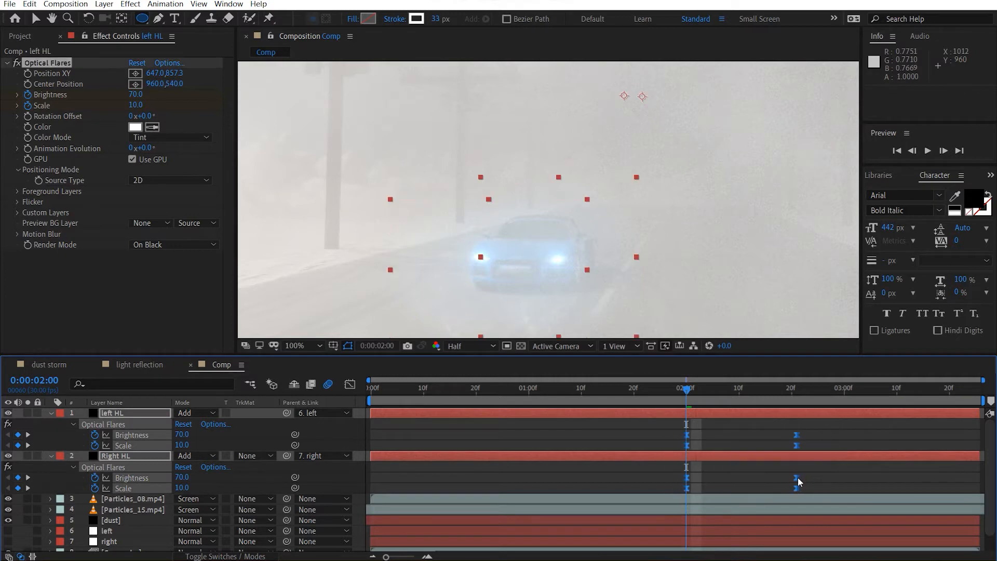
pyautogui.moveTo(797, 478); pyautogui.dragTo(769, 483)
# Step: Move the ending Brightness and Scale keyframes of both headlight layers to 0:00:02:20
pyautogui.click(806, 428)
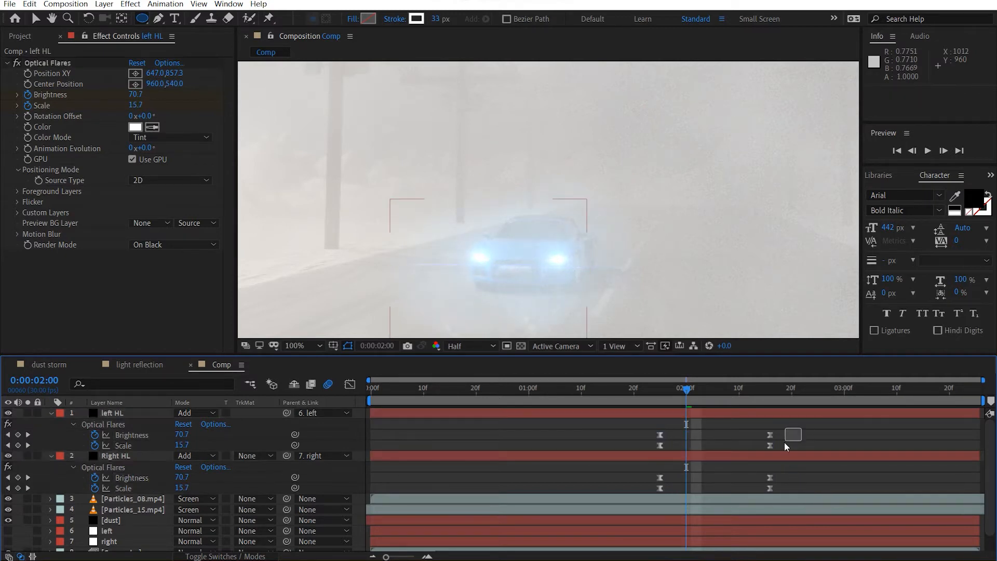
pyautogui.moveTo(785, 444); pyautogui.dragTo(790, 489)
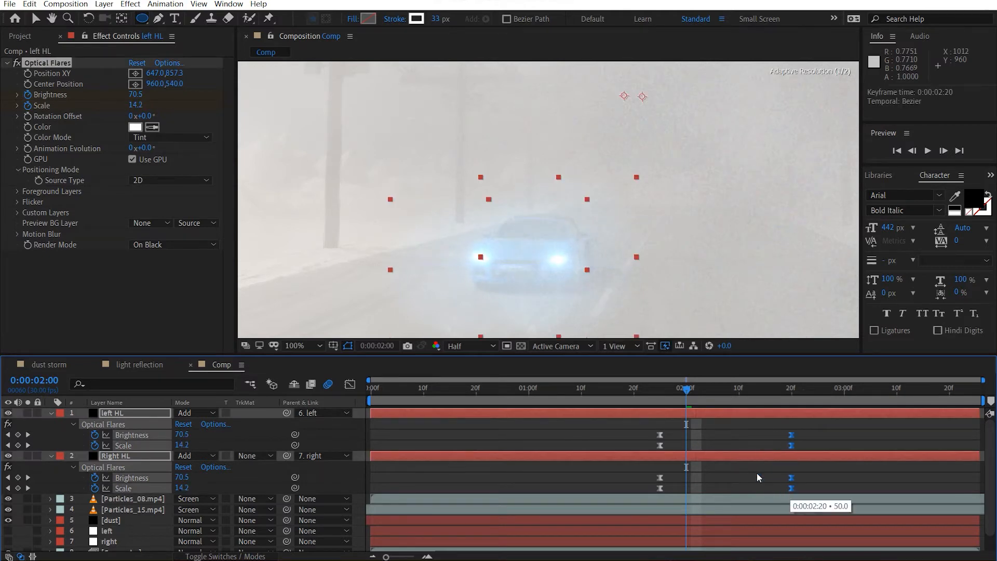
# Step: At the 0:00:01:25 keyframe, set the Optical Flares Scale of both headlight layers to 15, and collapse both layers
pyautogui.press('j')
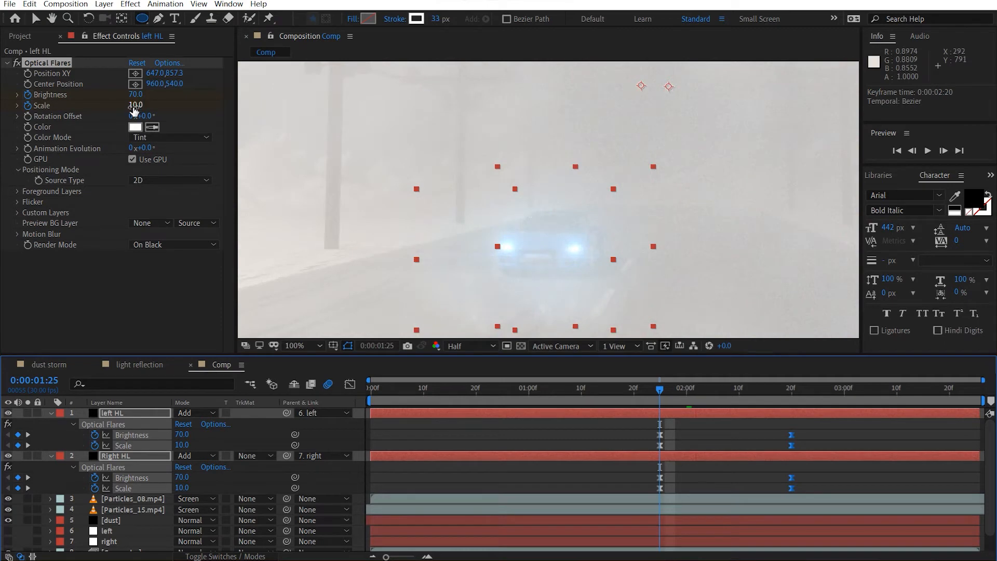
pyautogui.click(135, 105)
pyautogui.press('Return')
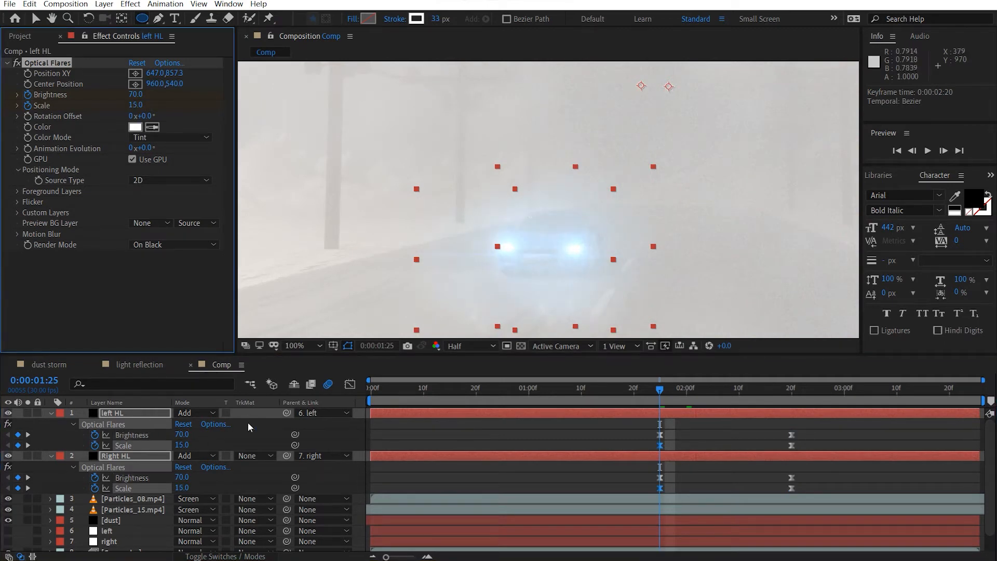
pyautogui.click(484, 434)
pyautogui.scroll(-1, 675, 312)
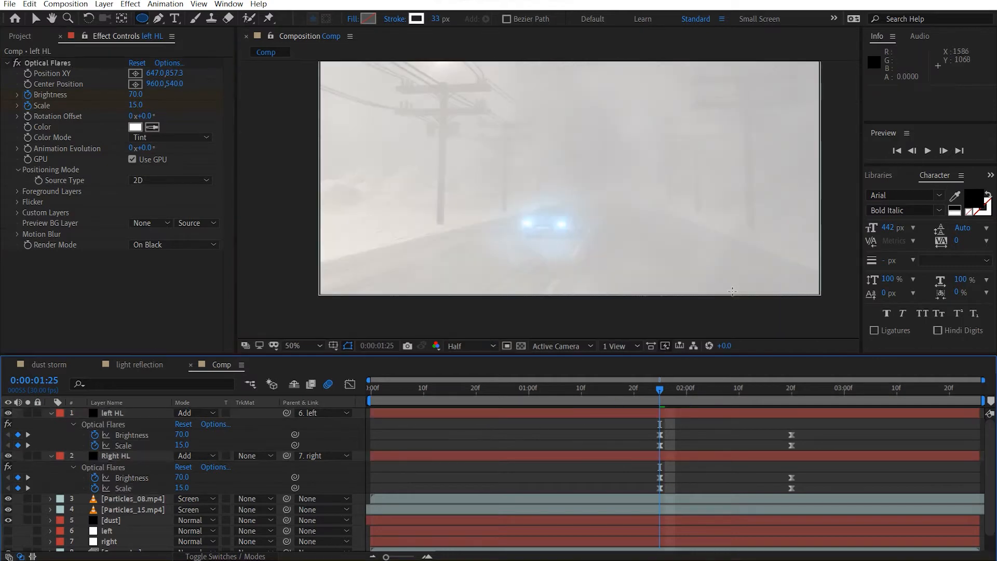
pyautogui.moveTo(663, 191); pyautogui.dragTo(633, 227)
pyautogui.press('q')
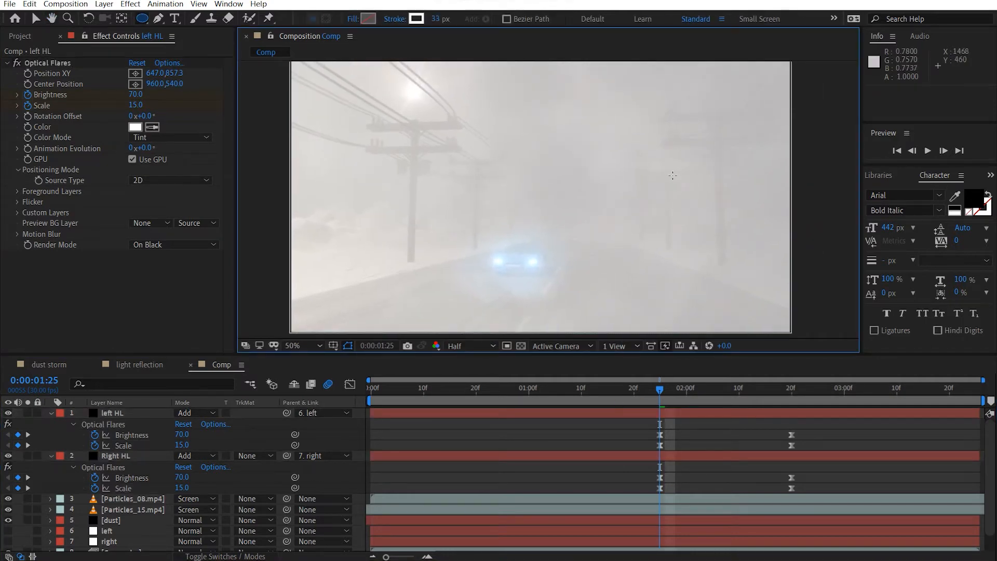
pyautogui.click(51, 413)
pyautogui.click(51, 423)
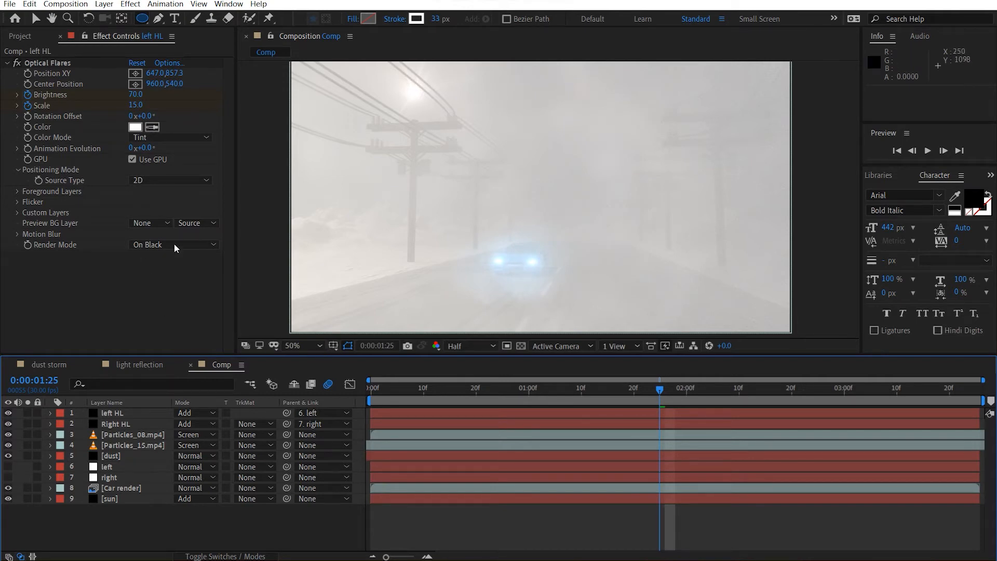
# Step: Create a comp-size gray solid named "spot light"
pyautogui.hotkey('ctrl', 'y')
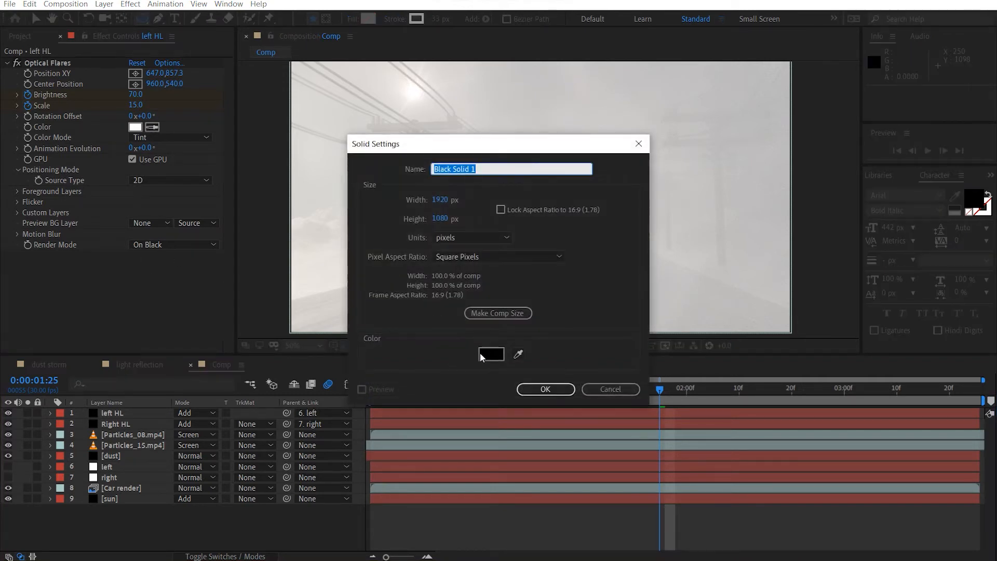
pyautogui.click(489, 356)
pyautogui.moveTo(241, 203); pyautogui.dragTo(87, 218)
pyautogui.moveTo(240, 160); pyautogui.dragTo(81, 178)
pyautogui.click(401, 119)
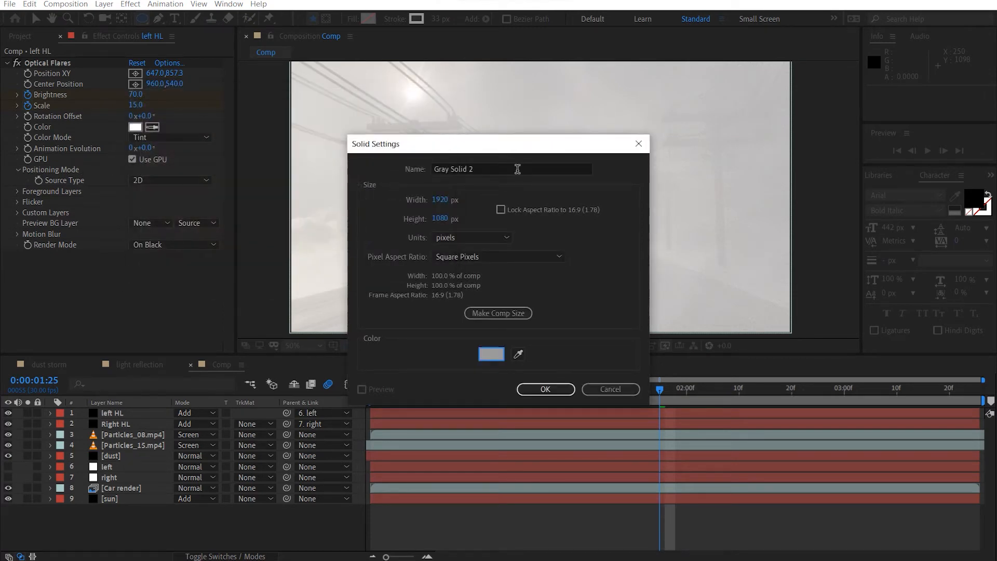
pyautogui.write('spot')
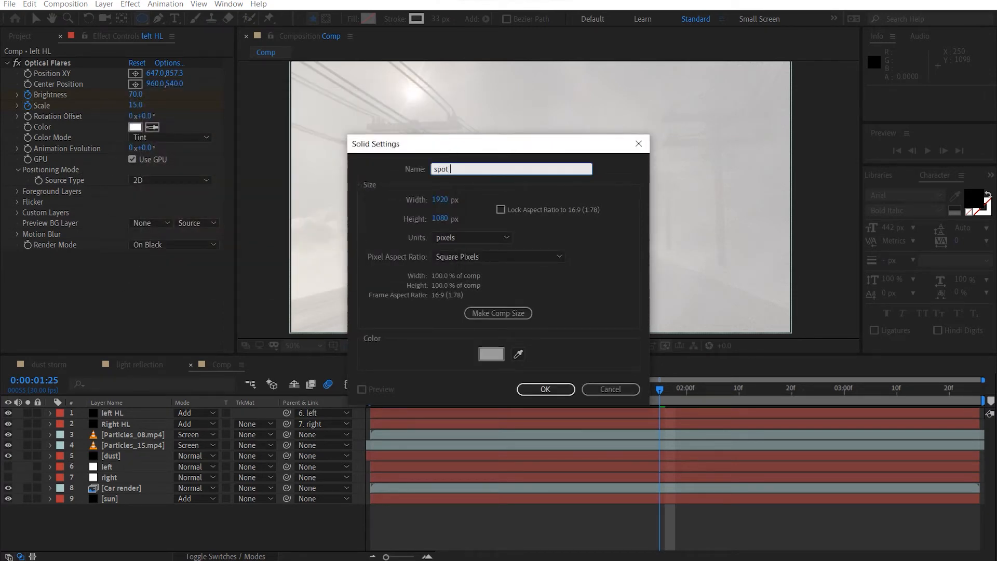
pyautogui.write(' light')
pyautogui.press('Return')
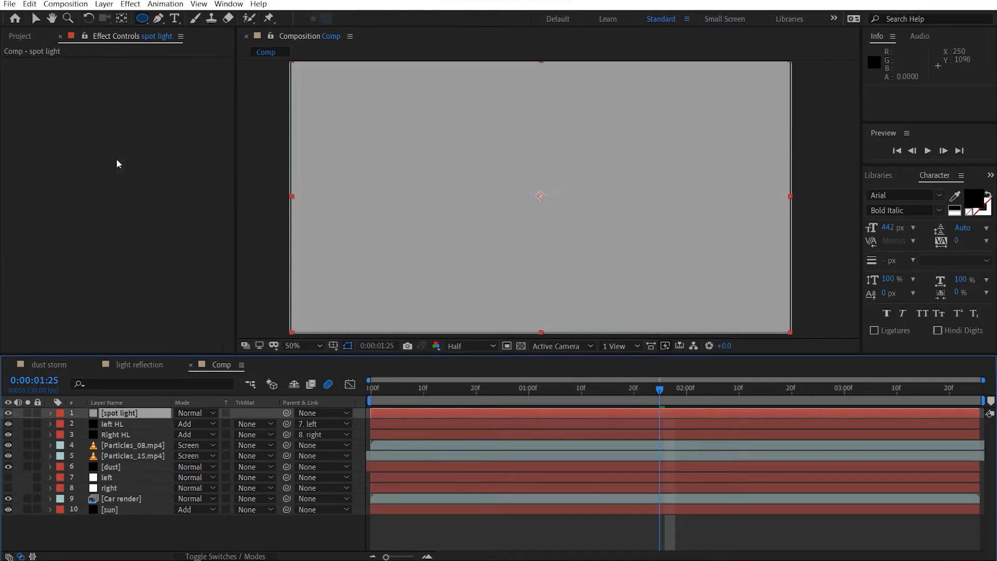
# Step: Apply the CC Spotlight effect to the spot light layer
pyautogui.hotkey('ctrl', 'space')
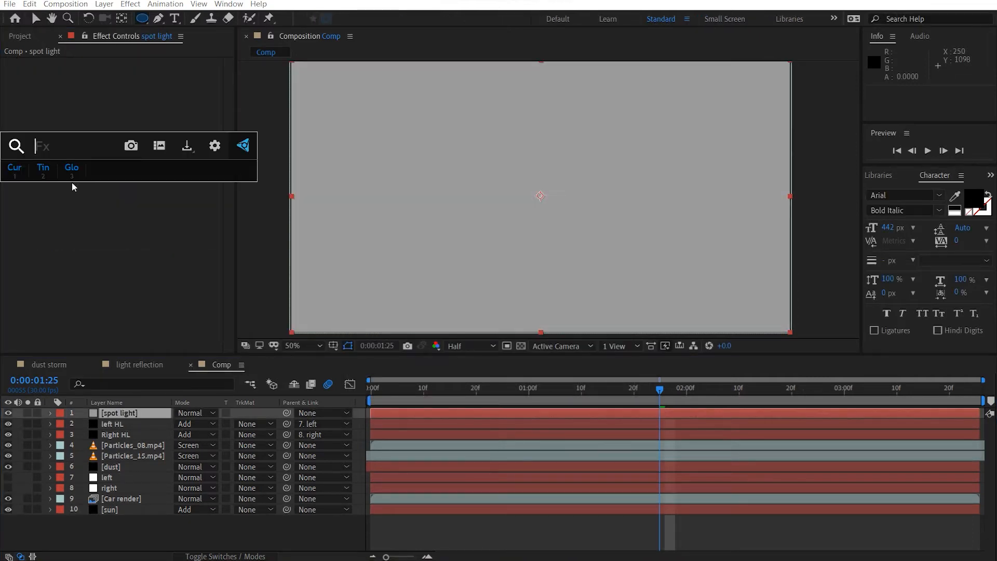
pyautogui.write('cc spo')
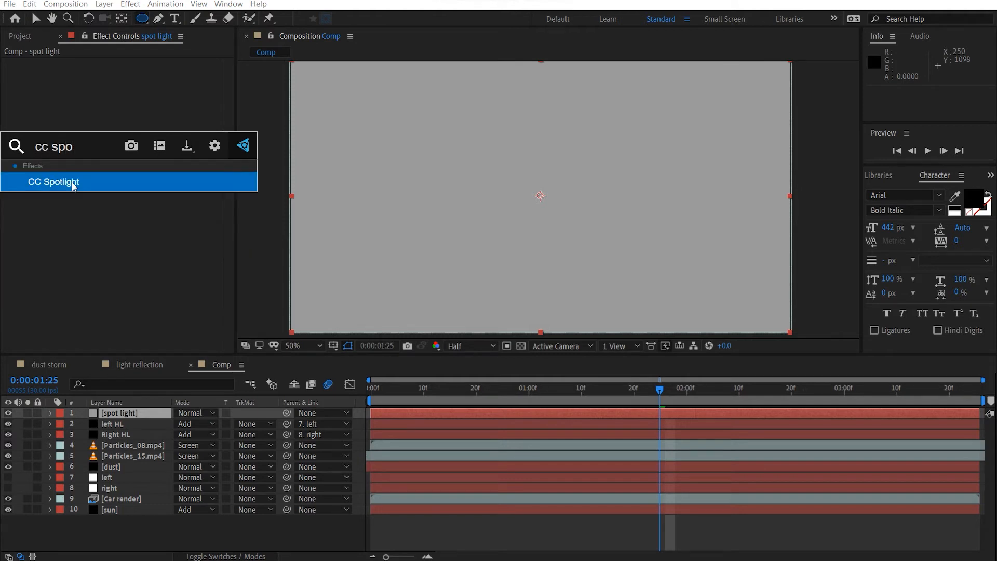
pyautogui.press('Return')
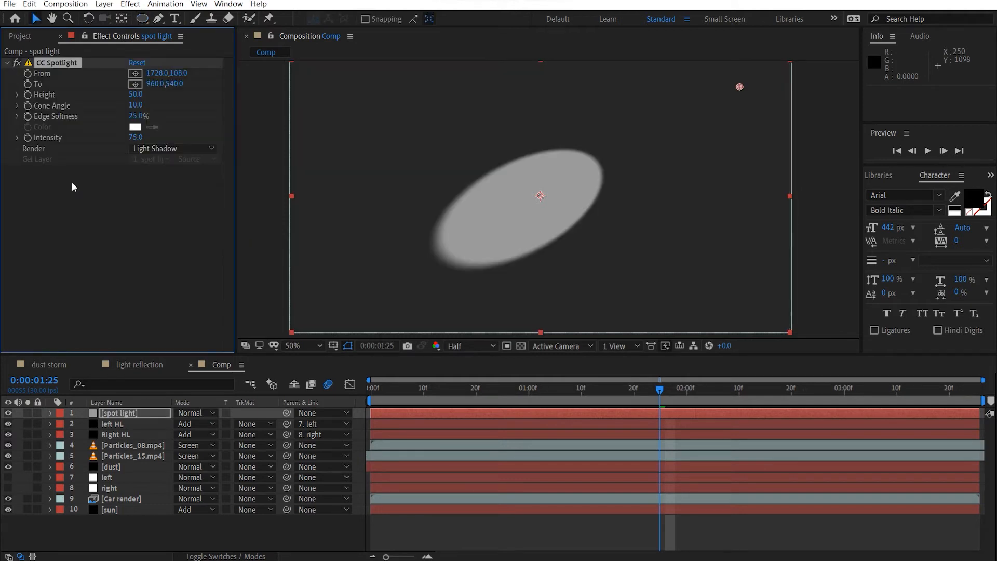
# Step: Aim the spotlight vertically, placing its From point above the frame at about 964, -612 and its To point at about 944, 436
pyautogui.scroll(-2, 742, 146)
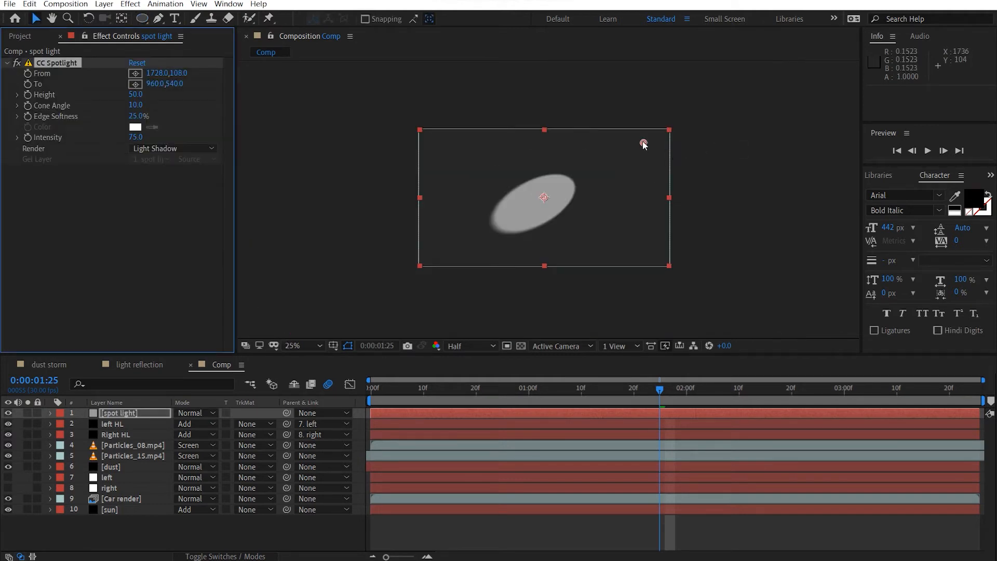
pyautogui.moveTo(644, 144); pyautogui.dragTo(544, 67)
pyautogui.moveTo(543, 196); pyautogui.dragTo(542, 182)
pyautogui.press('.')
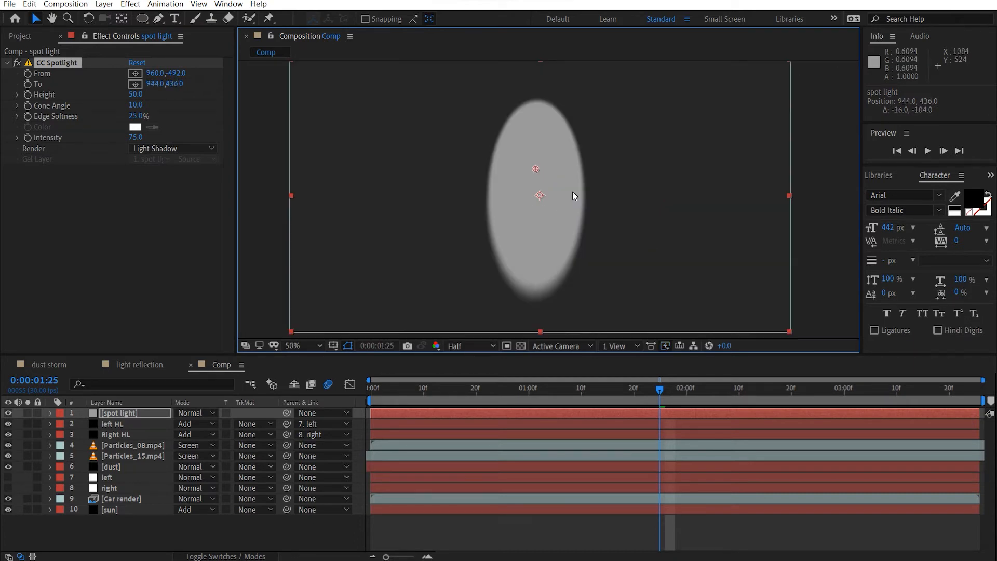
pyautogui.press(',')
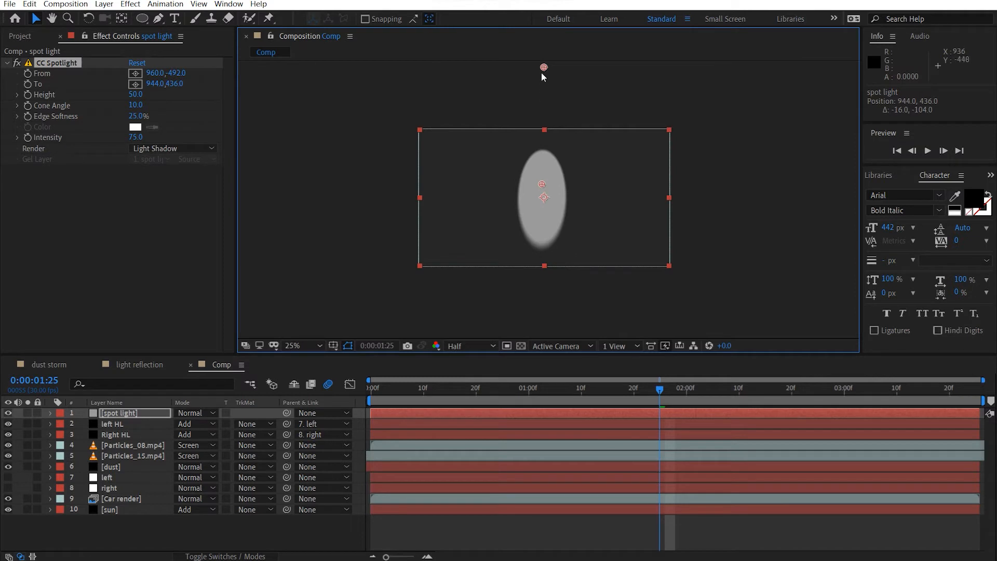
pyautogui.moveTo(543, 67); pyautogui.dragTo(544, 52)
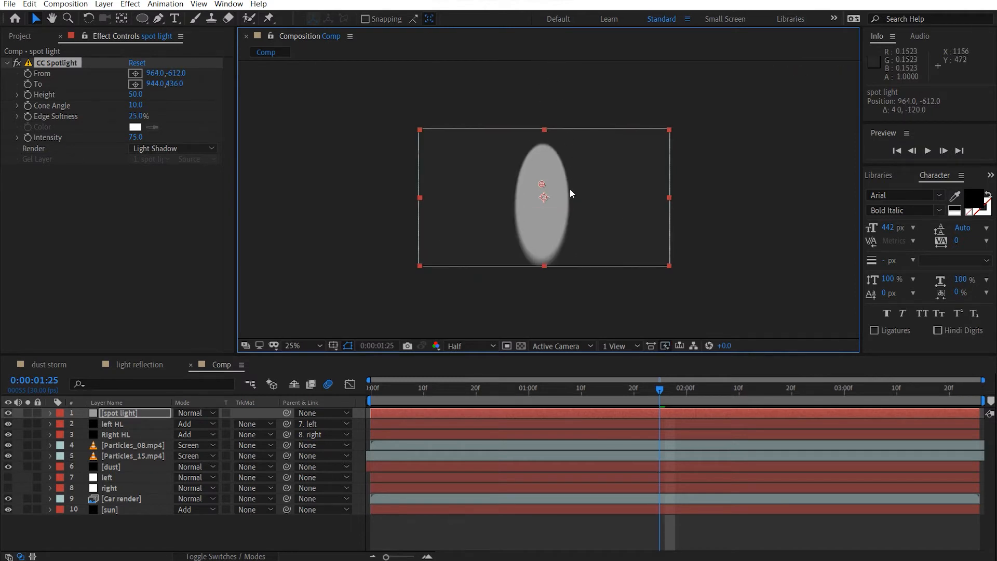
# Step: Set the spotlight's Edge Softness to 100% and Intensity to 200, and its Render mode to Light Only
pyautogui.press('.')
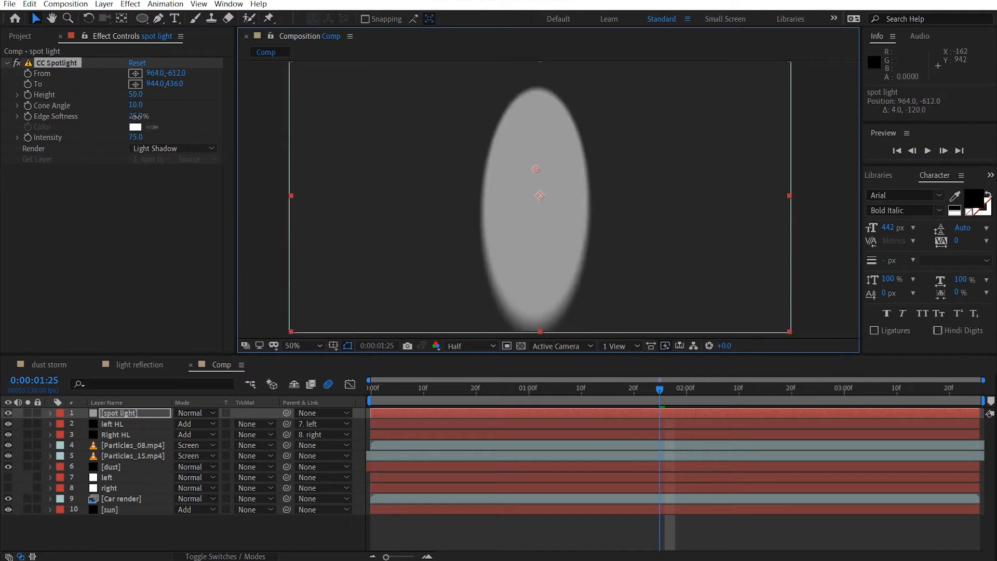
pyautogui.moveTo(136, 117); pyautogui.dragTo(290, 156)
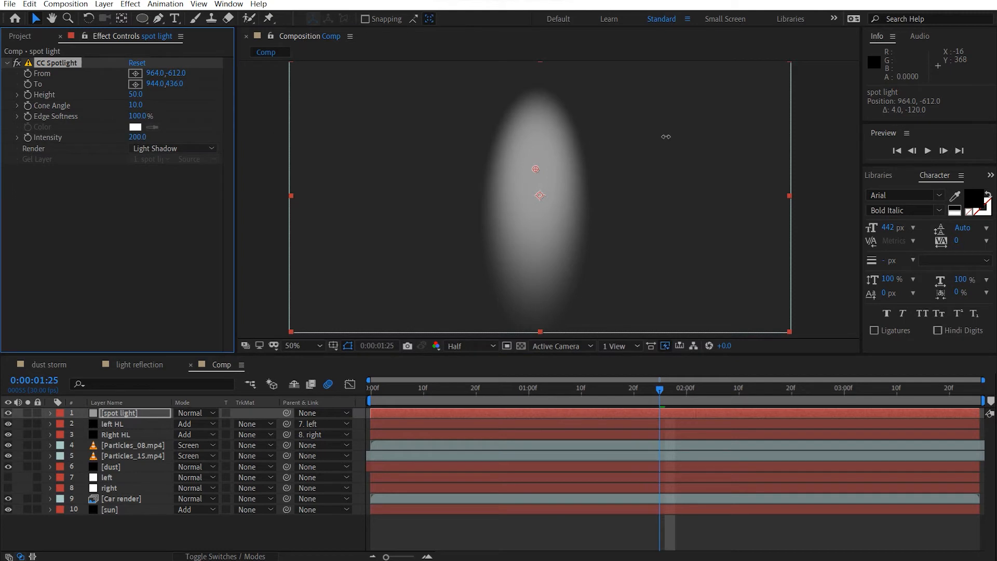
pyautogui.click(189, 149)
pyautogui.click(165, 161)
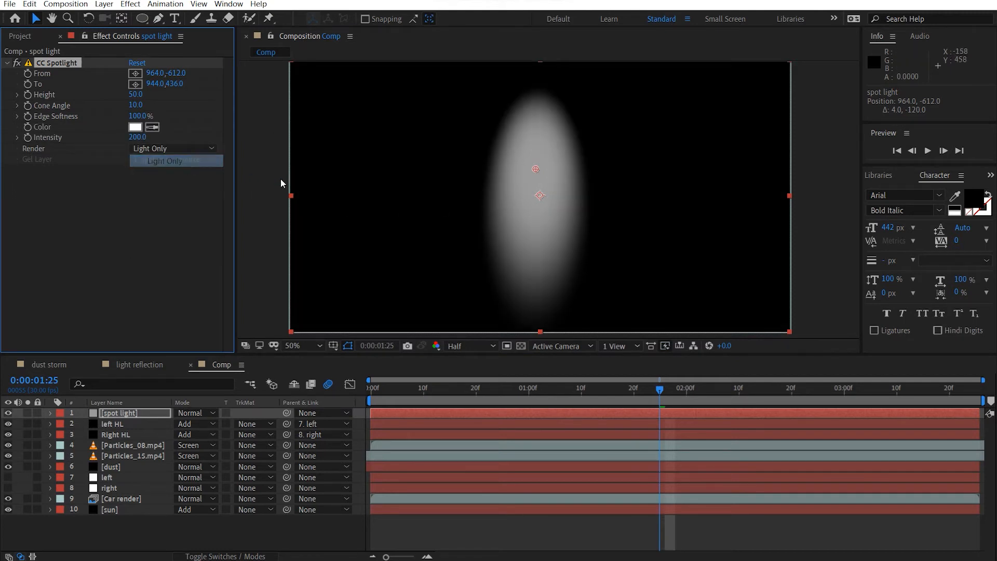
# Step: Solo the spot light layer and set the spotlight's Height to 40
pyautogui.click(27, 413)
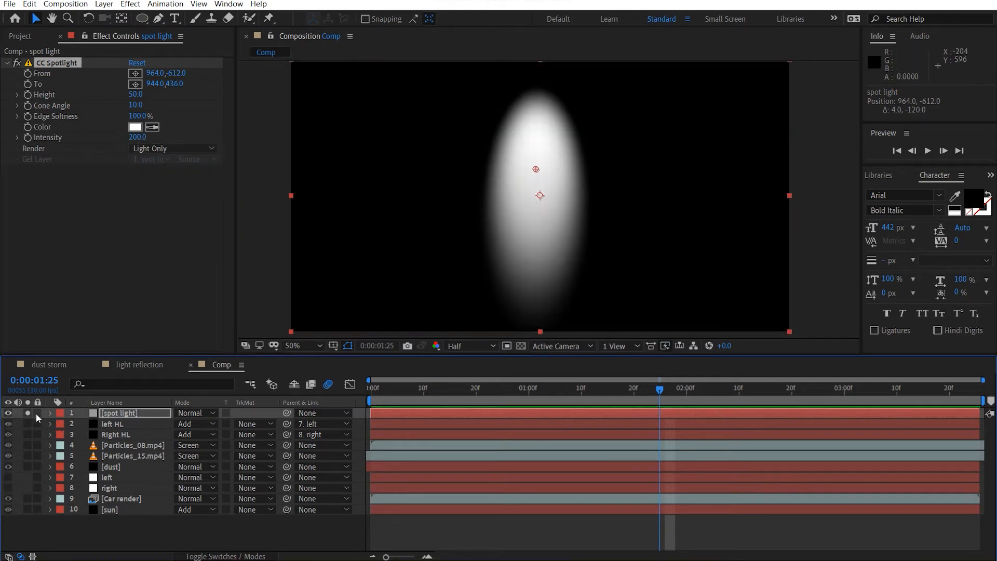
pyautogui.click(136, 95)
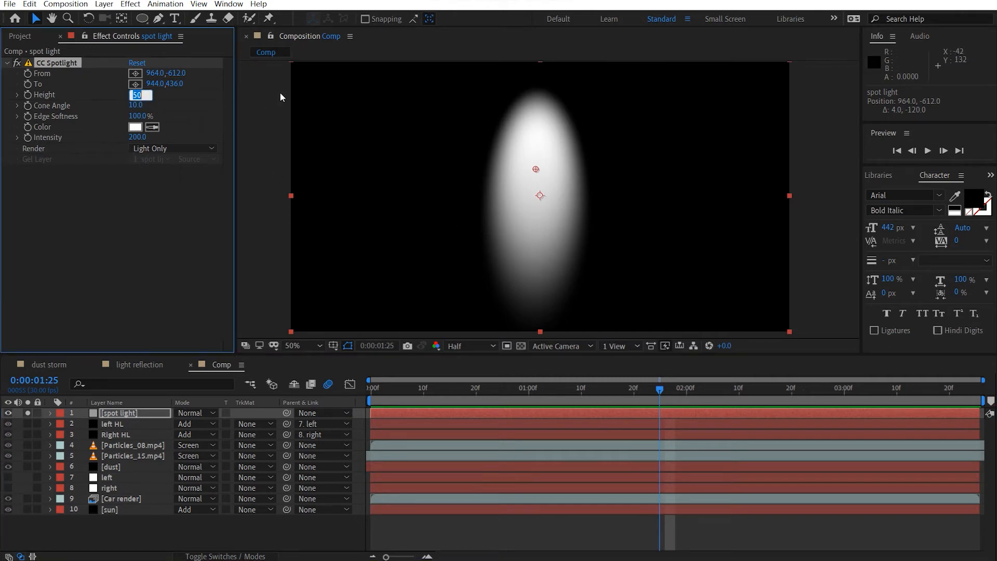
pyautogui.write('40')
pyautogui.press('Return')
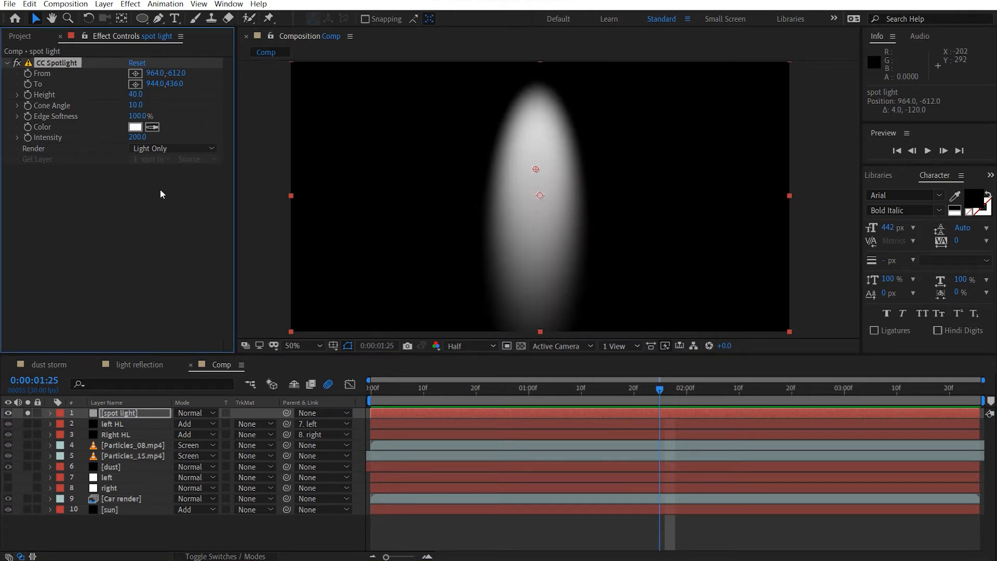
# Step: Create a new comp-size solid named "fractal" above the spot light layer
pyautogui.click(145, 321)
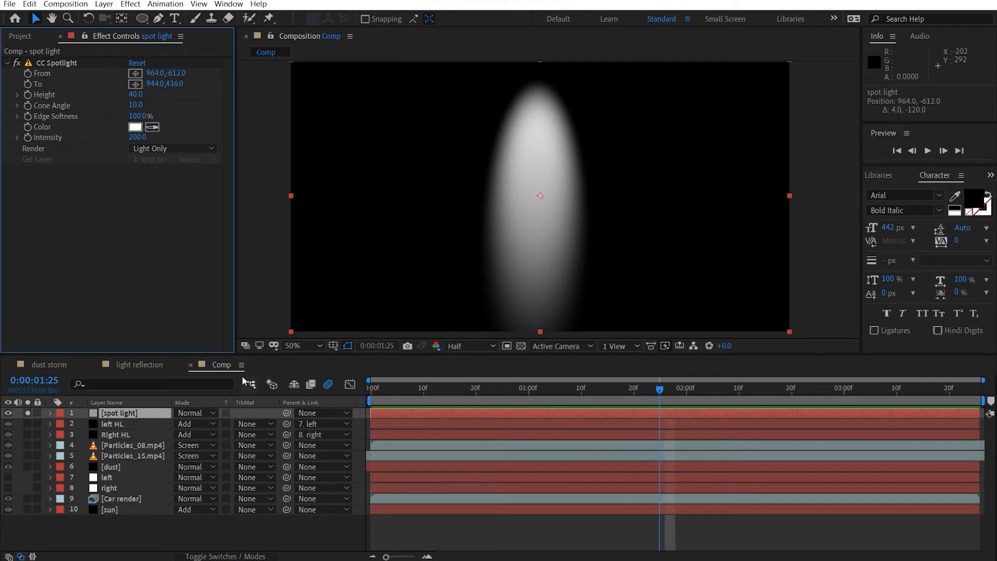
pyautogui.hotkey('ctrl', 'y')
pyautogui.write('f')
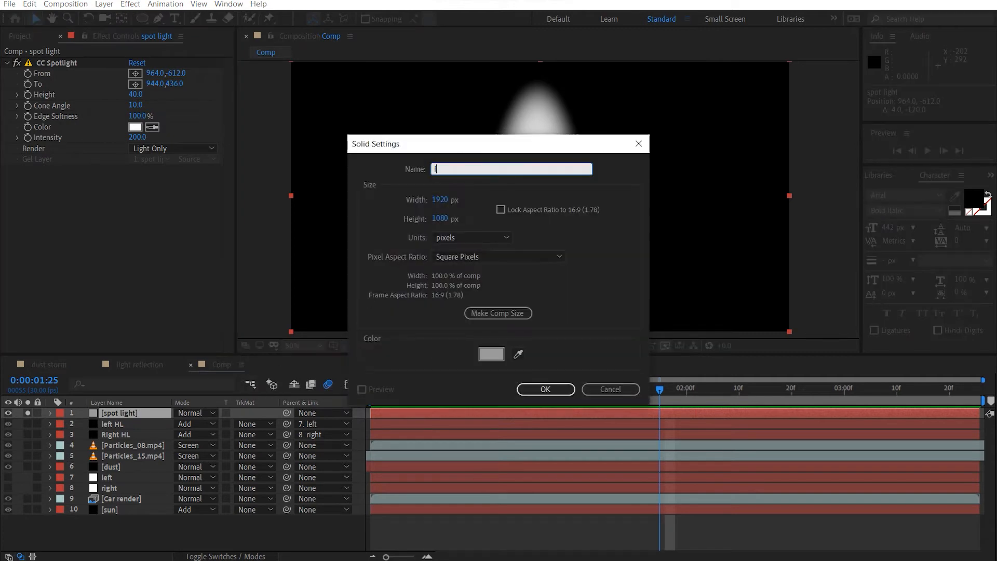
pyautogui.write('ractal')
pyautogui.press('Return')
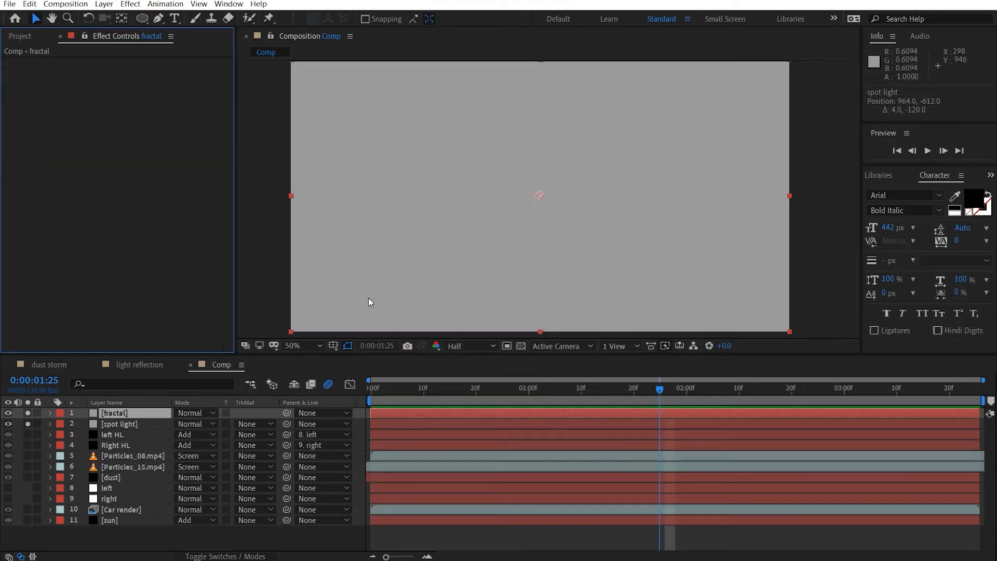
# Step: Change the fractal solid's color to black
pyautogui.hotkey('ctrl', 'shift', 'y')
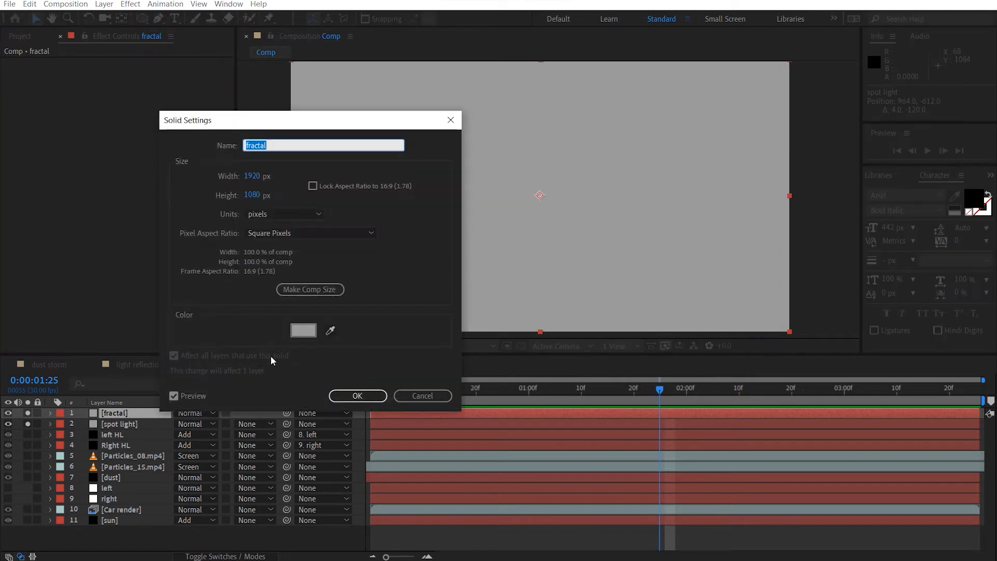
pyautogui.click(303, 330)
pyautogui.moveTo(270, 259); pyautogui.dragTo(71, 307)
pyautogui.click(421, 119)
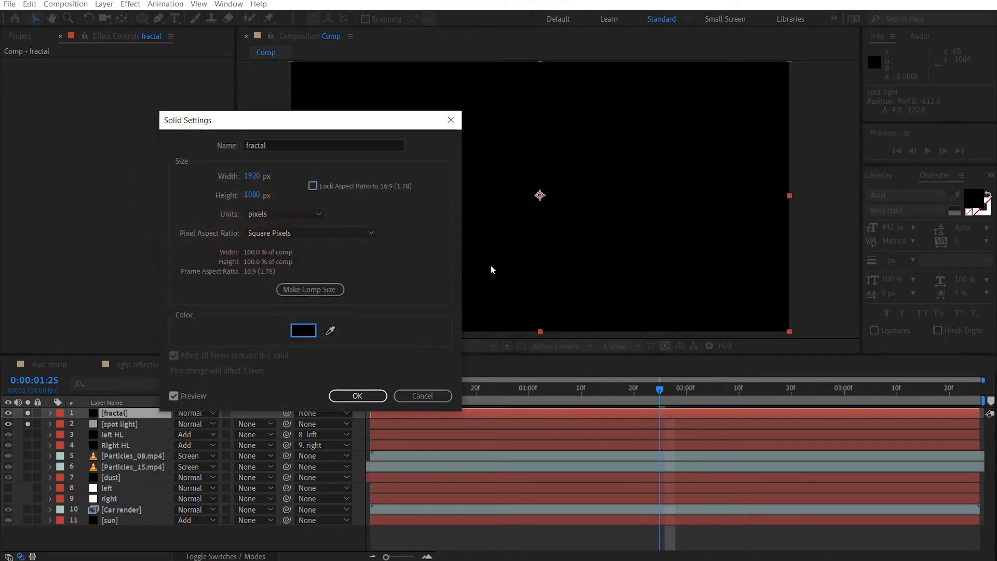
pyautogui.click(356, 394)
# Step: Apply Fractal Noise to the fractal layer and set its Fractal Type to Dynamic Progressive
pyautogui.hotkey('ctrl', 'space')
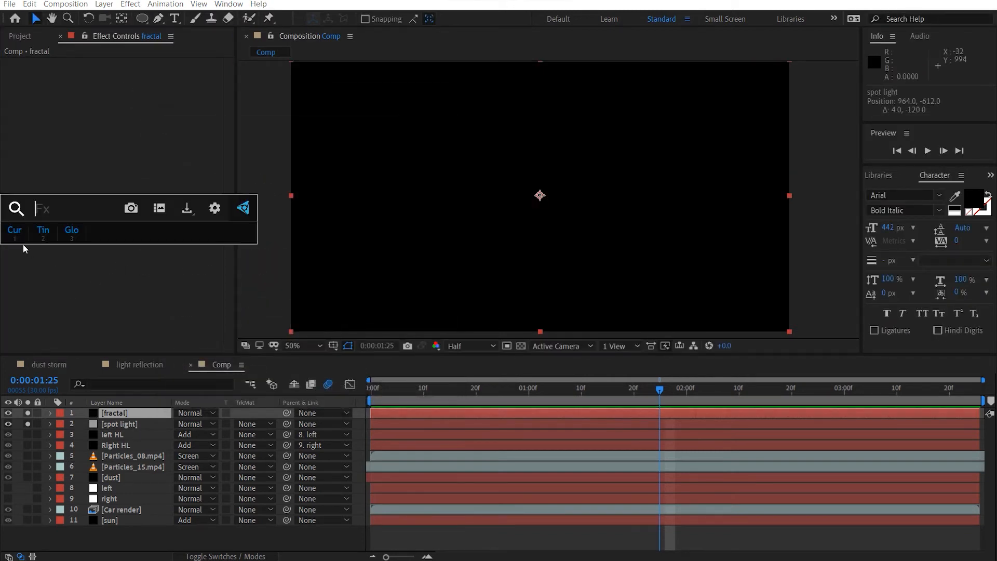
pyautogui.write('fra')
pyautogui.click(56, 250)
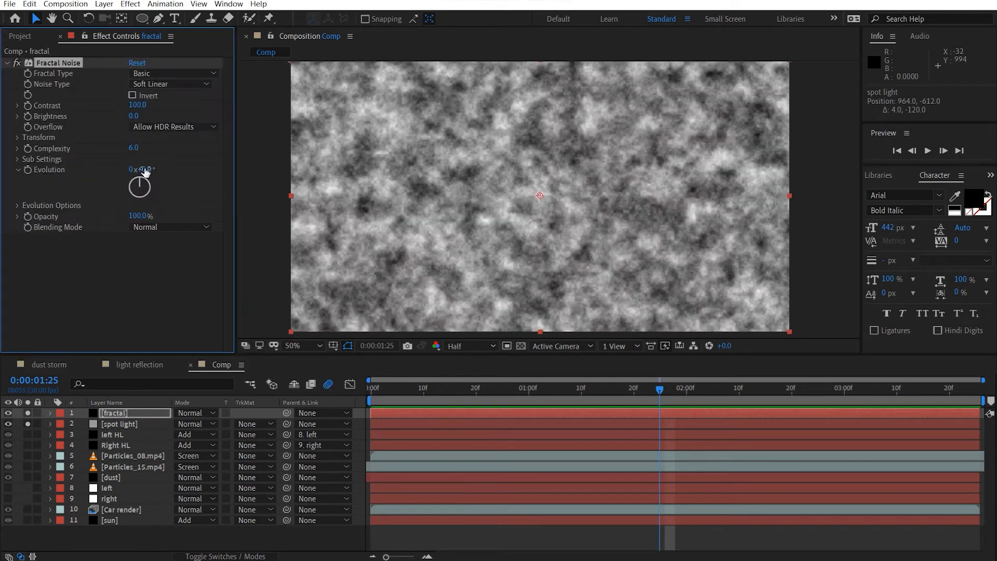
pyautogui.click(157, 85)
pyautogui.click(159, 75)
pyautogui.click(177, 154)
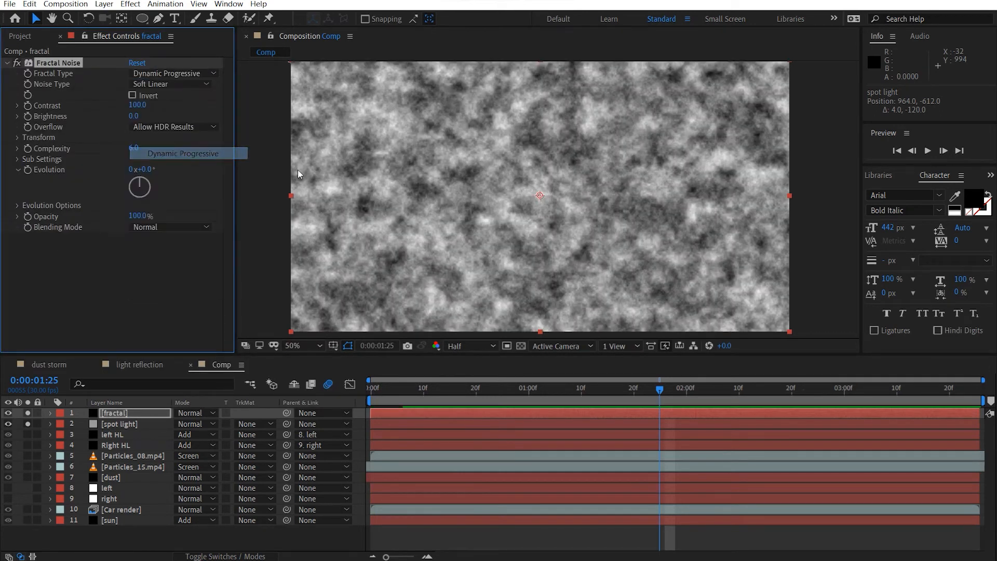
# Step: Set the Fractal Noise Contrast to 62 and its Transform Scale to about 114
pyautogui.moveTo(137, 105); pyautogui.dragTo(117, 105)
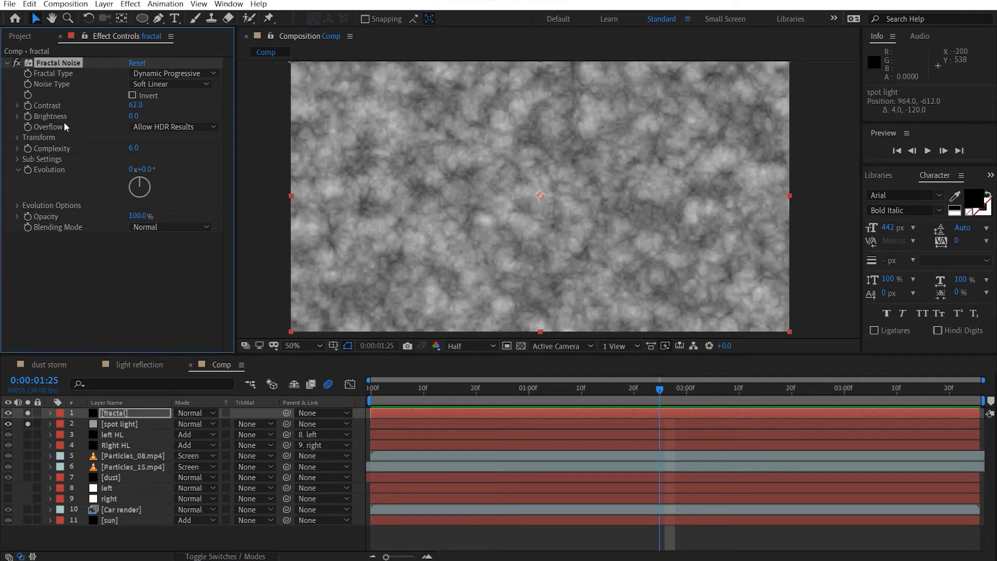
pyautogui.click(17, 138)
pyautogui.moveTo(133, 172); pyautogui.dragTo(127, 170)
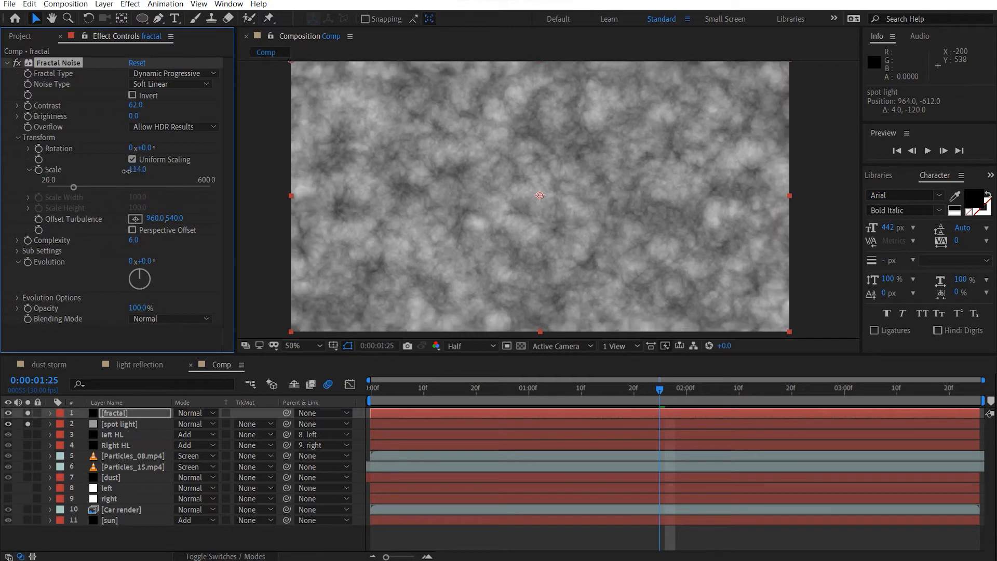
# Step: Set the spot light layer's track matte to Luma, using the fractal layer above it, and inspect the textured beam up close
pyautogui.click(130, 425)
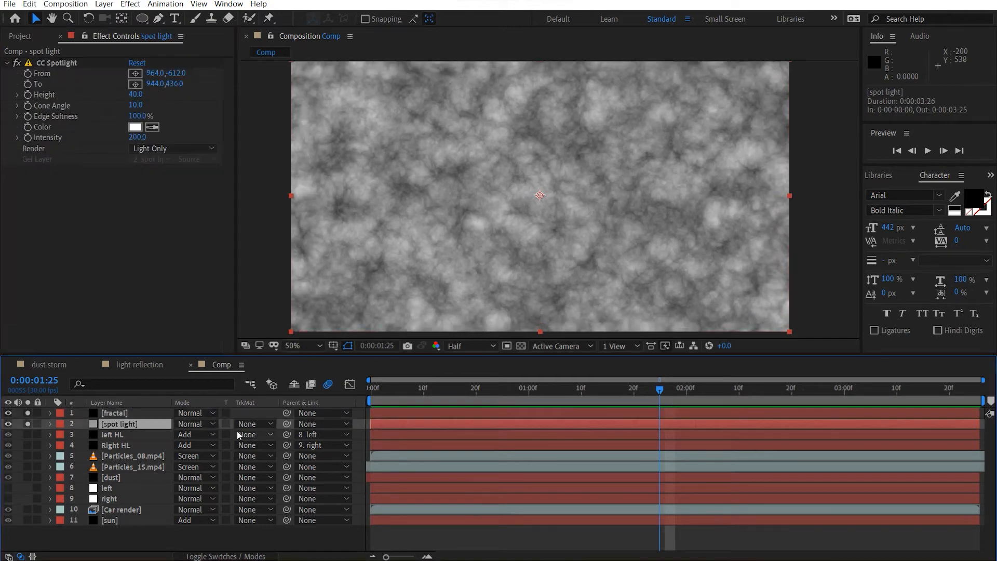
pyautogui.click(254, 424)
pyautogui.click(288, 476)
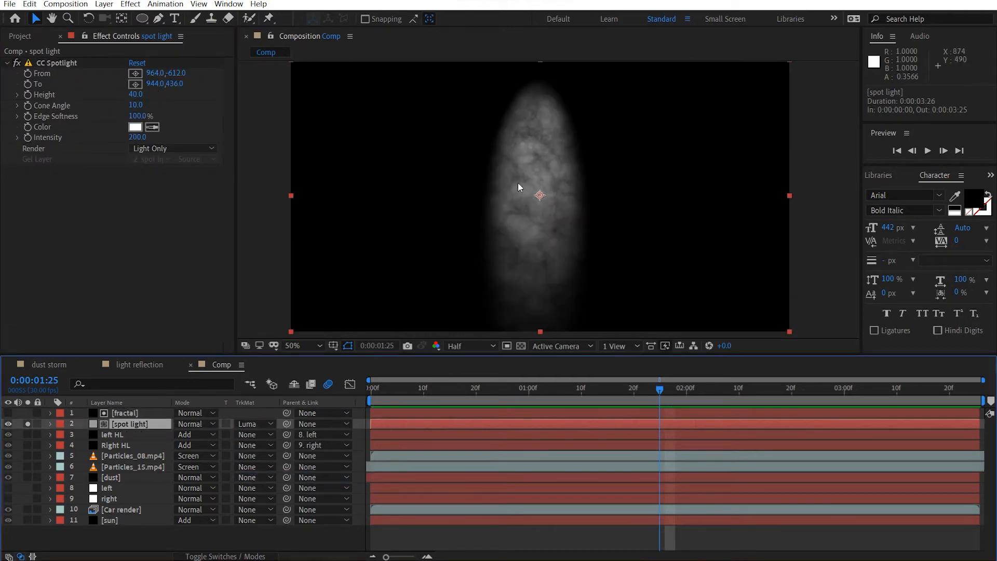
pyautogui.press('/')
pyautogui.moveTo(469, 132); pyautogui.dragTo(442, 206)
pyautogui.press('v')
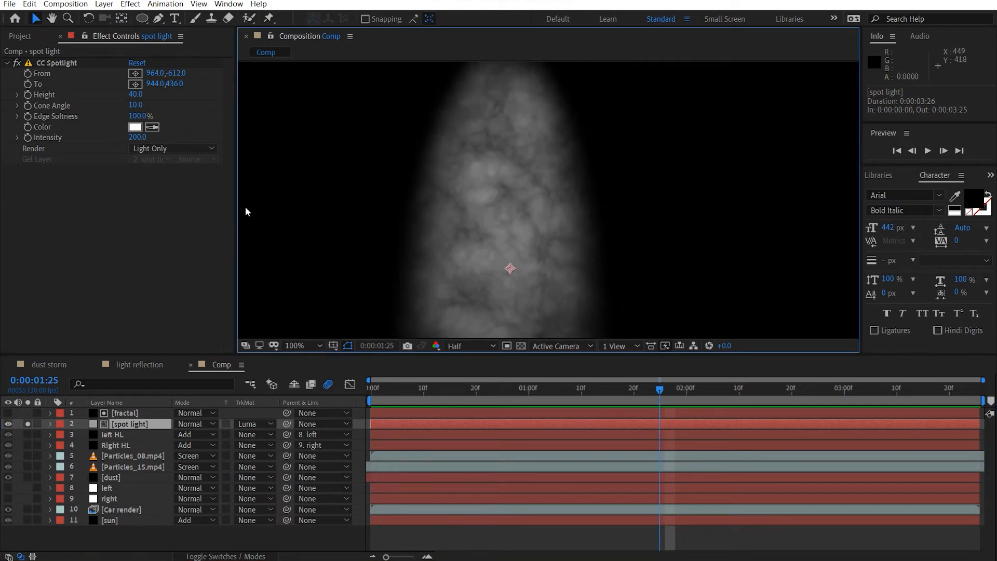
# Step: Set the fractal layer's Fractal Noise Brightness to 8 and check the whole textured beam
pyautogui.click(116, 414)
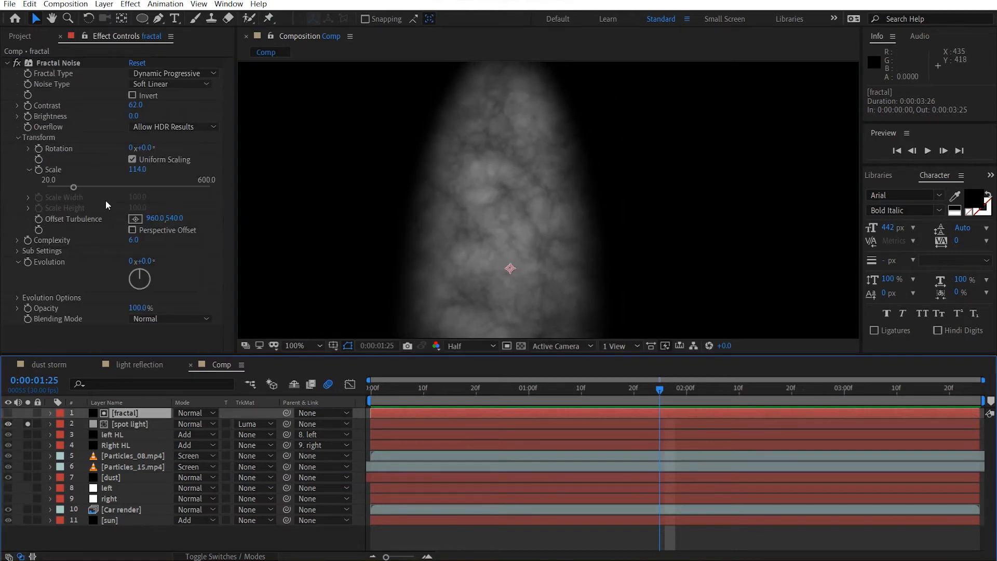
pyautogui.moveTo(134, 116); pyautogui.dragTo(137, 123)
pyautogui.scroll(-1, 545, 195)
pyautogui.moveTo(569, 187); pyautogui.dragTo(571, 158)
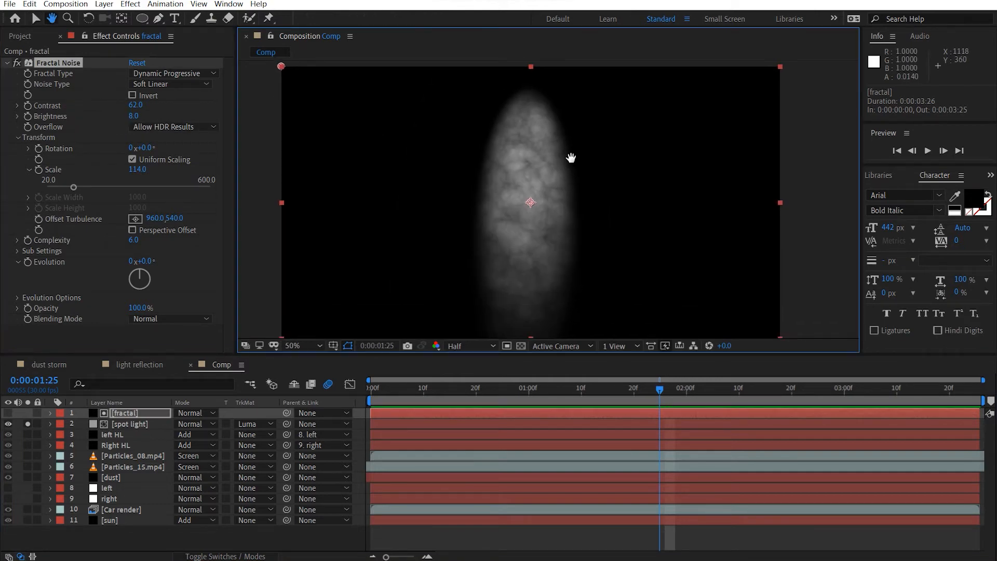
pyautogui.press('v')
pyautogui.click(809, 143)
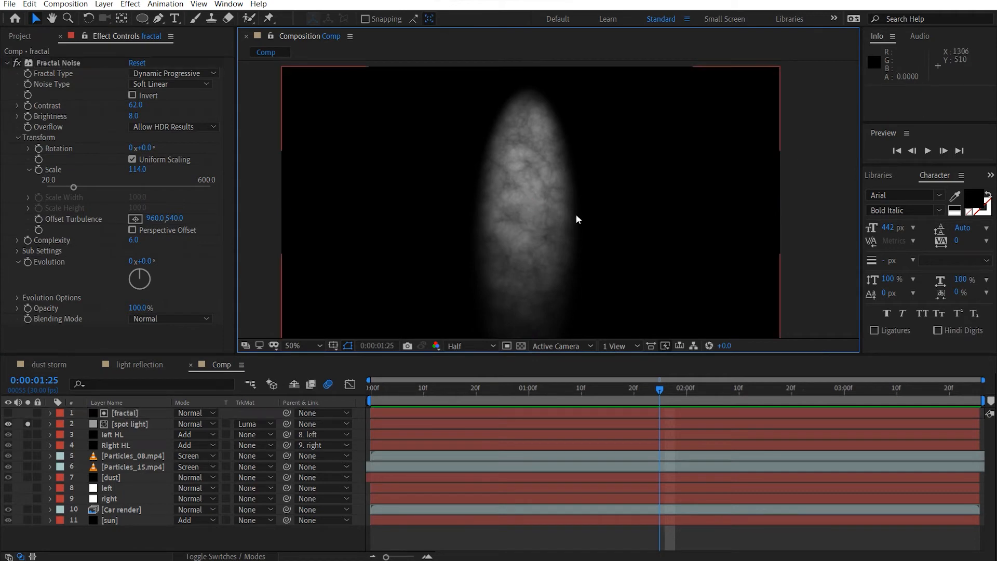
# Step: Pre-compose the spot light and fractal layers into a new composition named "light ray"
pyautogui.click(124, 424)
pyautogui.click(131, 404)
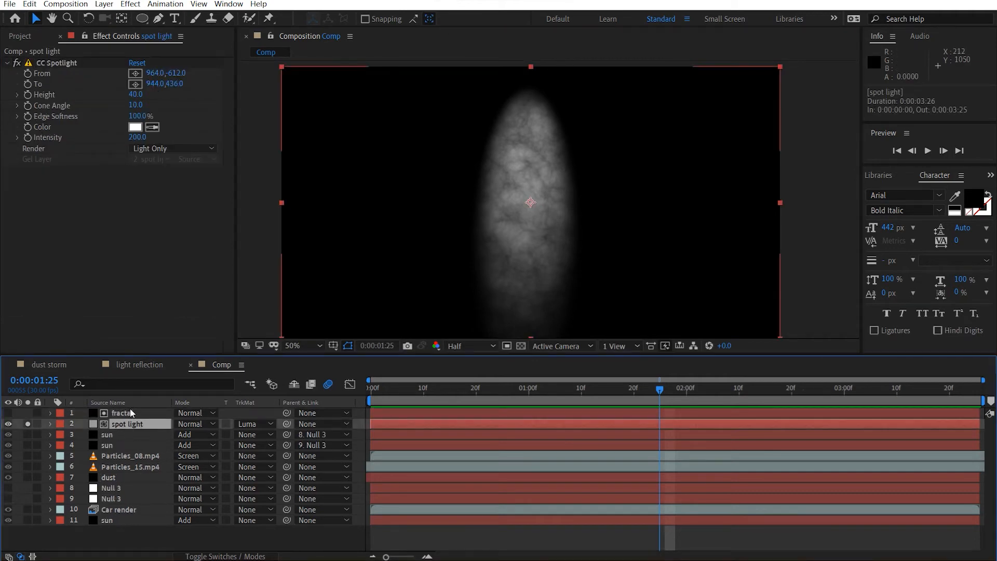
pyautogui.keyDown('shift'); pyautogui.click(136, 413); pyautogui.keyUp('shift')
pyautogui.hotkey('ctrl', 'shift', 'c')
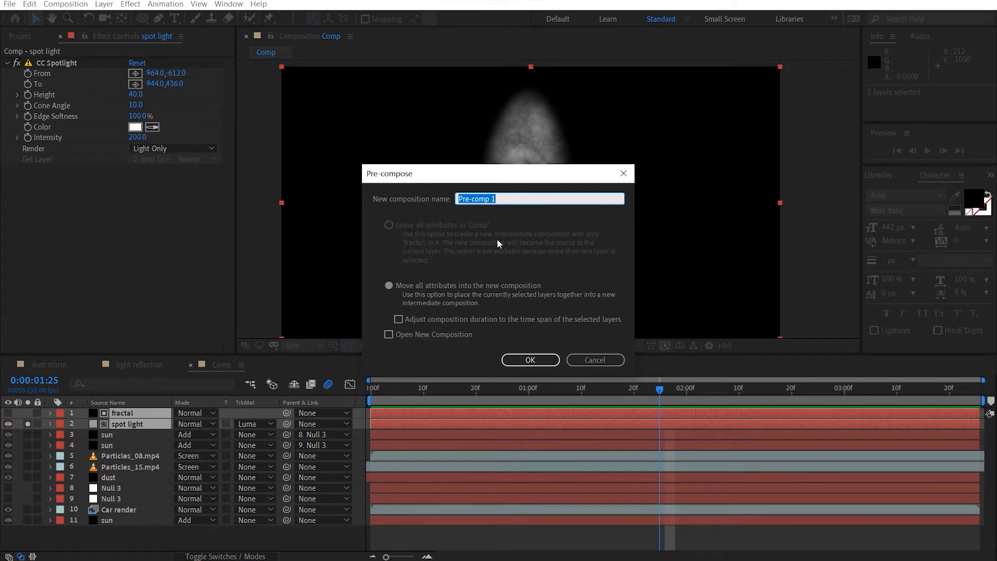
pyautogui.write('light ray')
pyautogui.press('Return')
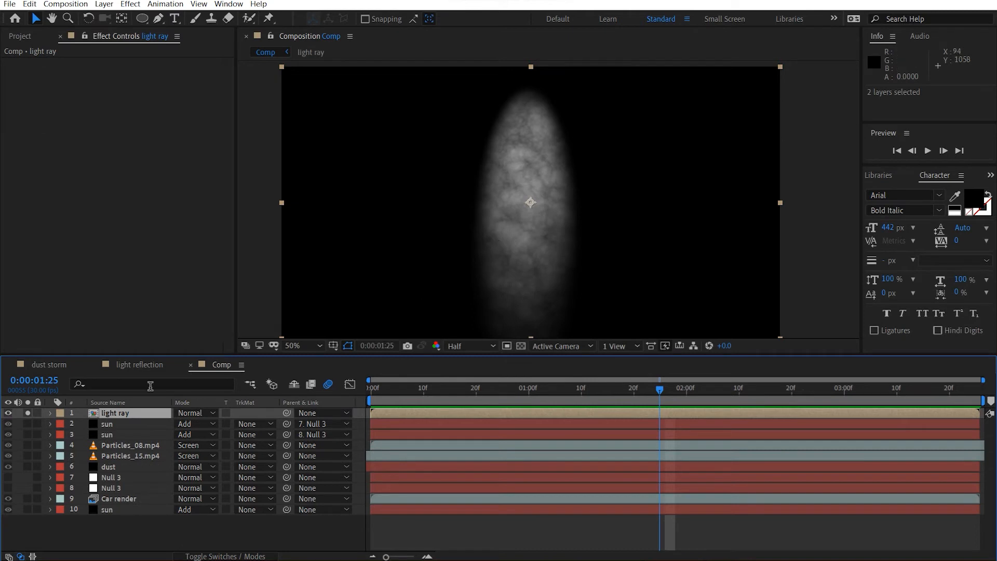
# Step: Unsolo the light ray layer, blend it with Classic Color Dodge, and place it below the two headlight flare layers
pyautogui.click(28, 412)
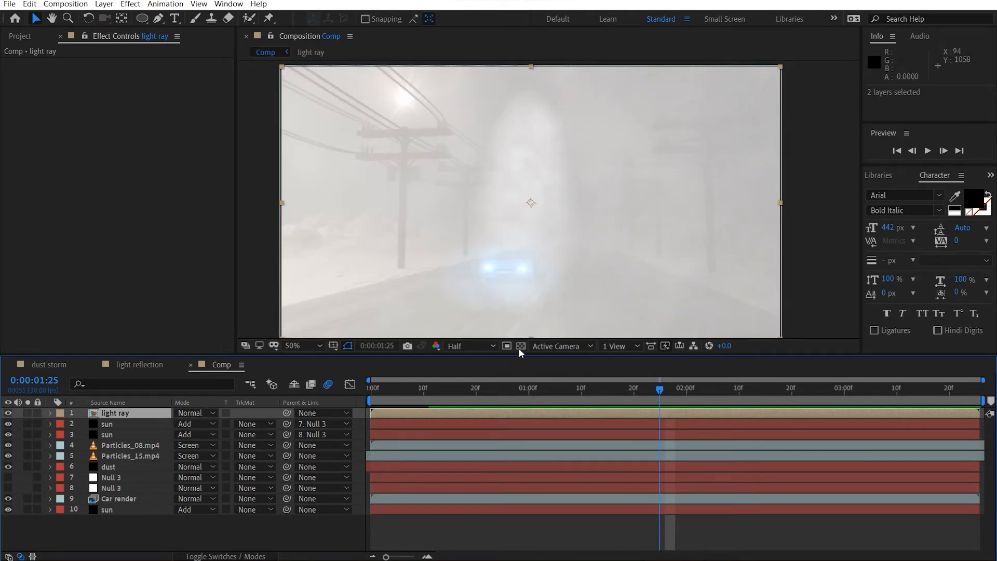
pyautogui.click(192, 412)
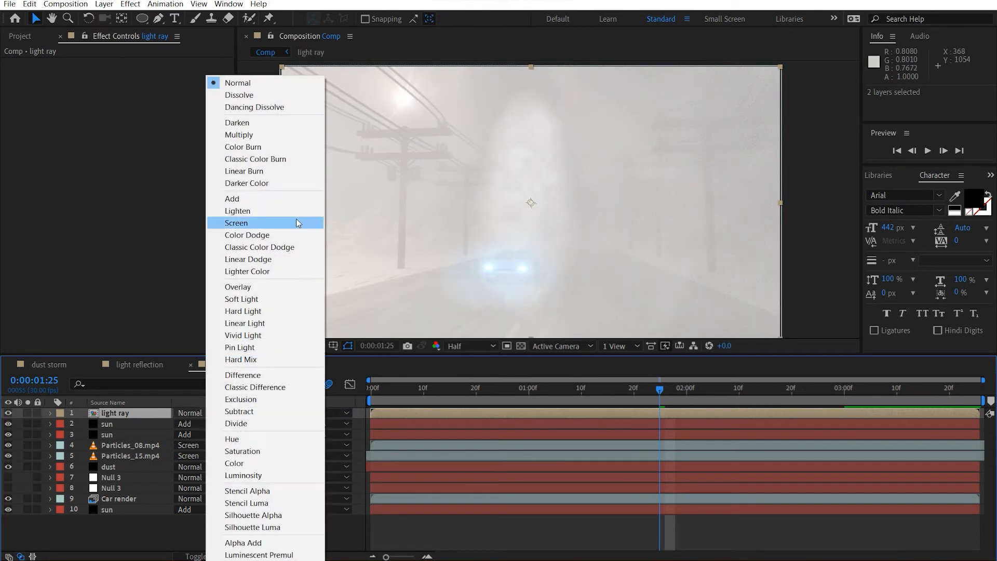
pyautogui.click(282, 247)
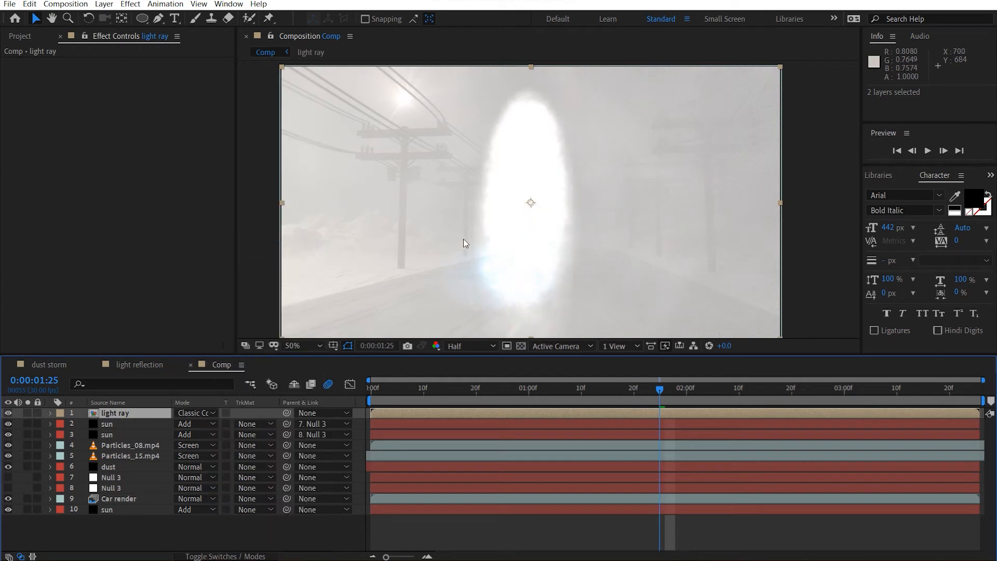
pyautogui.moveTo(120, 414); pyautogui.dragTo(124, 440)
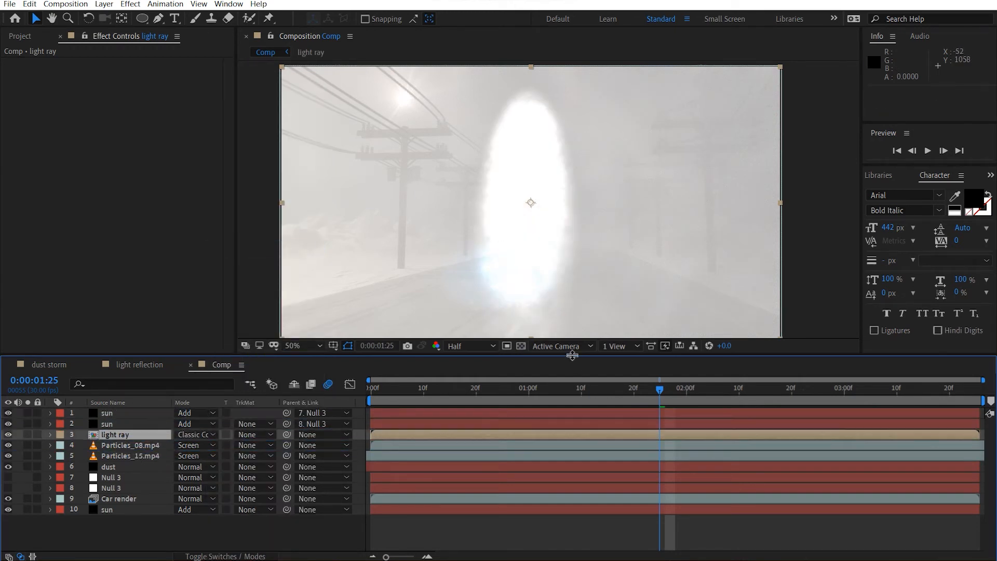
pyautogui.moveTo(458, 248); pyautogui.dragTo(426, 236)
# Step: Apply the Solid Composite effect to the light ray layer and set its color to black
pyautogui.hotkey('ctrl', 'space')
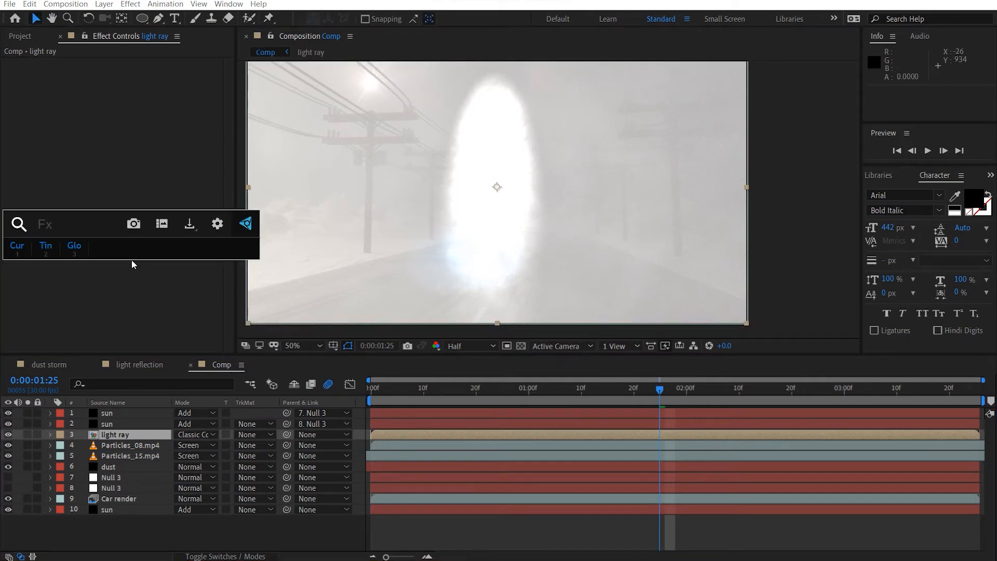
pyautogui.write('sol')
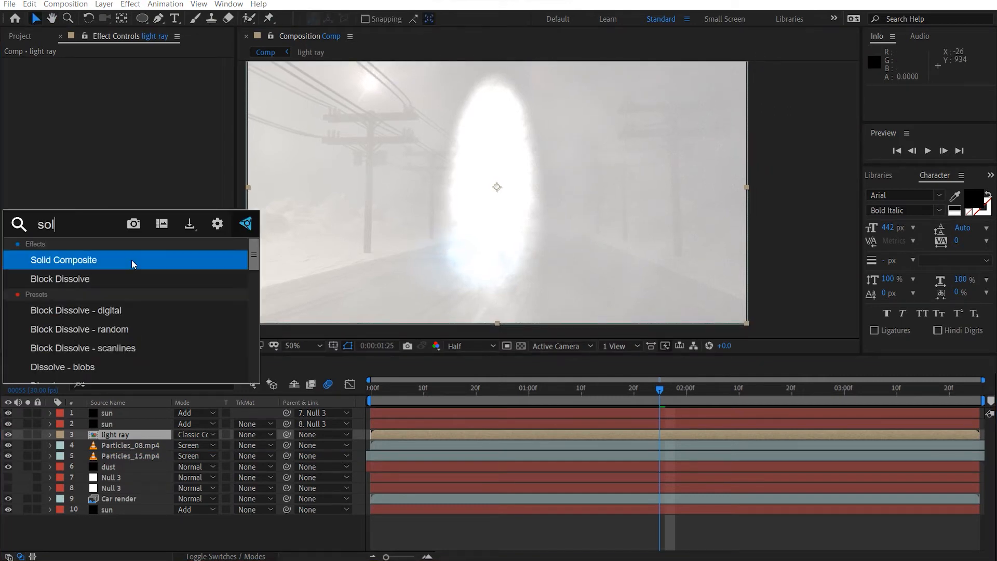
pyautogui.press('Return')
pyautogui.click(136, 85)
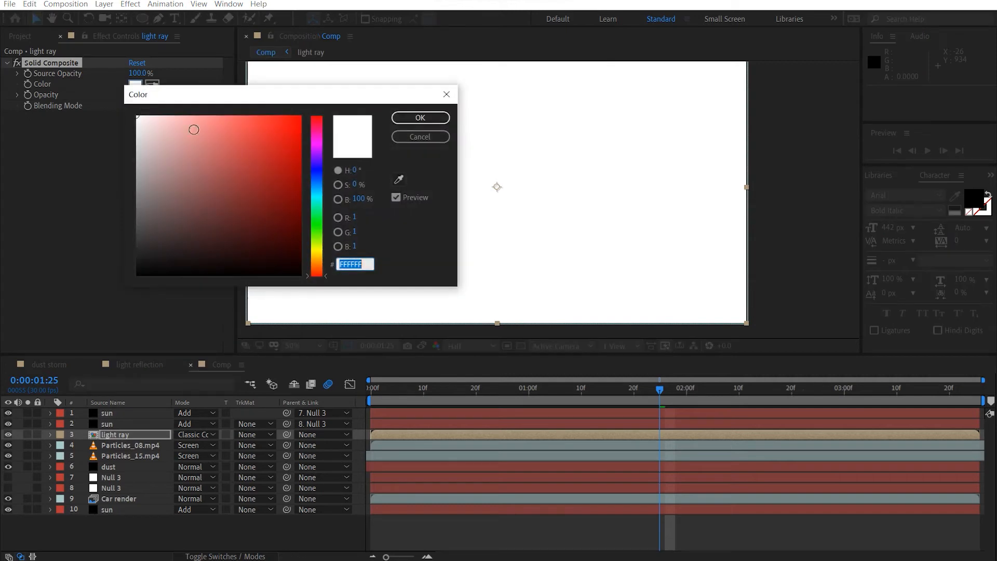
pyautogui.moveTo(184, 156); pyautogui.dragTo(132, 280)
pyautogui.click(416, 122)
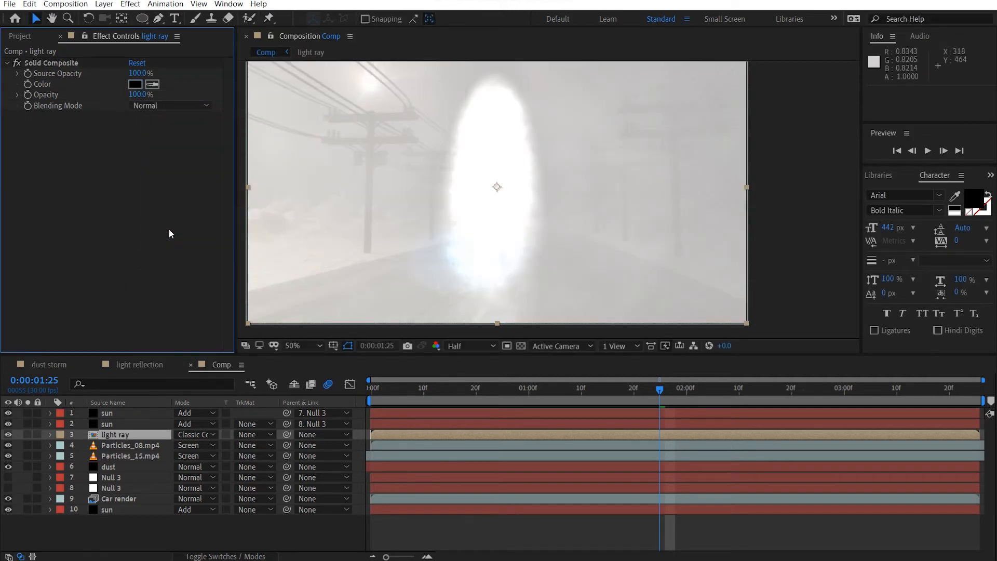
# Step: Apply the Exposure effect to the light ray layer, with Exposure at 0.59 and Gamma Correction at 0.54
pyautogui.hotkey('ctrl', 'space')
pyautogui.write('expo')
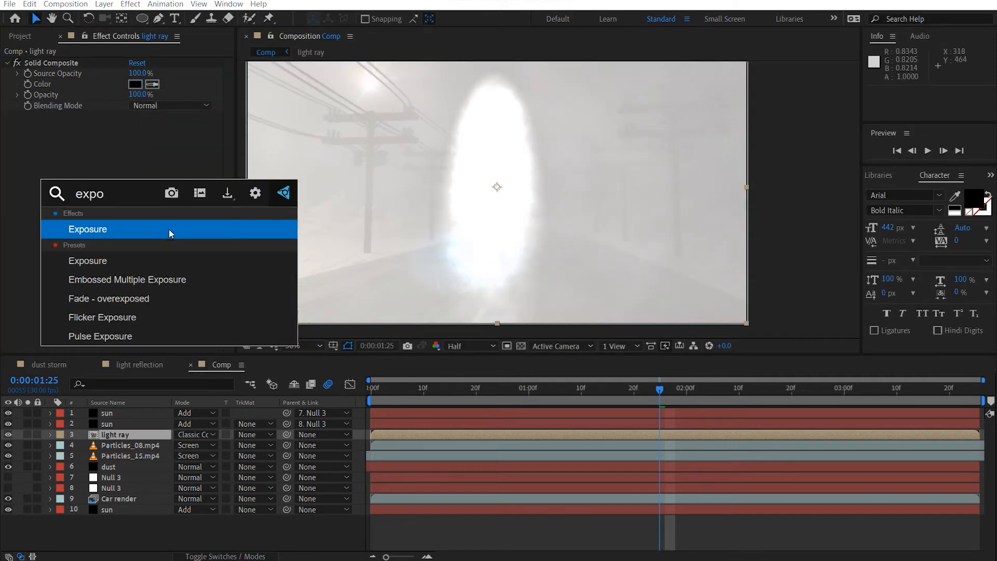
pyautogui.press('Return')
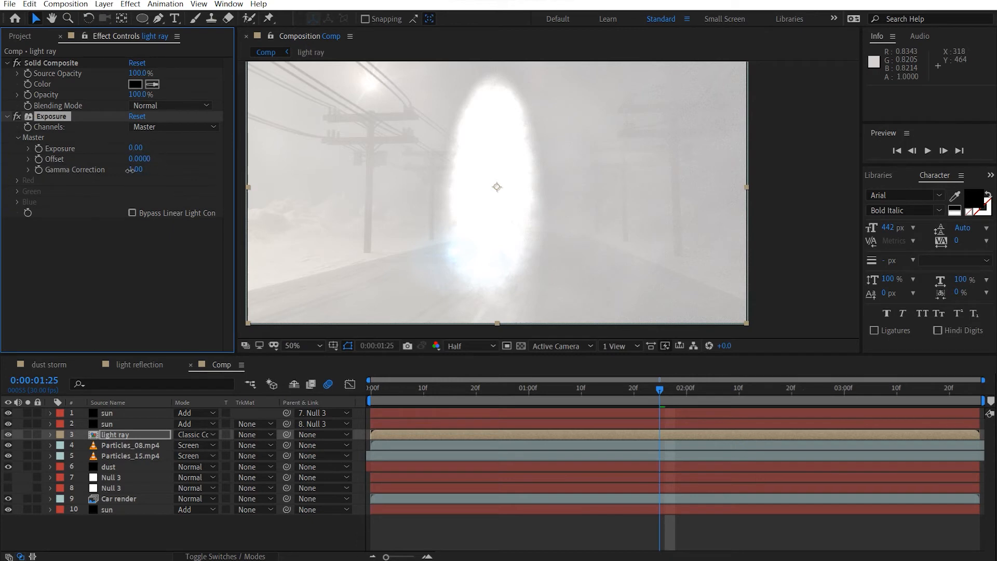
pyautogui.moveTo(129, 170); pyautogui.dragTo(163, 146)
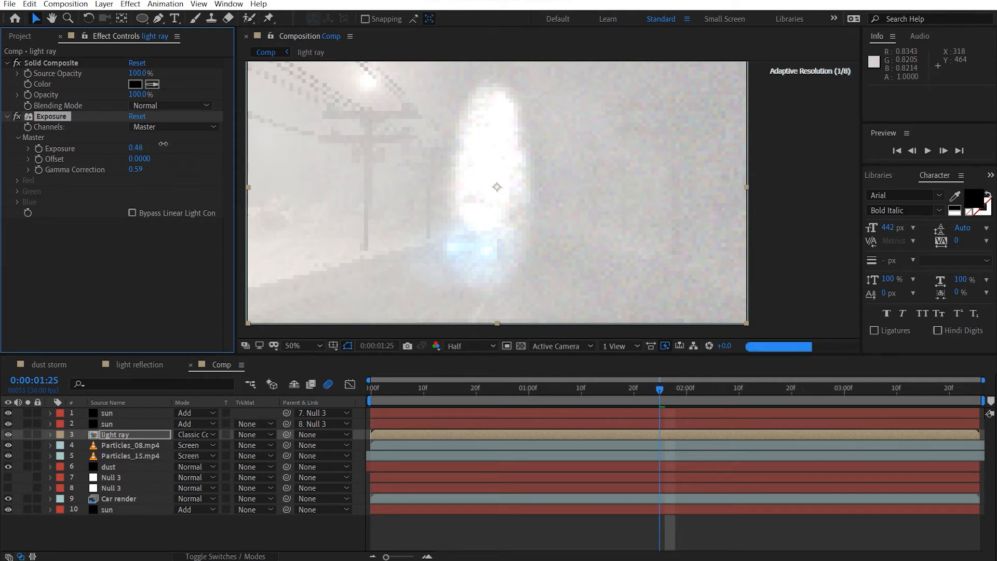
pyautogui.scroll(2, 588, 204)
pyautogui.moveTo(494, 190); pyautogui.dragTo(525, 234)
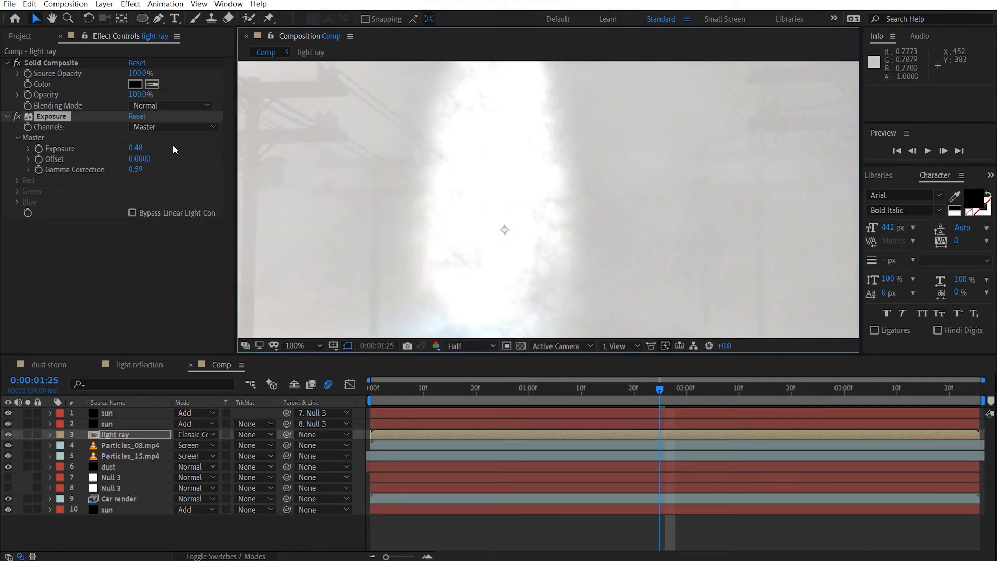
pyautogui.moveTo(138, 148); pyautogui.dragTo(134, 169)
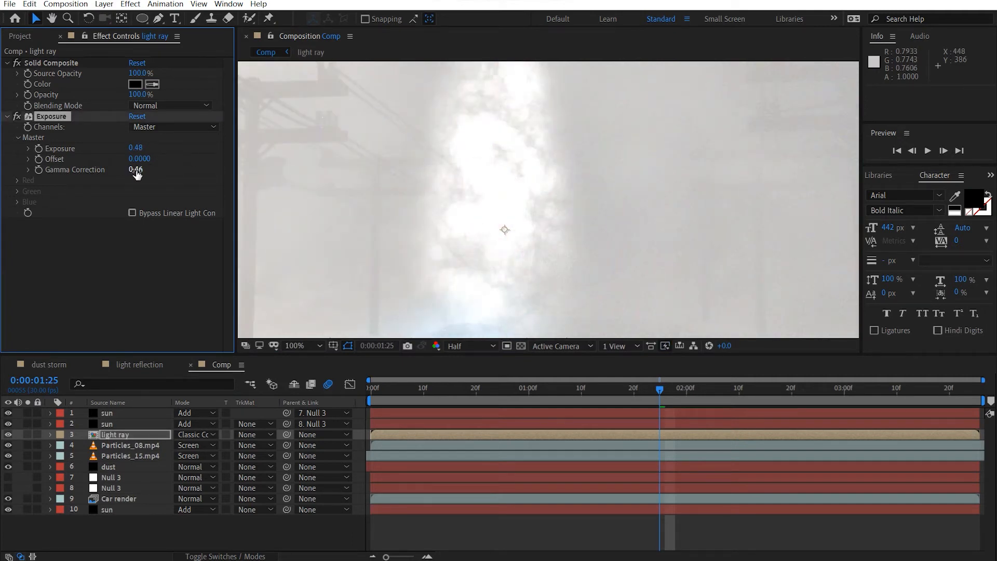
pyautogui.moveTo(149, 147); pyautogui.dragTo(151, 148)
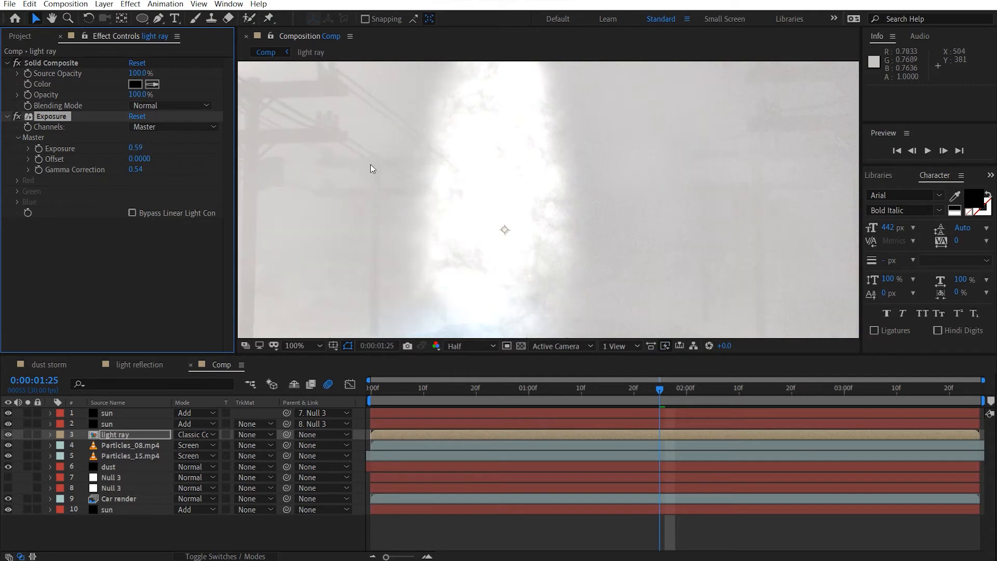
# Step: Draw a tall elliptical mask on the light ray layer that loosely encloses the whole beam
pyautogui.scroll(-2, 488, 181)
pyautogui.press('q')
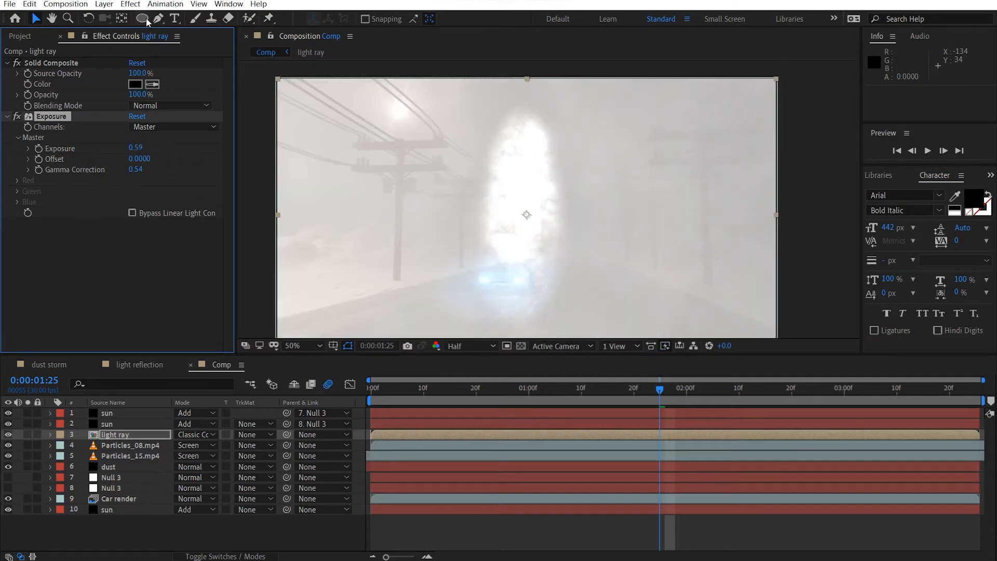
pyautogui.press(',')
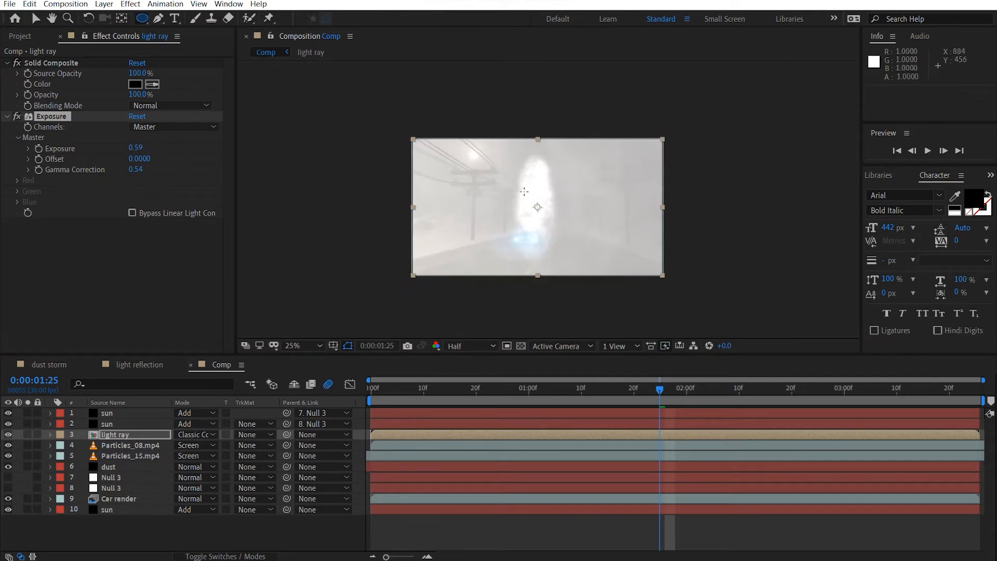
pyautogui.moveTo(496, 125); pyautogui.dragTo(570, 279)
pyautogui.scroll(1, 570, 279)
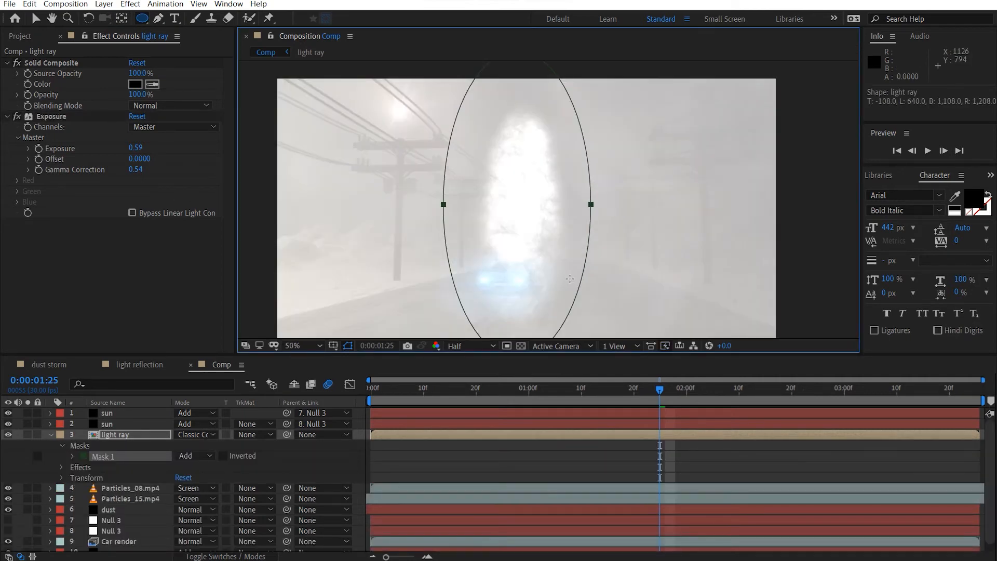
pyautogui.scroll(-1, 570, 279)
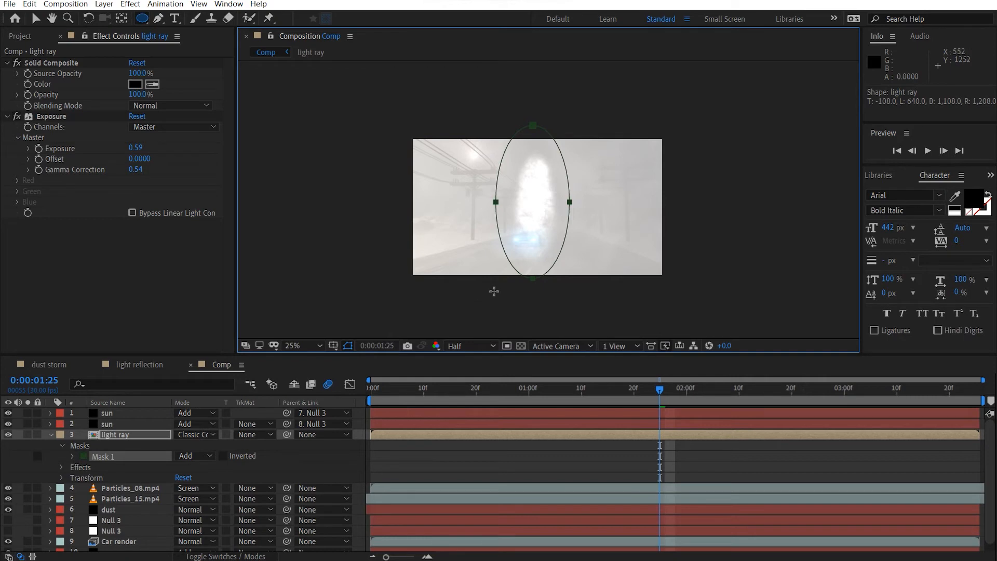
# Step: Tighten the elliptical mask around the beam by pulling in its upper and lower edges and narrowing its width
pyautogui.press('v')
pyautogui.doubleClick(550, 271)
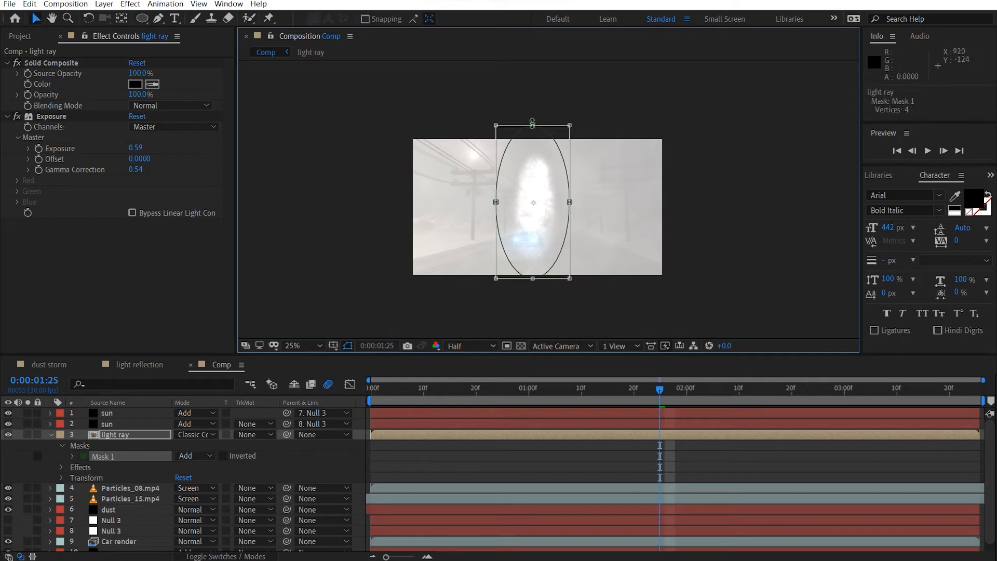
pyautogui.moveTo(532, 123); pyautogui.dragTo(532, 147)
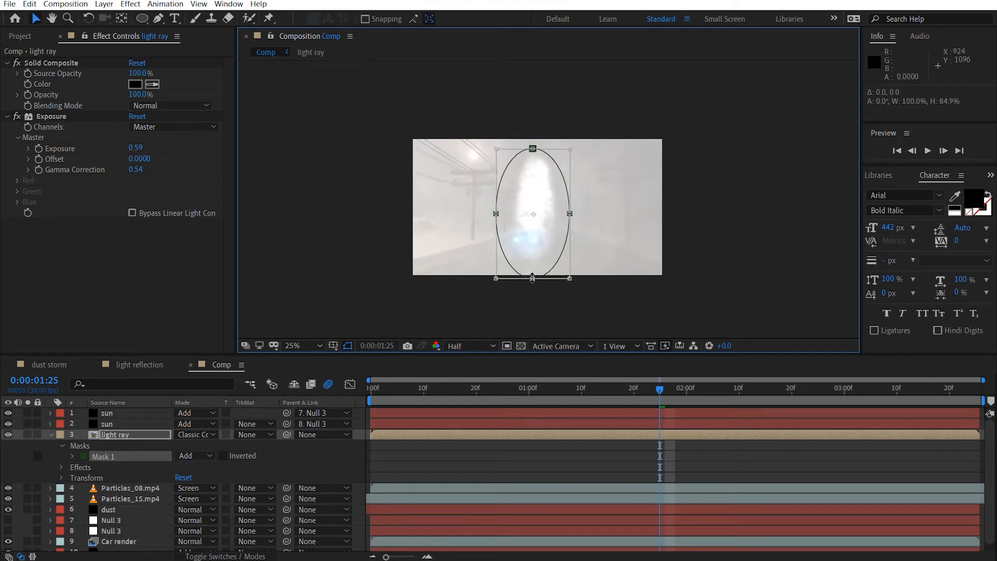
pyautogui.moveTo(532, 277); pyautogui.dragTo(533, 261)
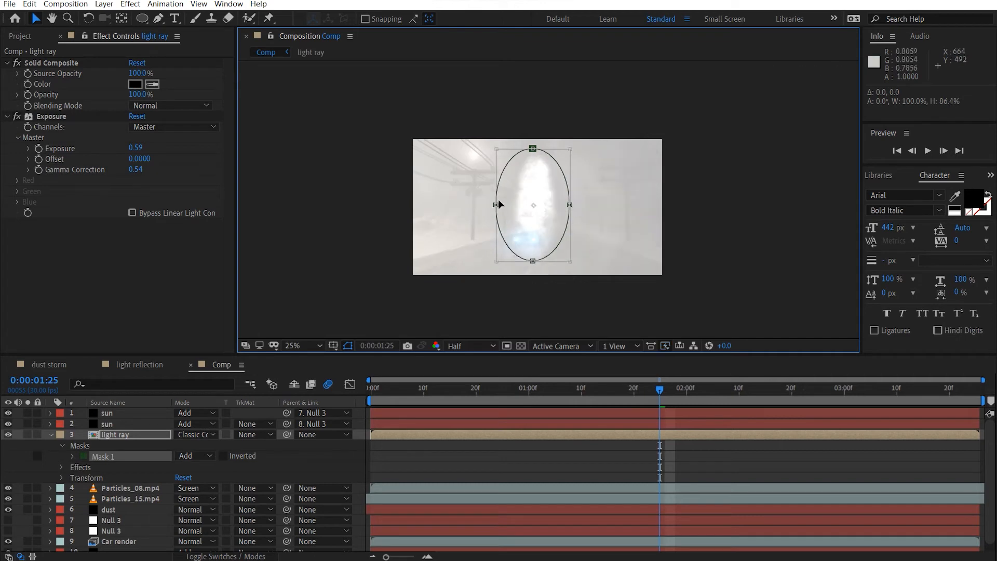
pyautogui.moveTo(497, 205); pyautogui.dragTo(556, 205)
pyautogui.scroll(2, 550, 205)
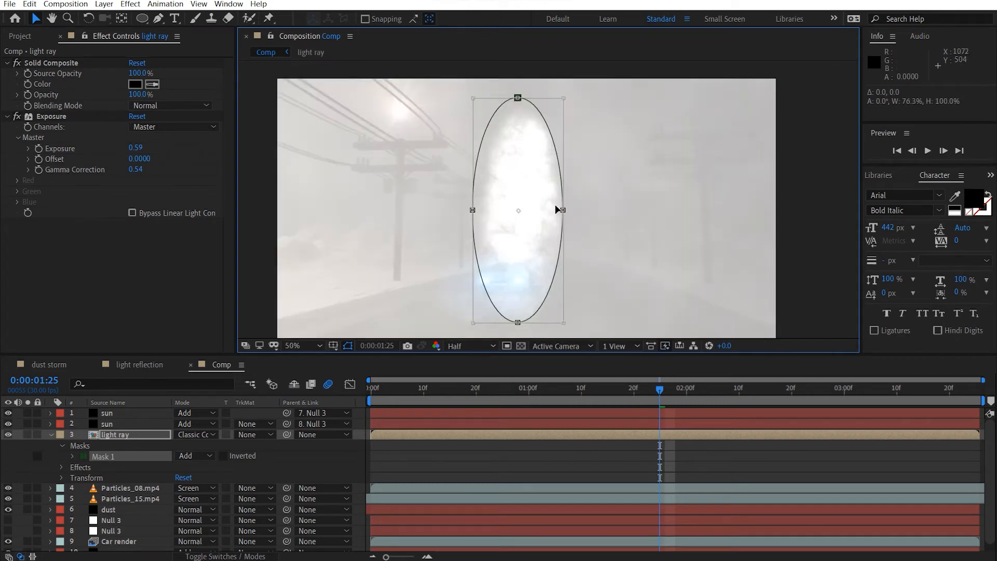
# Step: Set the mask's feather to 30 pixels and shift the mask about 12 pixels right and 4 pixels up
pyautogui.press('f')
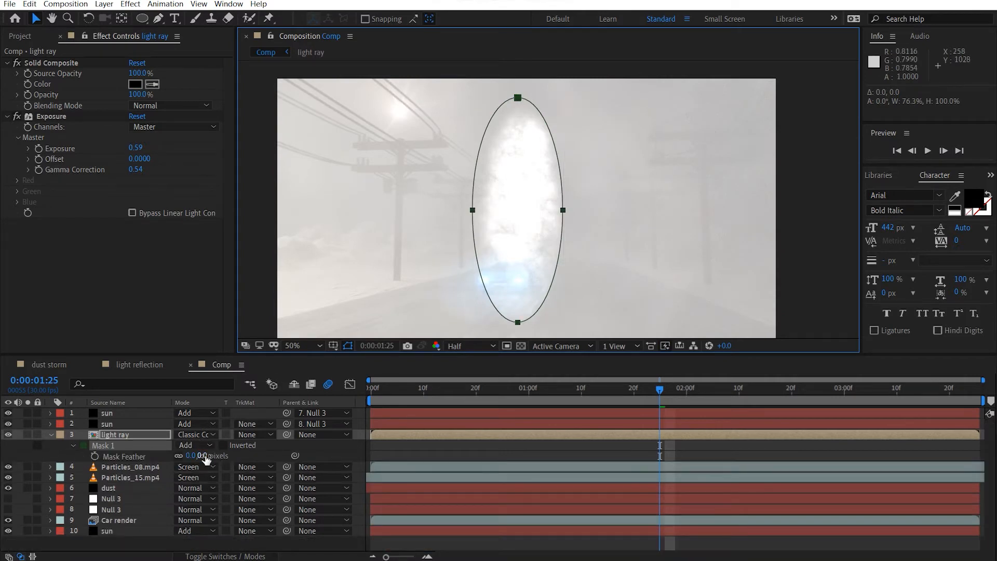
pyautogui.moveTo(205, 457); pyautogui.dragTo(218, 455)
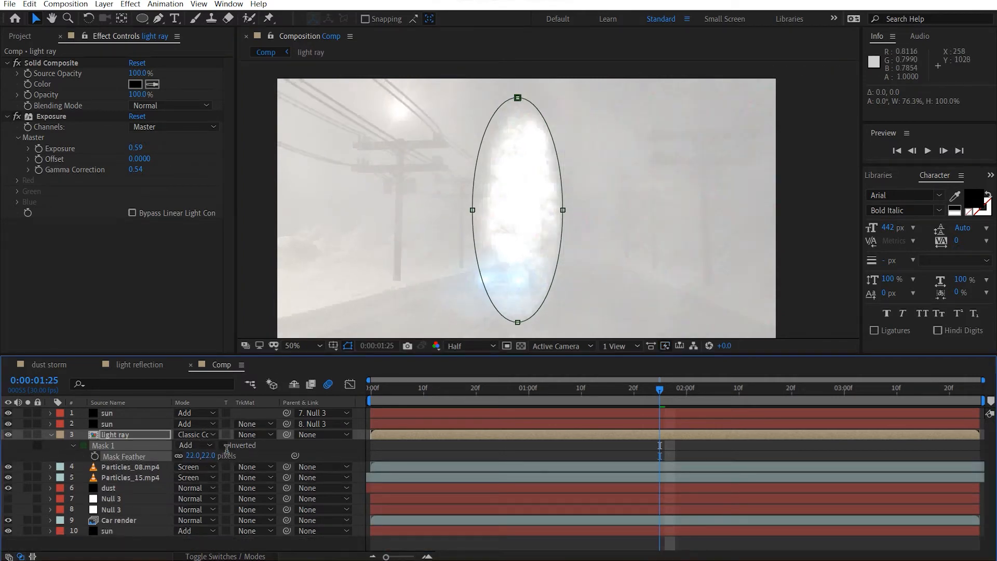
pyautogui.click(210, 456)
pyautogui.write('30')
pyautogui.press('Return')
pyautogui.doubleClick(551, 285)
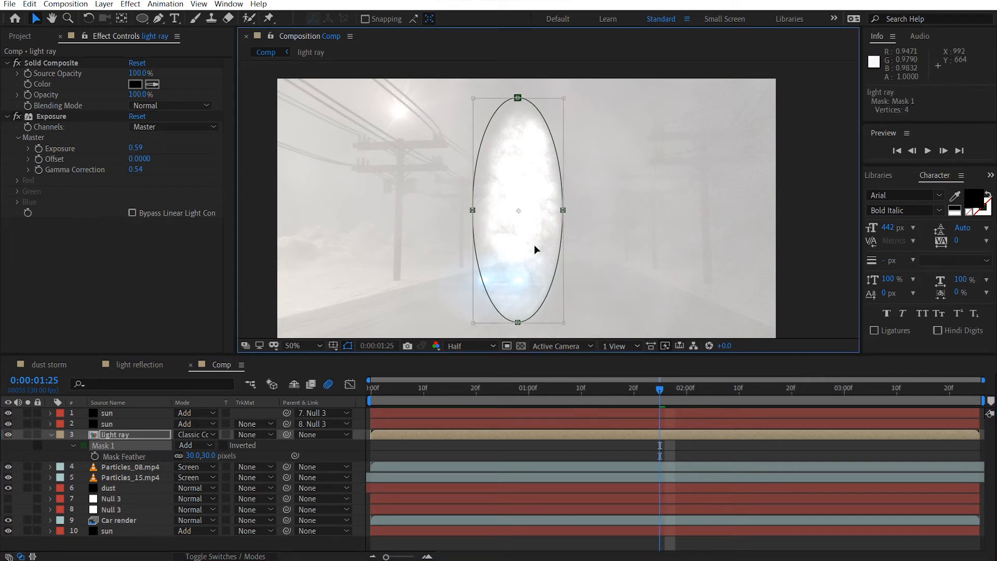
pyautogui.moveTo(535, 250); pyautogui.dragTo(538, 248)
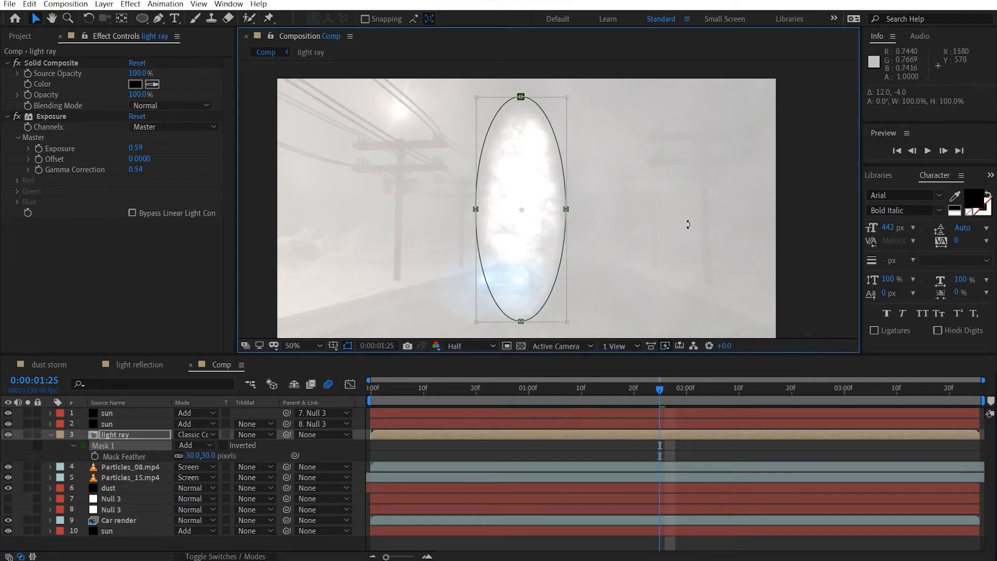
# Step: Make the light ray a 3D layer and move its anchor point to the top of the beam, at about 952, 74
pyautogui.click(214, 554)
pyautogui.click(248, 435)
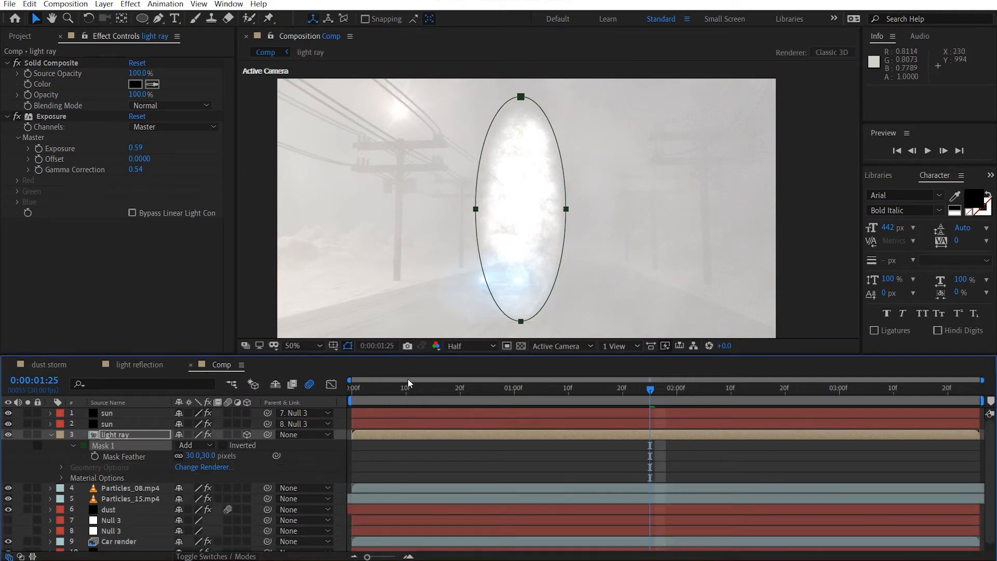
pyautogui.click(137, 435)
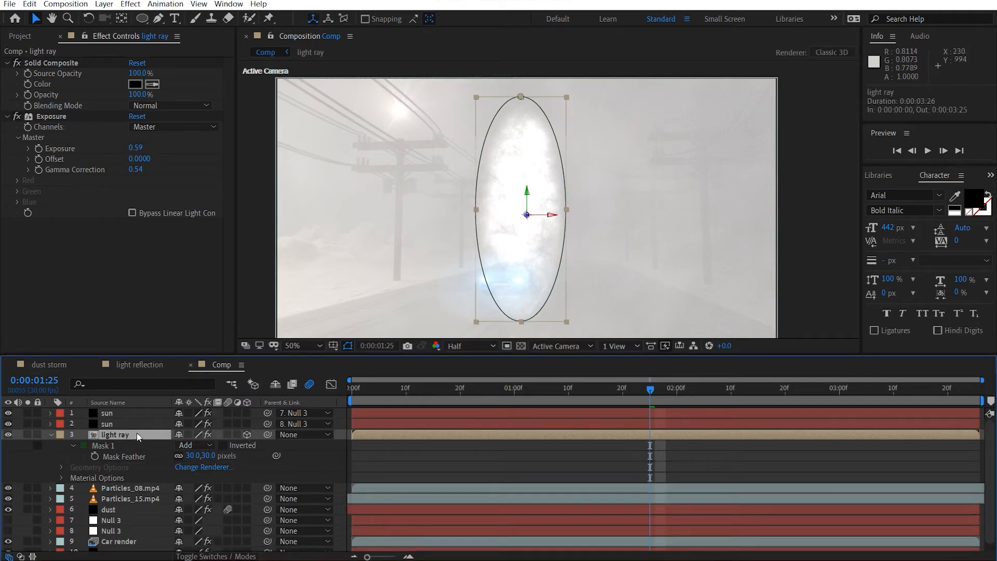
pyautogui.click(122, 19)
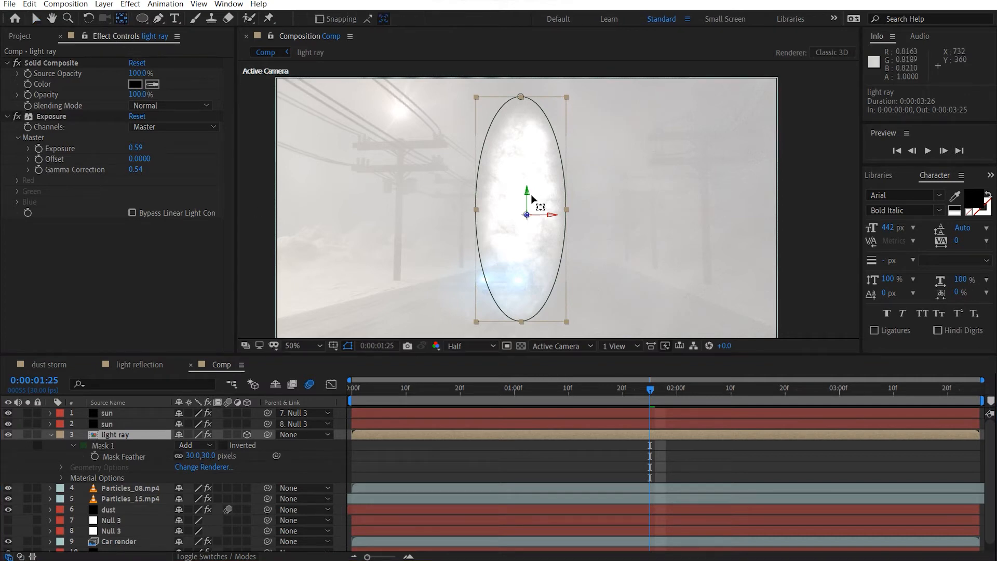
pyautogui.moveTo(528, 199); pyautogui.dragTo(537, 156)
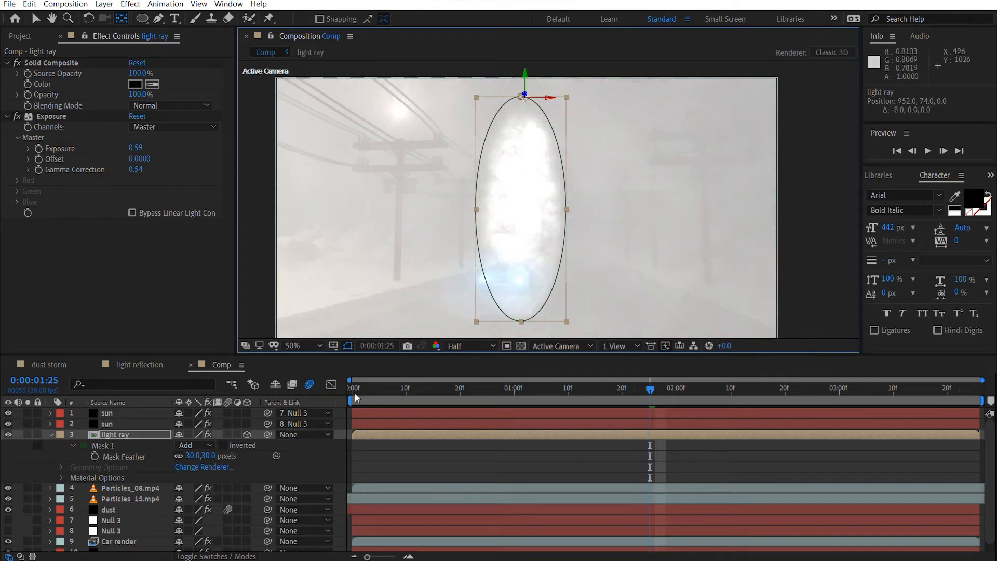
# Step: Unlink the light ray's scale proportions and set the scale to 53, 99, 56% for a narrower beam
pyautogui.press('s')
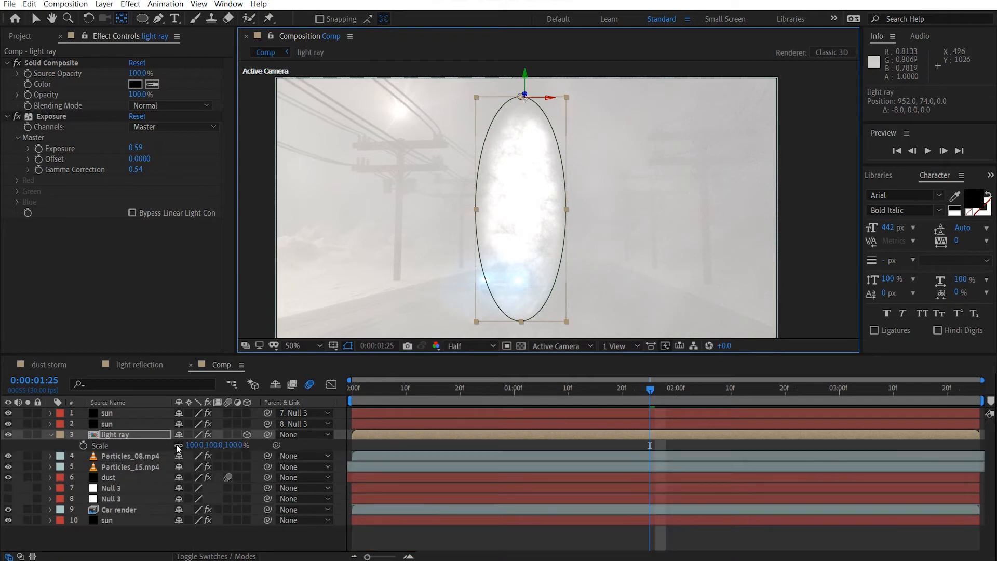
pyautogui.moveTo(196, 447)
pyautogui.mouseDown()
pyautogui.moveTo(184, 447)
pyautogui.moveTo(223, 449)
pyautogui.moveTo(182, 449)
pyautogui.mouseUp()
pyautogui.press('.')
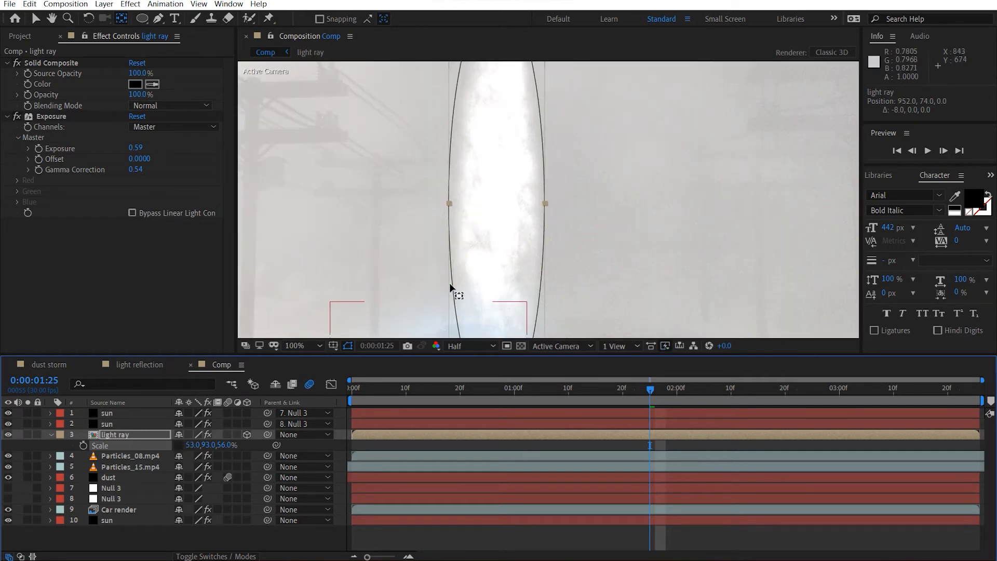
pyautogui.moveTo(450, 284); pyautogui.dragTo(455, 263)
pyautogui.moveTo(204, 454); pyautogui.dragTo(207, 453)
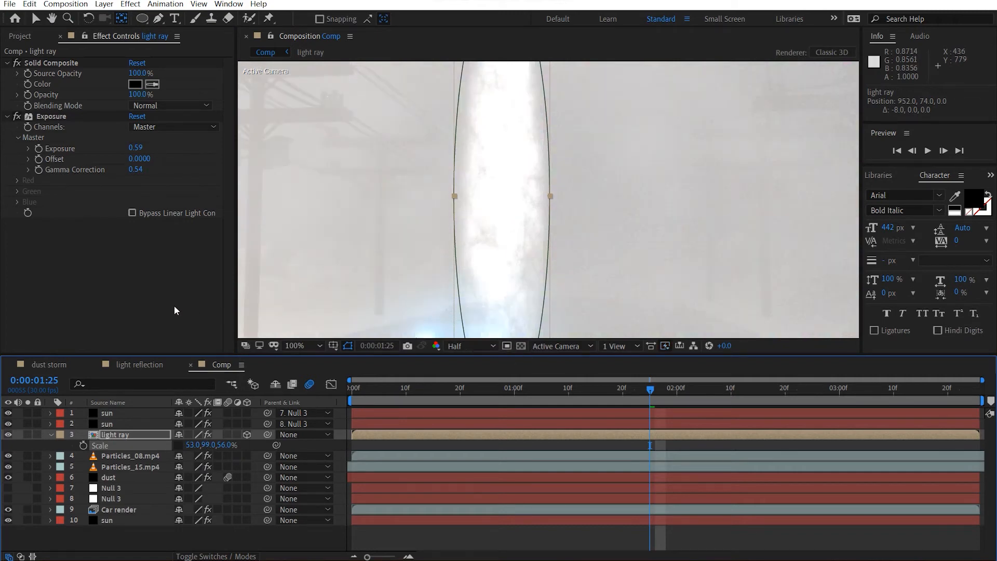
# Step: Lower the Exposure value of the light ray's Exposure effect to 0.12
pyautogui.click(148, 319)
pyautogui.press('v')
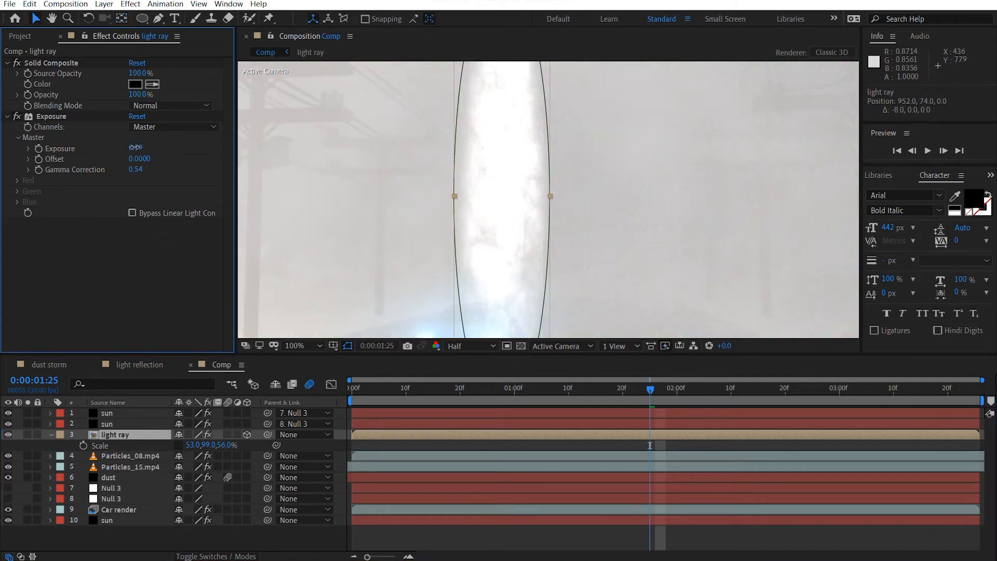
pyautogui.moveTo(135, 147); pyautogui.dragTo(105, 145)
pyautogui.scroll(-2, 528, 203)
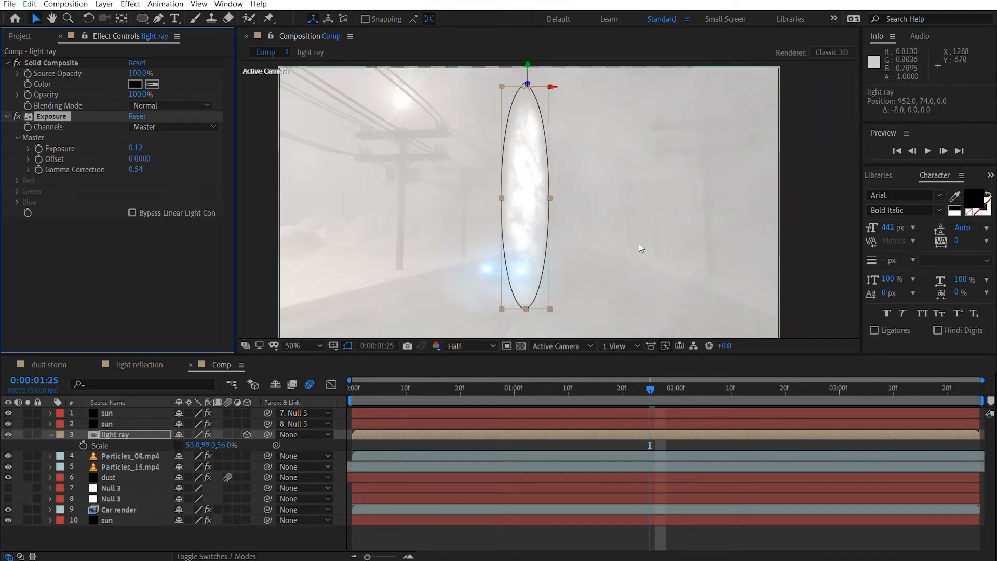
pyautogui.click(804, 193)
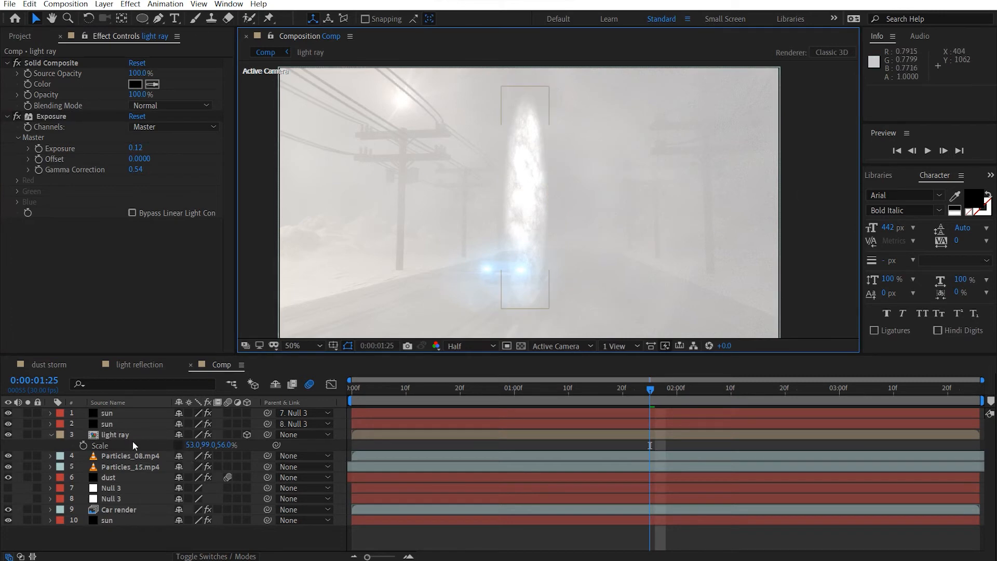
# Step: Relink the light ray's scale proportions and shrink the beam to 20.0, 37.4, 21.1%
pyautogui.click(159, 436)
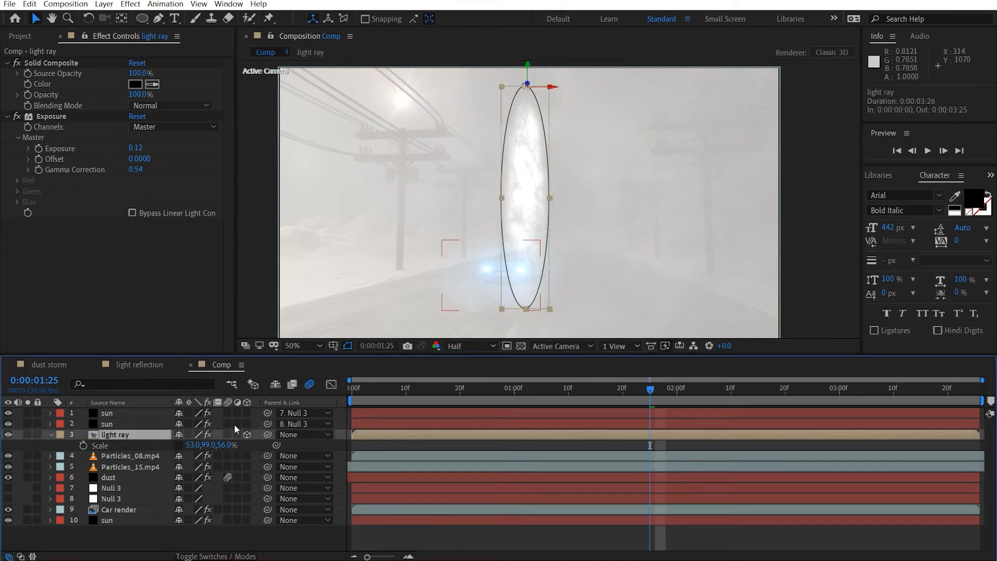
pyautogui.click(178, 447)
pyautogui.moveTo(196, 447); pyautogui.dragTo(140, 447)
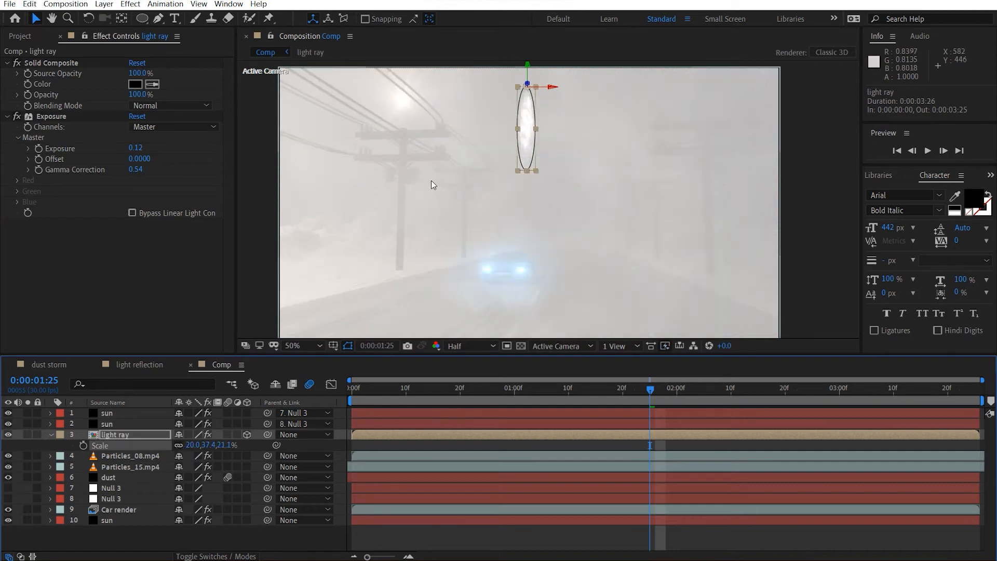
# Step: Move the light ray so its top sits at the car's left headlight in the view, at position 804, 782, 0
pyautogui.moveTo(528, 73); pyautogui.dragTo(537, 202)
pyautogui.scroll(2, 539, 201)
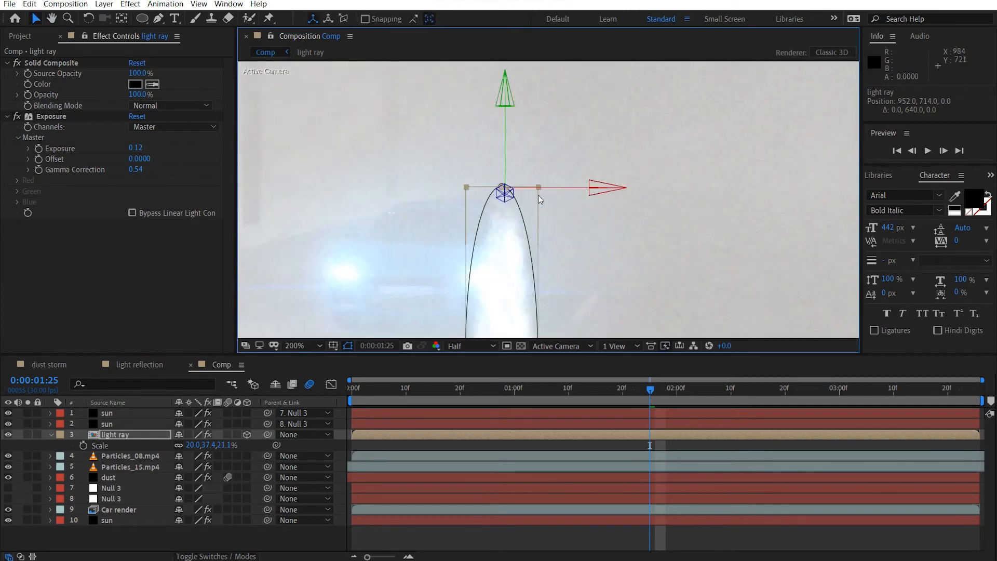
pyautogui.moveTo(475, 216); pyautogui.dragTo(559, 169)
pyautogui.moveTo(680, 141); pyautogui.dragTo(522, 154)
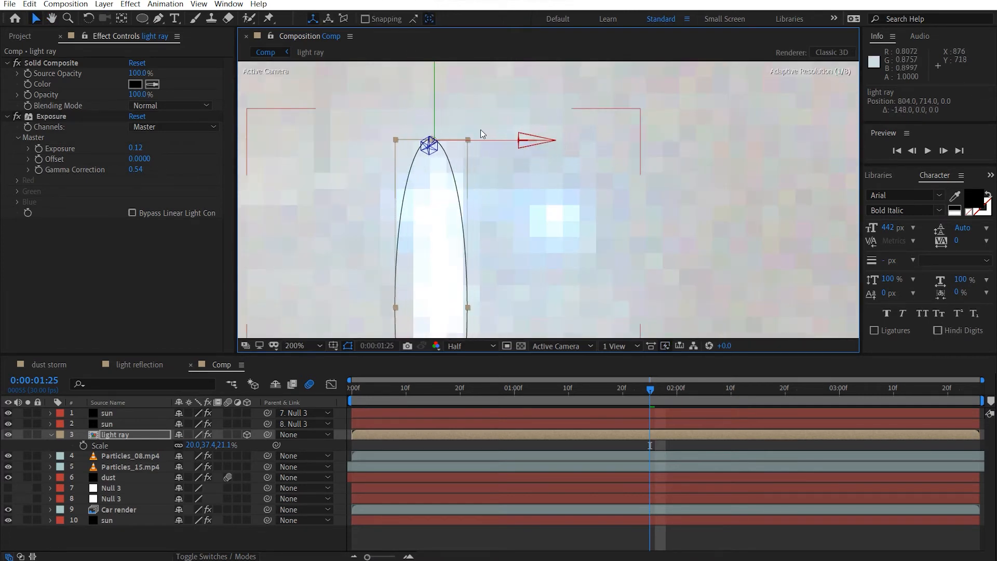
pyautogui.moveTo(435, 117); pyautogui.dragTo(459, 185)
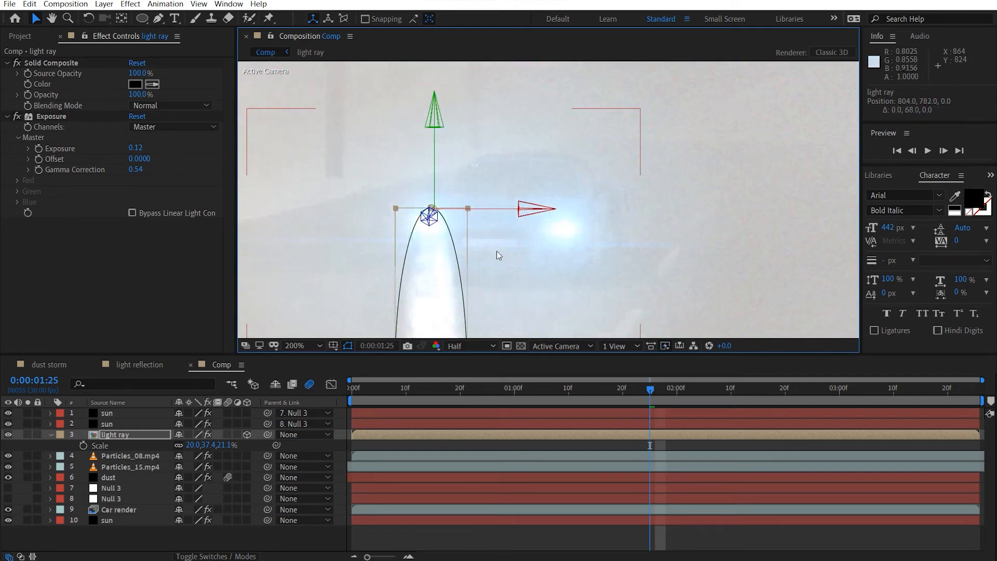
# Step: Rotate the light ray in 3D to an orientation of 282.5°, 0°, 9° so it points forward from the headlight
pyautogui.press('w')
pyautogui.moveTo(531, 224); pyautogui.dragTo(547, 130)
pyautogui.press(',')
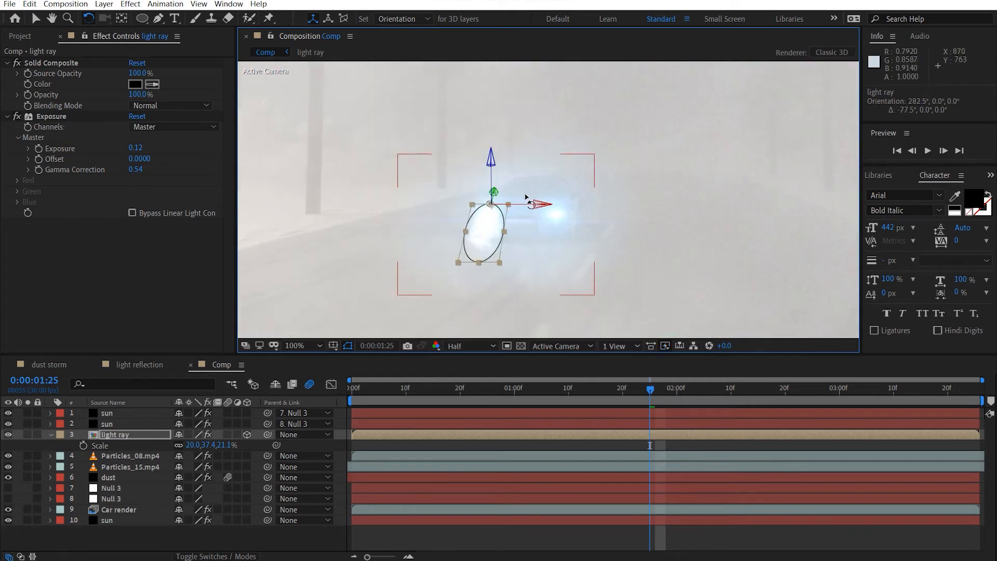
pyautogui.press('.')
pyautogui.moveTo(431, 131); pyautogui.dragTo(457, 145)
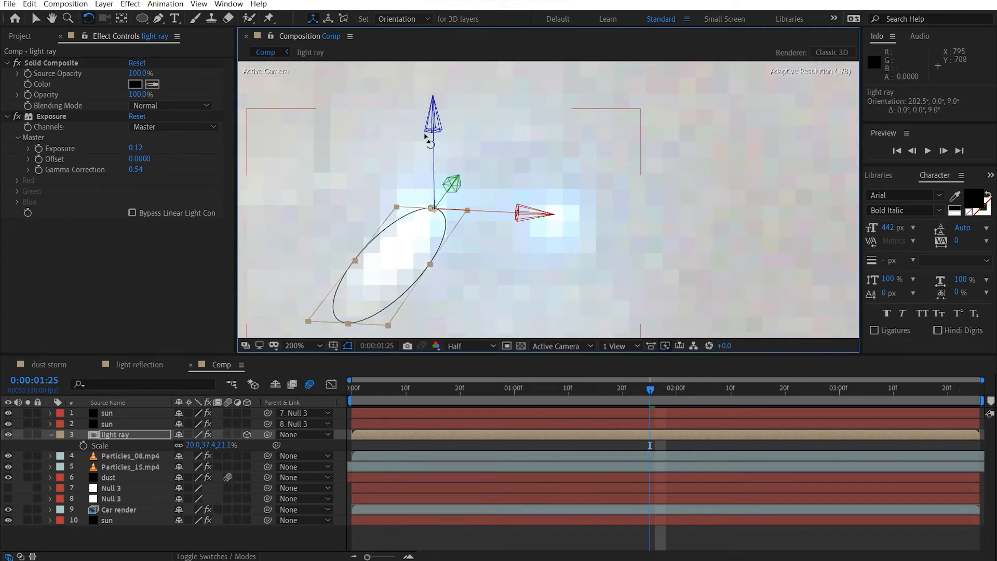
pyautogui.moveTo(465, 240); pyautogui.dragTo(501, 193)
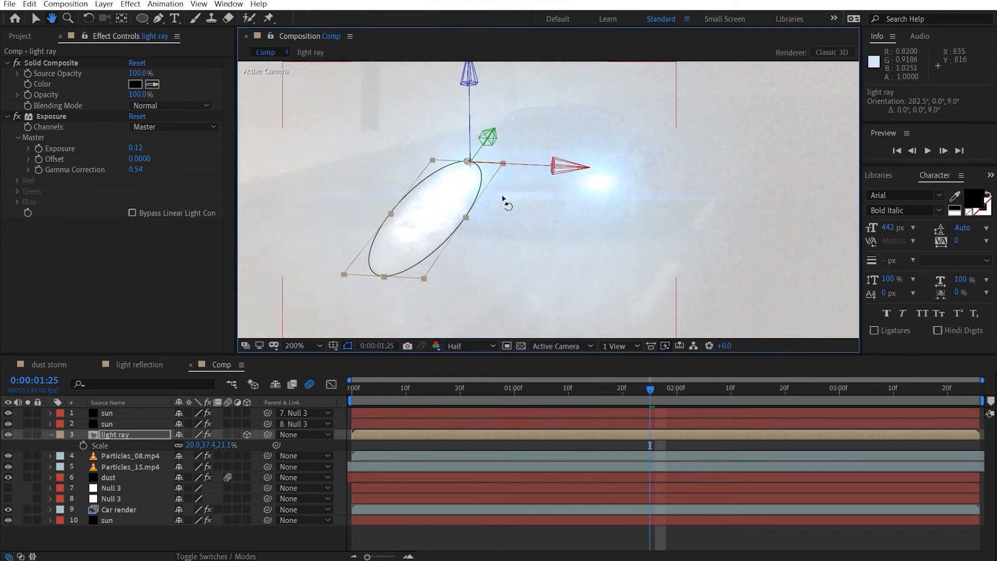
pyautogui.scroll(1, 501, 193)
pyautogui.scroll(-1, 501, 193)
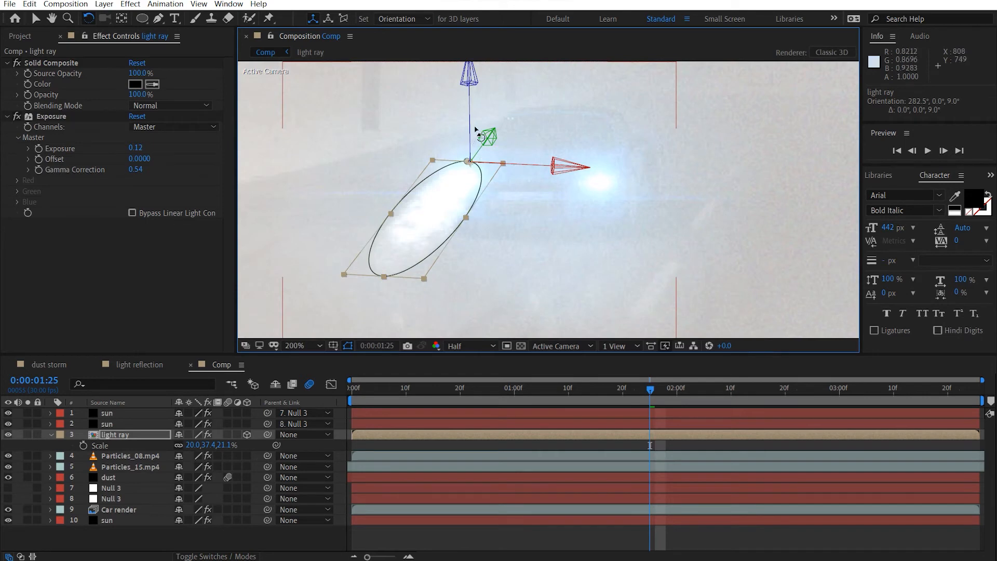
# Step: Fine-tune the light ray's position on the left headlight to about 786.9, 798.0, 6.3
pyautogui.press('v')
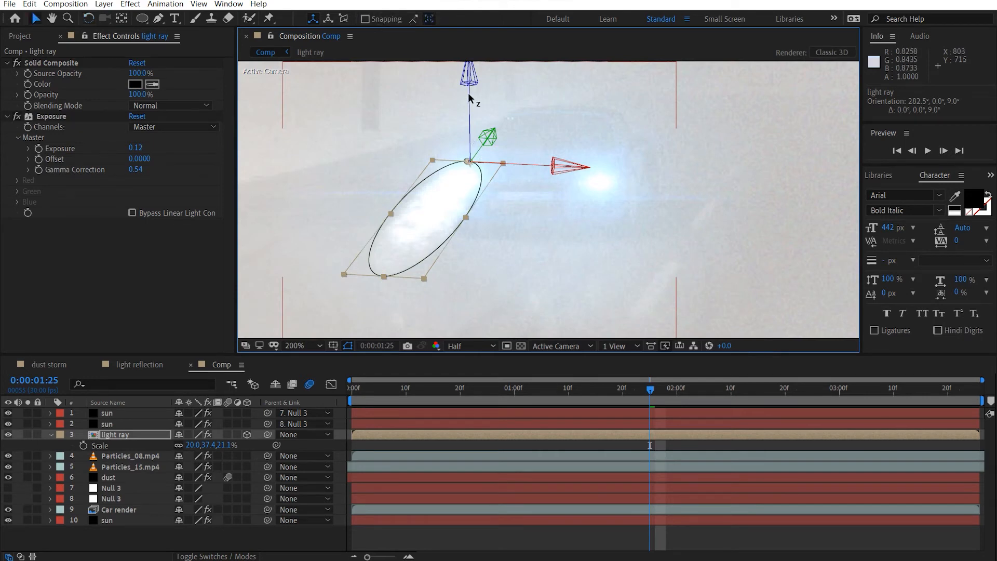
pyautogui.moveTo(469, 97); pyautogui.dragTo(546, 178)
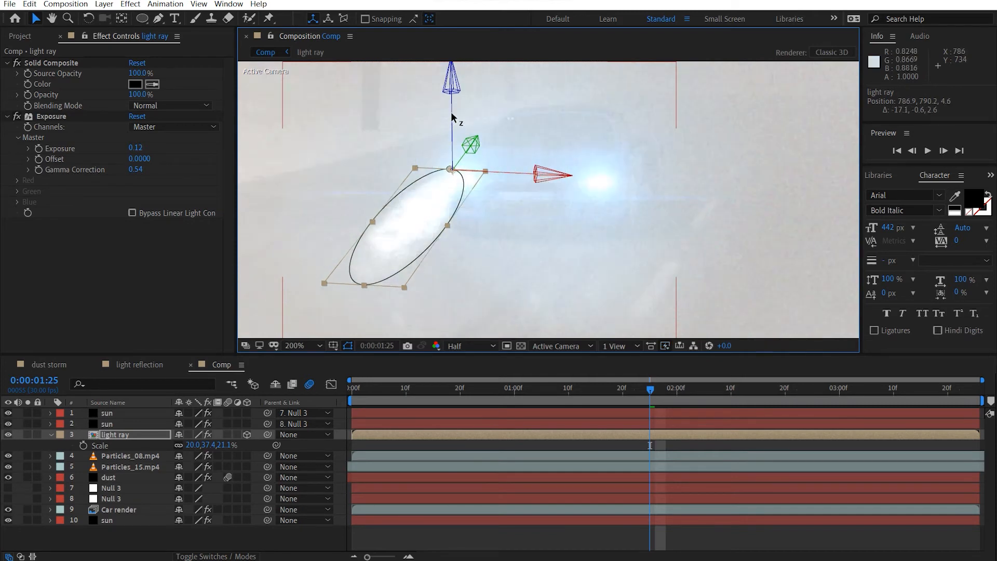
pyautogui.moveTo(453, 118); pyautogui.dragTo(556, 240)
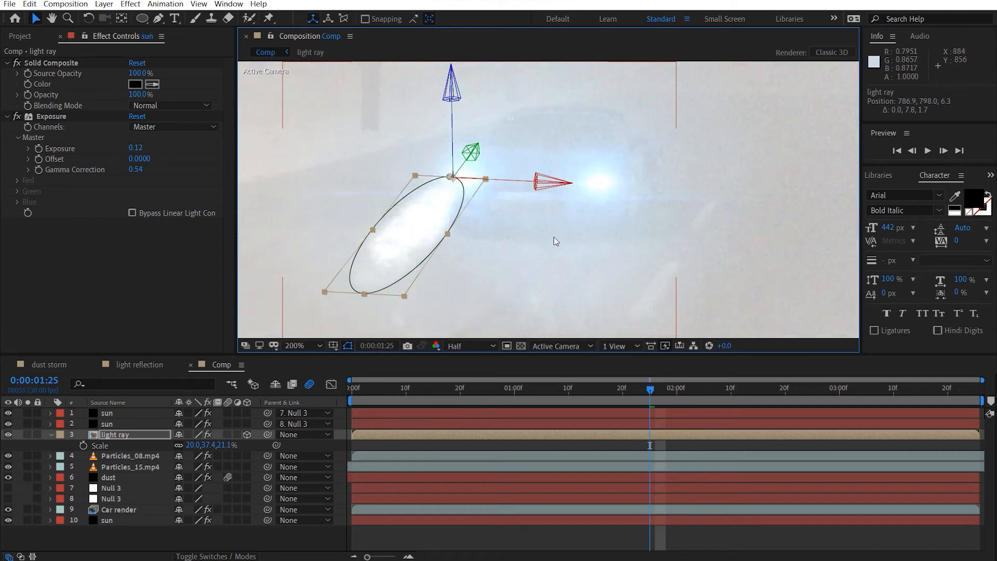
pyautogui.click(556, 240)
pyautogui.press('/')
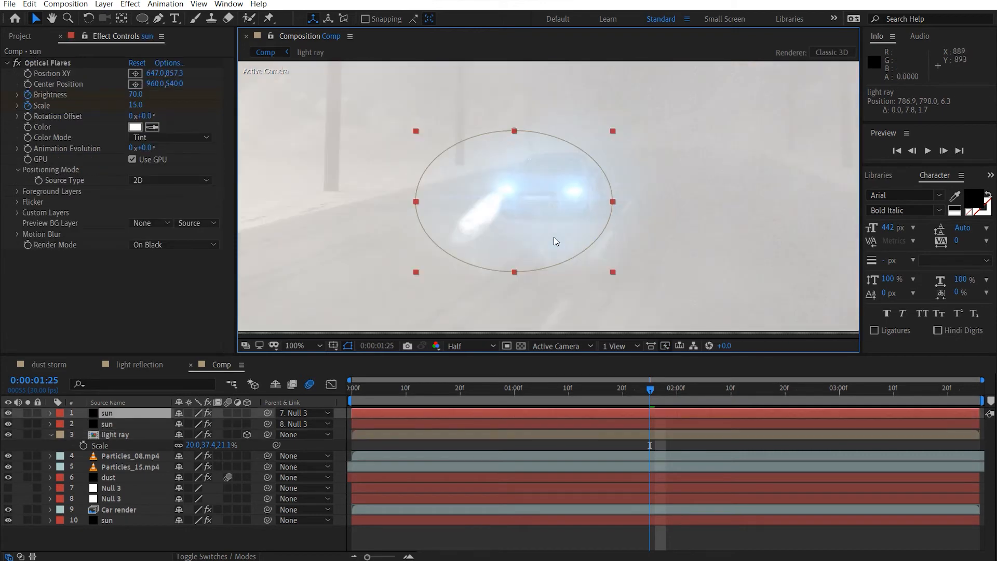
pyautogui.press('.')
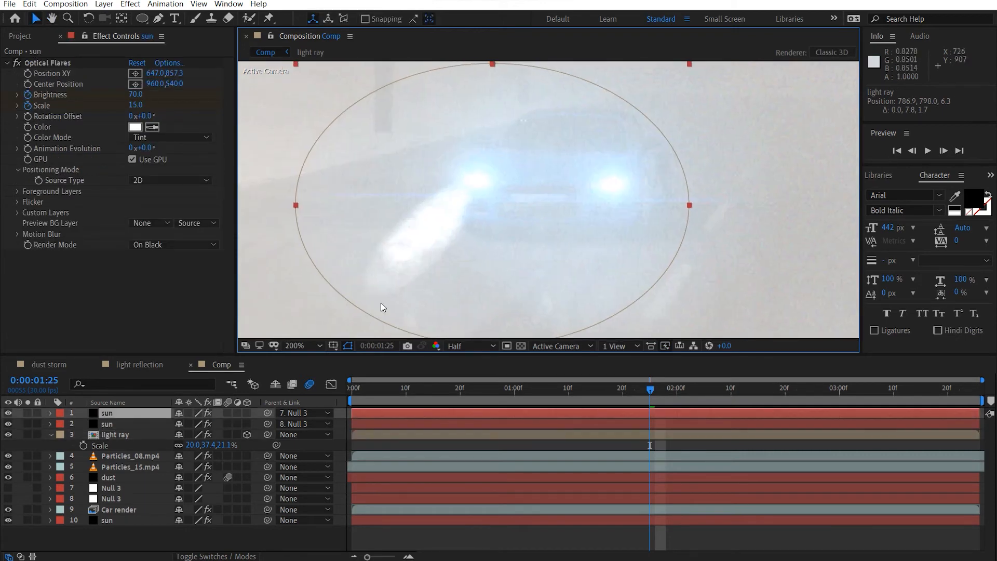
# Step: Duplicate the light ray layer and place the copy on the right headlight at about 922.5, 799.7, -15.2
pyautogui.click(141, 435)
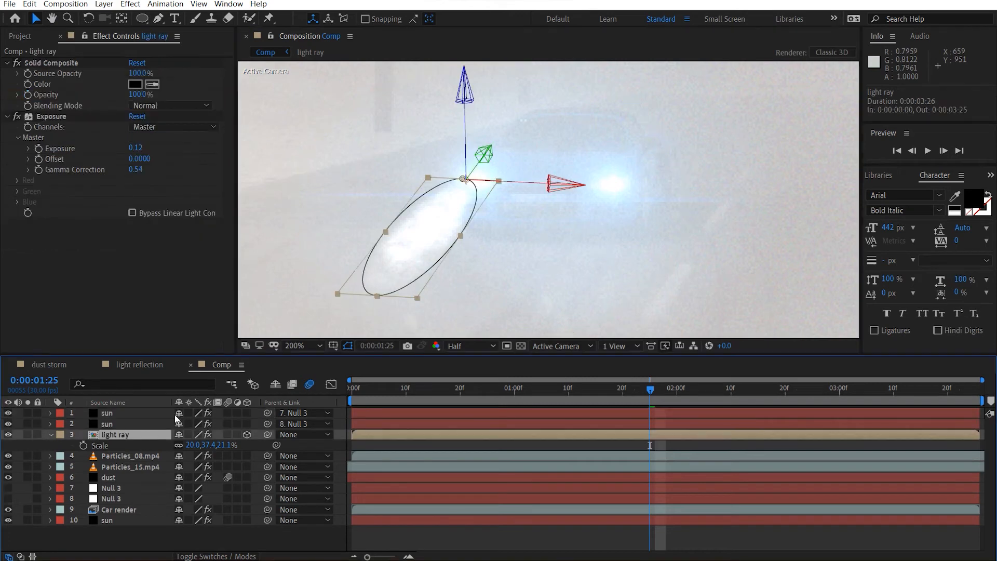
pyautogui.hotkey('ctrl', 'd')
pyautogui.moveTo(556, 186); pyautogui.dragTo(699, 186)
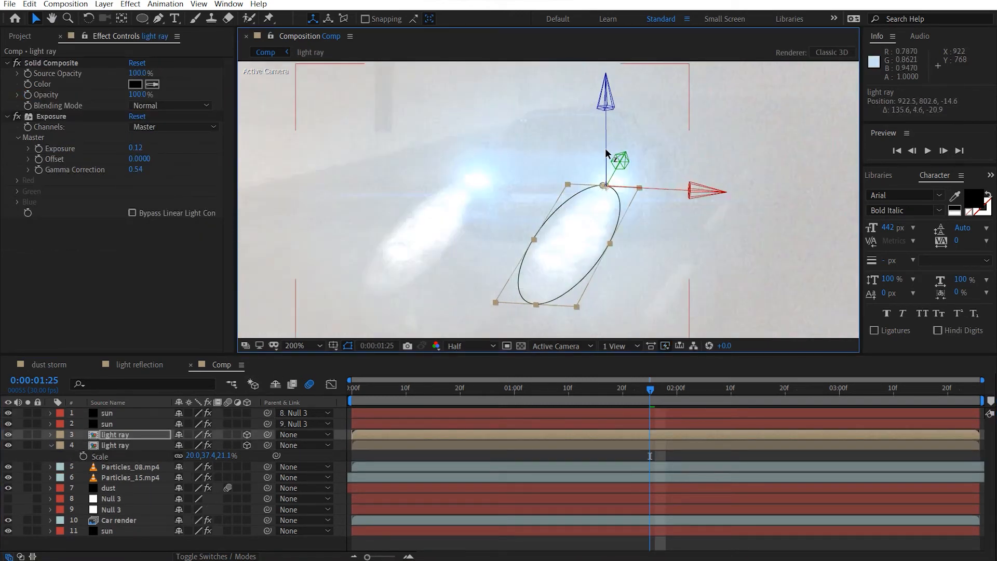
pyautogui.moveTo(606, 148); pyautogui.dragTo(606, 146)
pyautogui.click(472, 246)
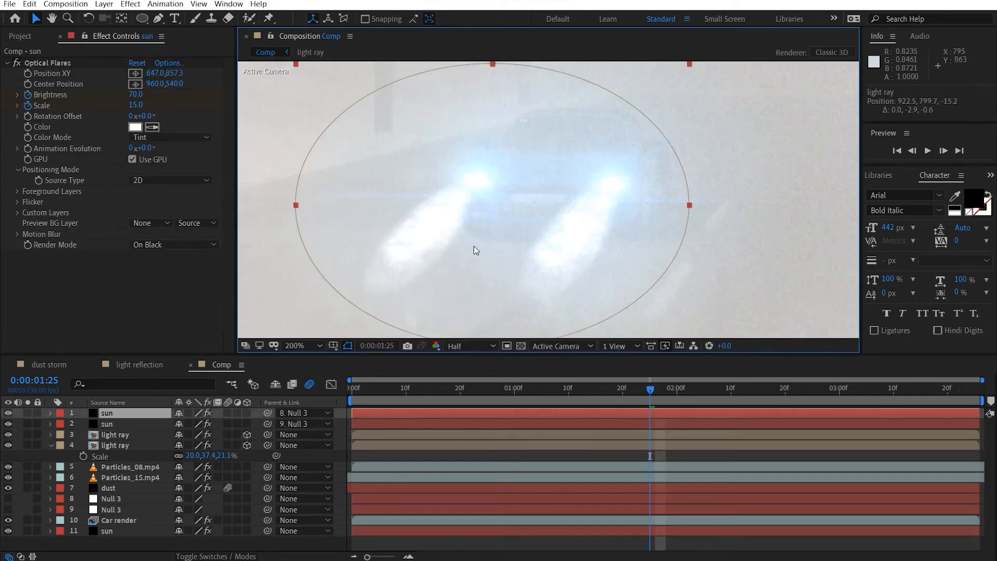
pyautogui.scroll(-1, 500, 247)
pyautogui.click(595, 319)
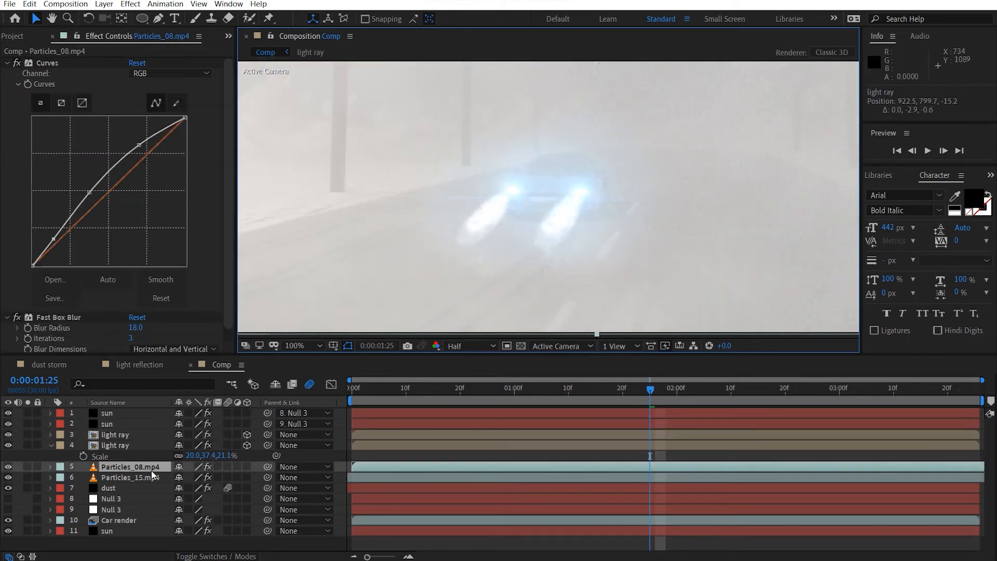
# Step: Parent the left light ray to the null in layer 8 and the right one to the null in layer 9, and display layer names
pyautogui.click(171, 442)
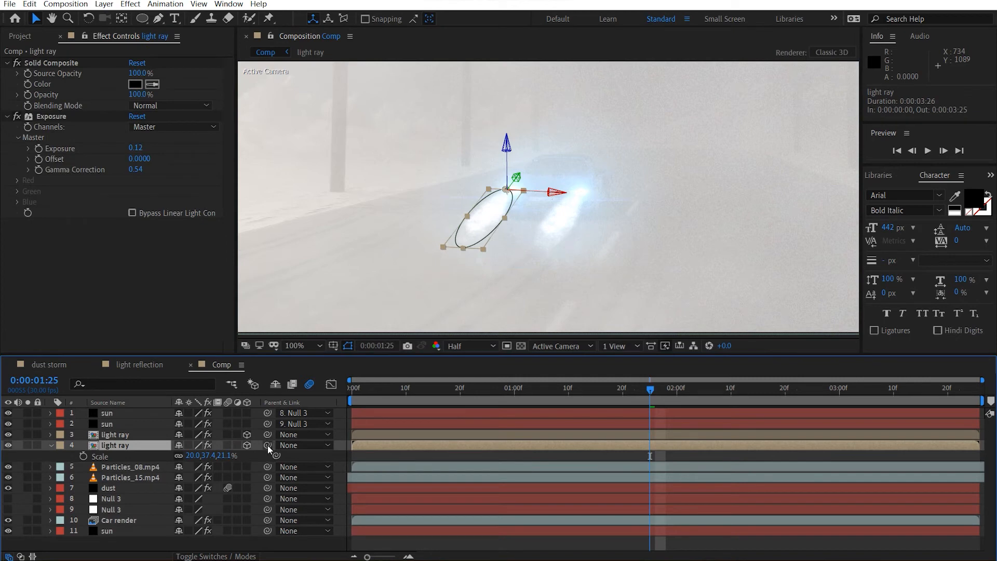
pyautogui.moveTo(267, 444); pyautogui.dragTo(138, 495)
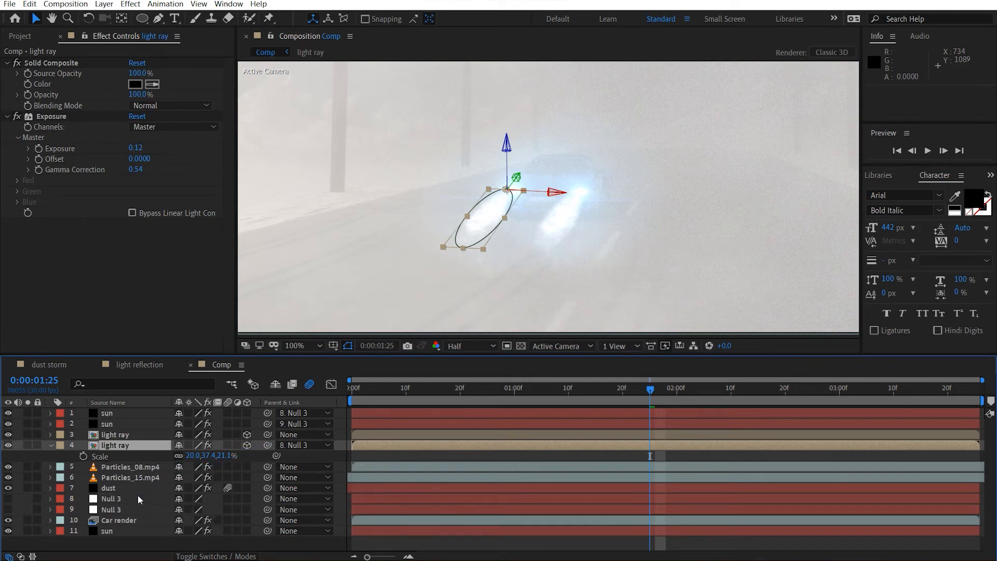
pyautogui.moveTo(270, 436); pyautogui.dragTo(144, 513)
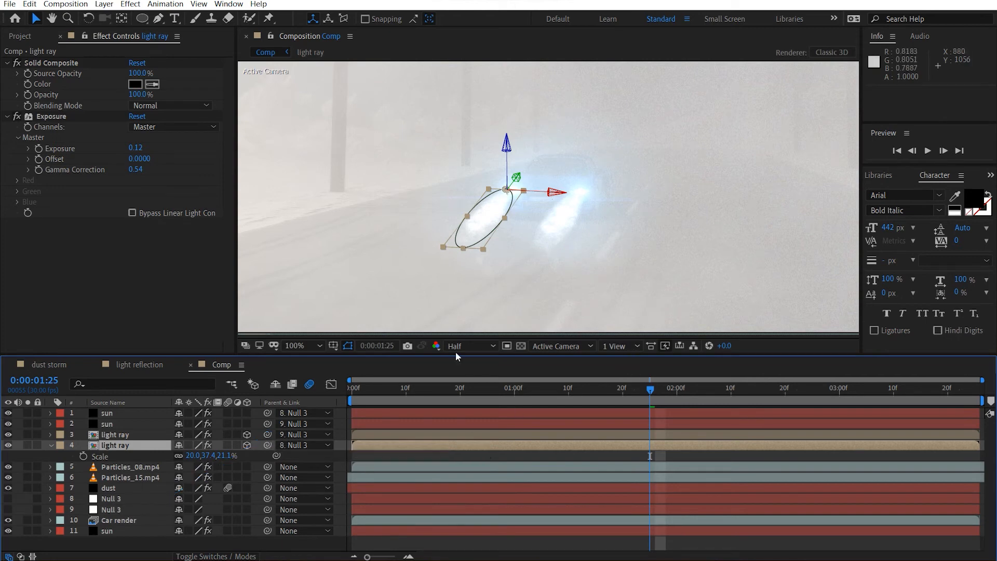
pyautogui.click(121, 403)
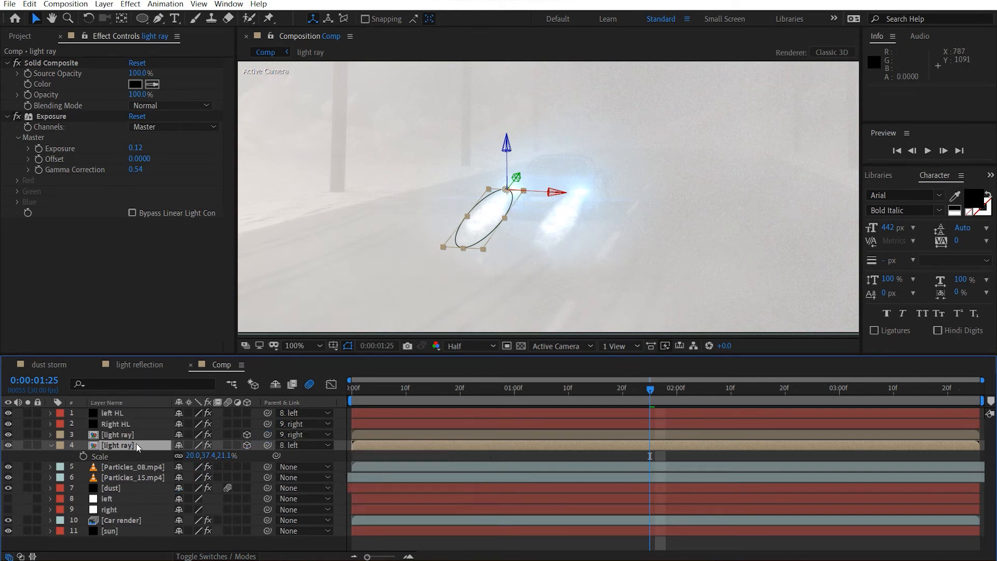
# Step: Check how the two beams follow the headlights at different times, including 0:00:00:27 and 0:00:03:11, with the whole frame in view
pyautogui.click(668, 259)
pyautogui.click(500, 388)
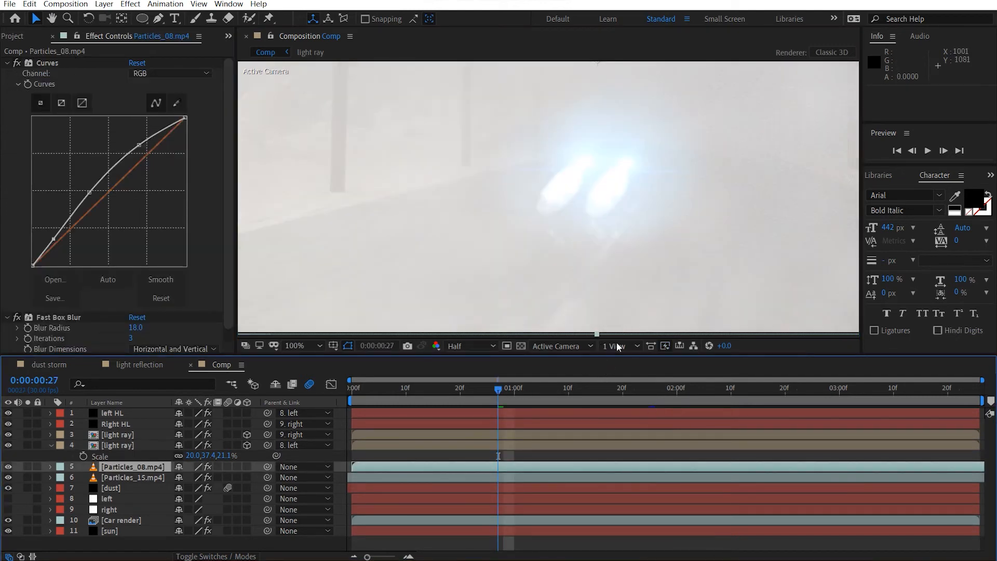
pyautogui.click(900, 392)
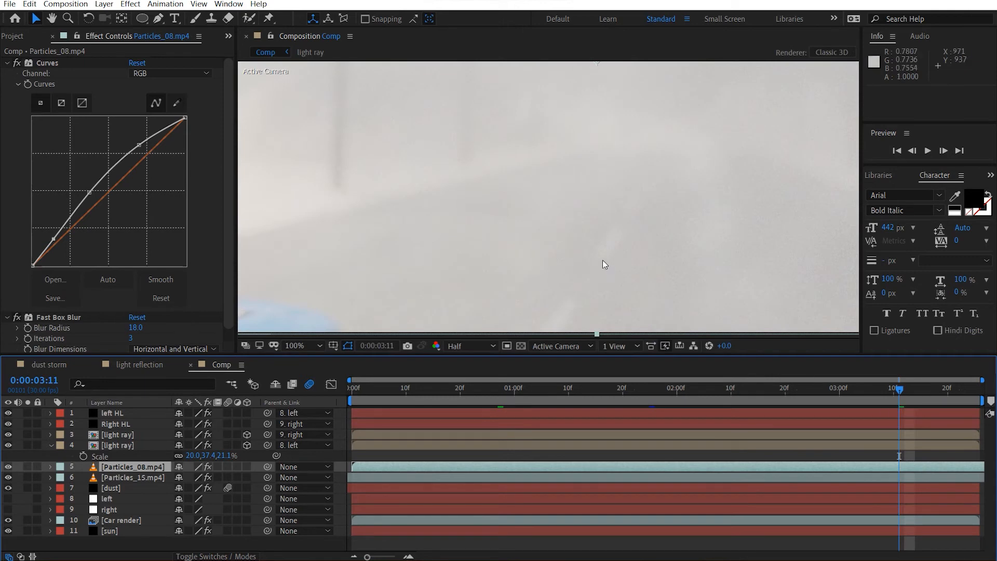
pyautogui.scroll(-4, 602, 260)
pyautogui.click(715, 391)
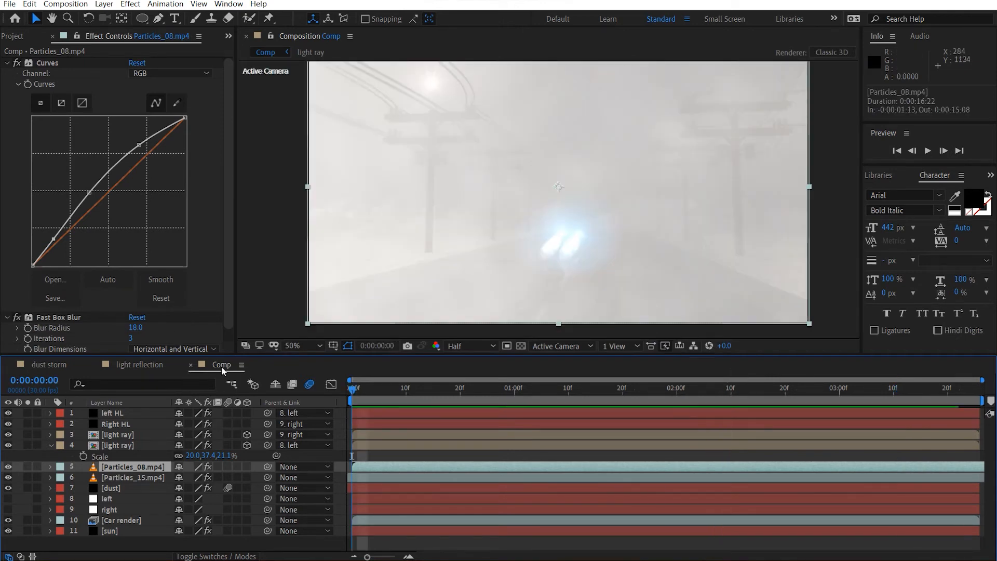
# Step: Preview the composition's playback and set the Particles_15.mp4 layer's opacity to 30%
pyautogui.press('space')
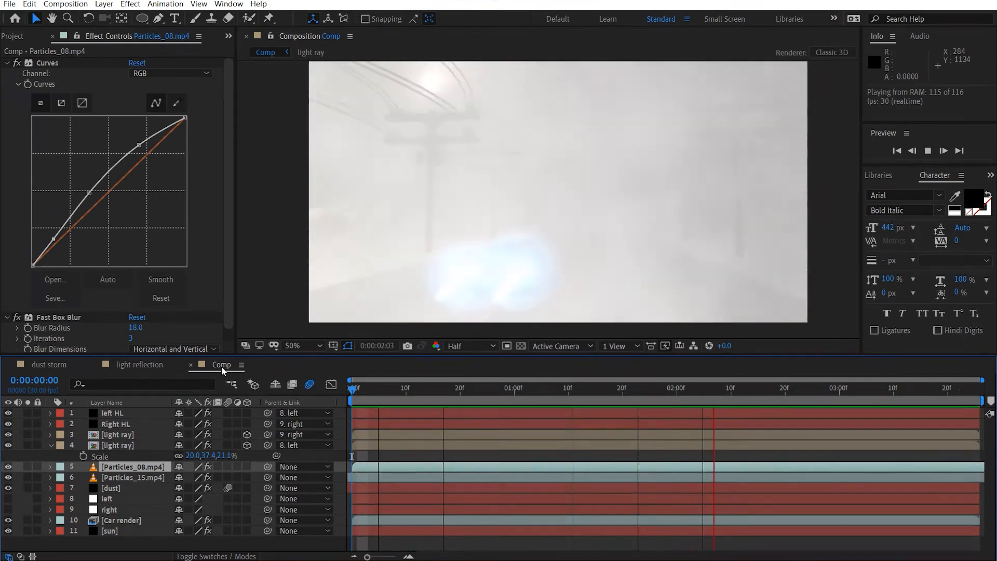
pyautogui.press('space')
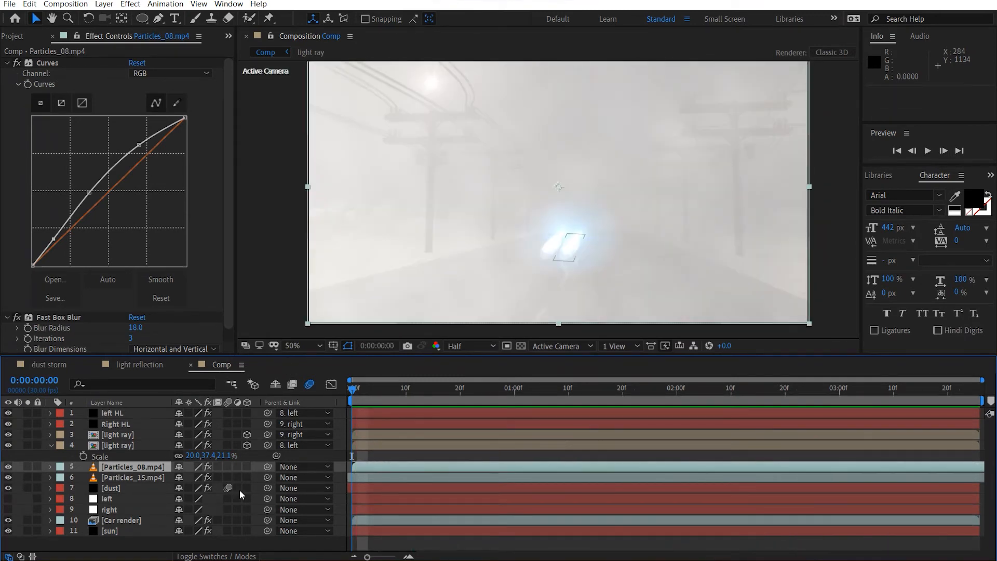
pyautogui.click(49, 445)
pyautogui.click(131, 466)
pyautogui.press('t')
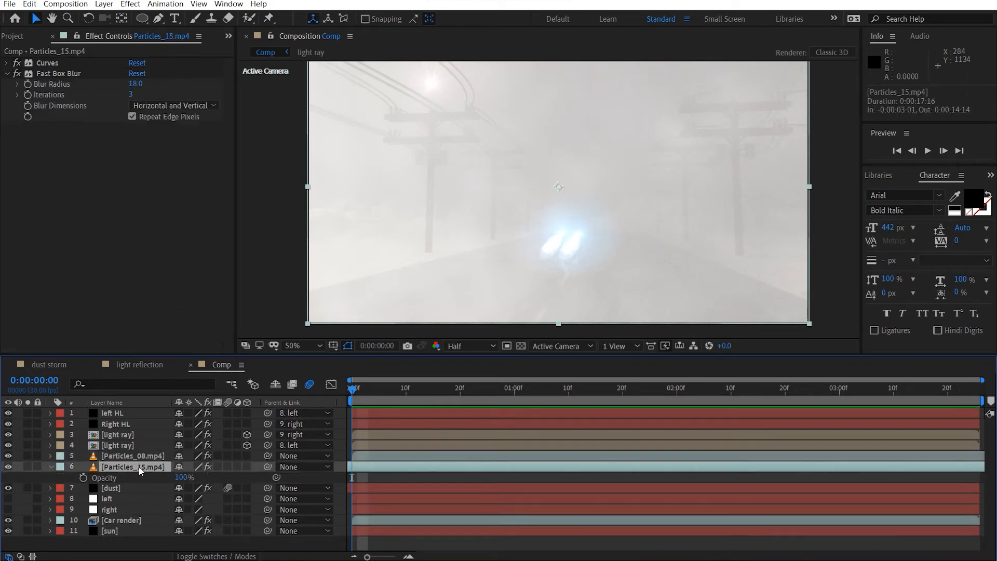
pyautogui.click(182, 477)
pyautogui.write('30')
pyautogui.press('Return')
# Step: Set the Particles_08.mp4 layer's opacity to 75% and collapse the properties of both particle layers
pyautogui.click(130, 457)
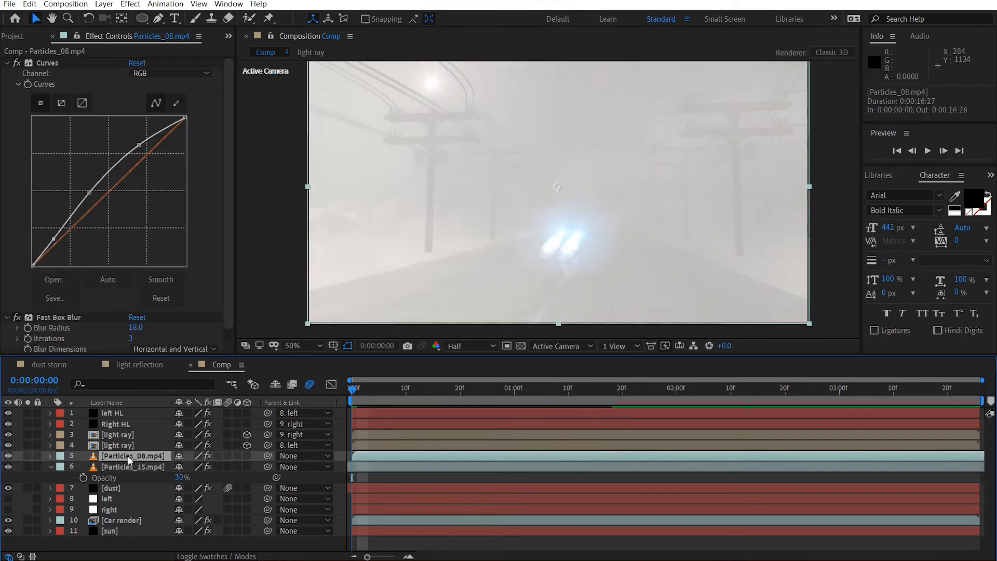
pyautogui.press('t')
pyautogui.click(183, 466)
pyautogui.write('75')
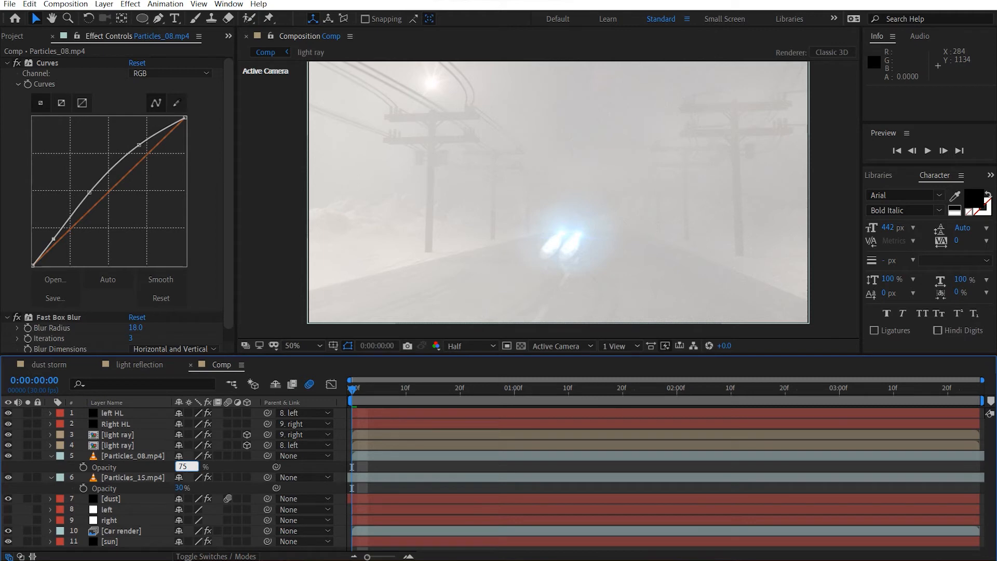
pyautogui.press('Return')
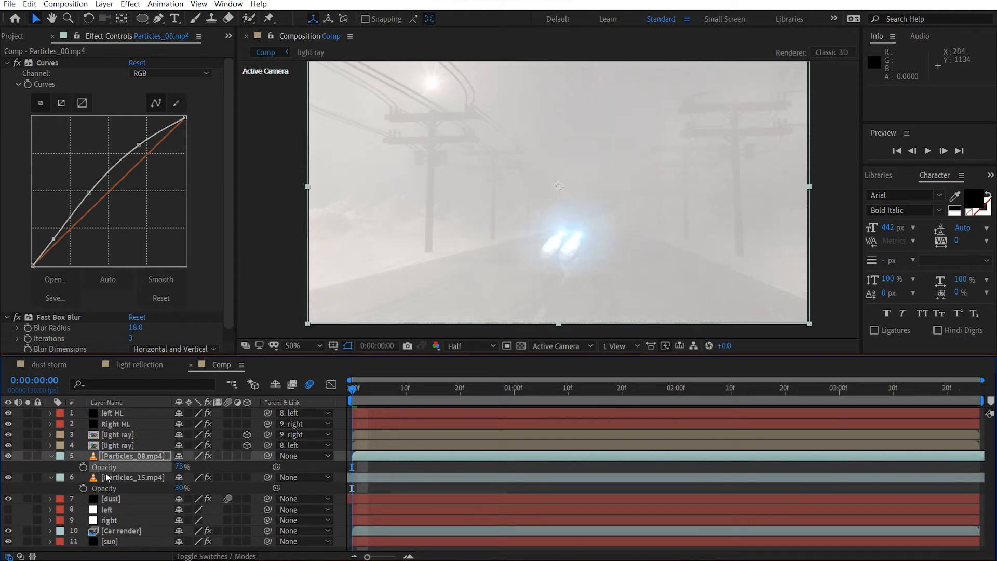
pyautogui.click(54, 457)
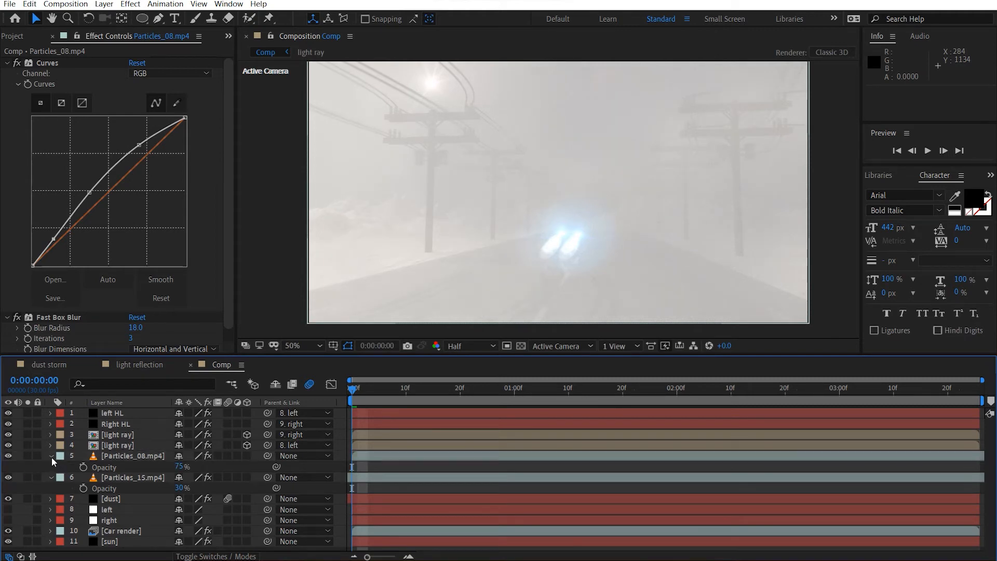
pyautogui.click(51, 457)
pyautogui.click(51, 466)
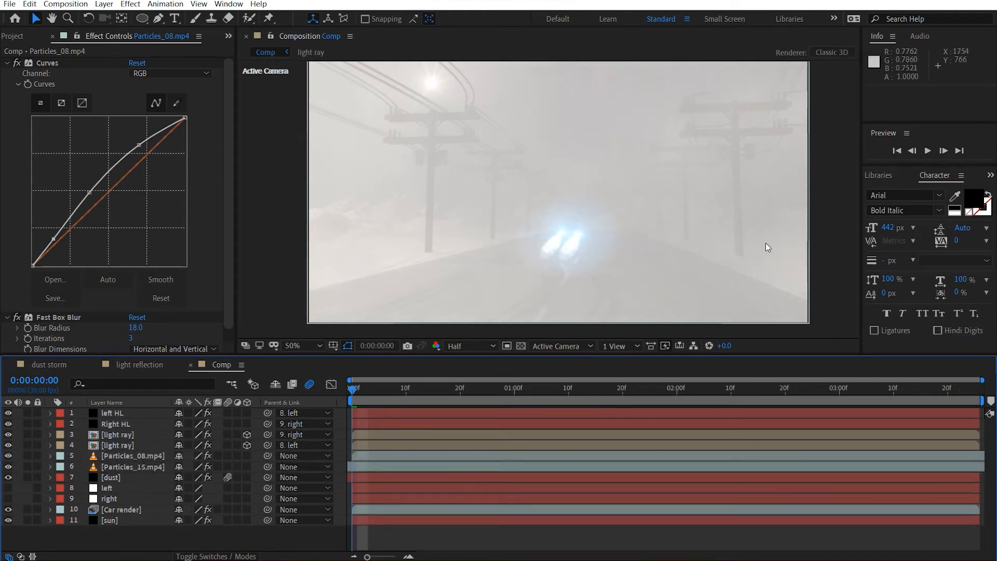
# Step: Add two adjustment layers and place them between the Right HL layer and the light ray layers
pyautogui.click(824, 207)
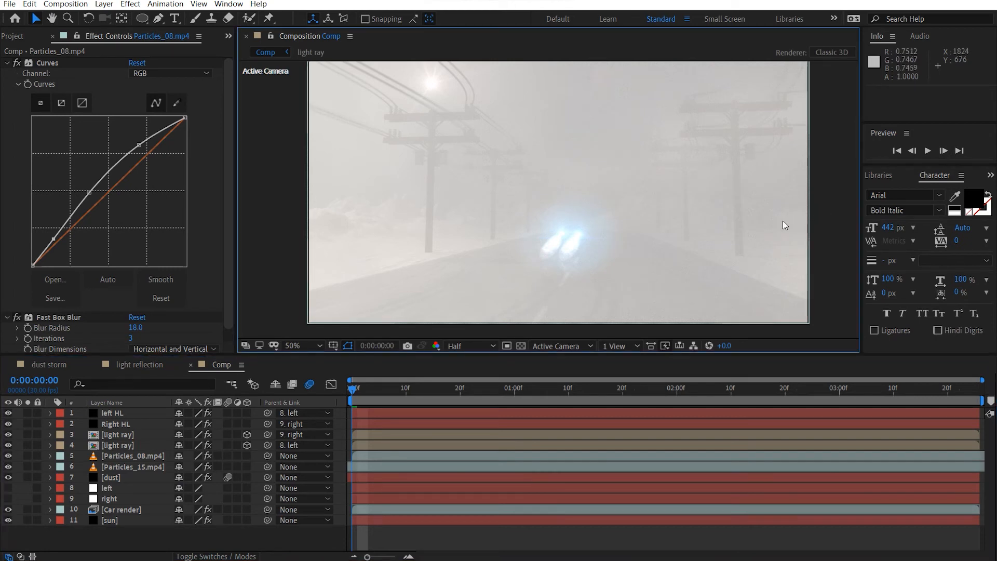
pyautogui.hotkey('ctrl', 'alt', 'y')
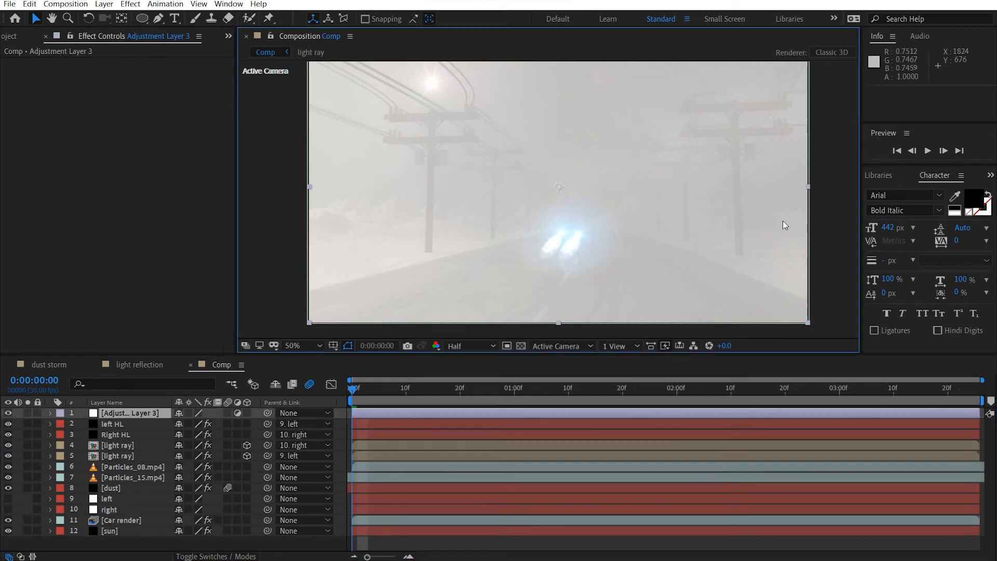
pyautogui.hotkey('ctrl', 'alt', 'y')
pyautogui.click(151, 424)
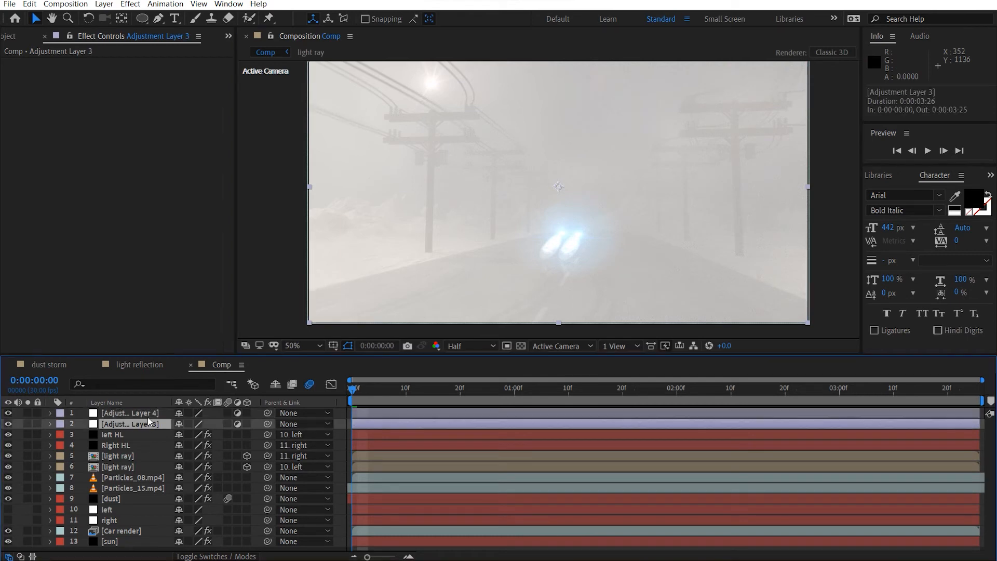
pyautogui.keyDown('shift'); pyautogui.click(144, 413); pyautogui.keyUp('shift')
pyautogui.moveTo(142, 411); pyautogui.dragTo(161, 452)
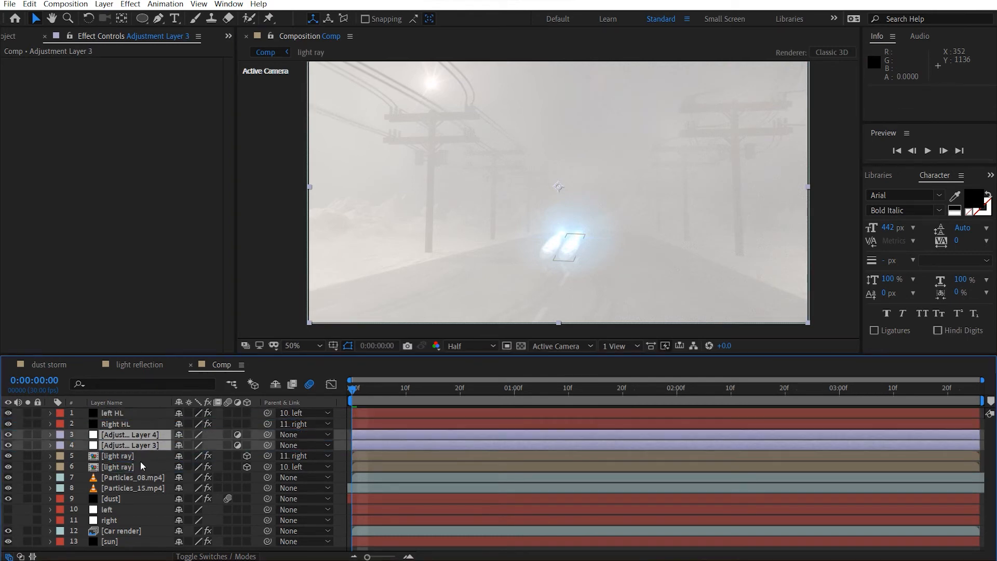
# Step: Rename the new adjustment layers CC and Vignette, and place CC directly above Vignette
pyautogui.click(151, 445)
pyautogui.press('Return')
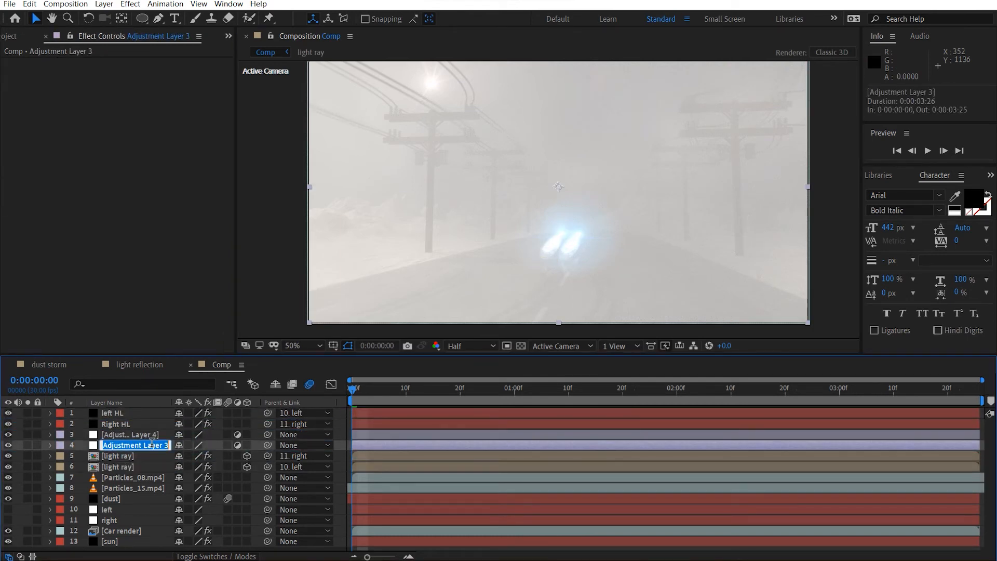
pyautogui.write('CC')
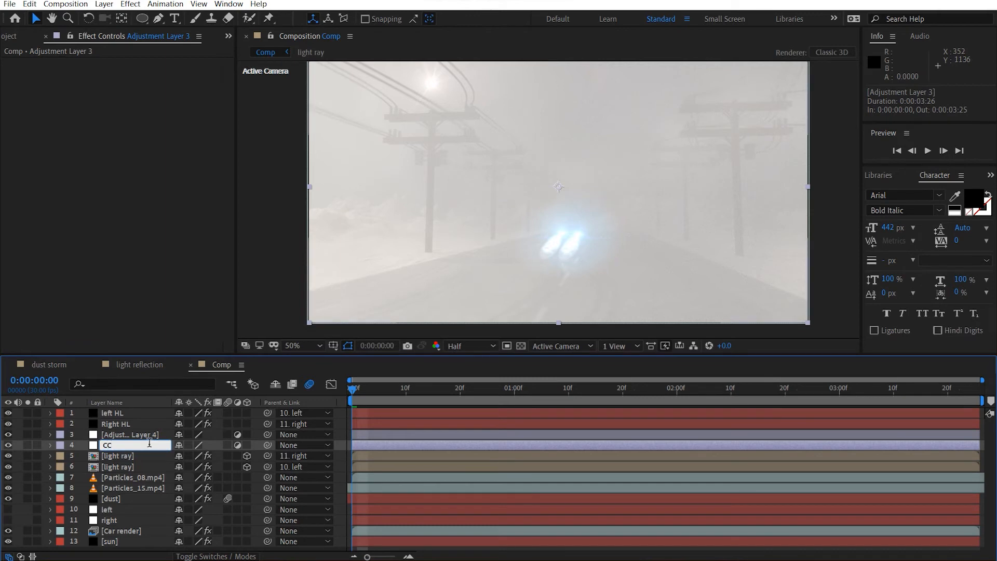
pyautogui.click(165, 437)
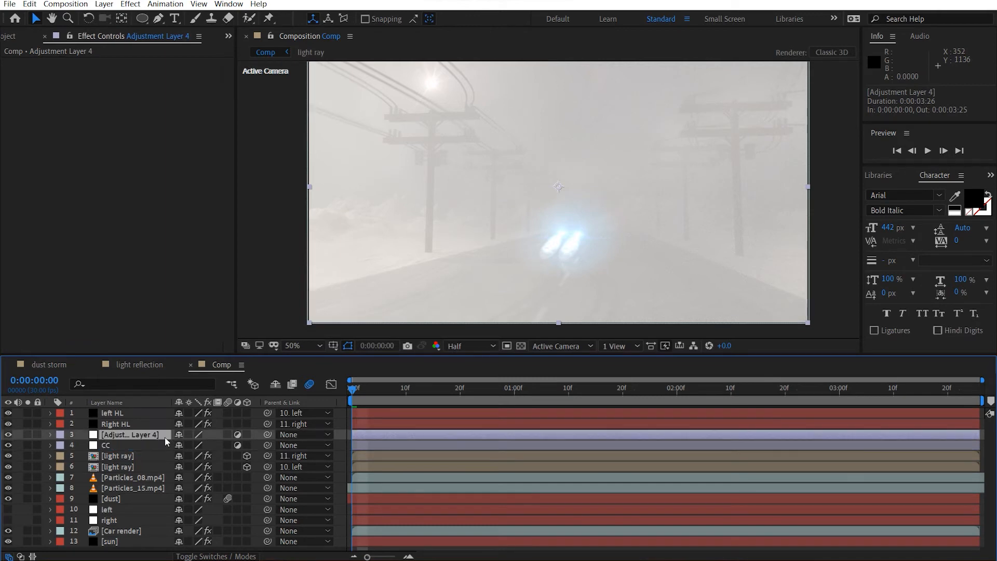
pyautogui.press('Return')
pyautogui.write('Vign')
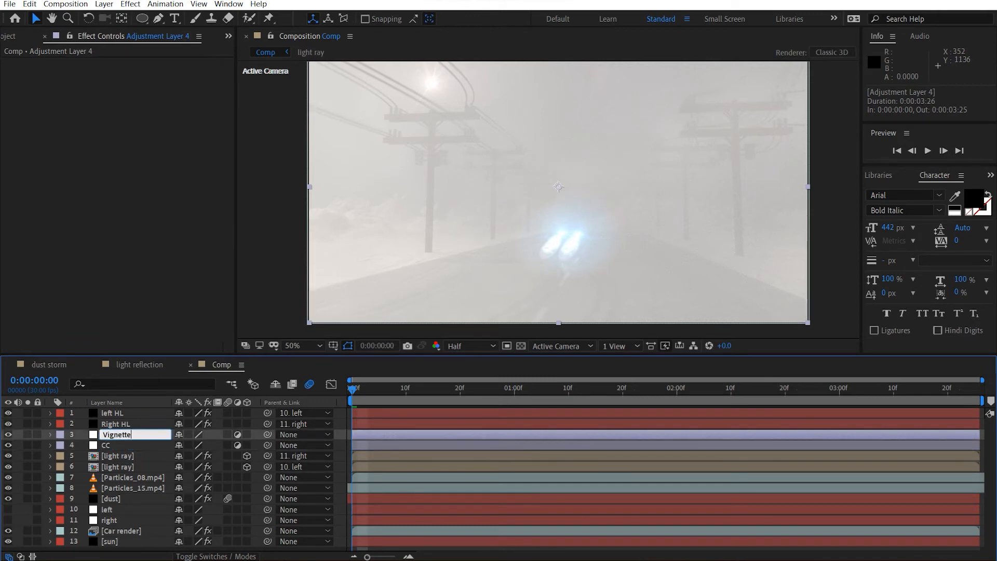
pyautogui.write('ette')
pyautogui.press('Return')
pyautogui.moveTo(139, 450); pyautogui.dragTo(147, 432)
# Step: Apply a Curves effect to the Vignette layer and pull its RGB midtones down to darken the image
pyautogui.click(126, 445)
pyautogui.hotkey('ctrl', 'space')
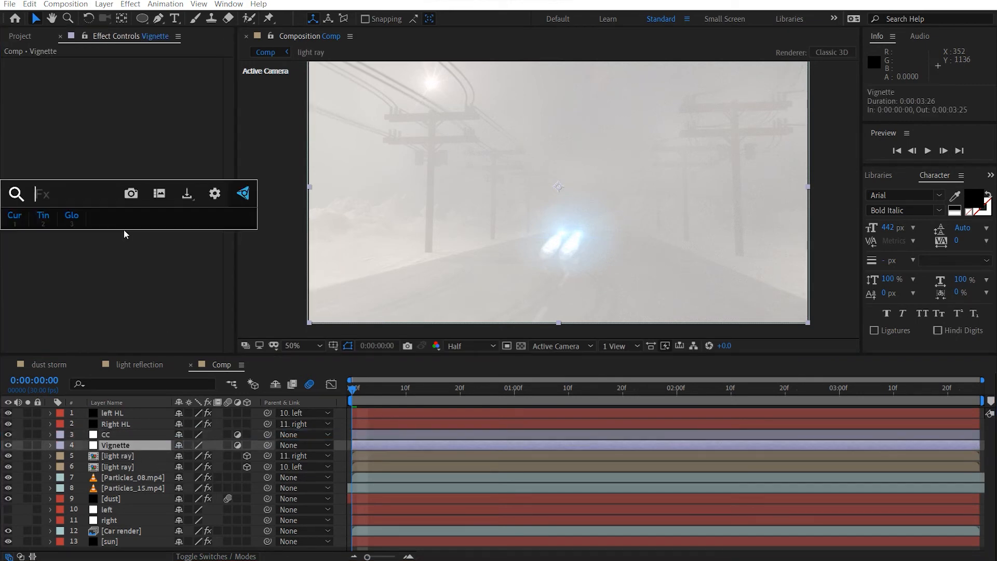
pyautogui.press('1')
pyautogui.moveTo(124, 208); pyautogui.dragTo(125, 208)
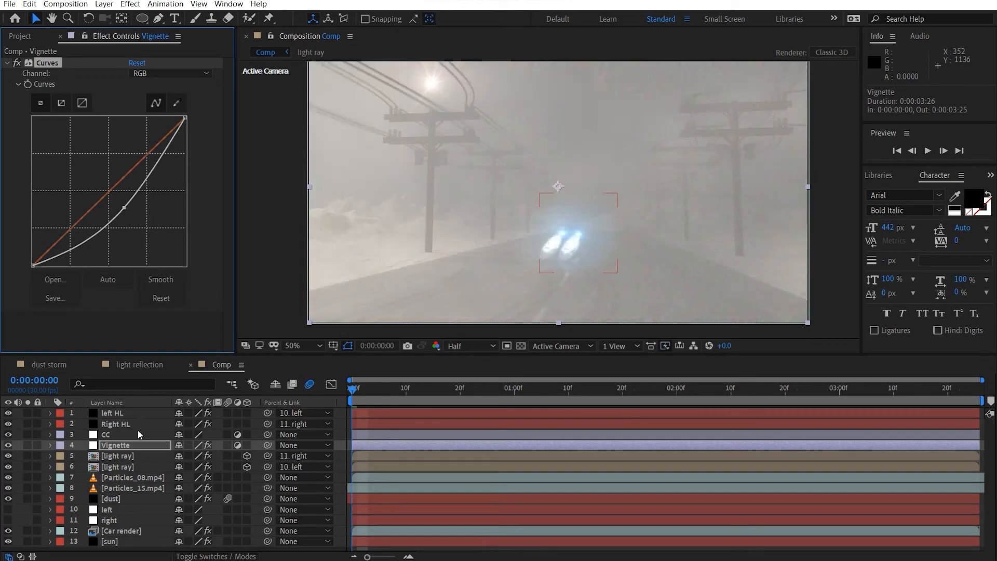
# Step: Add a full-frame elliptical mask to the Vignette layer, set it to Subtract and feather it by 273 pixels
pyautogui.doubleClick(142, 19)
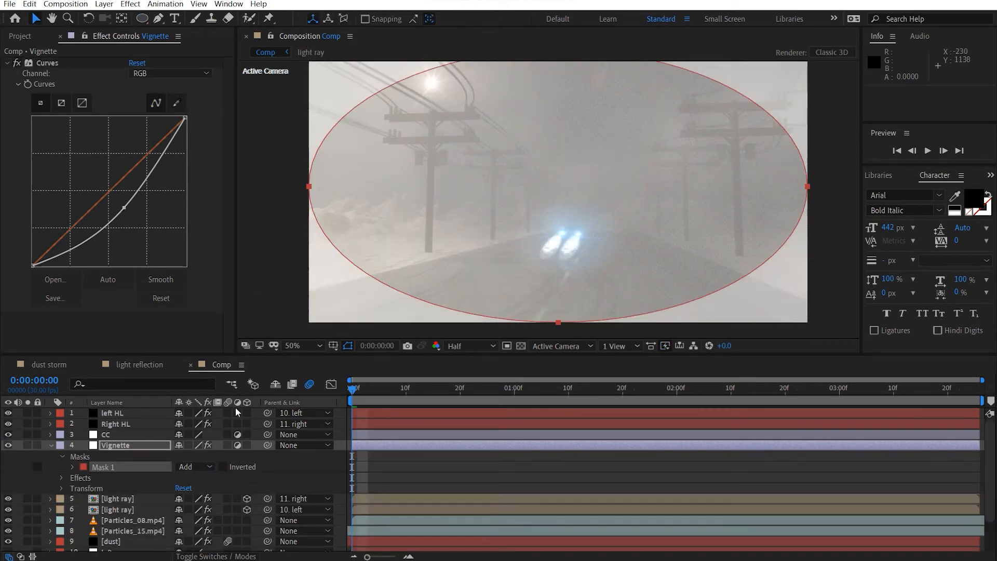
pyautogui.click(192, 467)
pyautogui.click(197, 500)
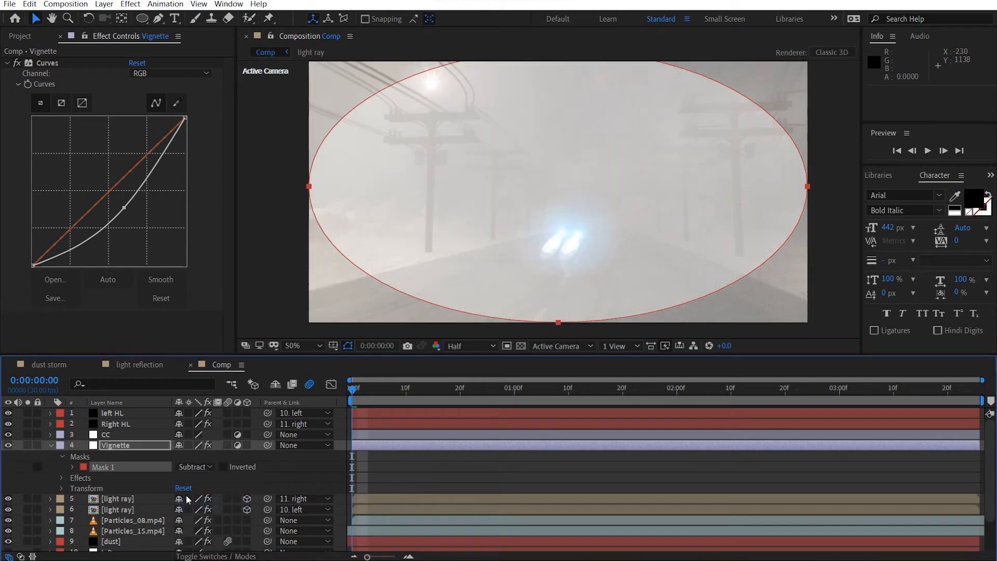
pyautogui.press('f')
pyautogui.moveTo(199, 466); pyautogui.dragTo(377, 464)
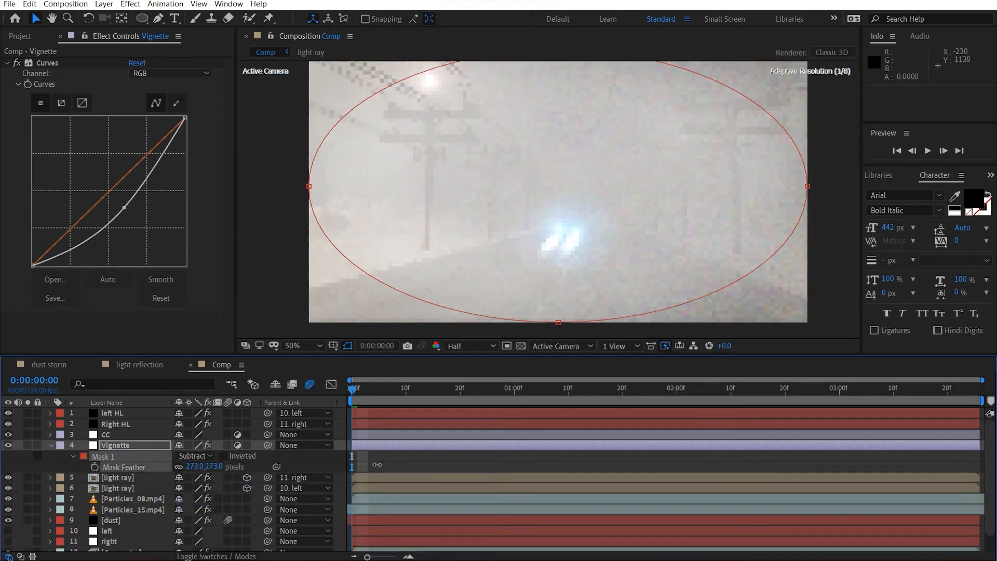
# Step: Apply Curves, Tint and Noise effects to the CC layer
pyautogui.click(123, 434)
pyautogui.hotkey('ctrl', 'space')
pyautogui.press('1')
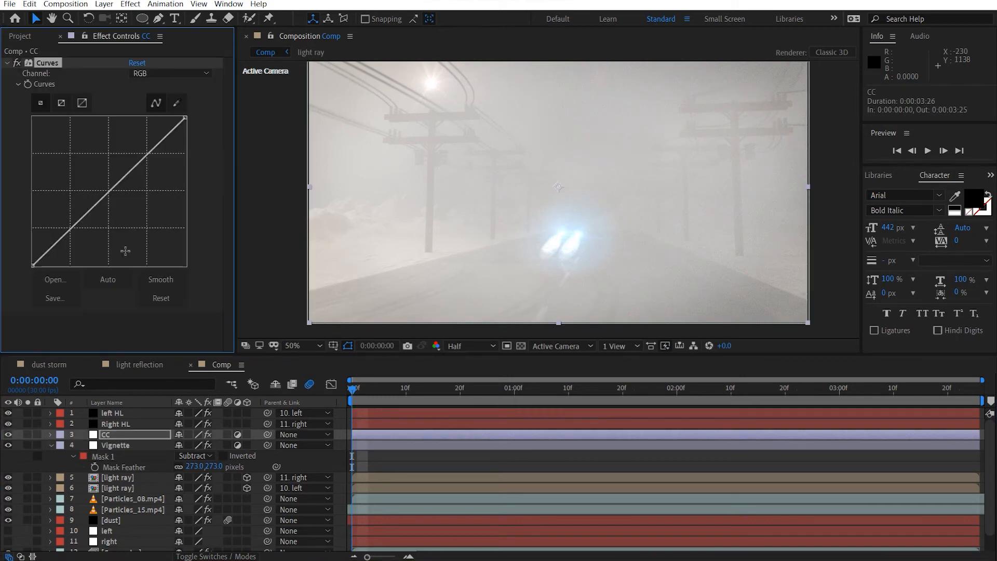
pyautogui.hotkey('ctrl', 'space')
pyautogui.press('2')
pyautogui.hotkey('ctrl', 'space')
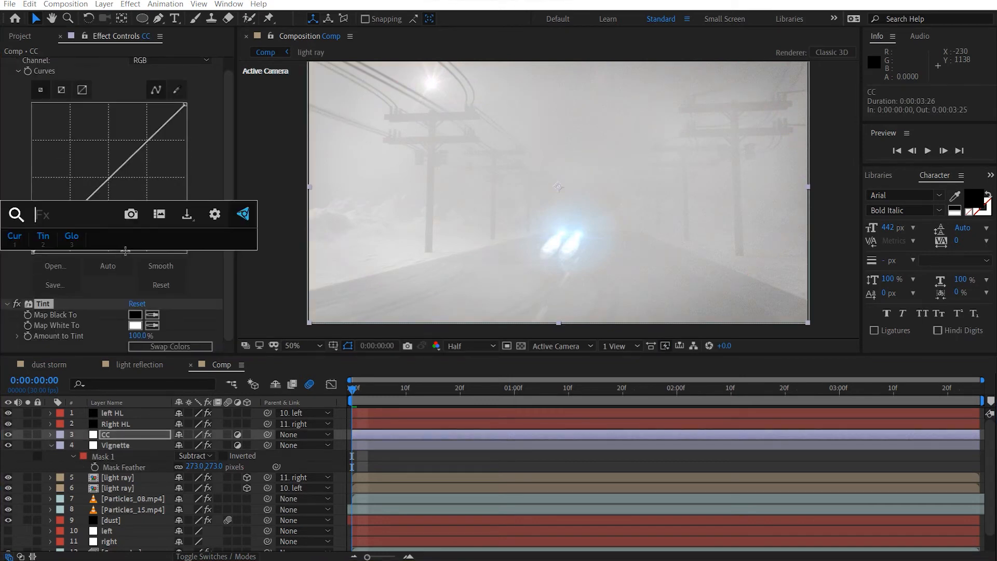
pyautogui.write('noise')
pyautogui.press('Down')
pyautogui.press('Return')
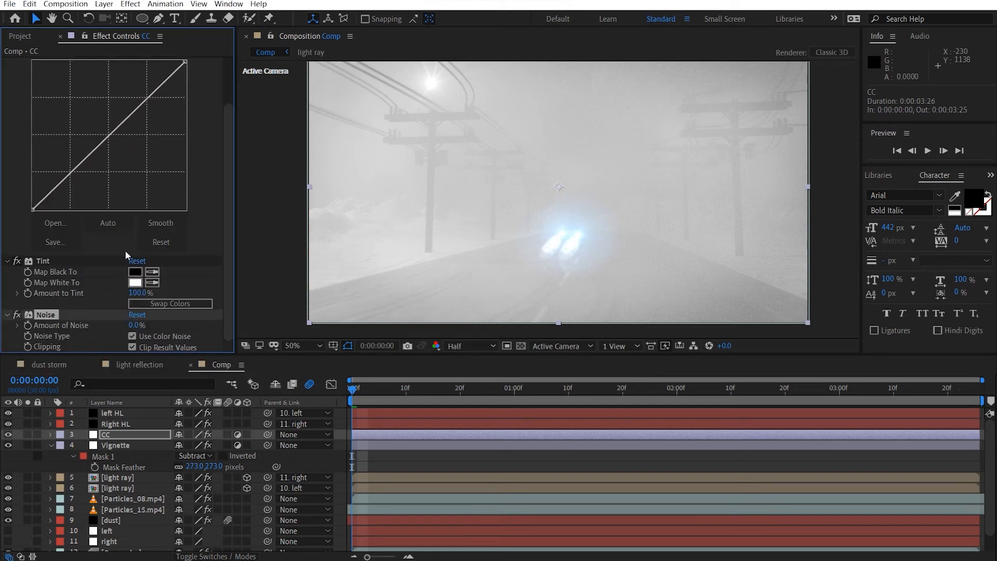
# Step: Shape the CC layer's RGB curve with two points slightly below the diagonal to darken shadows and highlights moderately
pyautogui.scroll(2, 134, 200)
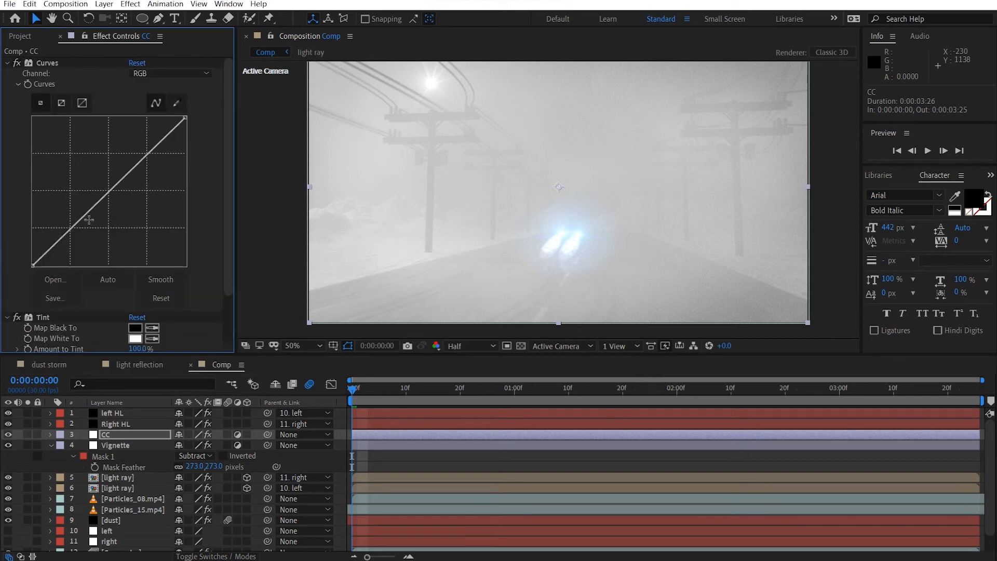
pyautogui.moveTo(83, 218); pyautogui.dragTo(73, 244)
pyautogui.moveTo(148, 167); pyautogui.dragTo(151, 174)
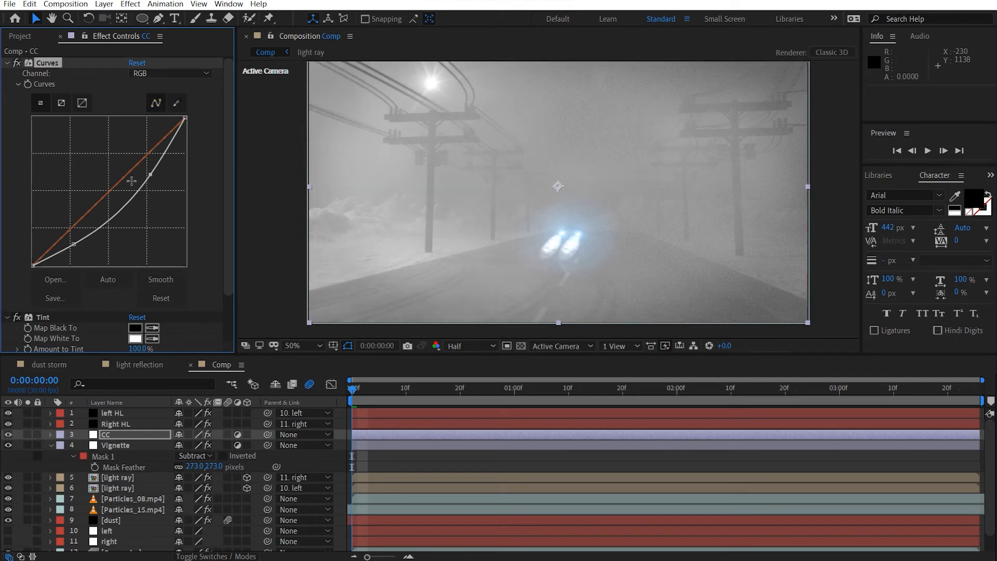
pyautogui.moveTo(150, 178); pyautogui.dragTo(148, 165)
pyautogui.moveTo(73, 244); pyautogui.dragTo(74, 240)
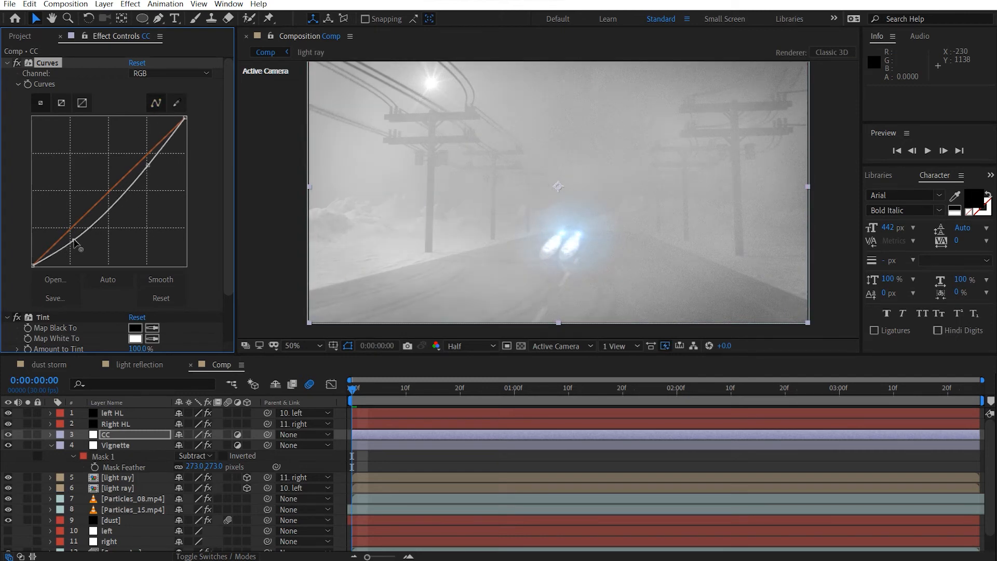
# Step: Warm the CC layer's Curves by raising the red channel slightly and lowering the blue channel slightly
pyautogui.click(158, 73)
pyautogui.click(148, 99)
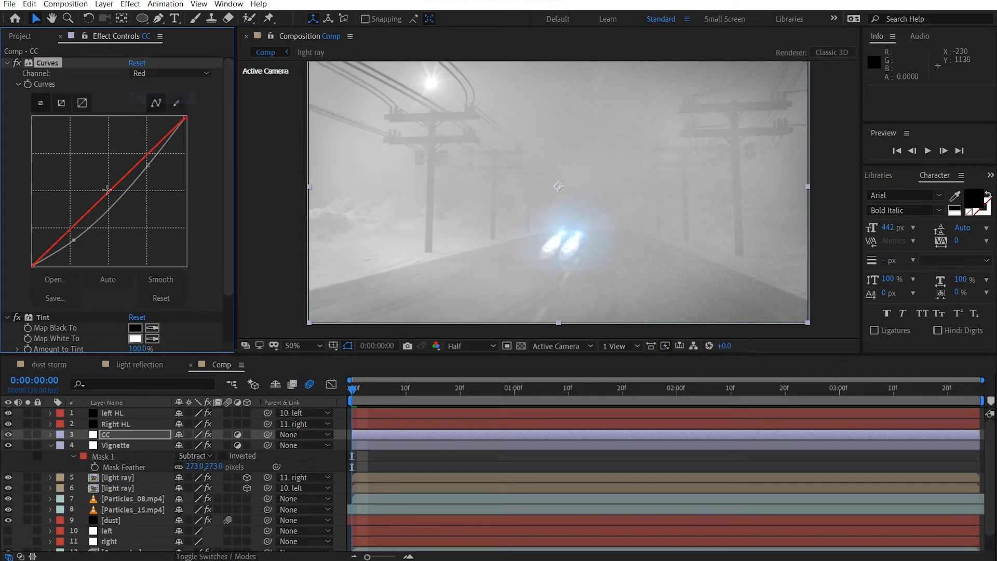
pyautogui.moveTo(105, 197); pyautogui.dragTo(108, 198)
pyautogui.click(157, 73)
pyautogui.click(148, 122)
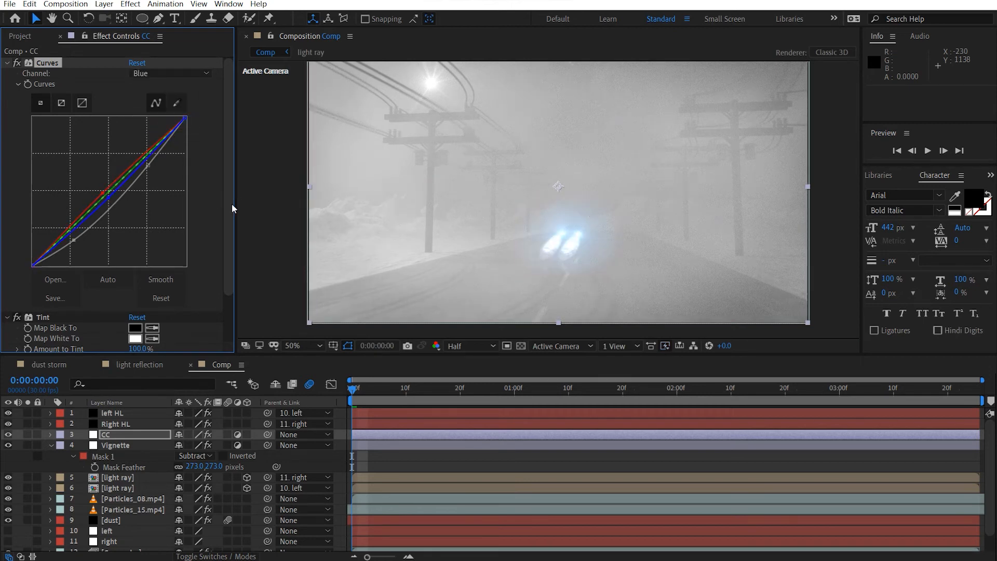
# Step: Map the CC layer's Tint white to a light orange and set Amount to Tint to 35%
pyautogui.click(135, 339)
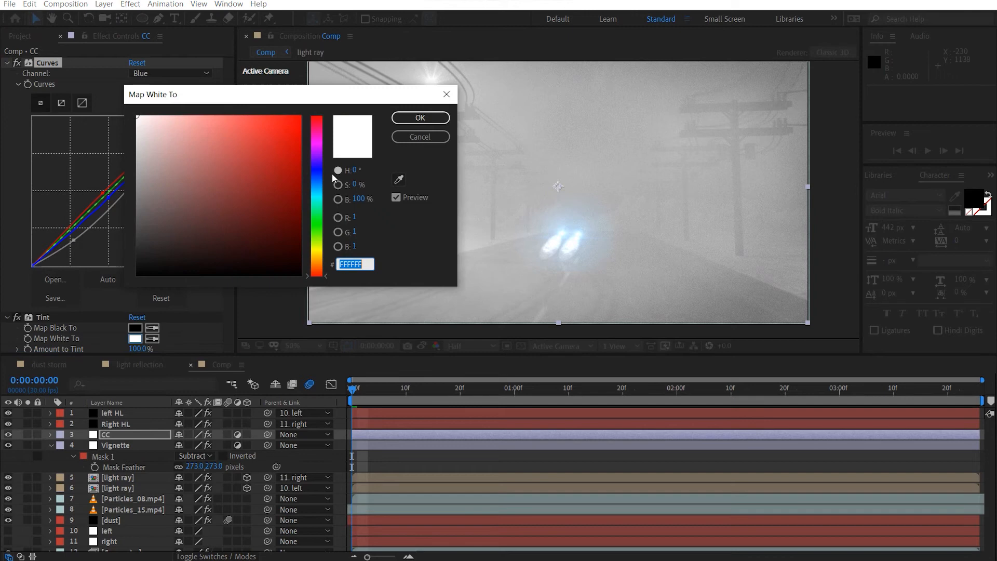
pyautogui.click(319, 263)
pyautogui.moveTo(207, 136)
pyautogui.mouseDown()
pyautogui.moveTo(151, 57)
pyautogui.moveTo(218, 39)
pyautogui.mouseUp()
pyautogui.click(419, 117)
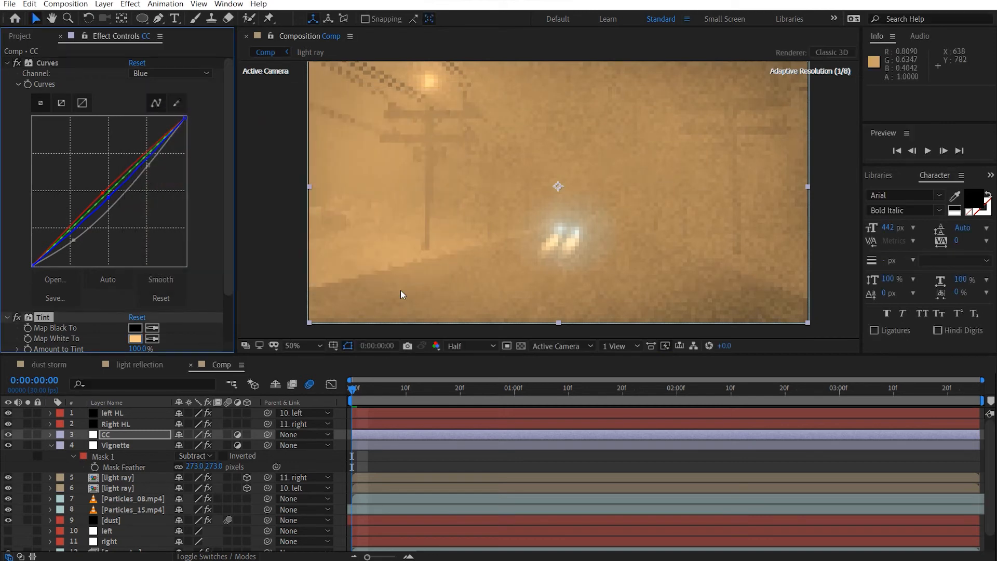
pyautogui.click(138, 348)
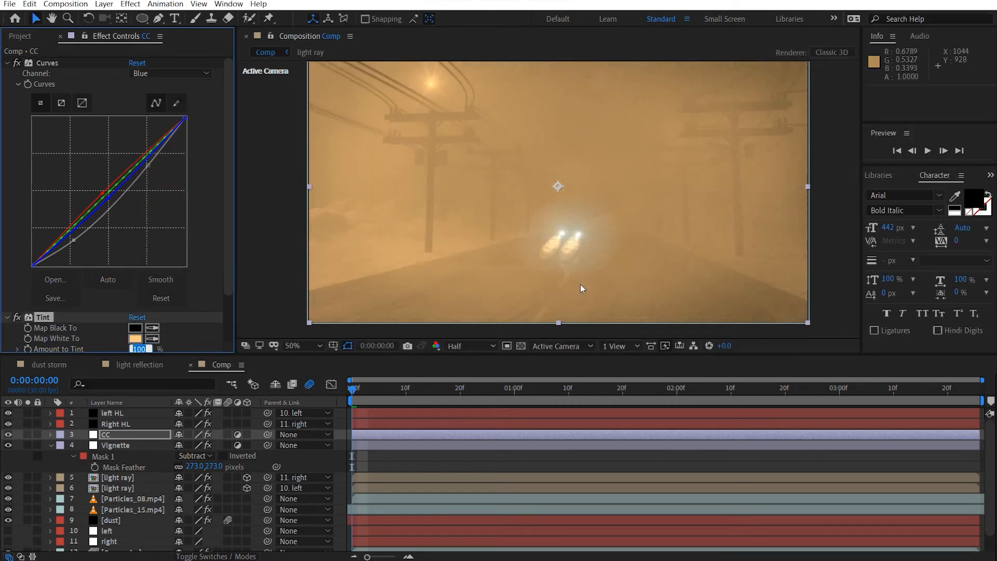
pyautogui.write('35')
pyautogui.press('Return')
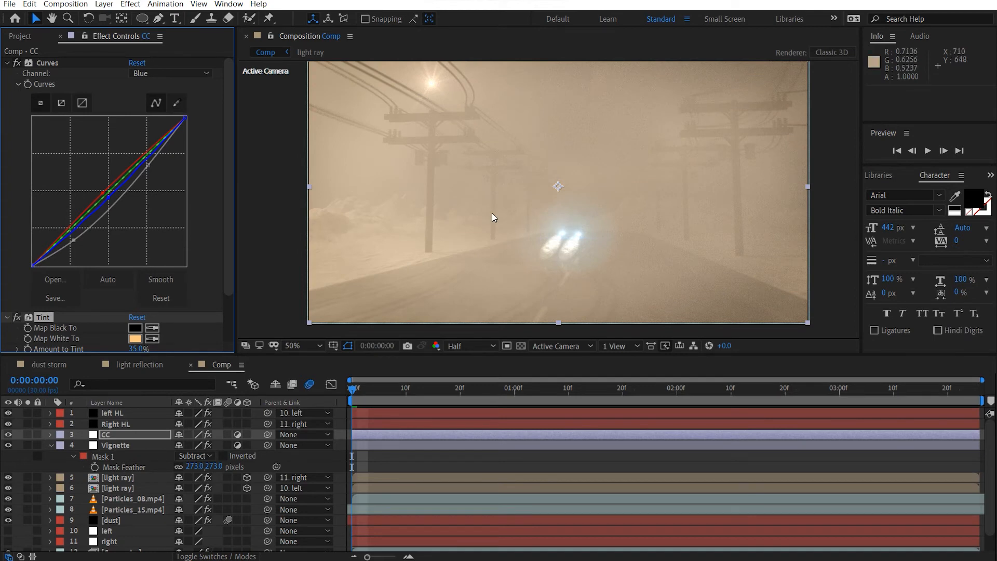
# Step: Set the Amount of Noise on the CC layer's Noise effect to 10%
pyautogui.scroll(-3, 213, 300)
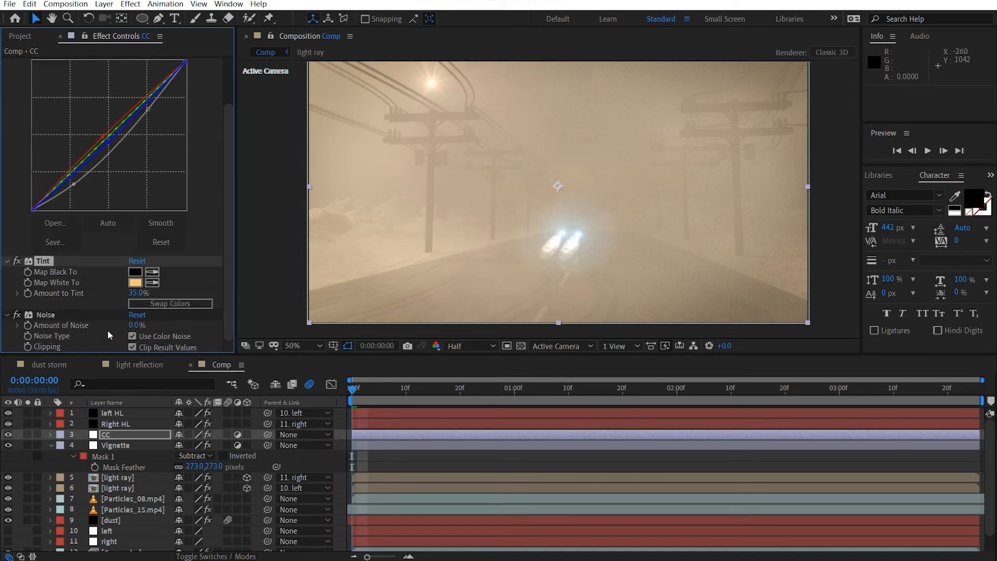
pyautogui.click(133, 325)
pyautogui.write('150')
pyautogui.press('Return')
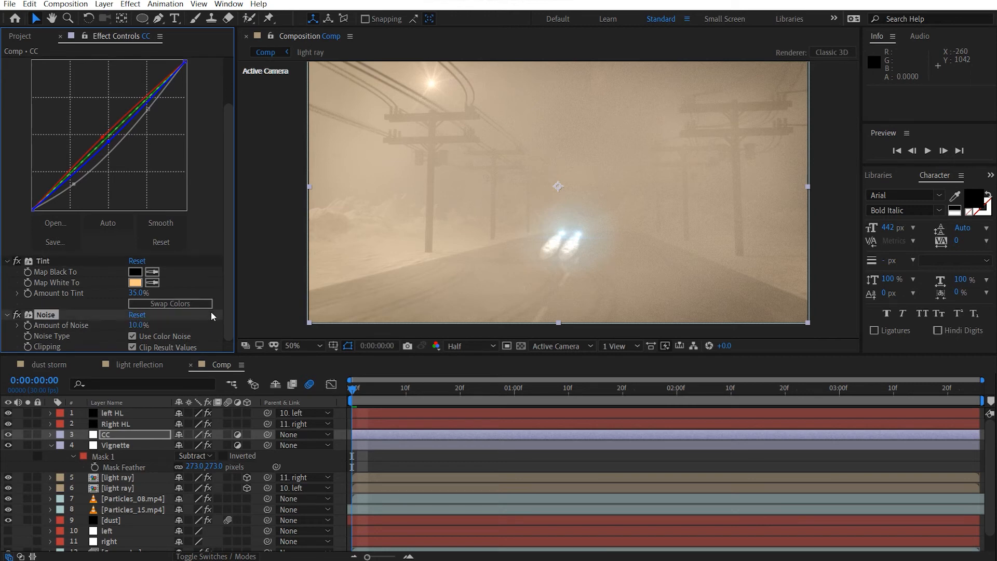
# Step: Lower the exposure of the light ray layer parented to 11. right to -0.16 and set its Gamma Correction to 0.40
pyautogui.click(51, 445)
pyautogui.click(136, 457)
pyautogui.scroll(2, 464, 201)
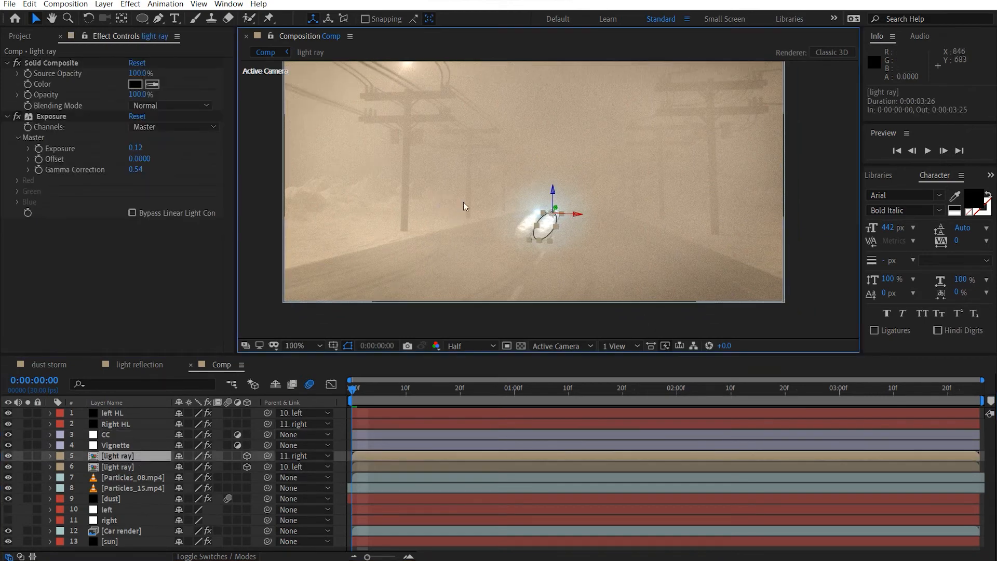
pyautogui.click(463, 347)
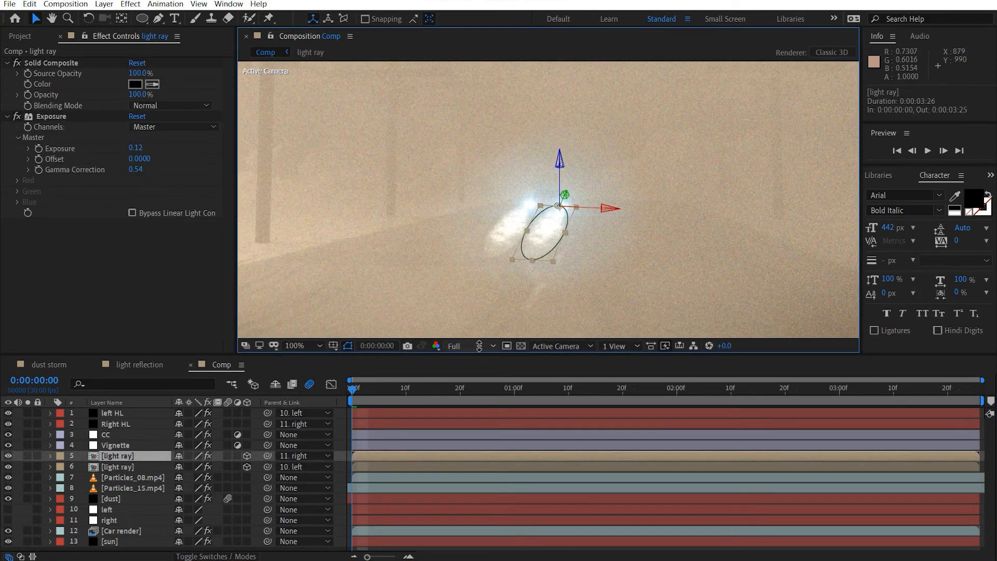
pyautogui.click(457, 334)
pyautogui.scroll(2, 518, 254)
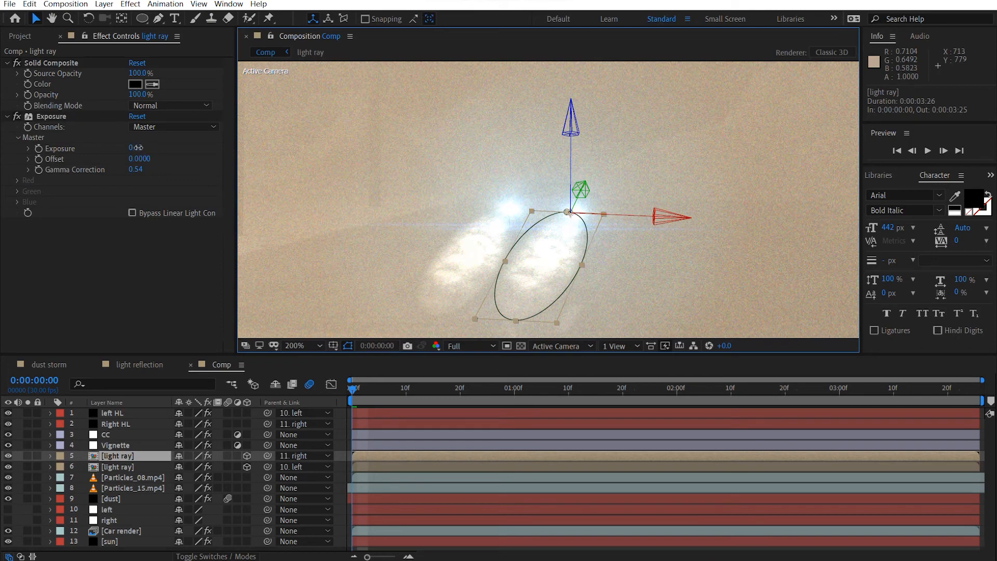
pyautogui.moveTo(135, 148); pyautogui.dragTo(134, 170)
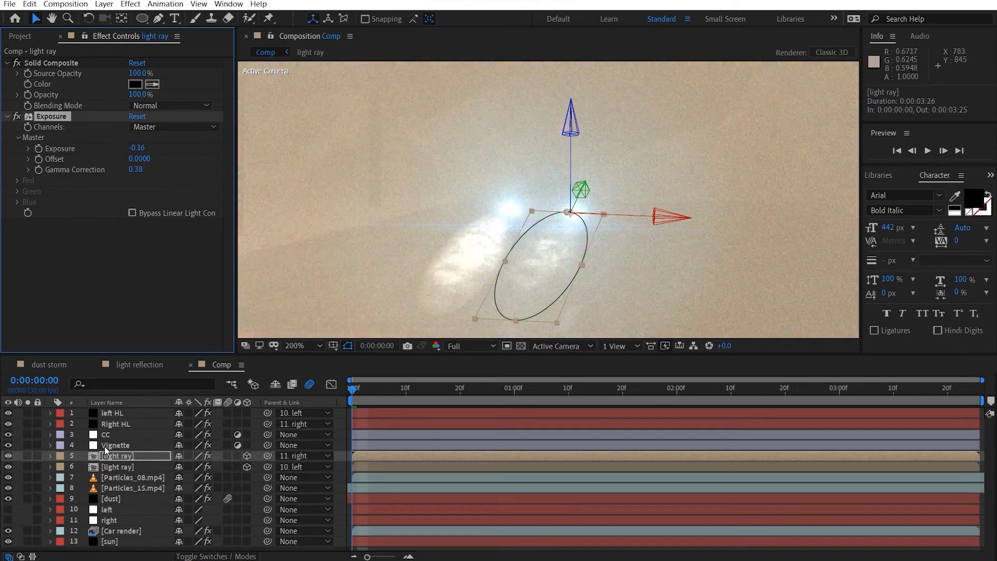
pyautogui.moveTo(141, 169)
pyautogui.mouseDown()
pyautogui.moveTo(182, 177)
pyautogui.moveTo(126, 169)
pyautogui.moveTo(141, 176)
pyautogui.mouseUp()
pyautogui.click(140, 169)
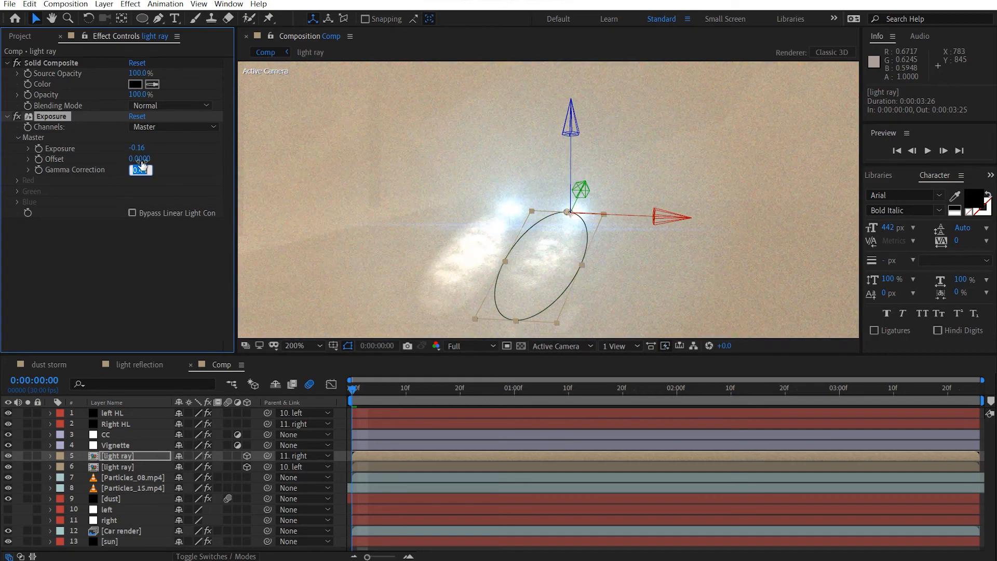
pyautogui.write('.')
# Step: Raise the Exposure value of the light ray layer parented to 11. right to 0.15
pyautogui.click(135, 150)
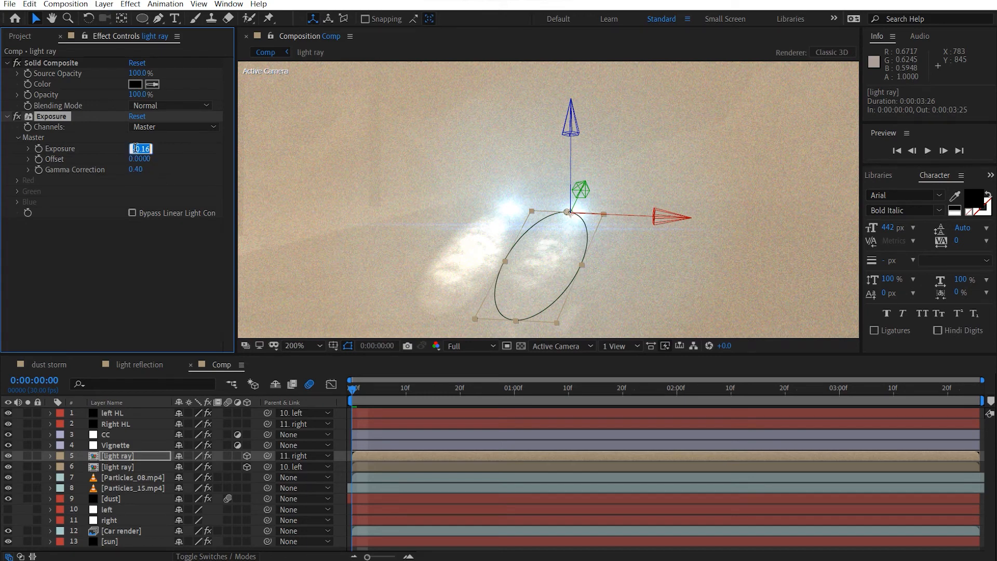
pyautogui.write('0')
pyautogui.press('Return')
pyautogui.click(135, 149)
pyautogui.write('.1')
pyautogui.press('Return')
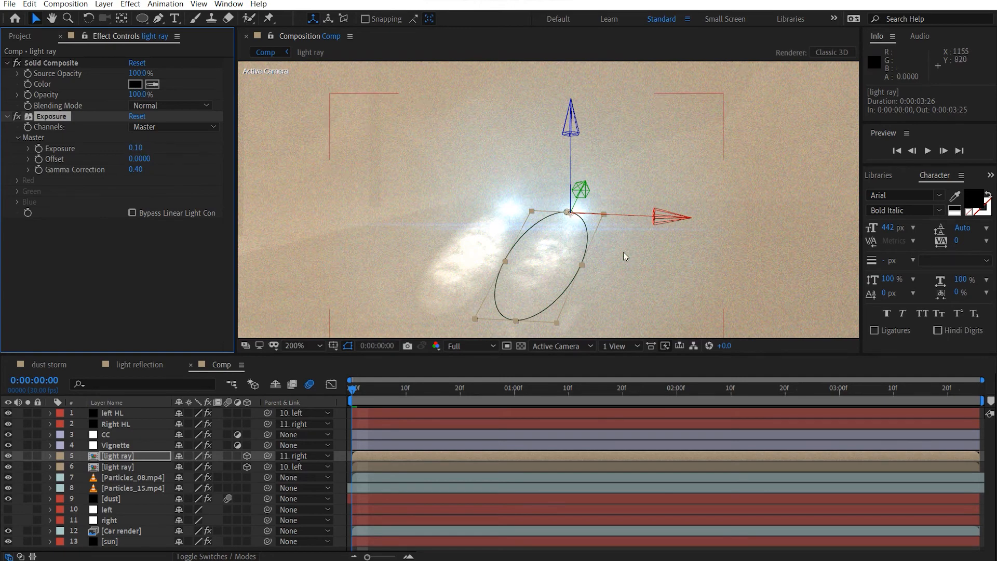
pyautogui.click(753, 262)
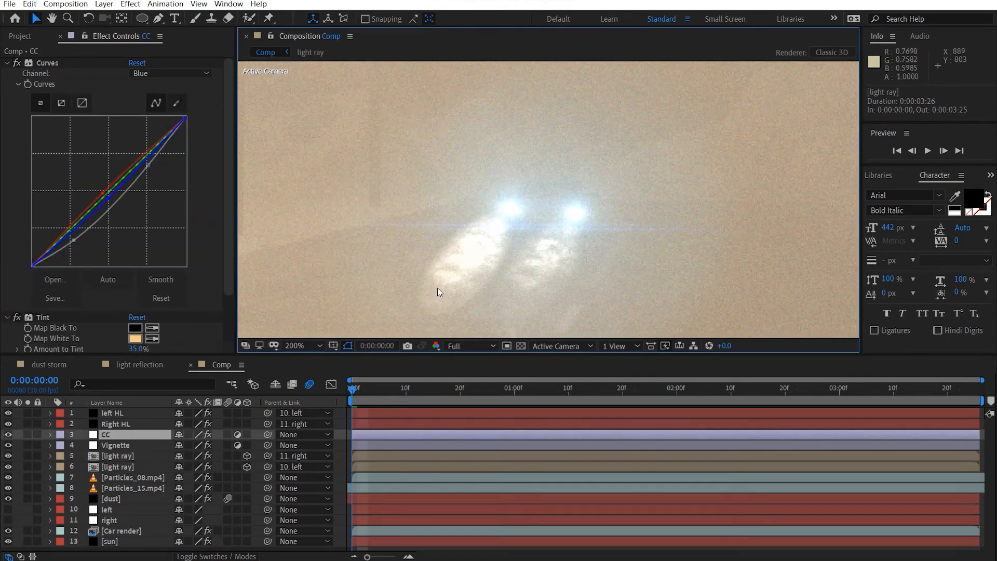
pyautogui.click(128, 457)
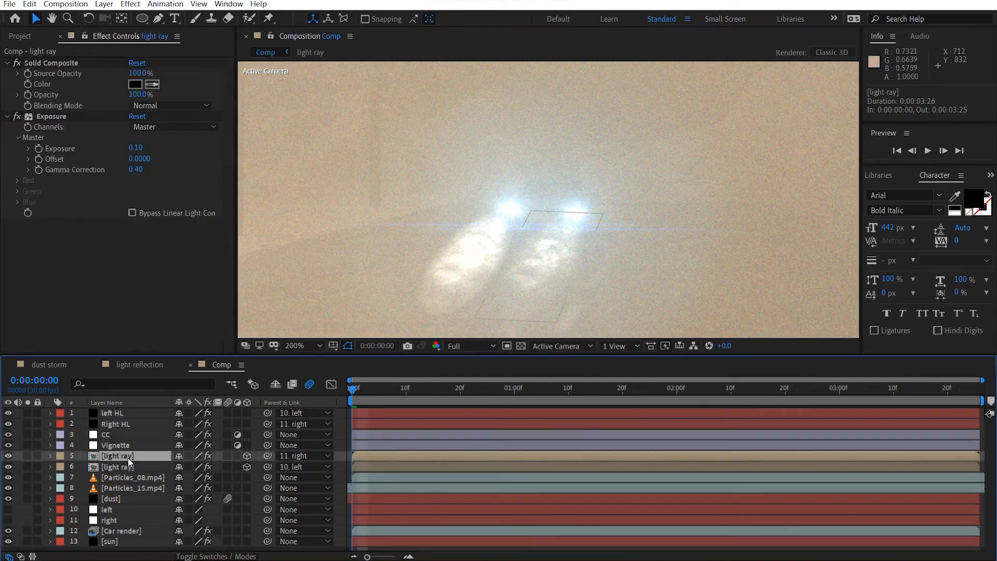
pyautogui.moveTo(138, 150); pyautogui.dragTo(144, 149)
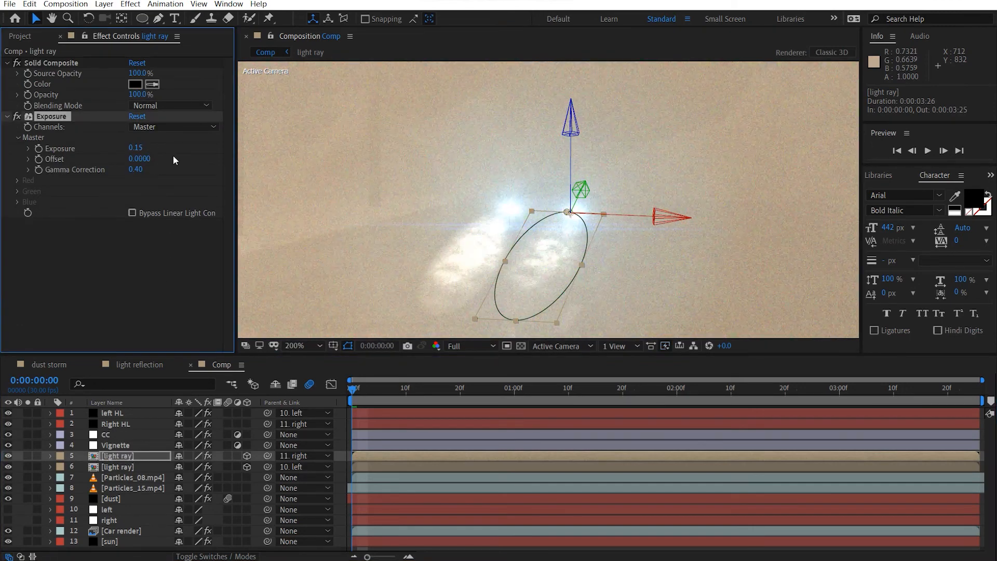
# Step: Set the light ray layer parented to 10. left to Exposure 0.15 and Gamma Correction 0.40
pyautogui.click(117, 466)
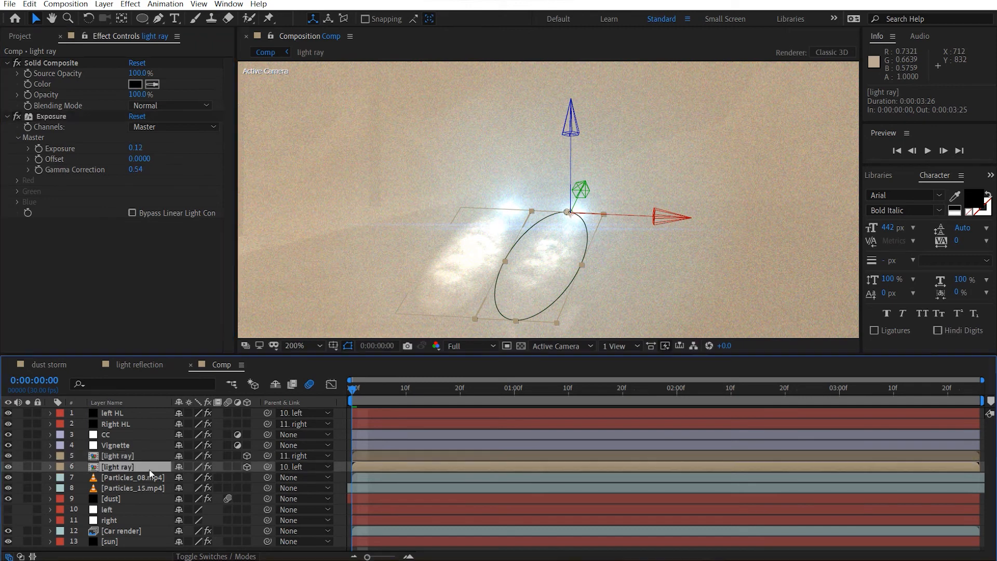
pyautogui.click(134, 148)
pyautogui.write('0.15')
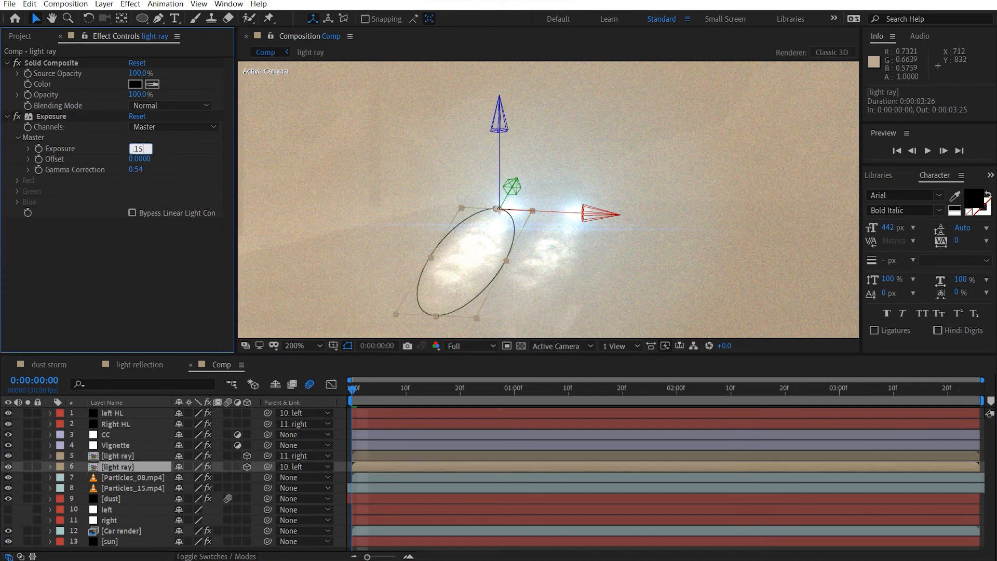
pyautogui.press('Return')
pyautogui.click(133, 169)
pyautogui.write('0.4')
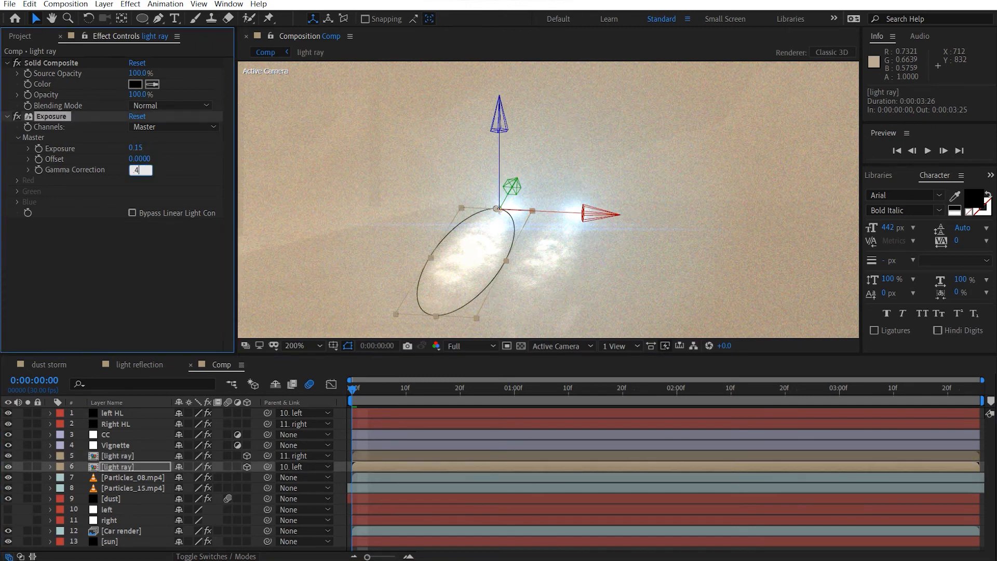
pyautogui.press('Return')
# Step: Apply Tint to the light ray layer parented to 10. left and map white to light blue 88E9FF
pyautogui.click(703, 254)
pyautogui.scroll(-2, 703, 254)
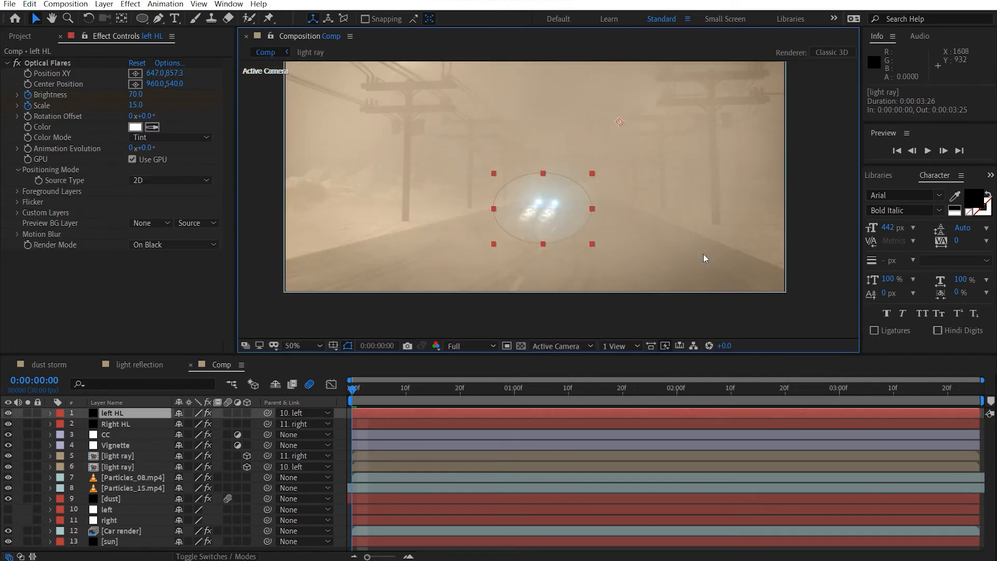
pyautogui.click(799, 205)
pyautogui.moveTo(621, 211); pyautogui.dragTo(621, 224)
pyautogui.scroll(2, 621, 225)
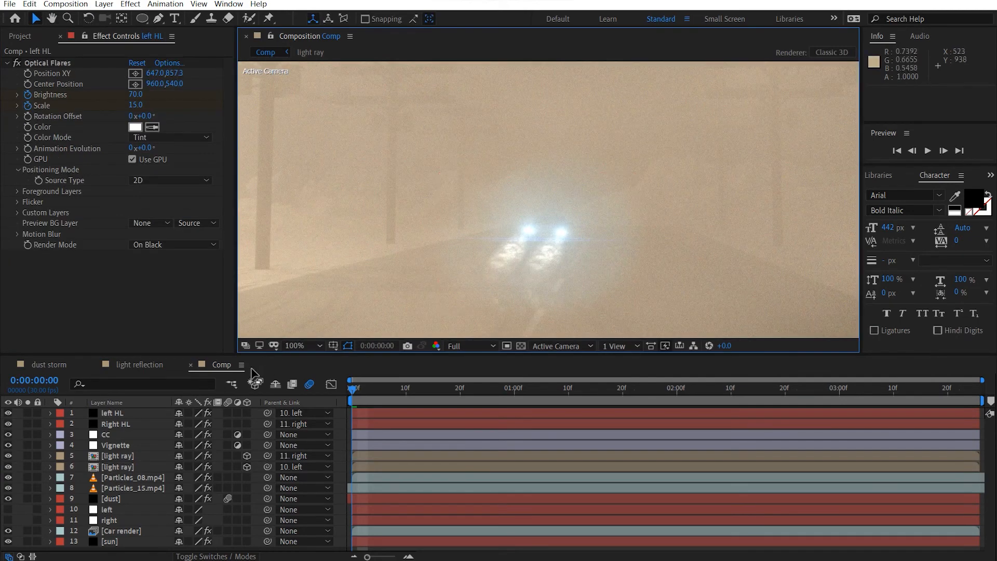
pyautogui.click(121, 466)
pyautogui.hotkey('ctrl', 'space')
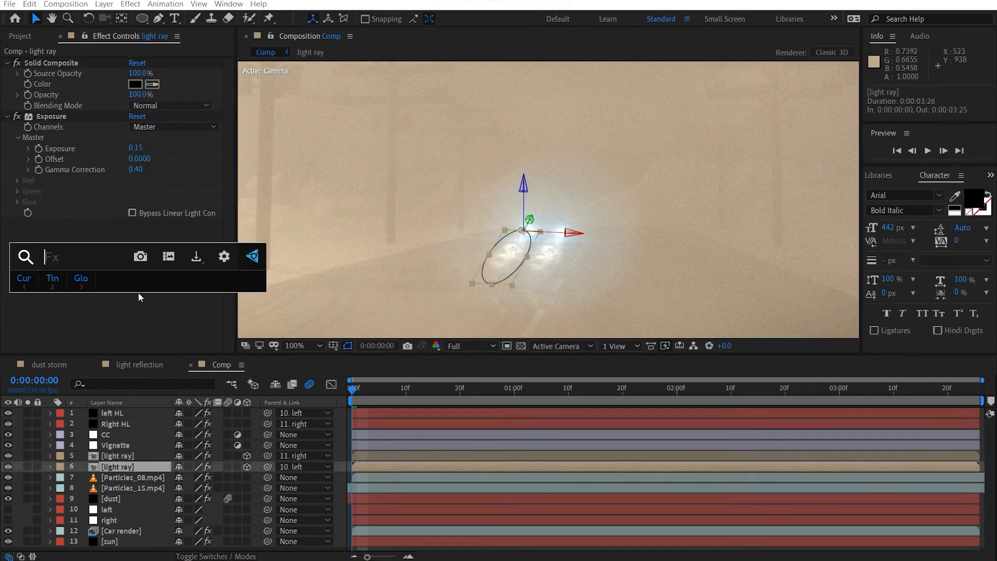
pyautogui.press('2')
pyautogui.click(134, 246)
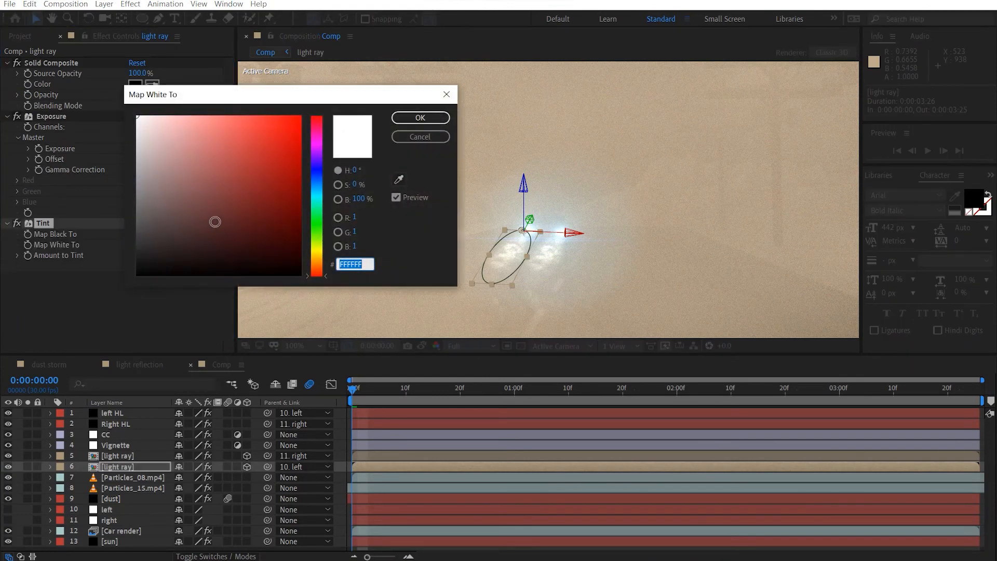
pyautogui.click(313, 191)
pyautogui.moveTo(299, 185)
pyautogui.mouseDown()
pyautogui.moveTo(193, 111)
pyautogui.moveTo(212, 97)
pyautogui.mouseUp()
pyautogui.click(416, 121)
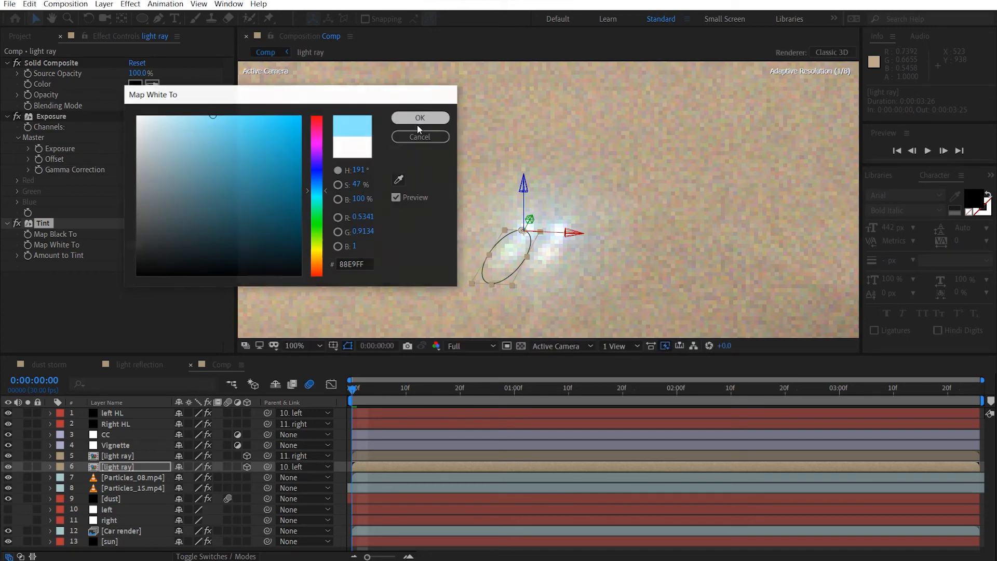
# Step: Deepen the Map White To color of the left light ray's Tint to the more saturated blue 60E1FF
pyautogui.click(654, 252)
pyautogui.scroll(1, 581, 274)
pyautogui.moveTo(518, 239); pyautogui.dragTo(568, 156)
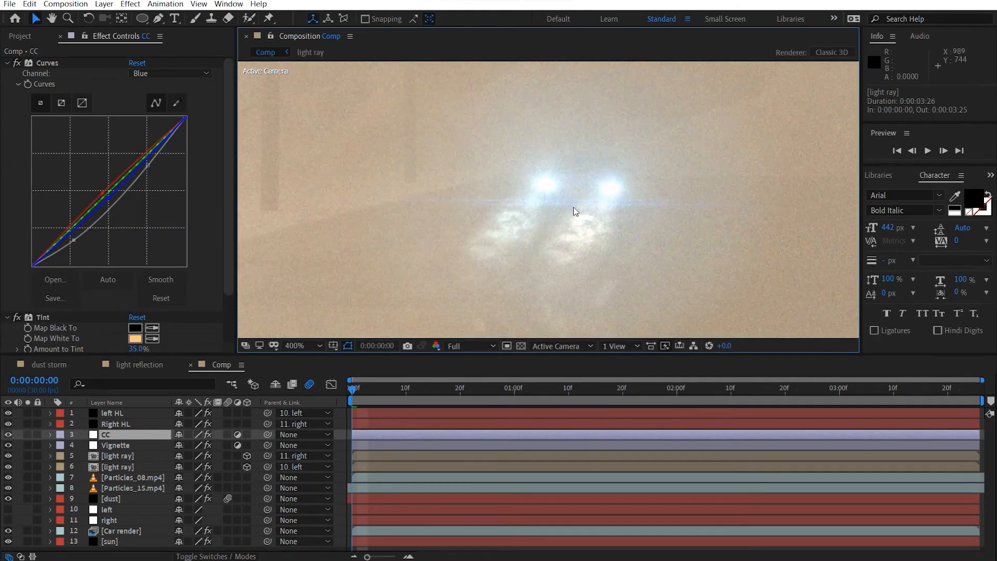
pyautogui.scroll(1, 575, 210)
pyautogui.scroll(-1, 575, 210)
pyautogui.click(119, 456)
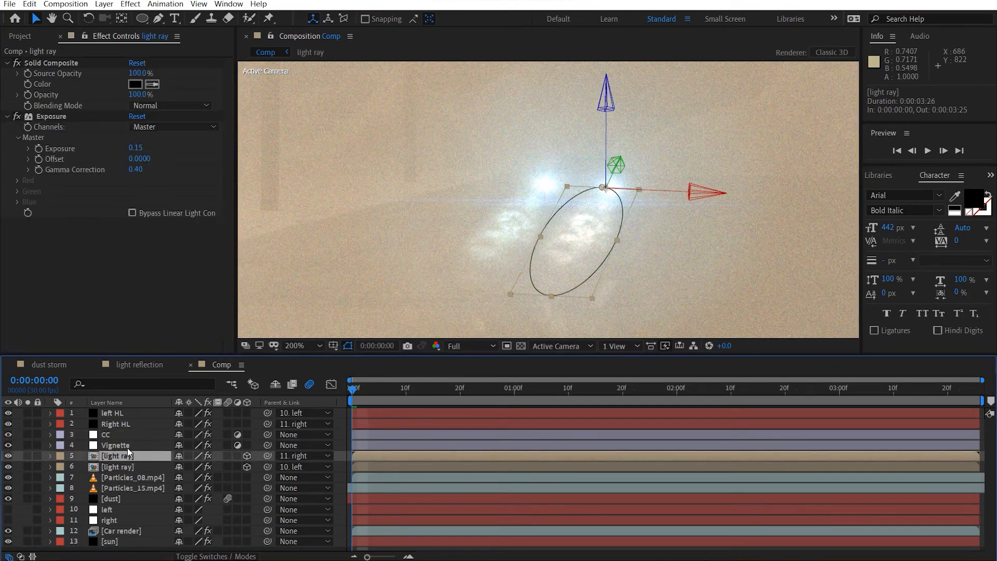
pyautogui.click(126, 466)
pyautogui.click(136, 244)
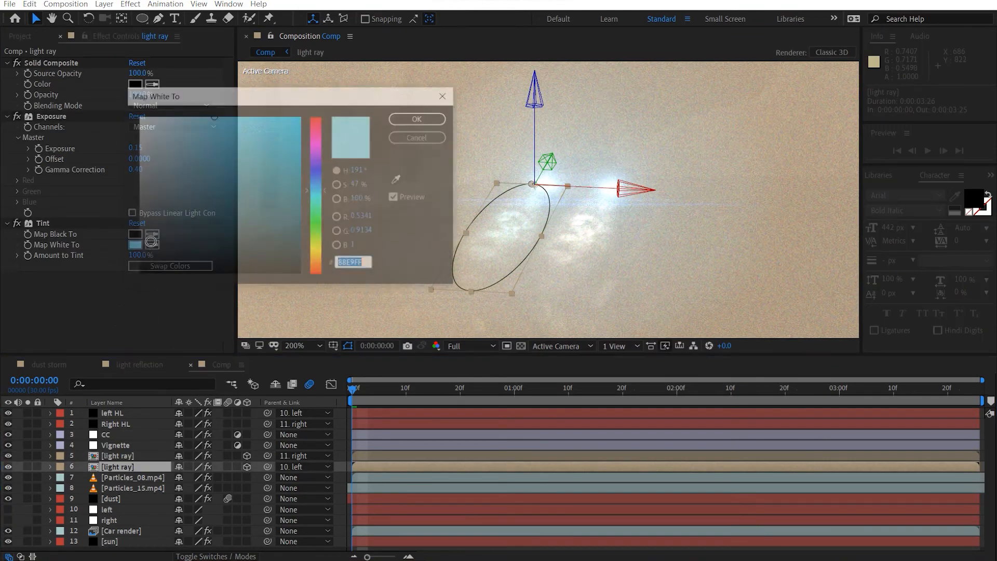
pyautogui.moveTo(204, 149); pyautogui.dragTo(239, 100)
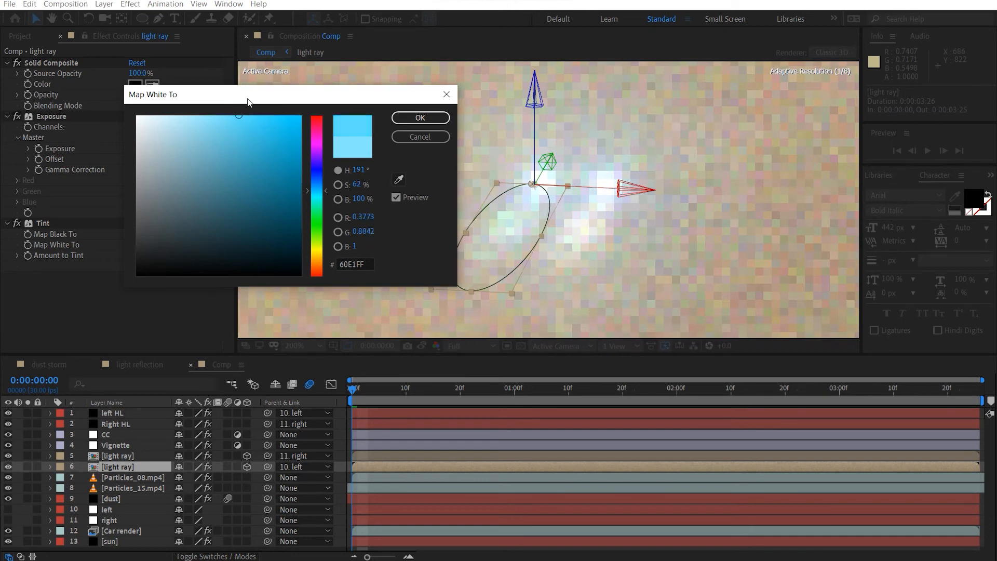
pyautogui.click(420, 117)
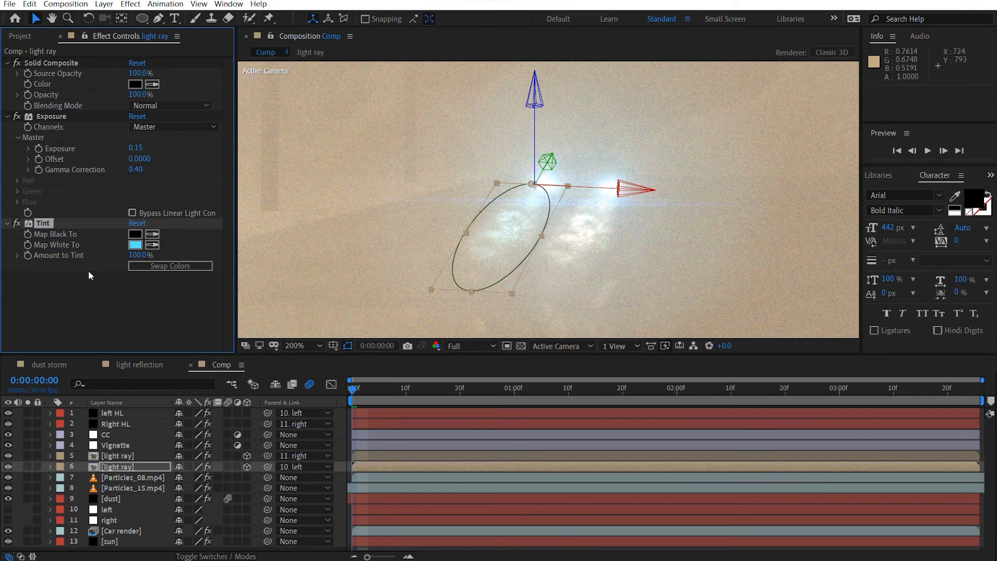
# Step: Copy the blue Tint effect onto the light ray layer parented to 11. right
pyautogui.click(127, 455)
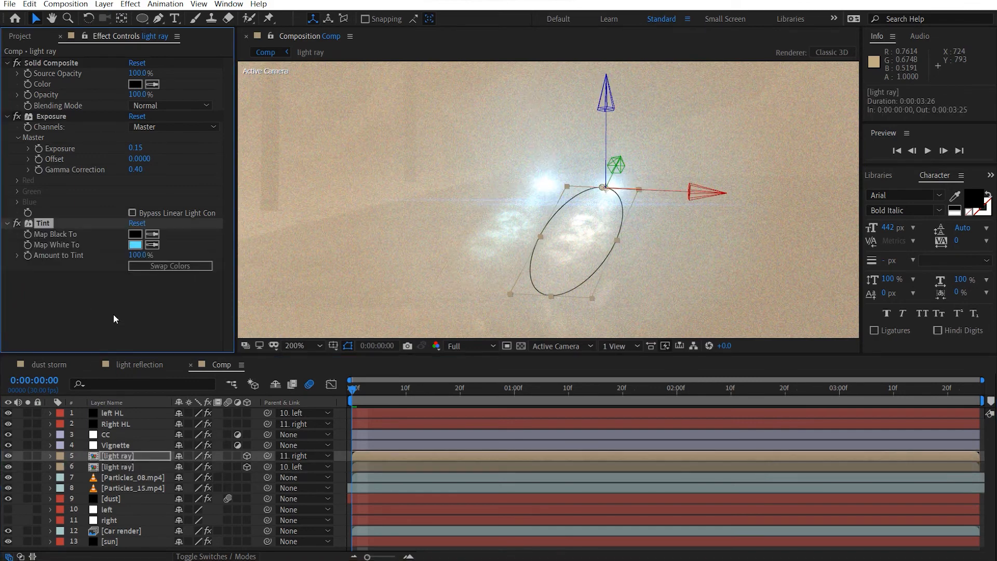
pyautogui.click(699, 253)
pyautogui.scroll(-2, 709, 251)
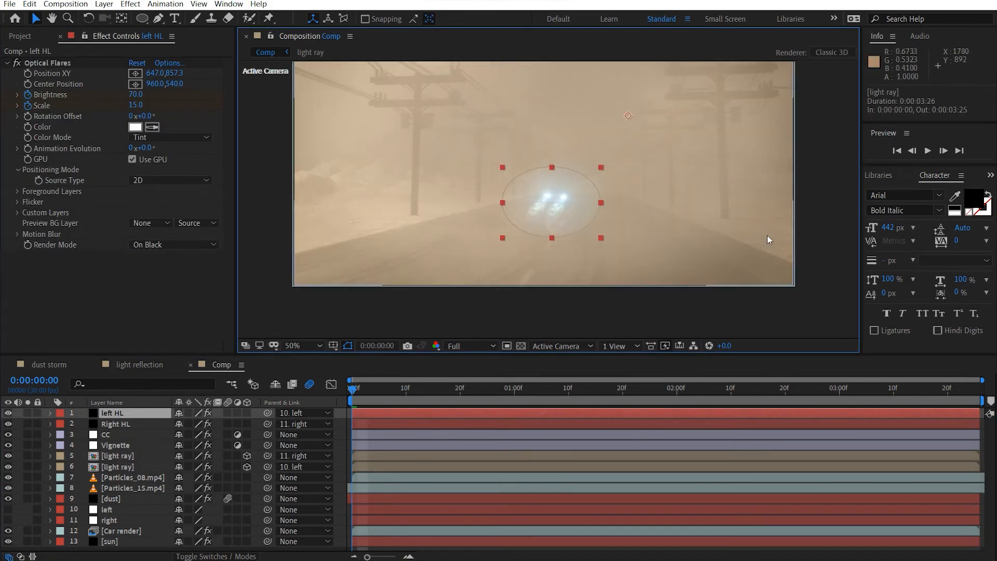
pyautogui.click(817, 223)
pyautogui.moveTo(598, 198); pyautogui.dragTo(593, 222)
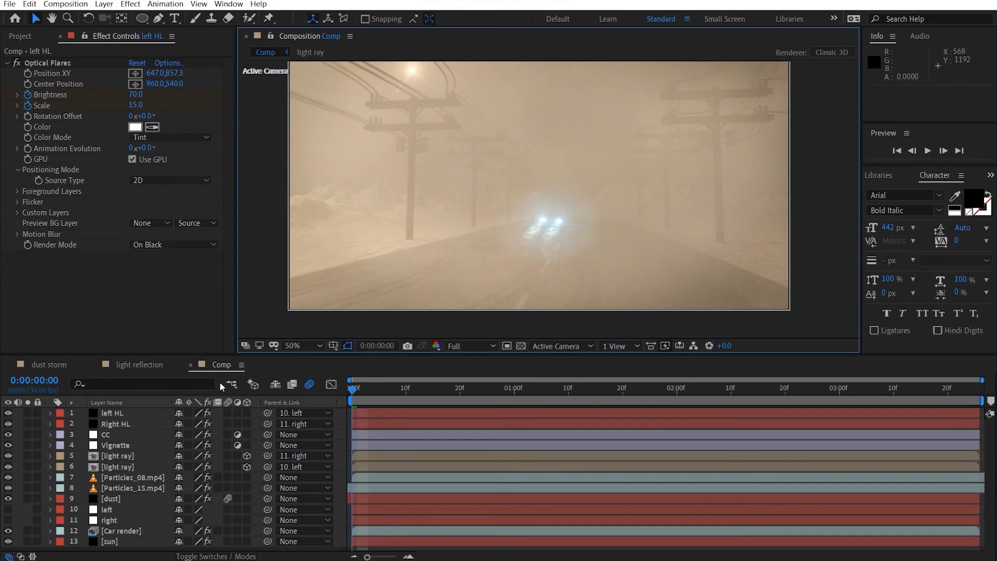
# Step: Lock the Comp viewer and open the light ray precomp in a second viewer beside it, with the headlights magnified
pyautogui.doubleClick(124, 467)
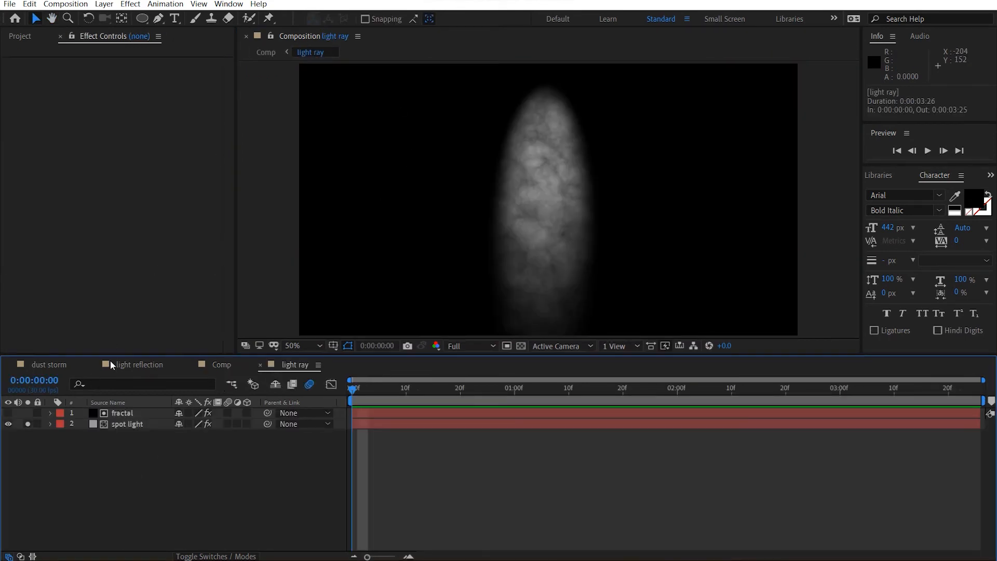
pyautogui.click(222, 365)
pyautogui.click(271, 38)
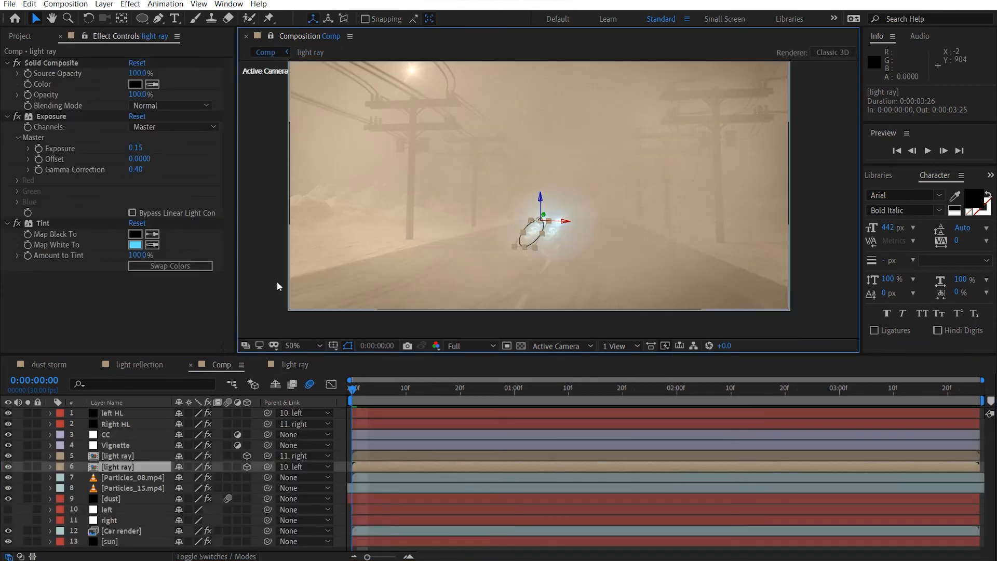
pyautogui.doubleClick(147, 461)
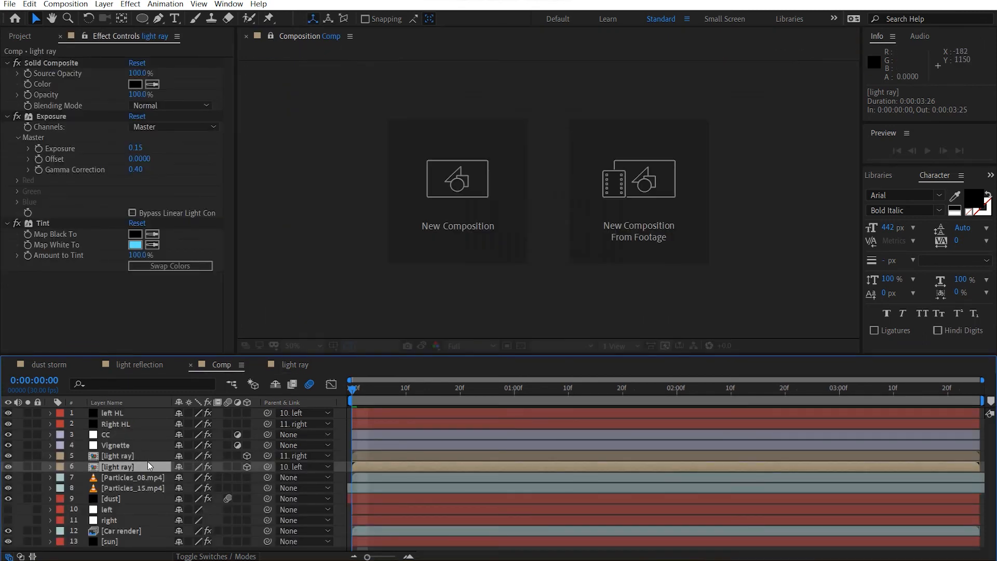
pyautogui.moveTo(379, 37); pyautogui.dragTo(842, 161)
pyautogui.scroll(4, 386, 231)
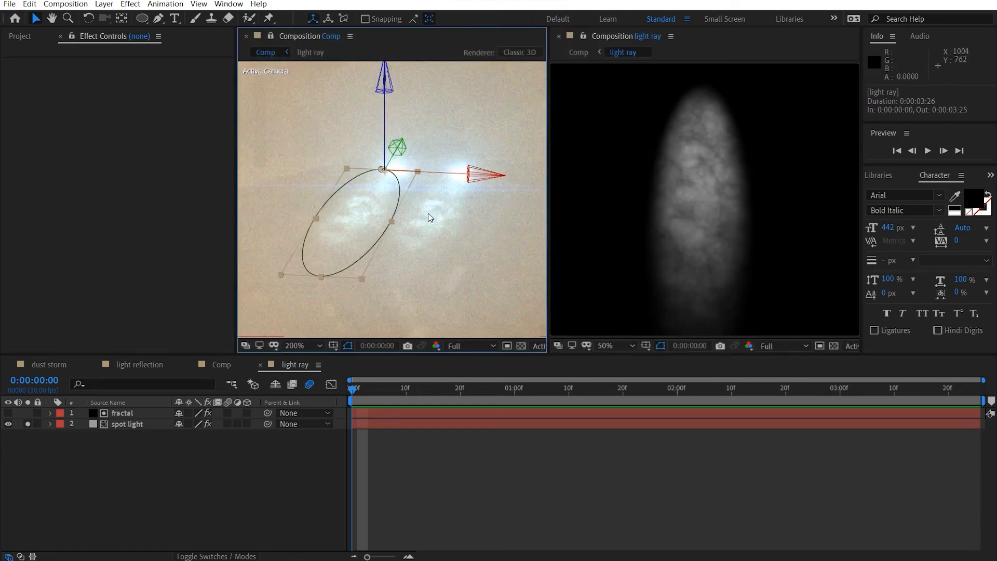
# Step: Increase the Scale of the fractal layer's Fractal Noise to 165 in the light ray precomp
pyautogui.click(144, 423)
pyautogui.click(147, 414)
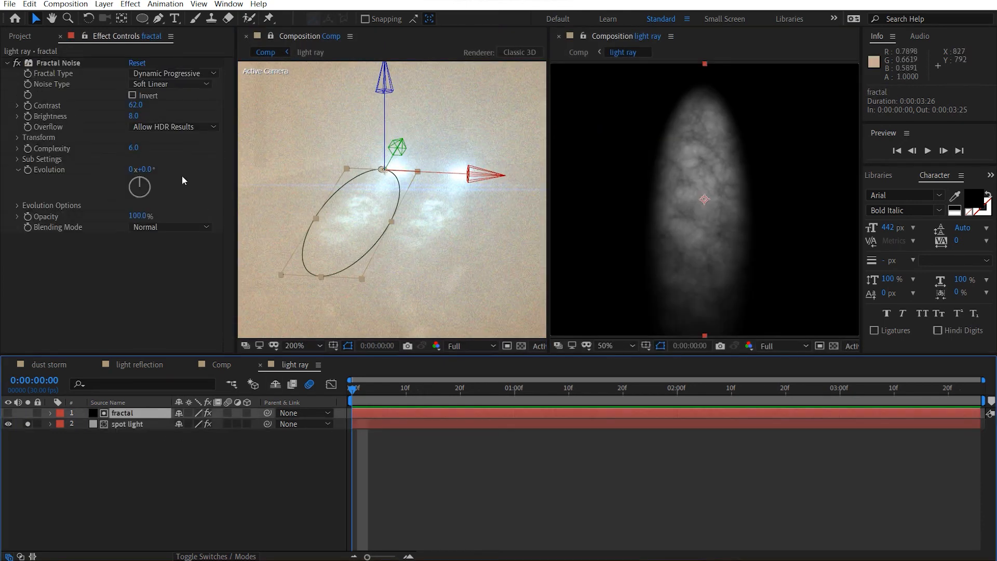
pyautogui.click(18, 137)
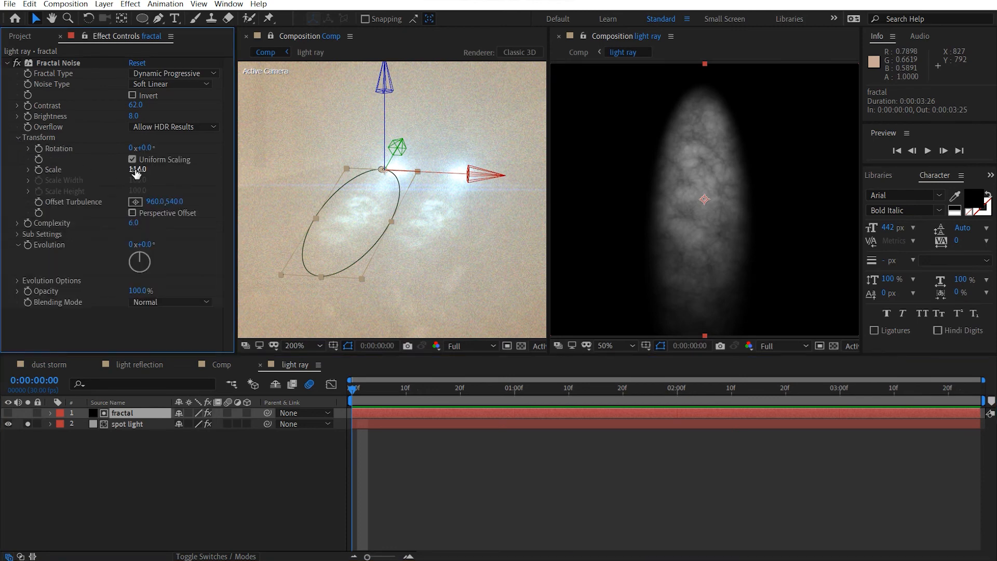
pyautogui.click(28, 169)
pyautogui.moveTo(158, 164); pyautogui.dragTo(149, 169)
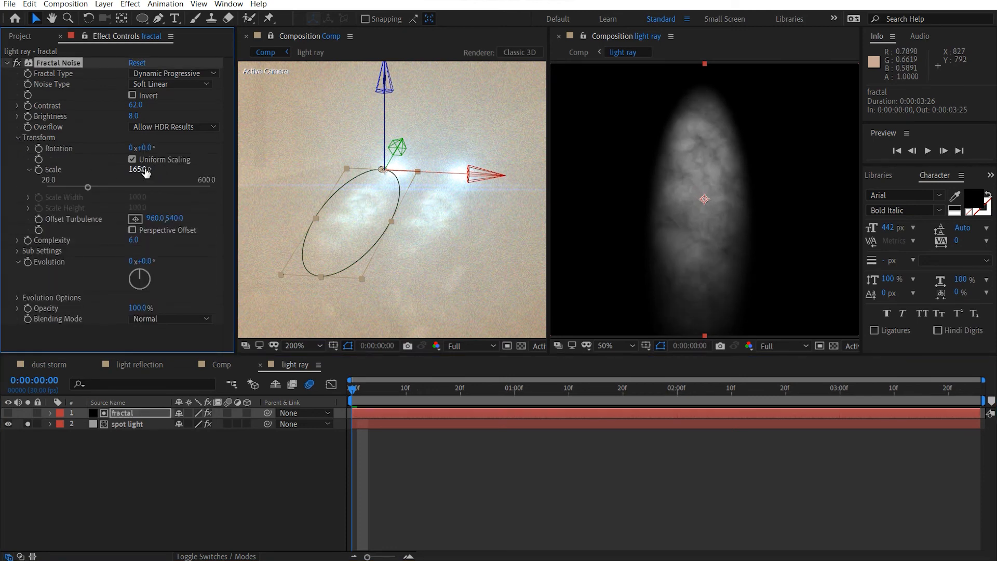
# Step: Set the Brightness of the fractal layer's Fractal Noise to 0
pyautogui.moveTo(135, 116); pyautogui.dragTo(125, 120)
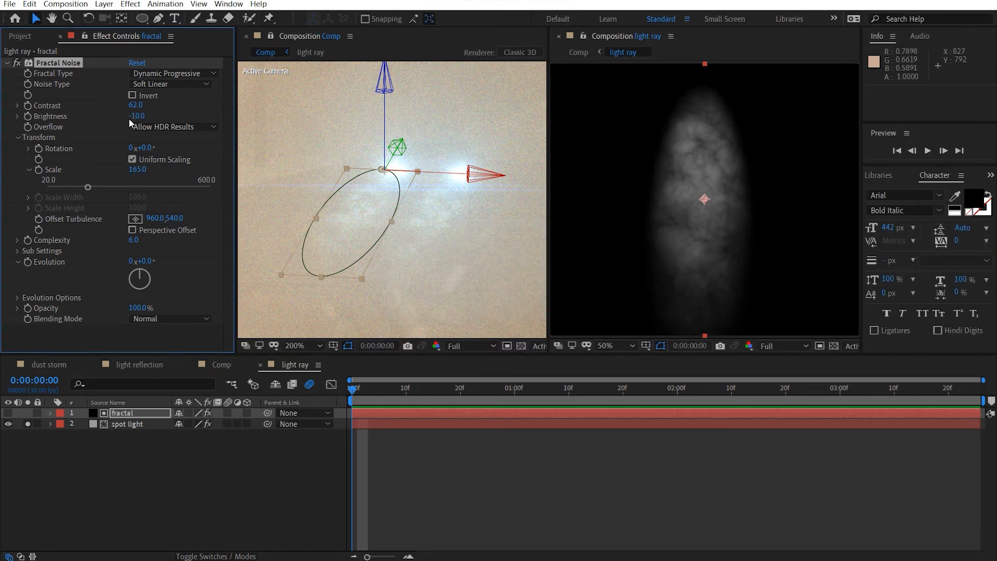
pyautogui.click(129, 117)
pyautogui.write('0')
pyautogui.press('Return')
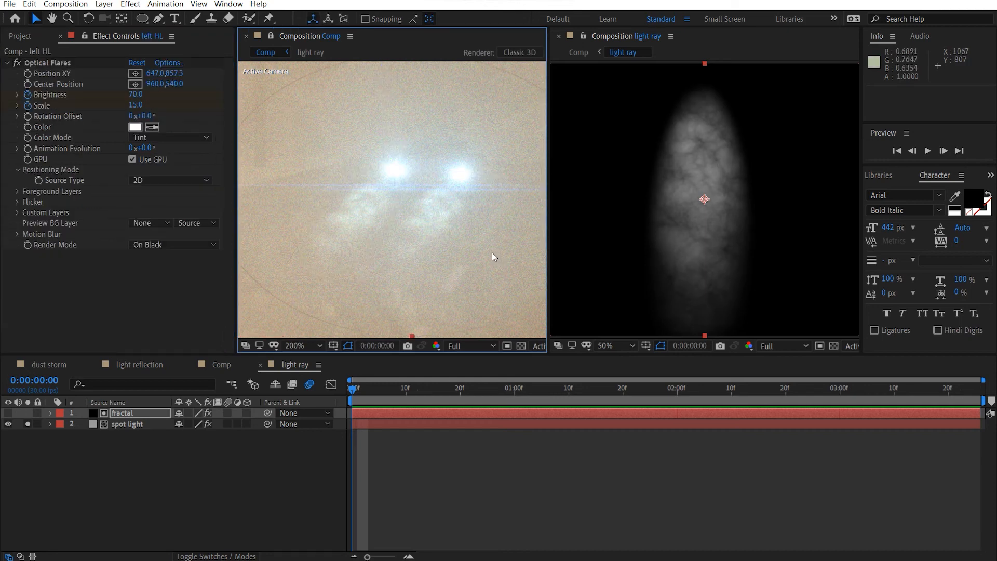
pyautogui.scroll(4, 381, 242)
pyautogui.scroll(2, 382, 242)
pyautogui.scroll(-1, 390, 325)
pyautogui.moveTo(135, 94); pyautogui.dragTo(179, 94)
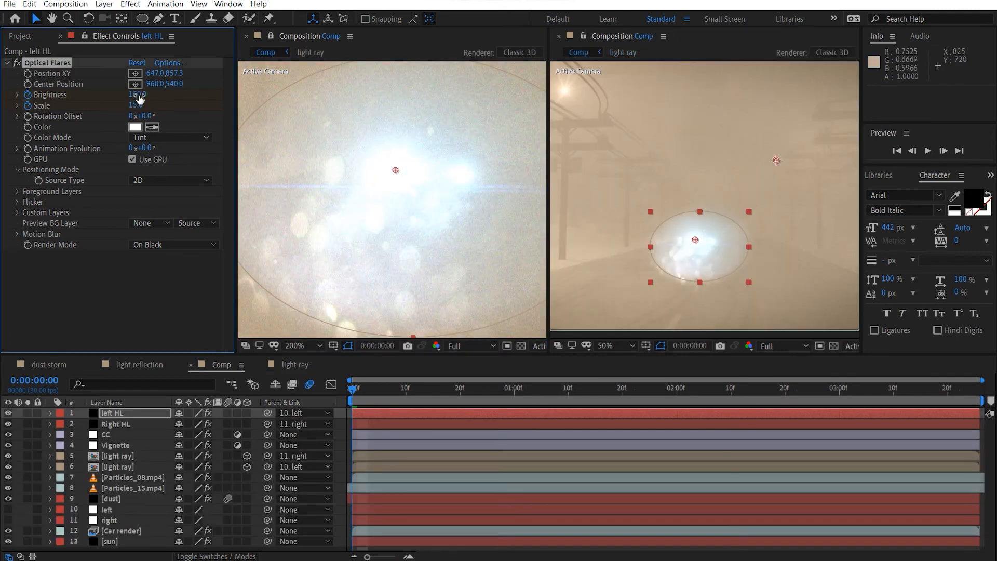
pyautogui.hotkey('ctrl', 'z')
# Step: Set the Brightness of the fractal layer's Fractal Noise to 0 and its Contrast to 38 in the light ray precomp
pyautogui.click(612, 73)
pyautogui.click(622, 53)
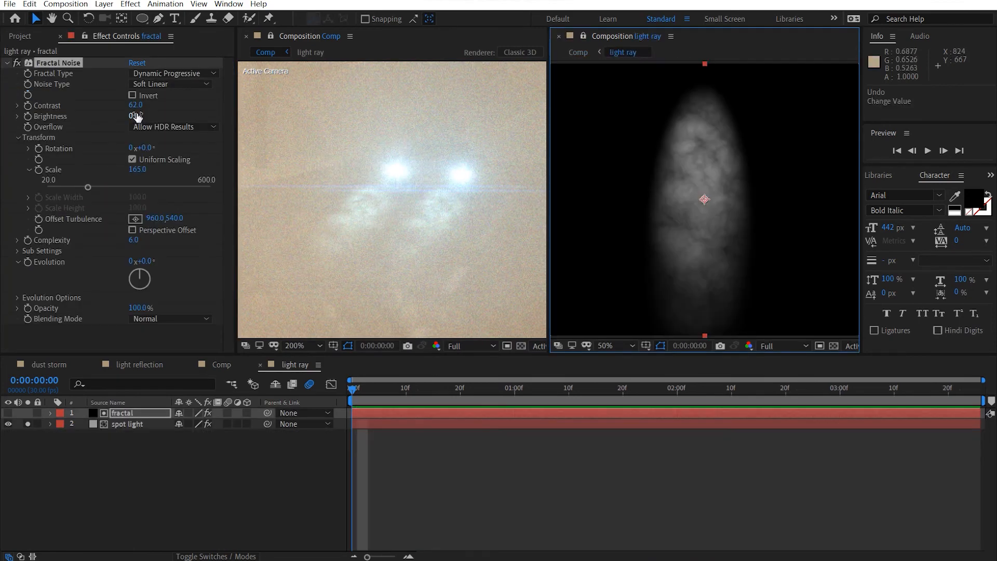
pyautogui.moveTo(135, 114); pyautogui.dragTo(133, 115)
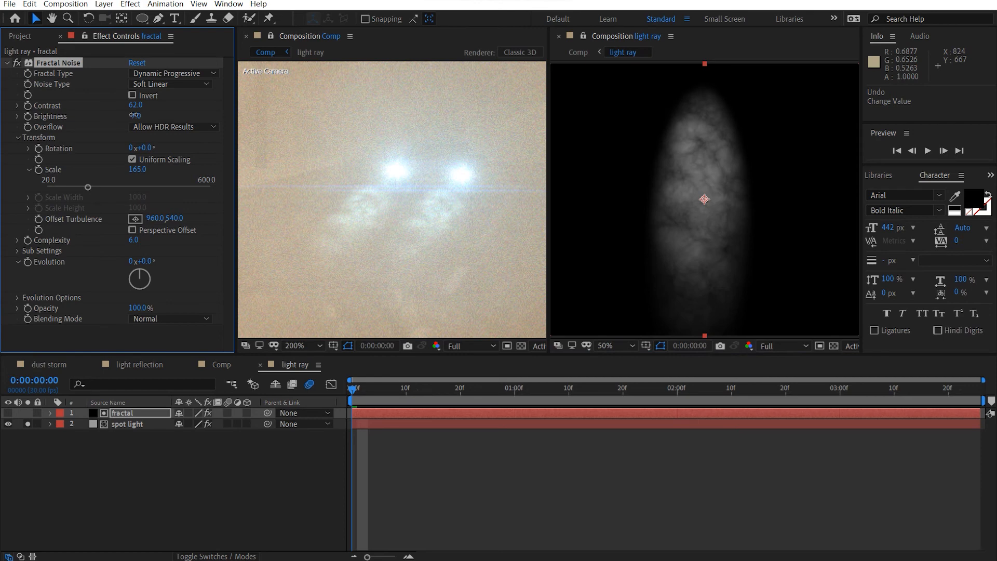
pyautogui.click(135, 115)
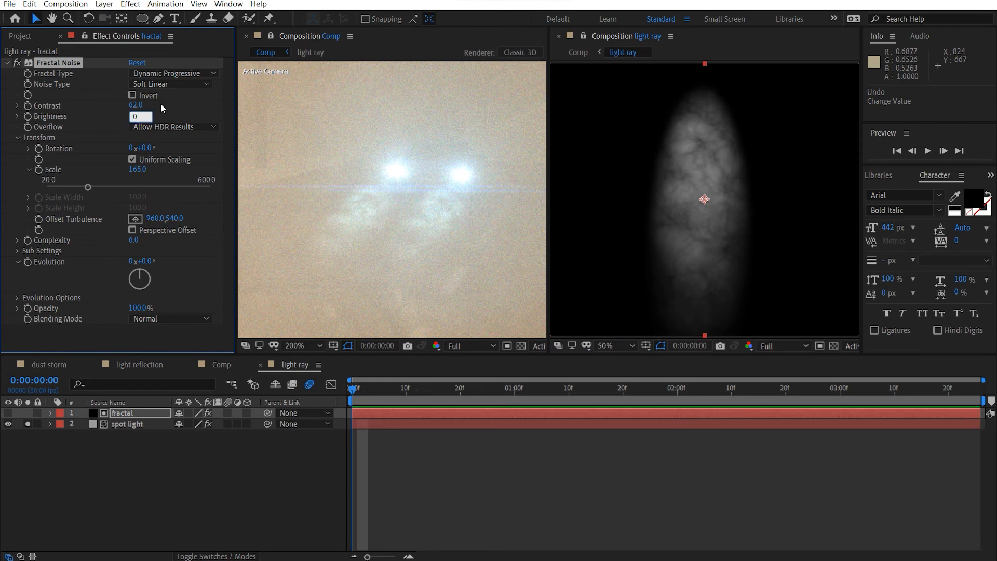
pyautogui.moveTo(148, 102); pyautogui.dragTo(151, 102)
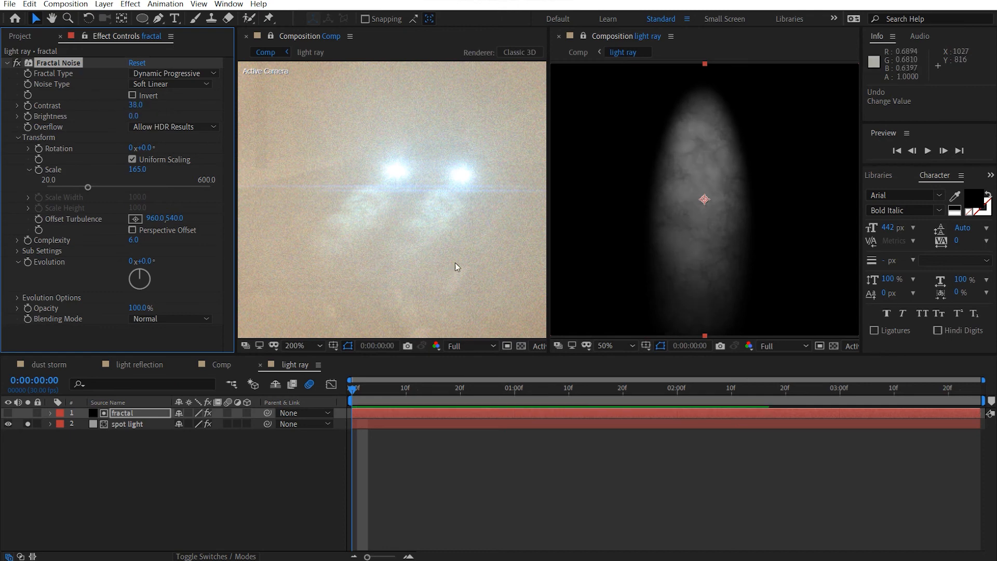
pyautogui.scroll(-4, 455, 263)
pyautogui.click(443, 303)
pyautogui.scroll(4, 397, 238)
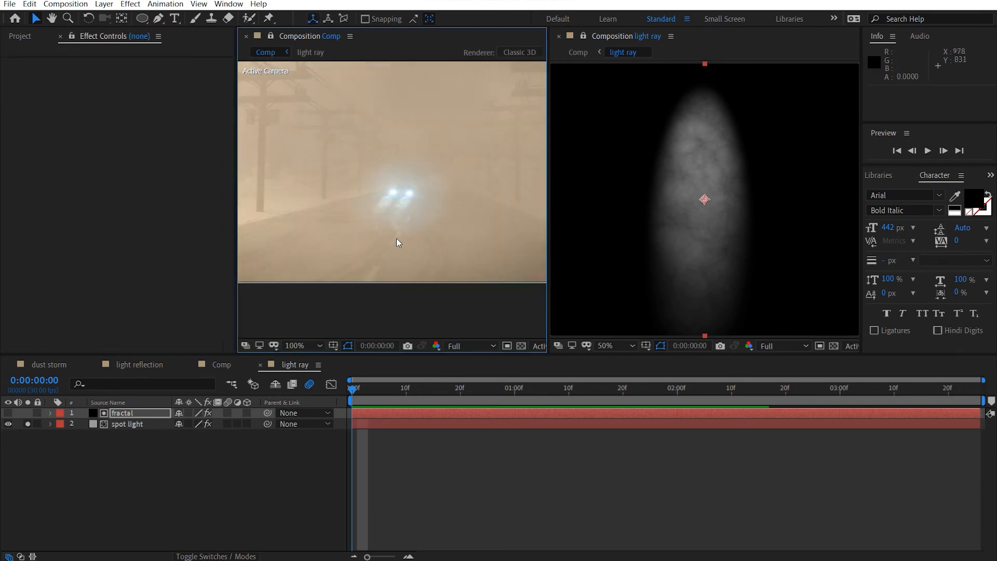
# Step: Return to a single unlocked viewer that shows Comp at Fit magnification
pyautogui.click(124, 424)
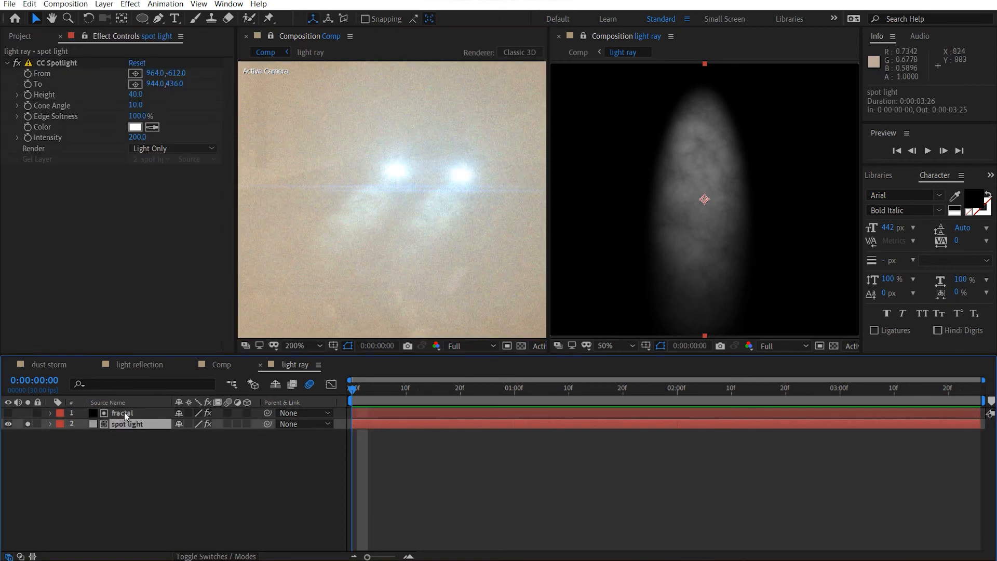
pyautogui.click(559, 36)
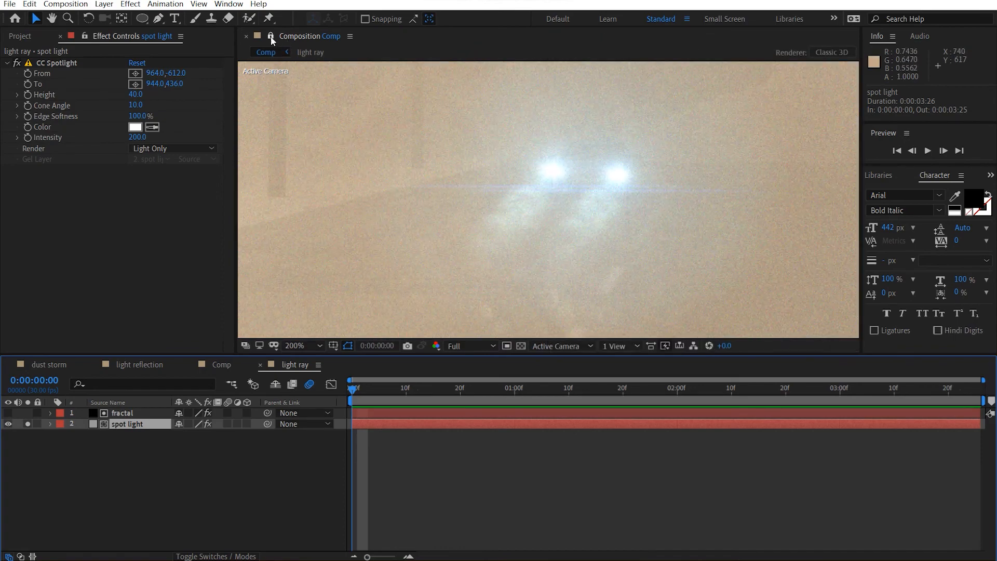
pyautogui.click(270, 37)
pyautogui.click(266, 52)
pyautogui.scroll(-4, 516, 282)
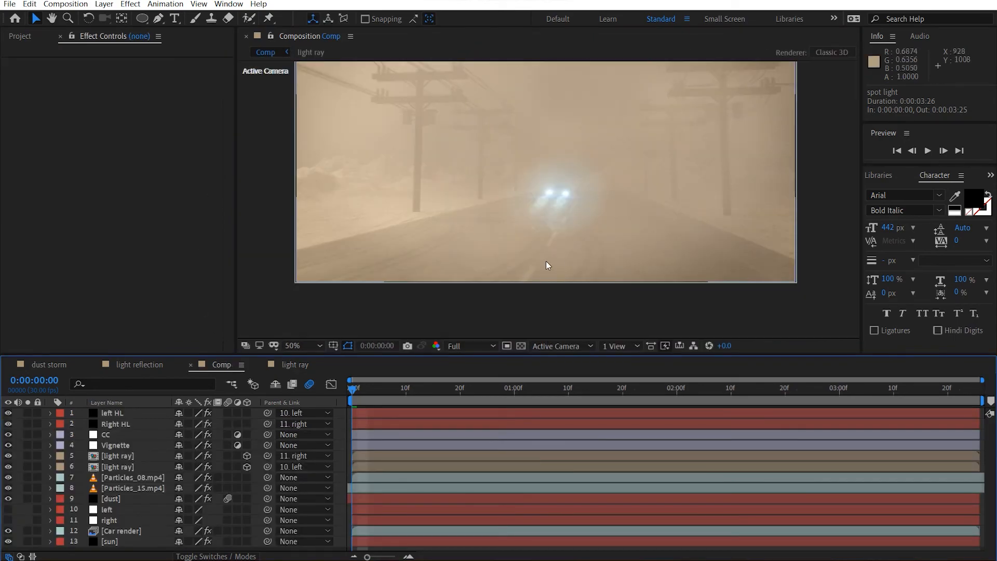
pyautogui.click(312, 346)
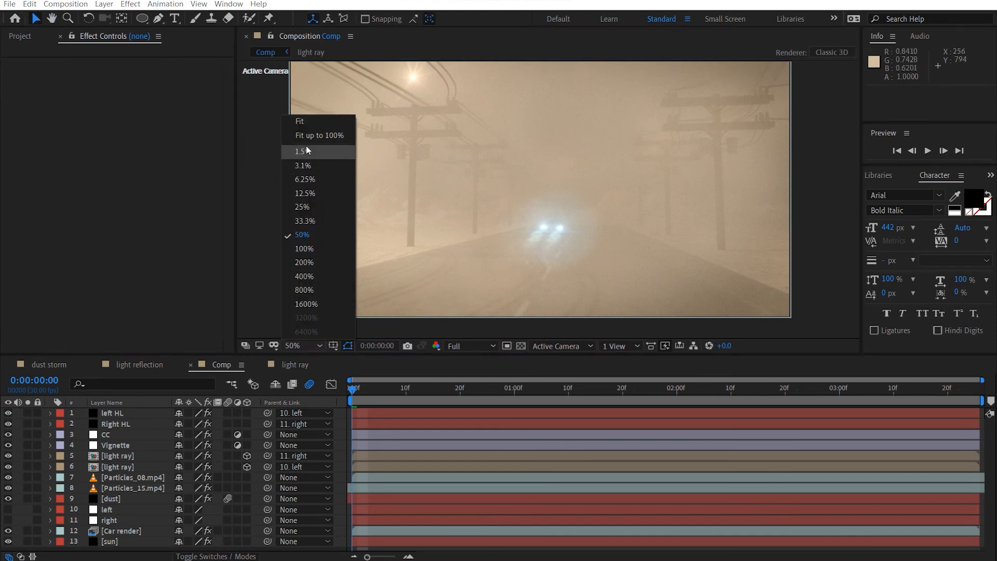
pyautogui.click(307, 125)
# Step: Add an Unsharp Mask effect to the CC adjustment layer, with its Curves, Tint and Noise effects collapsed
pyautogui.click(122, 434)
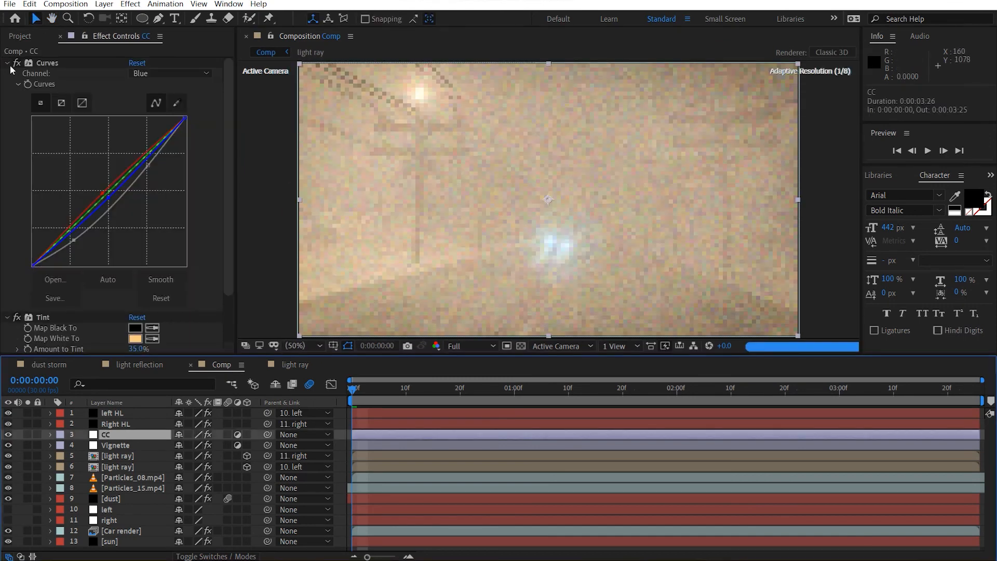
pyautogui.click(7, 63)
pyautogui.click(7, 73)
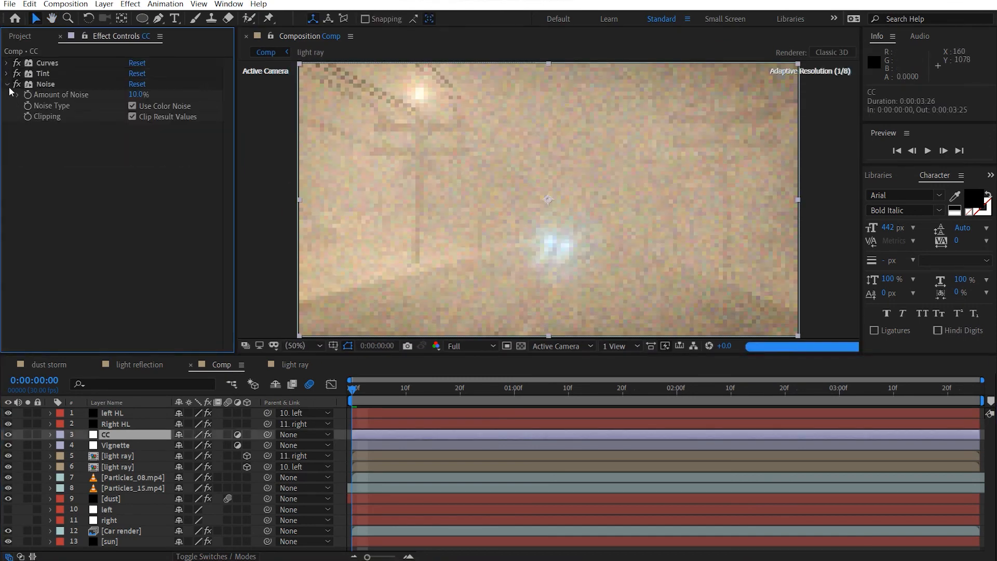
pyautogui.click(6, 84)
pyautogui.hotkey('ctrl', 'space')
pyautogui.write('uns')
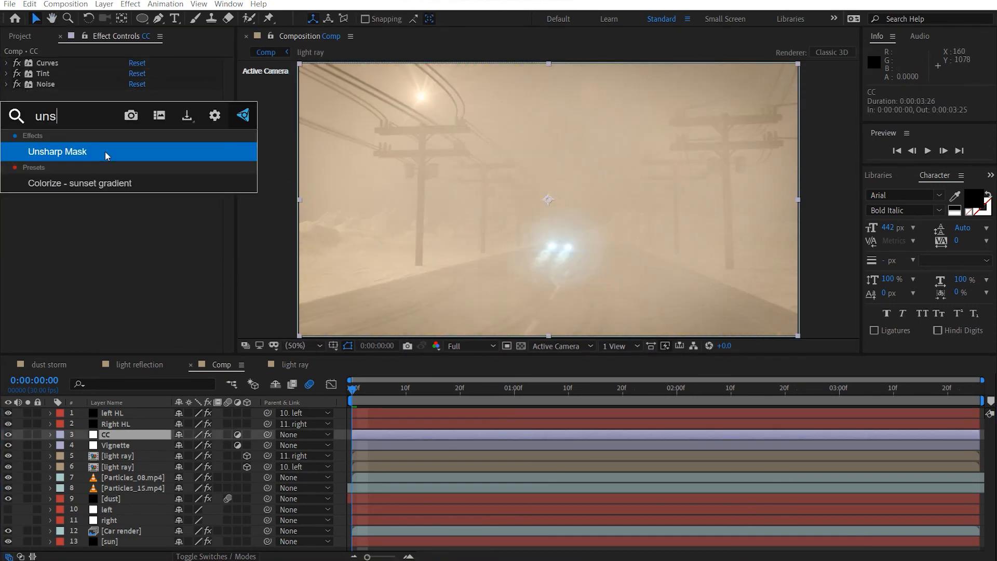
pyautogui.write('h')
pyautogui.press('Return')
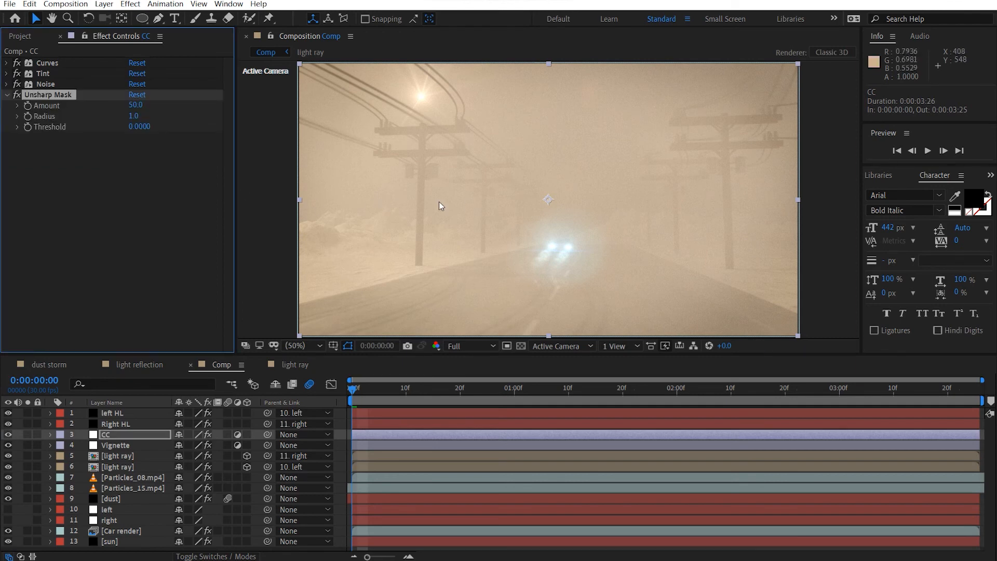
pyautogui.click(802, 193)
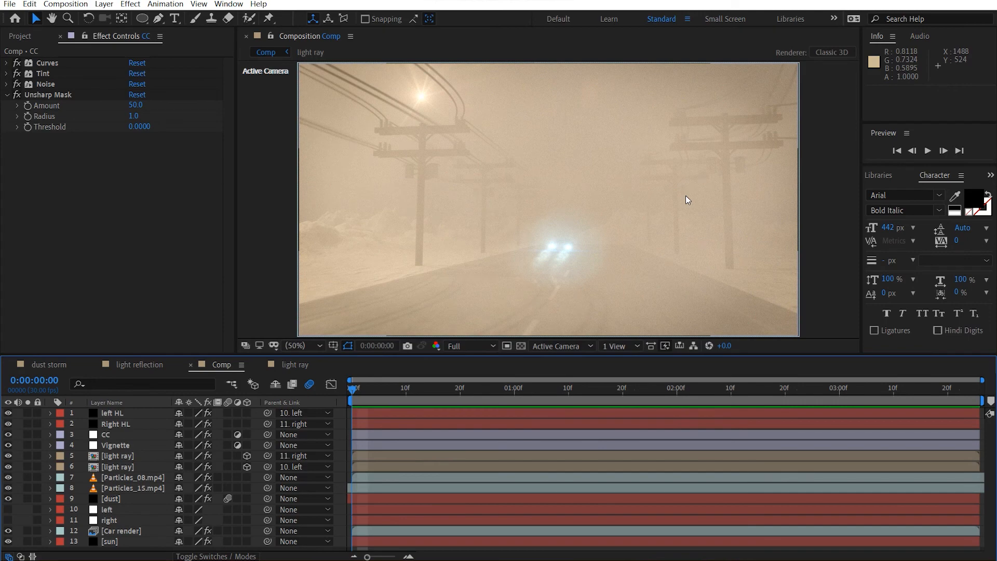
# Step: Preview the Comp's playback and scrub through the car's approach to 0:00:00:23
pyautogui.press('space')
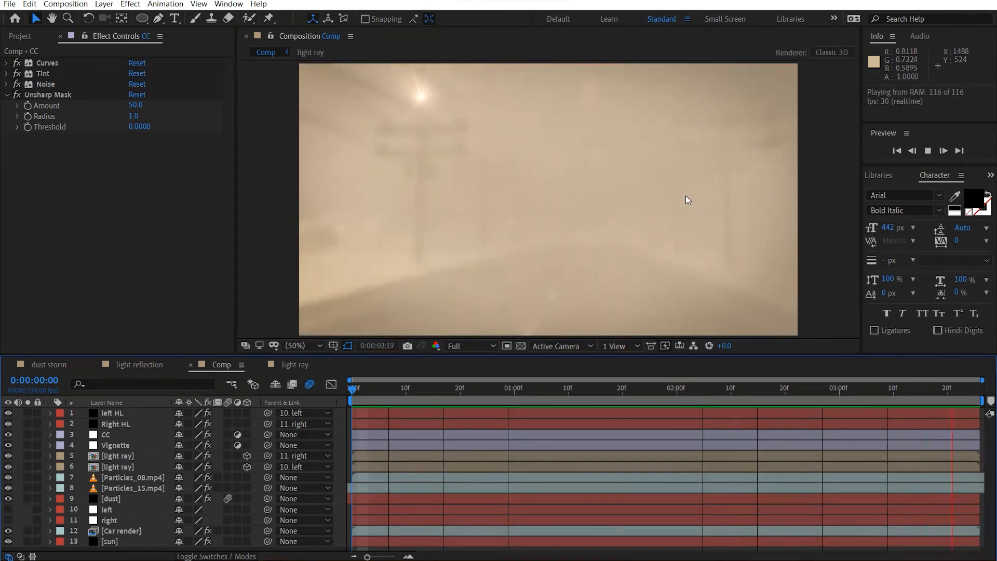
pyautogui.click(406, 387)
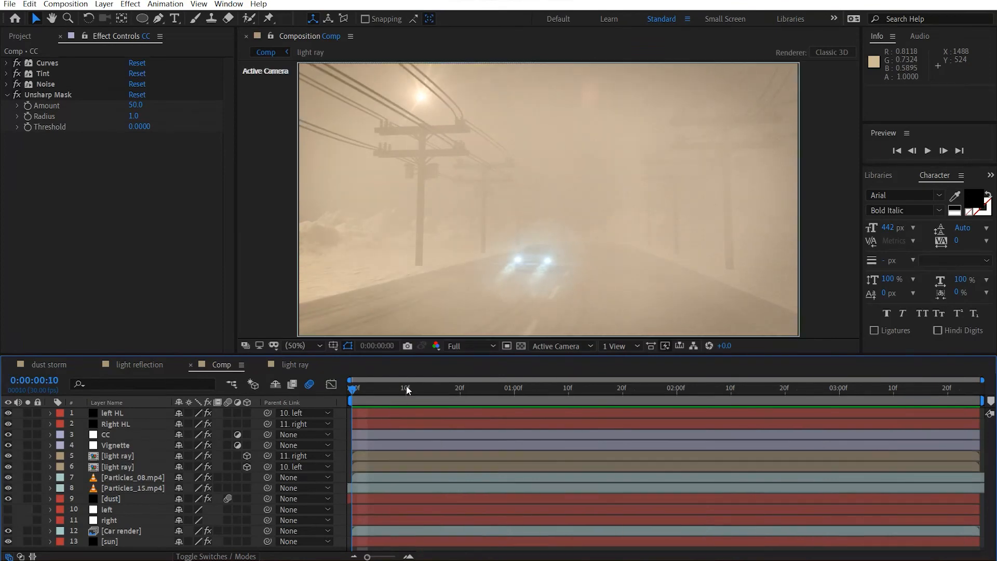
pyautogui.moveTo(406, 388); pyautogui.dragTo(457, 407)
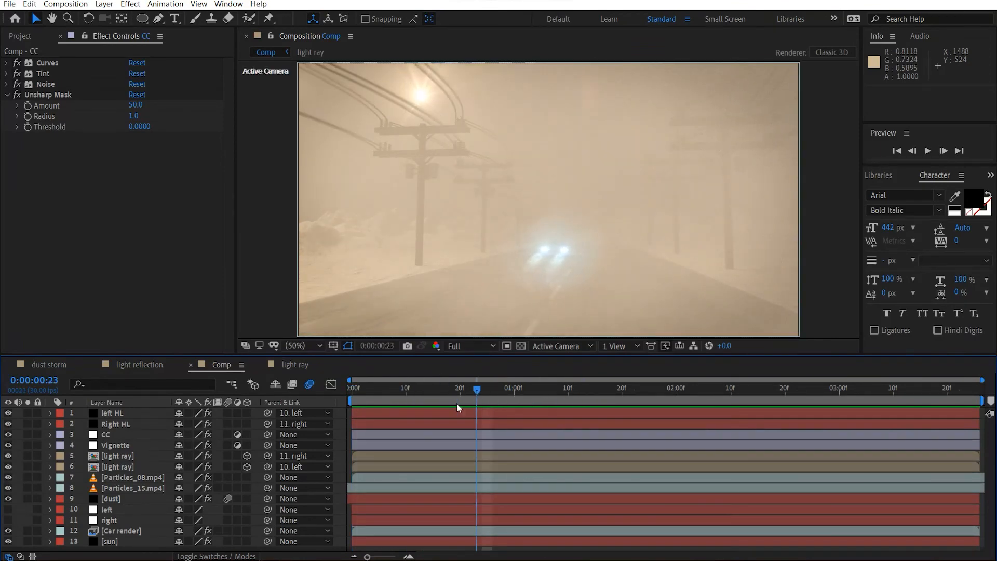
# Step: Raise the Exposure of both light ray layers, using 0.21 for the one parented to 10. left
pyautogui.click(141, 450)
pyautogui.click(142, 456)
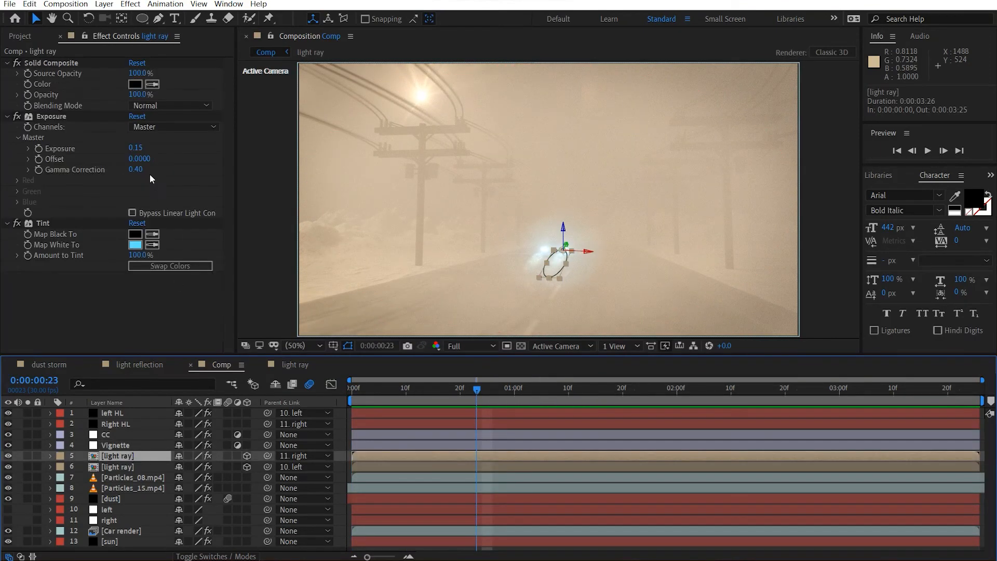
pyautogui.moveTo(136, 149); pyautogui.dragTo(139, 149)
pyautogui.click(120, 467)
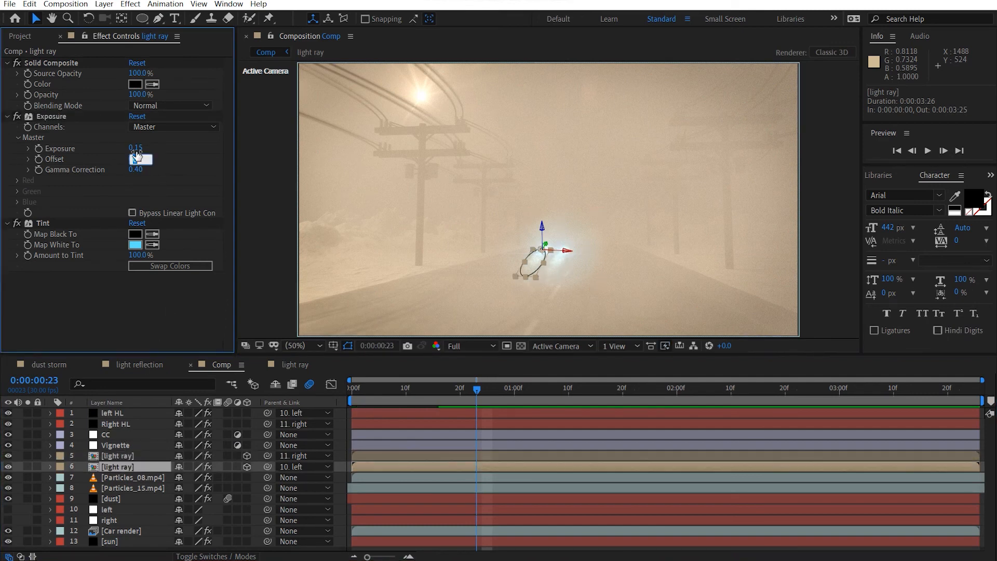
pyautogui.click(140, 149)
pyautogui.press('Return')
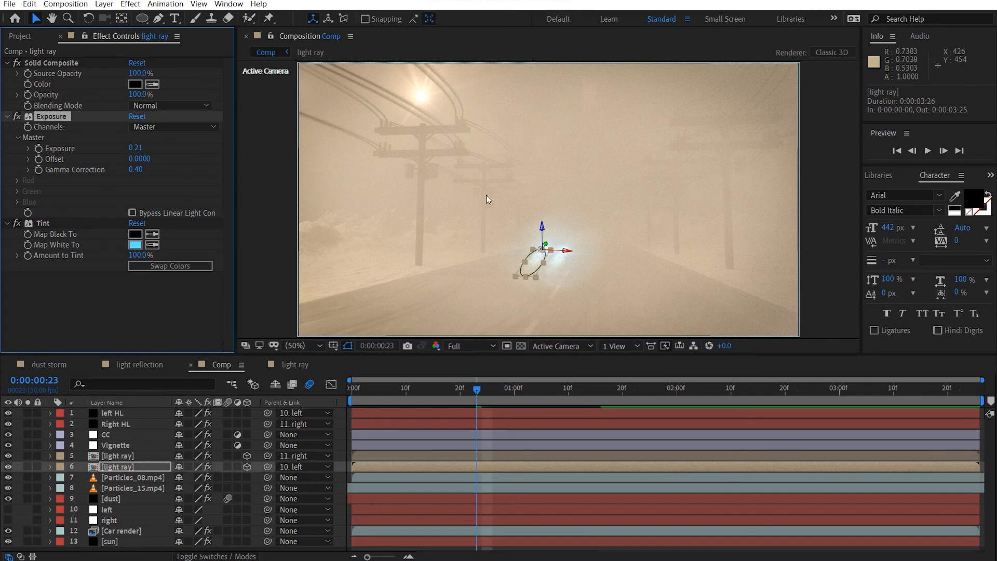
pyautogui.click(814, 190)
# Step: Change the Map White To color of the CC layer's Tint effect to the stronger orange FFB451
pyautogui.click(135, 435)
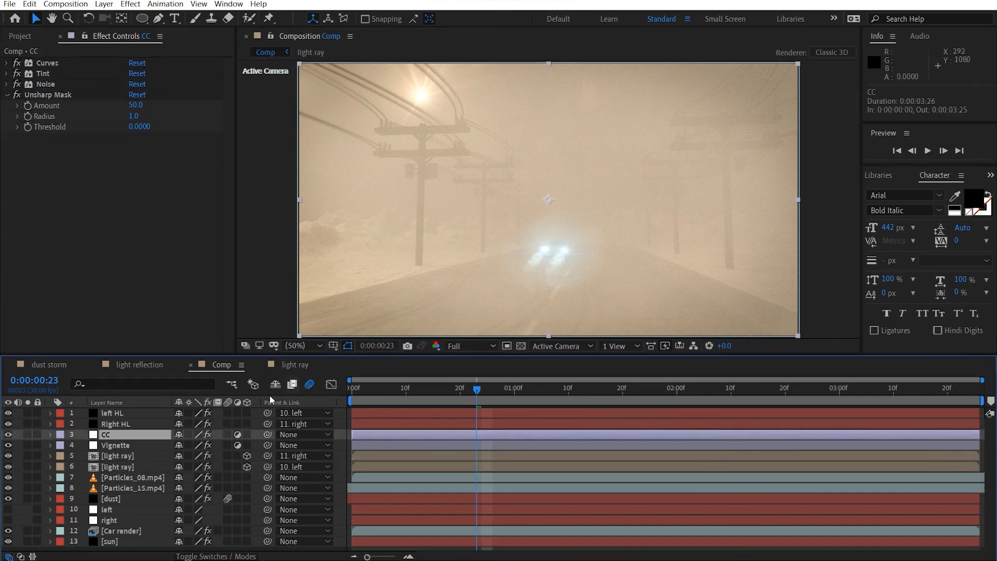
pyautogui.click(7, 95)
pyautogui.click(7, 74)
pyautogui.click(137, 95)
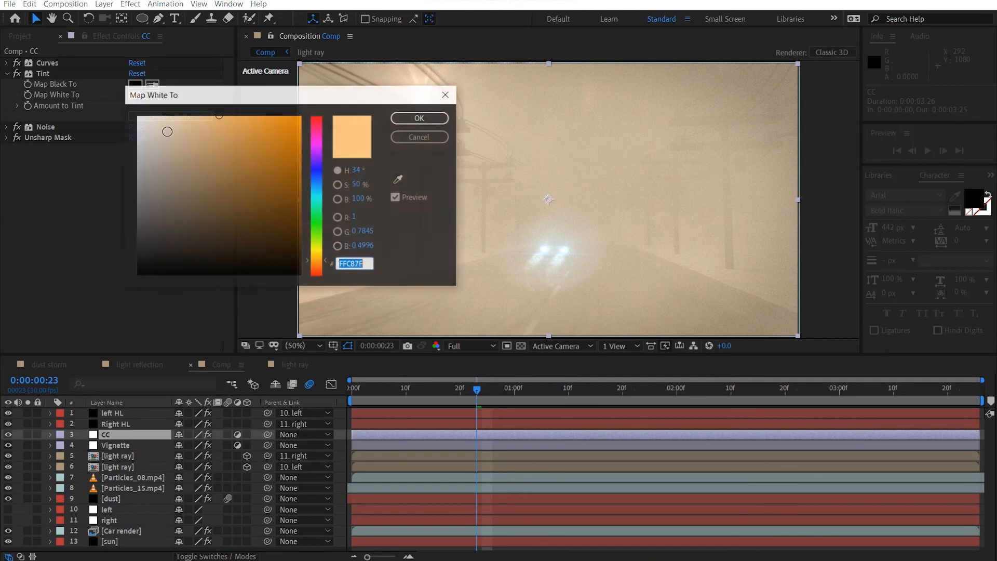
pyautogui.click(246, 113)
pyautogui.moveTo(246, 113); pyautogui.dragTo(249, 113)
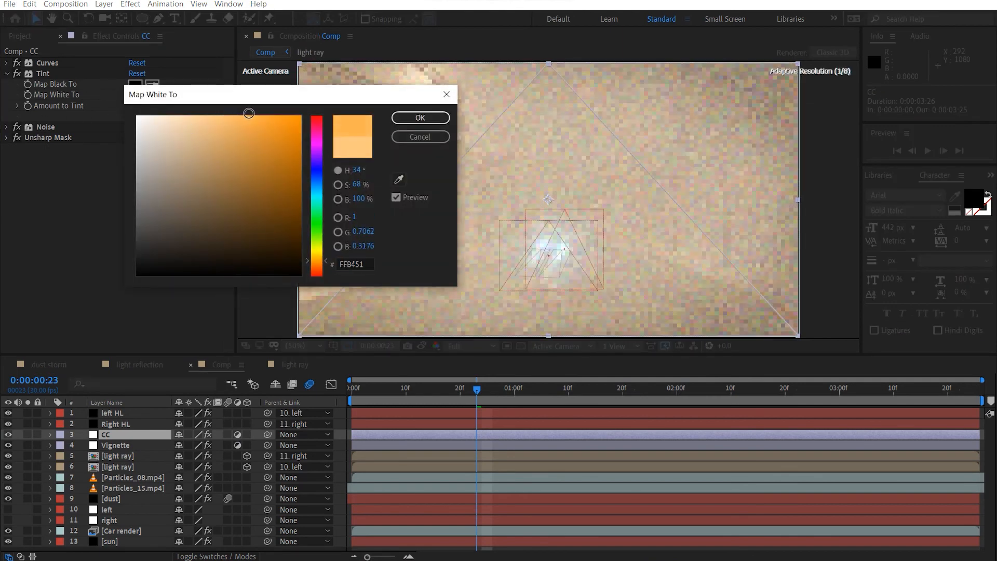
pyautogui.click(410, 119)
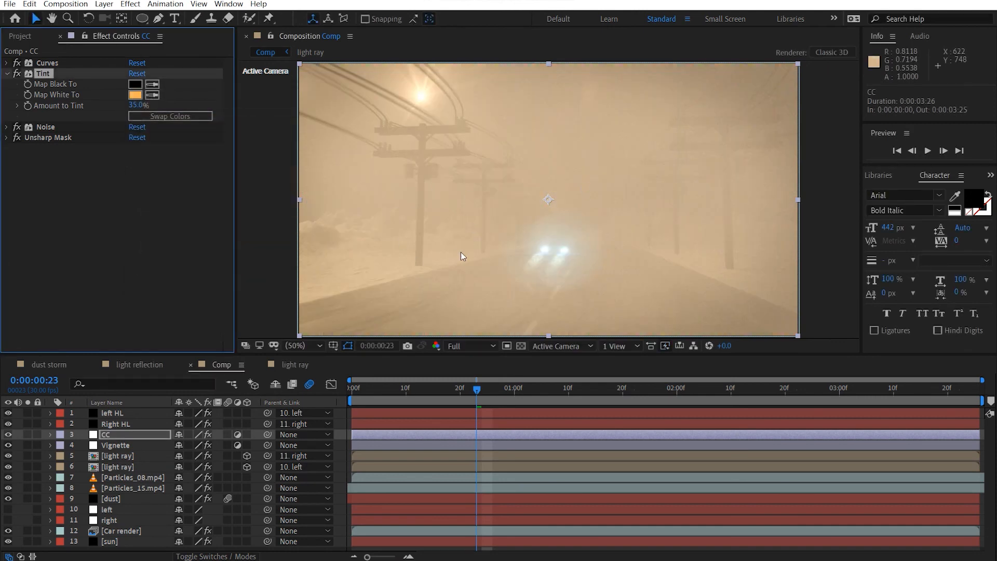
pyautogui.click(7, 72)
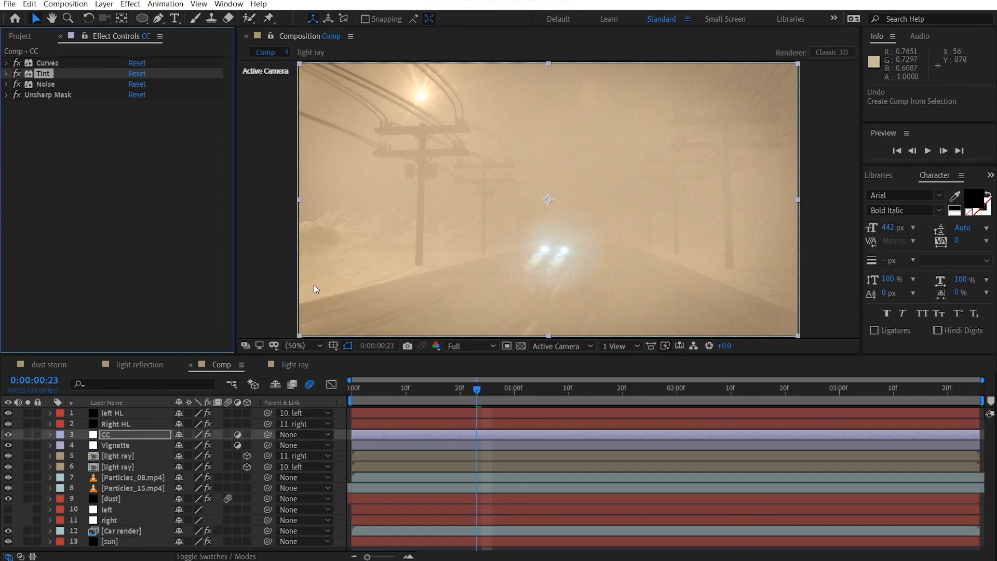
# Step: Create a new composition from Comp so that the finished scene is nested as a single layer
pyautogui.click(27, 36)
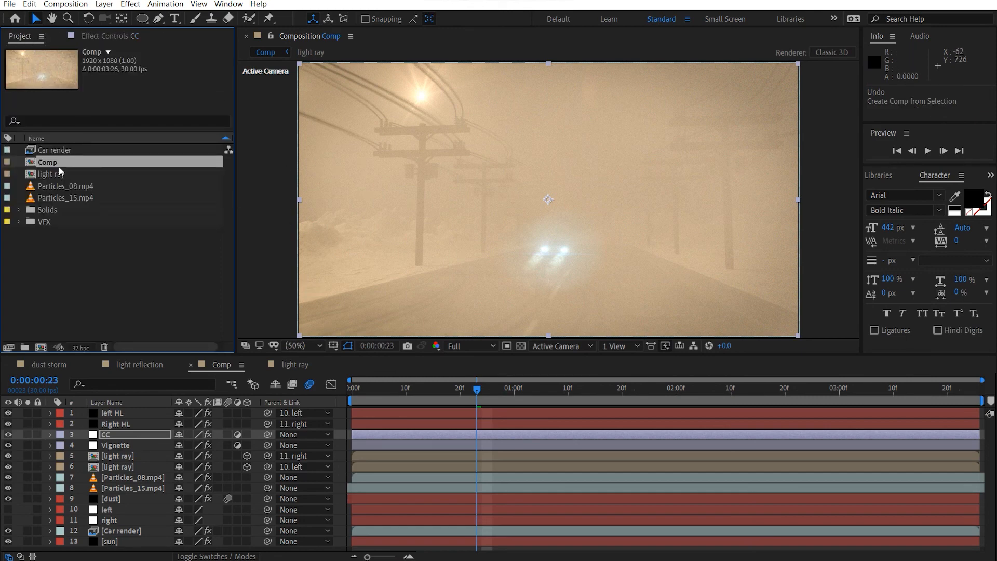
pyautogui.moveTo(46, 163); pyautogui.dragTo(42, 351)
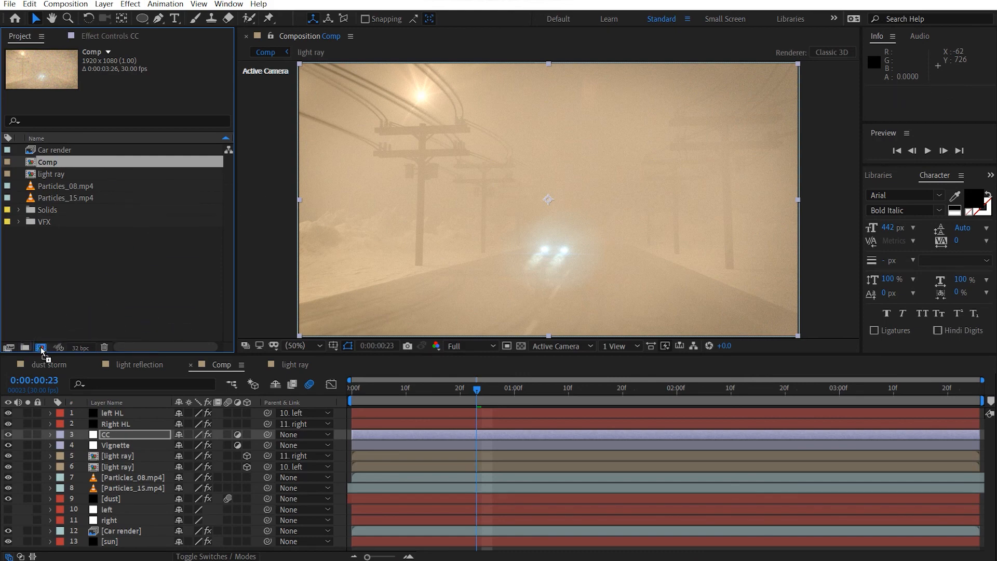
pyautogui.moveTo(41, 351); pyautogui.dragTo(42, 351)
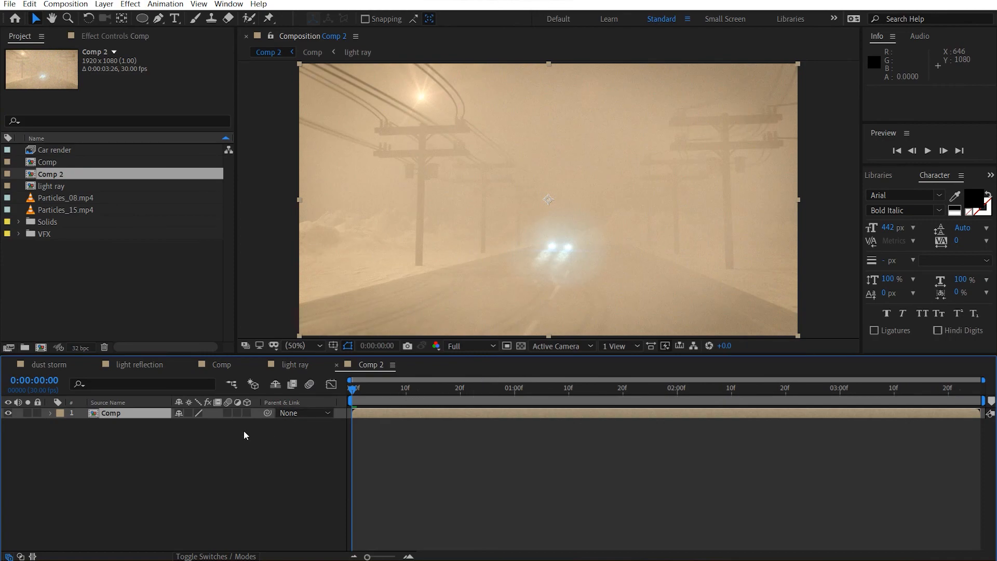
# Step: Scale the nested Comp layer to 105% in both dimensions
pyautogui.press('s')
pyautogui.click(216, 423)
pyautogui.write('105')
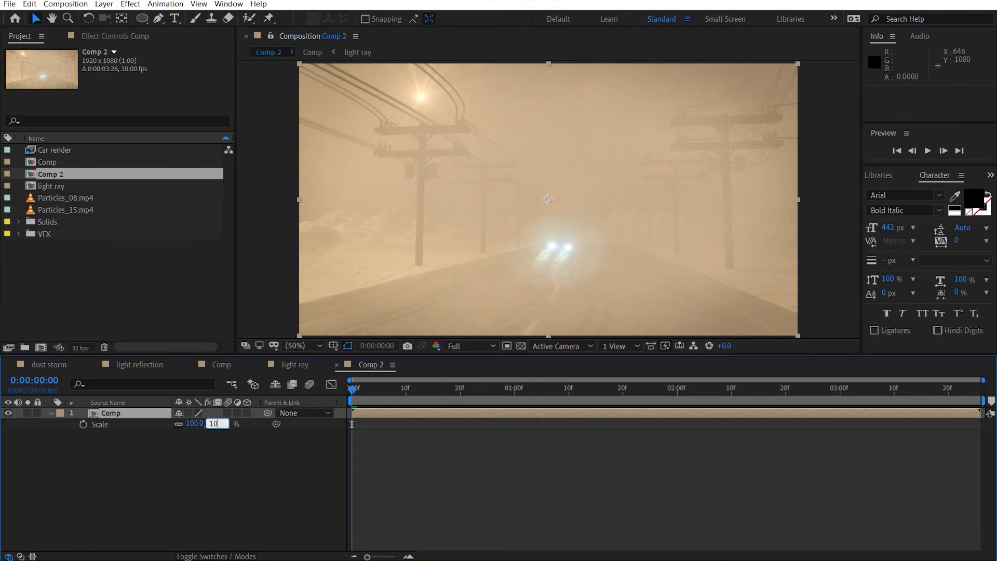
pyautogui.press('Return')
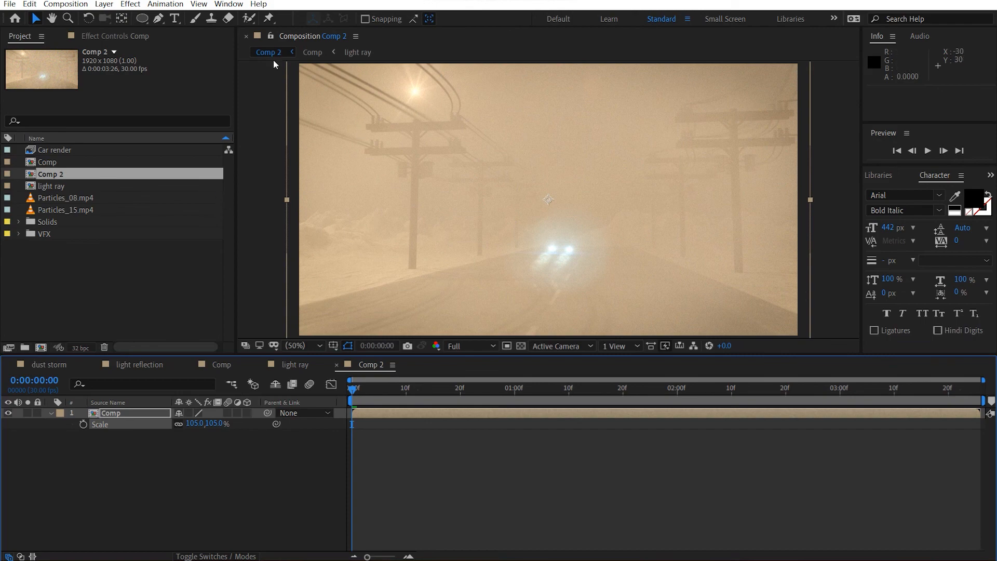
# Step: Display the Wiggler and set a Position keyframe on the nested Comp layer at 0:00:00:00
pyautogui.click(199, 4)
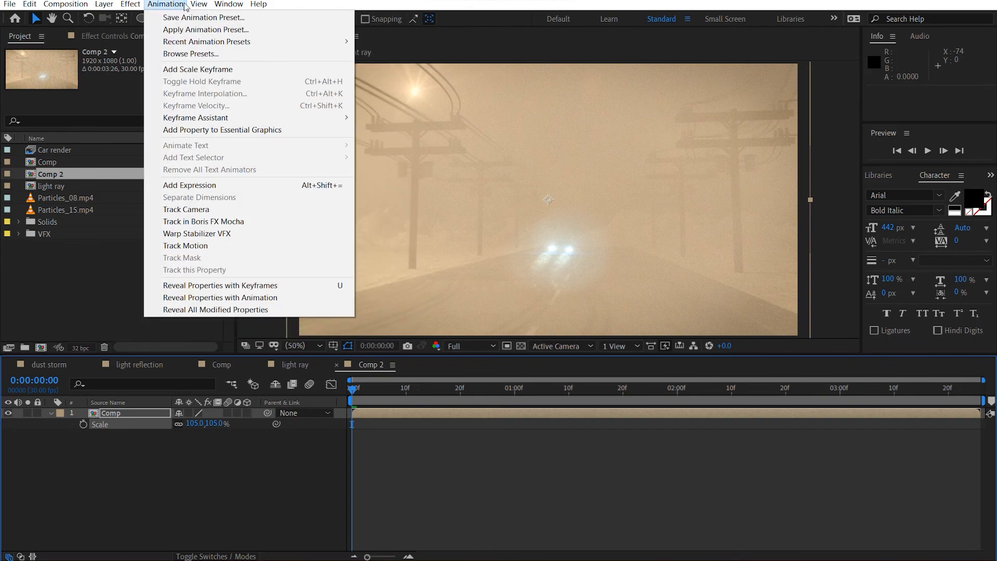
pyautogui.moveTo(228, 4)
pyautogui.click(244, 342)
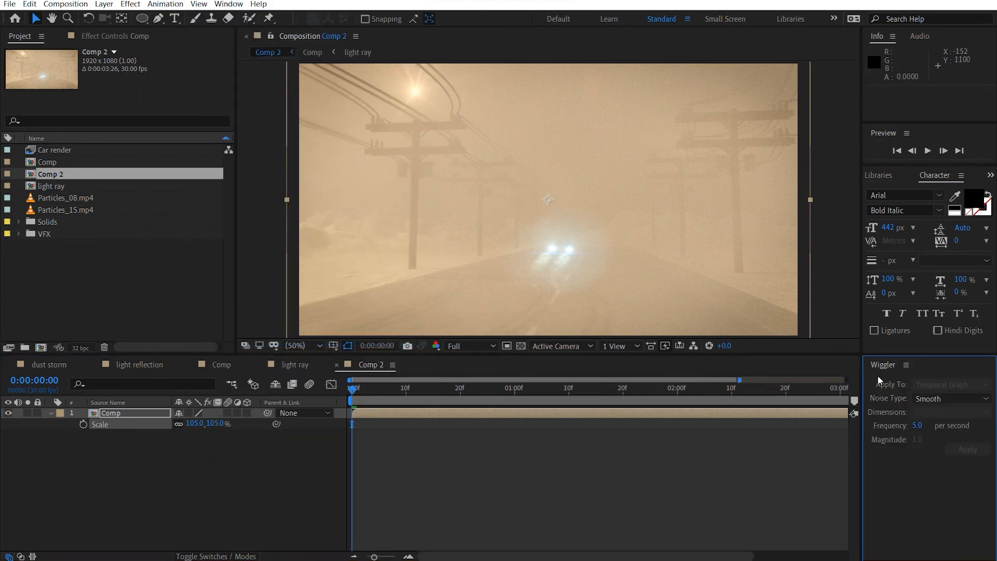
pyautogui.press('p')
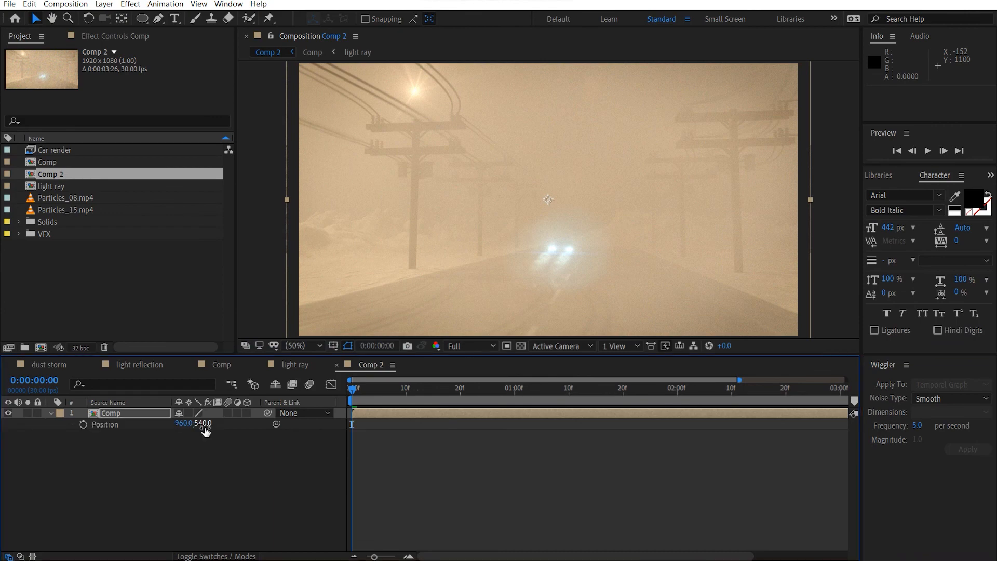
pyautogui.click(83, 424)
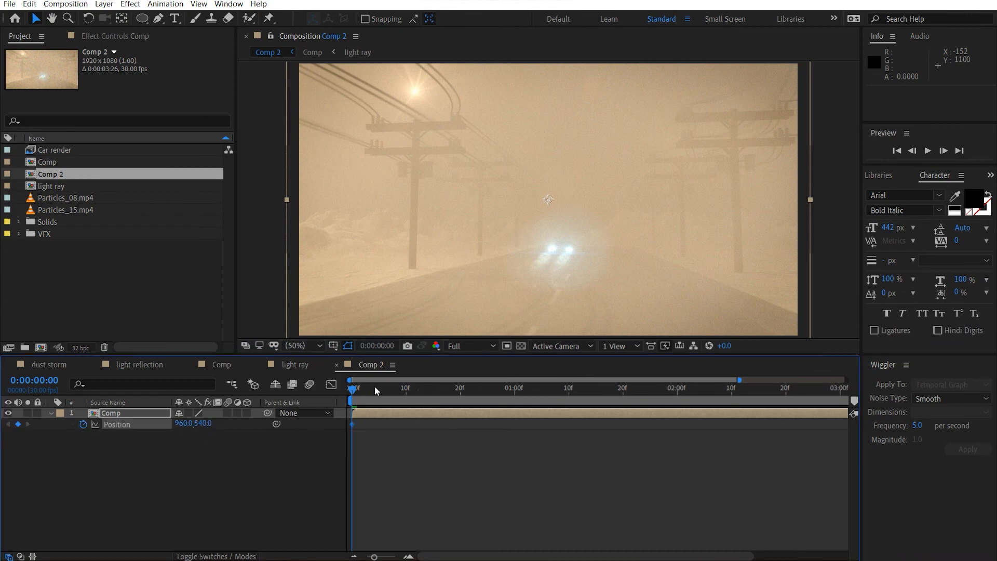
# Step: Add a second Position keyframe to the nested Comp layer at 0:00:03:20, near the end of the composition
pyautogui.press('End')
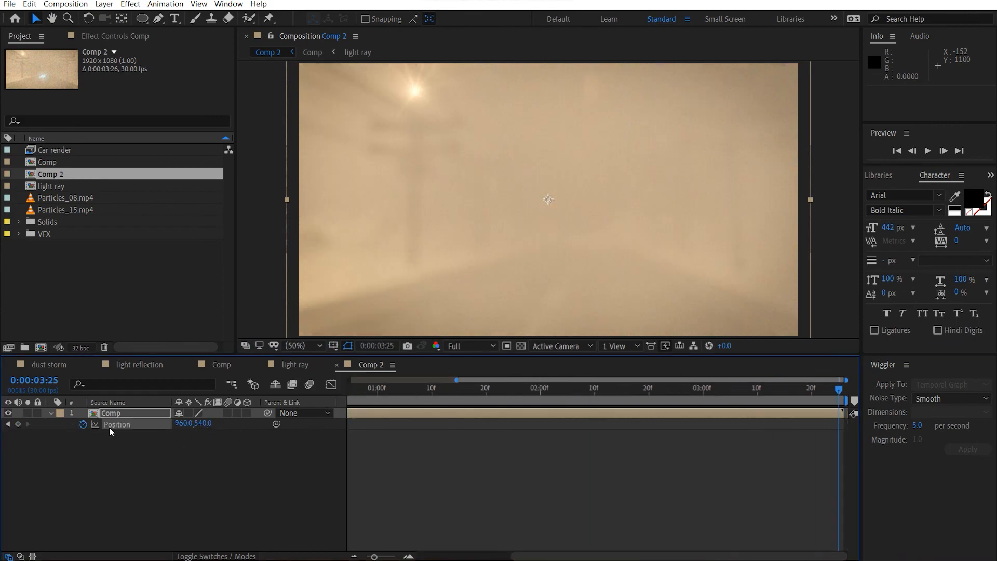
pyautogui.moveTo(816, 391)
pyautogui.mouseDown()
pyautogui.moveTo(785, 390)
pyautogui.moveTo(851, 395)
pyautogui.moveTo(811, 391)
pyautogui.mouseUp()
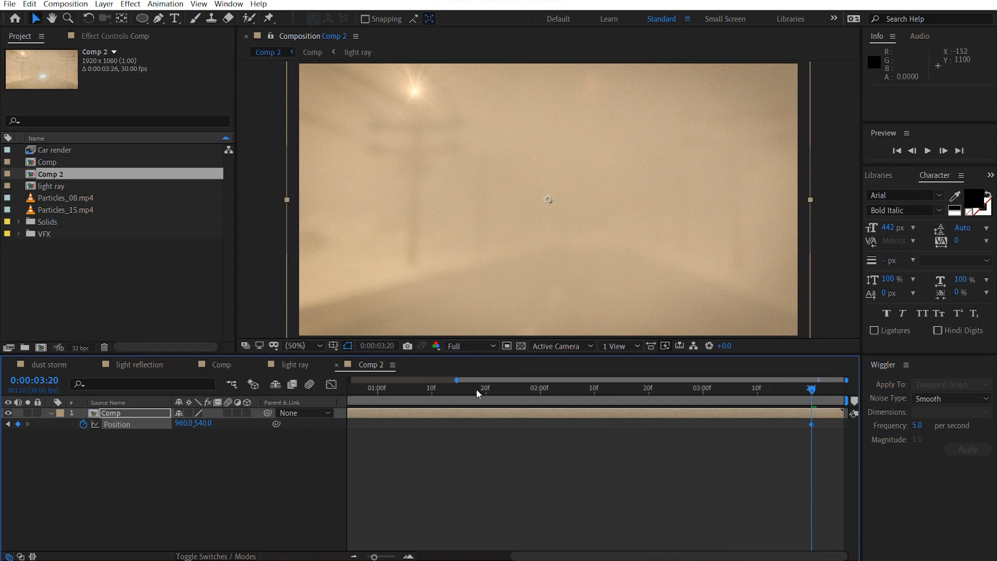
pyautogui.moveTo(457, 381); pyautogui.dragTo(349, 381)
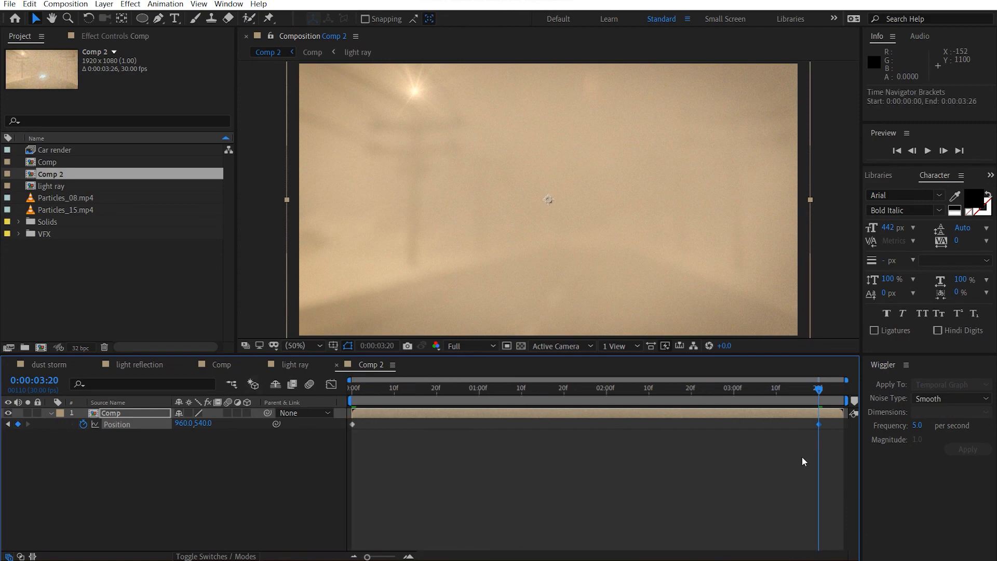
# Step: Select both Position keyframes and set the Wiggler to Spatial Path with the Jagged noise type
pyautogui.moveTo(826, 453); pyautogui.dragTo(335, 421)
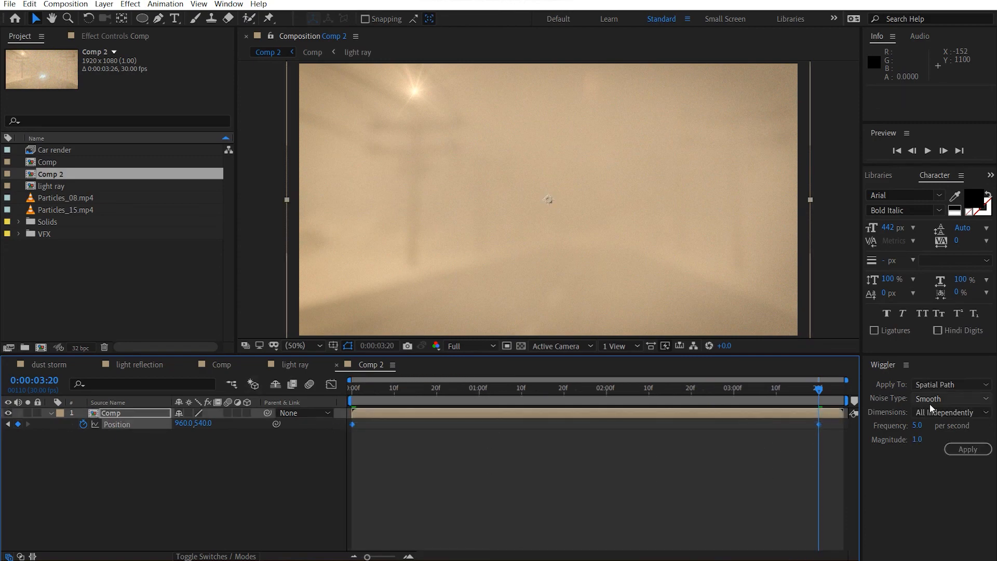
pyautogui.click(958, 388)
pyautogui.click(921, 394)
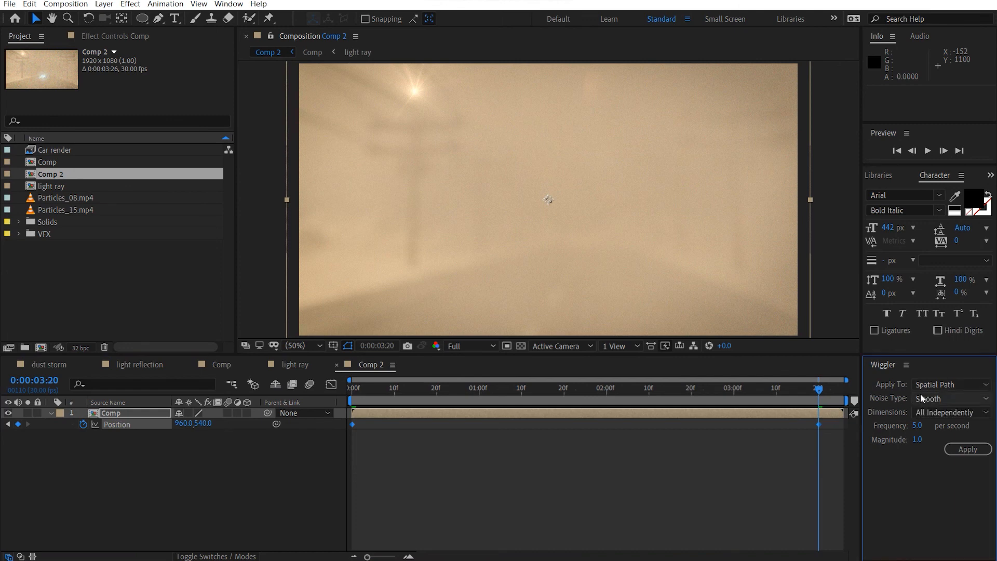
pyautogui.click(922, 399)
pyautogui.click(941, 418)
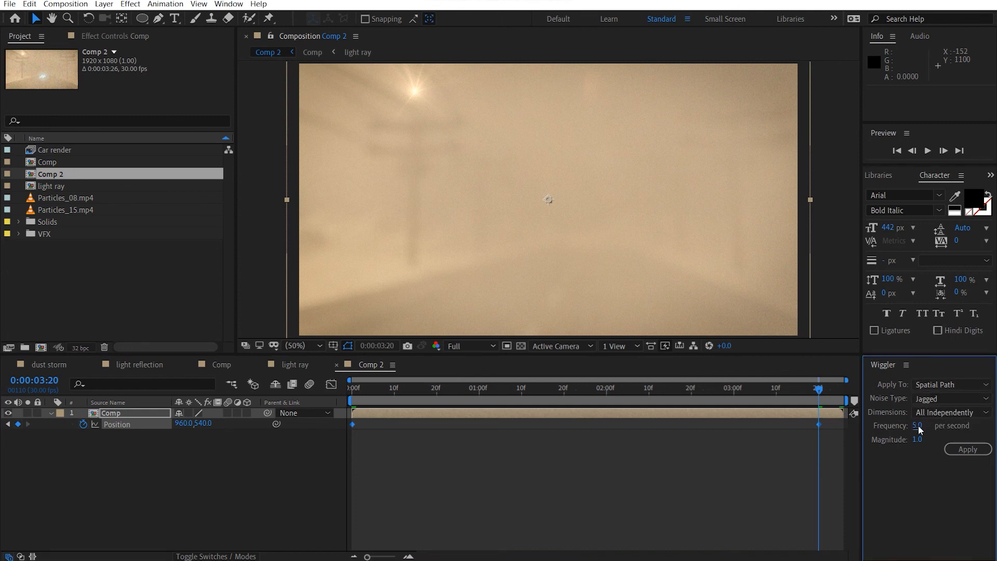
# Step: Apply the Wiggler to the selected Position keyframes with a frequency of 8 per second and a magnitude of 20
pyautogui.click(918, 426)
pyautogui.press('Tab')
pyautogui.press('Return')
pyautogui.click(968, 450)
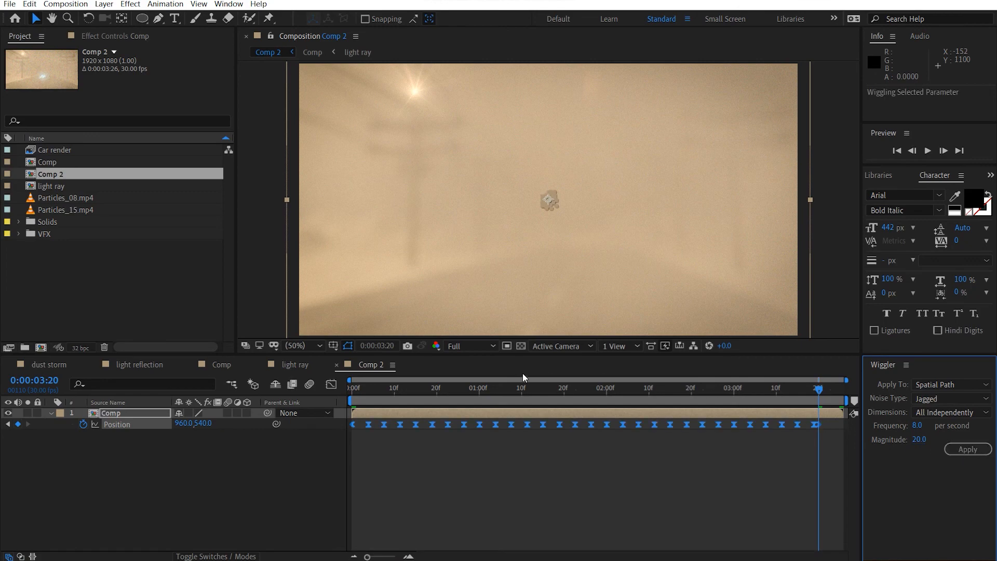
# Step: Preview the camera shake from the first frame at Quarter resolution and undo the applied wiggle
pyautogui.press('Home')
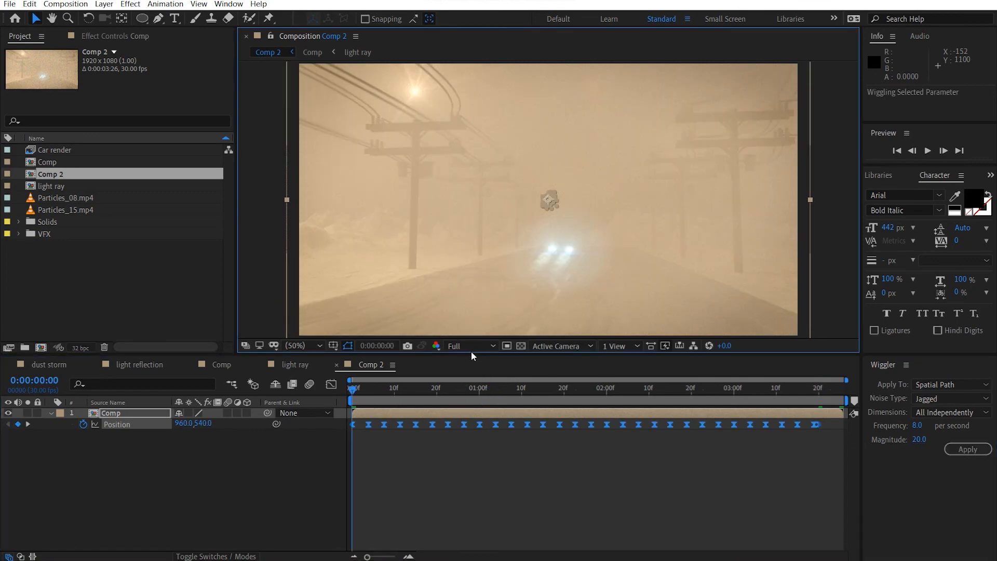
pyautogui.click(469, 345)
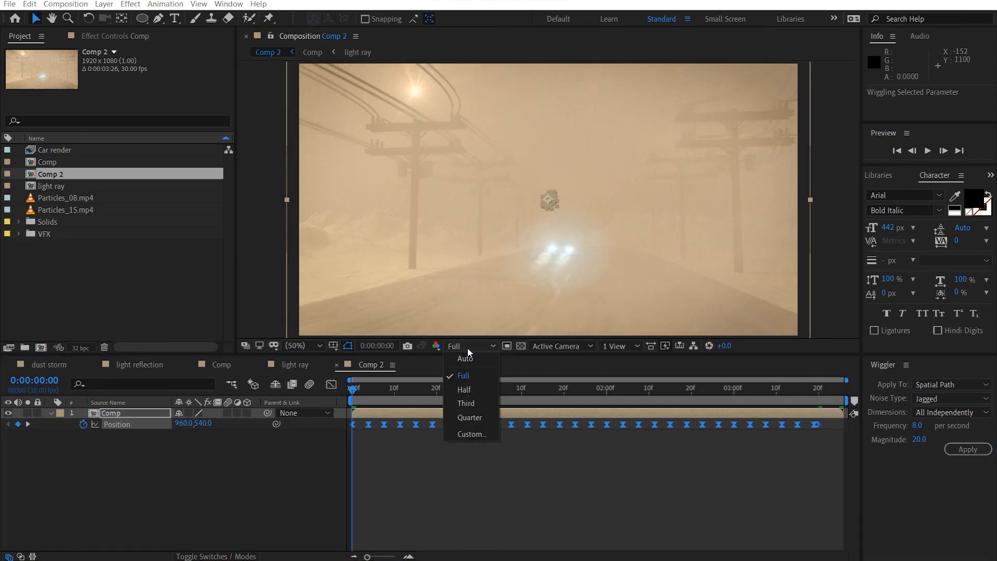
pyautogui.click(468, 417)
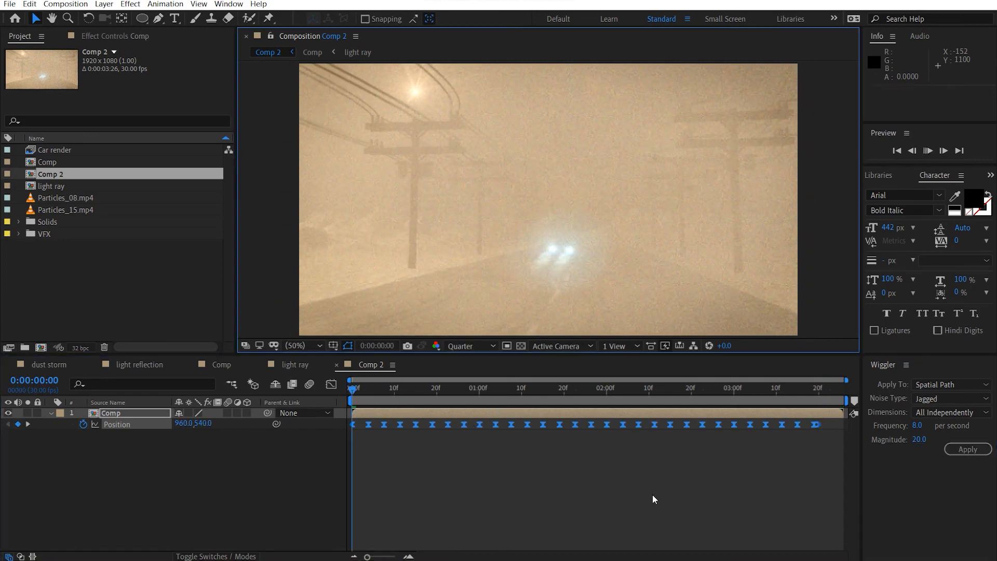
pyautogui.press('space')
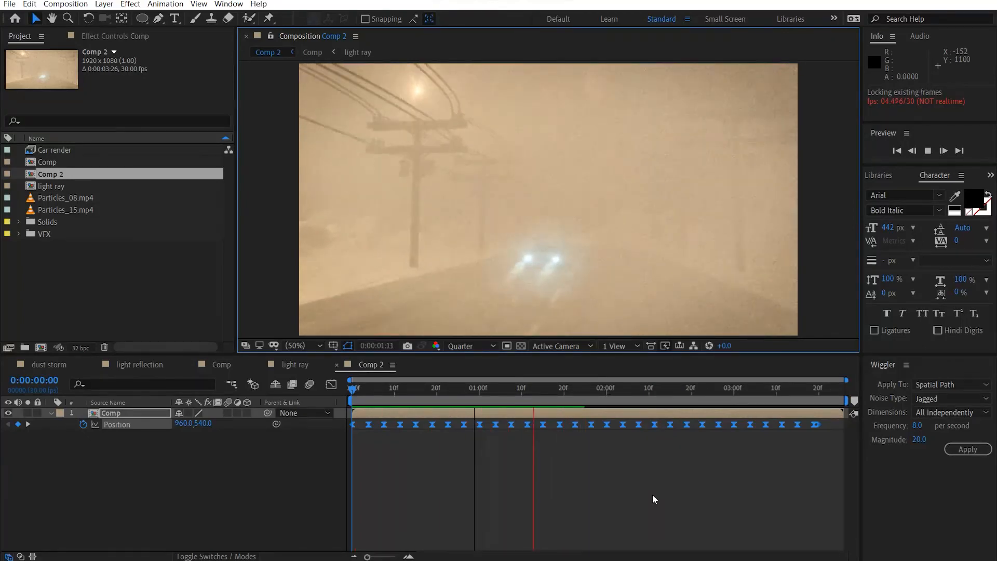
pyautogui.press('space')
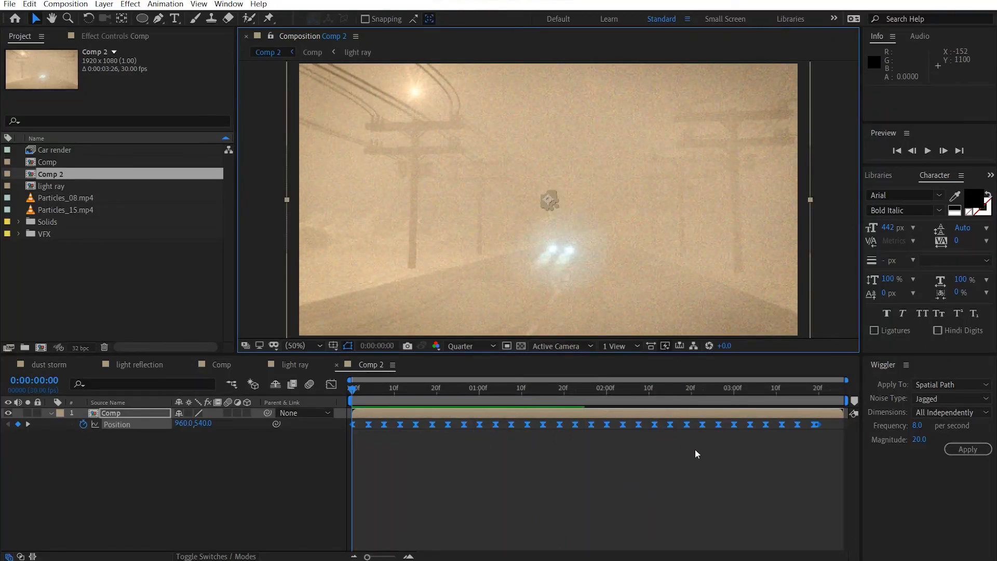
pyautogui.hotkey('ctrl', 'z')
pyautogui.press('k')
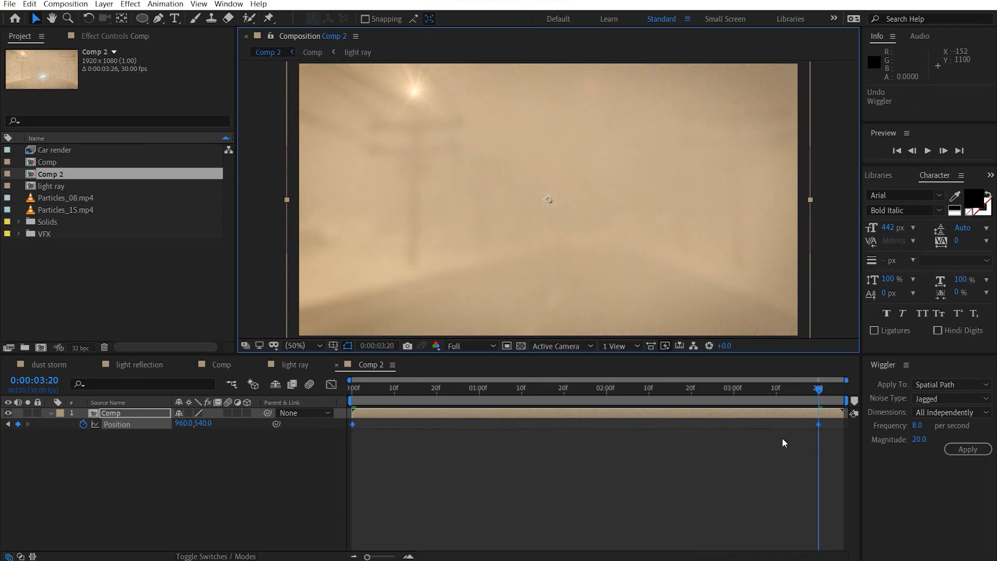
# Step: Set the wiggle magnitude to 17 and frequency to 7 per second, and apply it to both Position keyframes
pyautogui.click(919, 439)
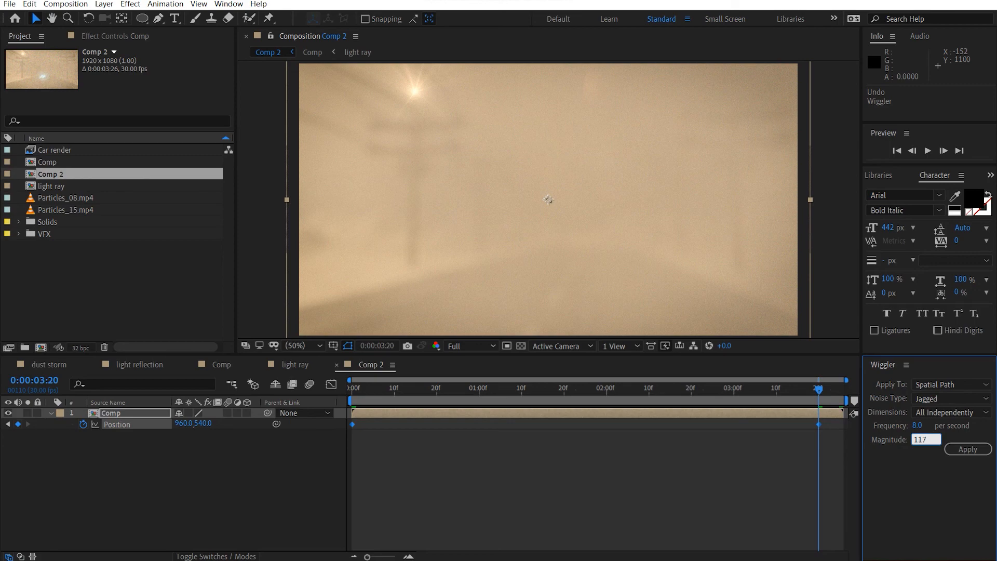
pyautogui.click(915, 426)
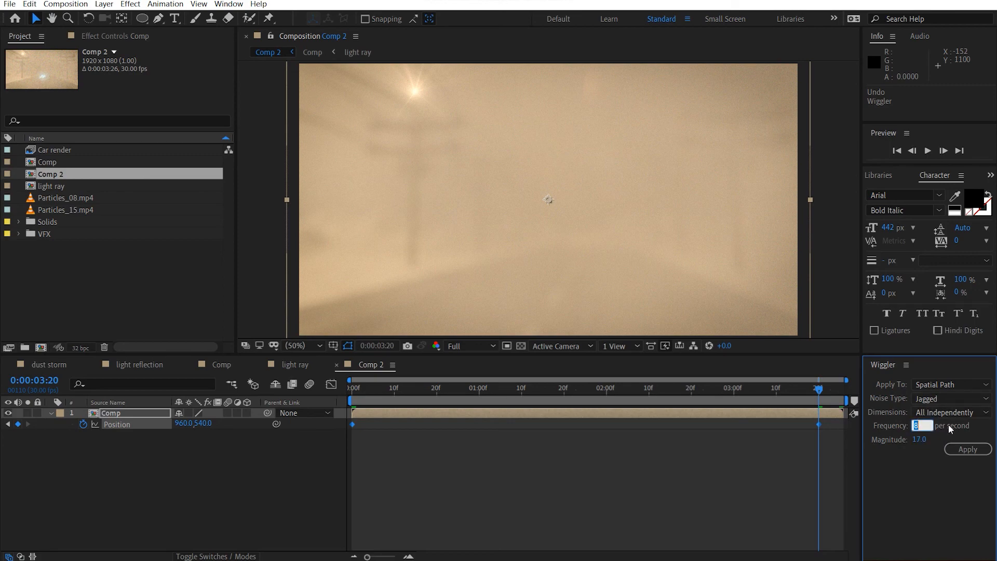
pyautogui.click(823, 453)
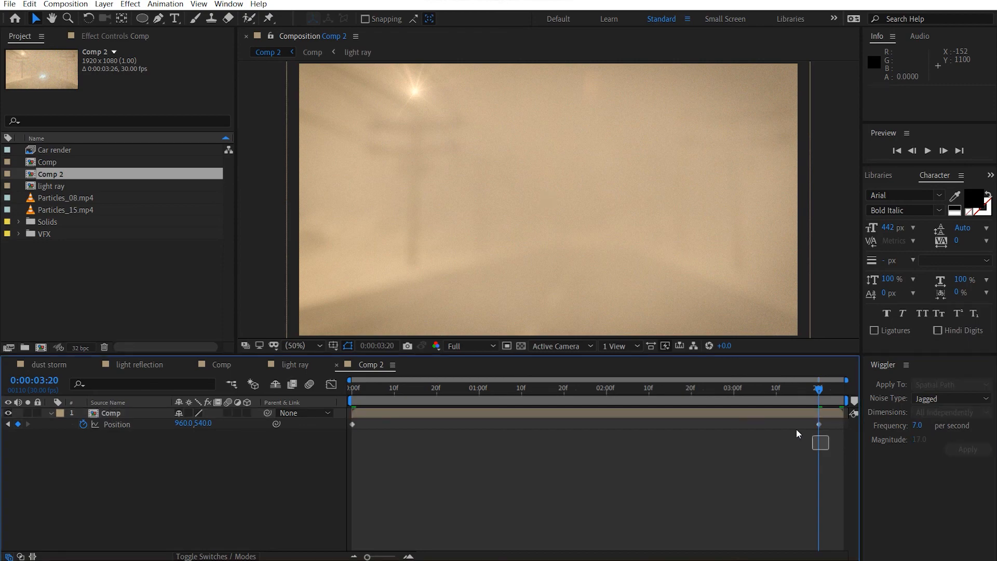
pyautogui.moveTo(798, 433); pyautogui.dragTo(350, 419)
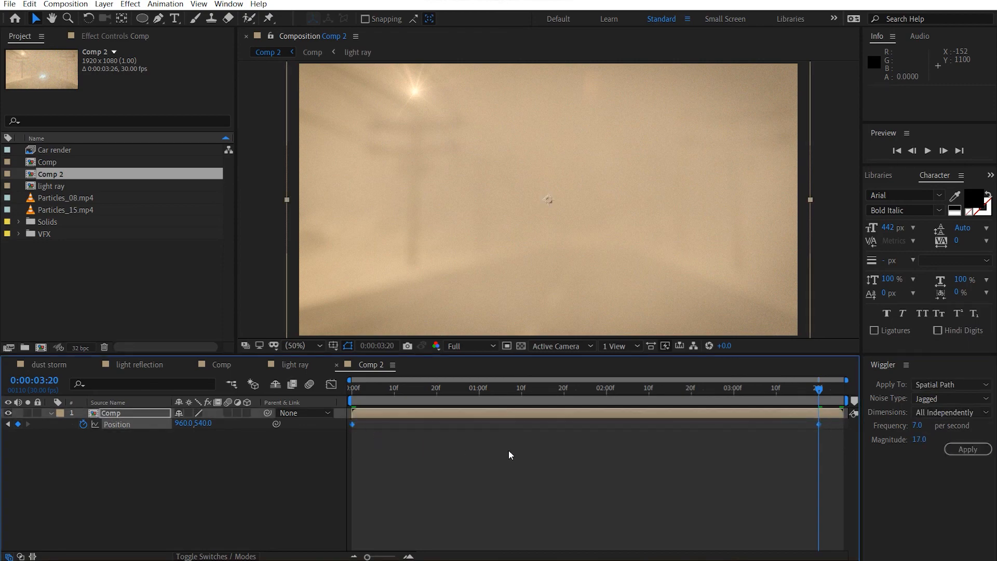
pyautogui.click(955, 450)
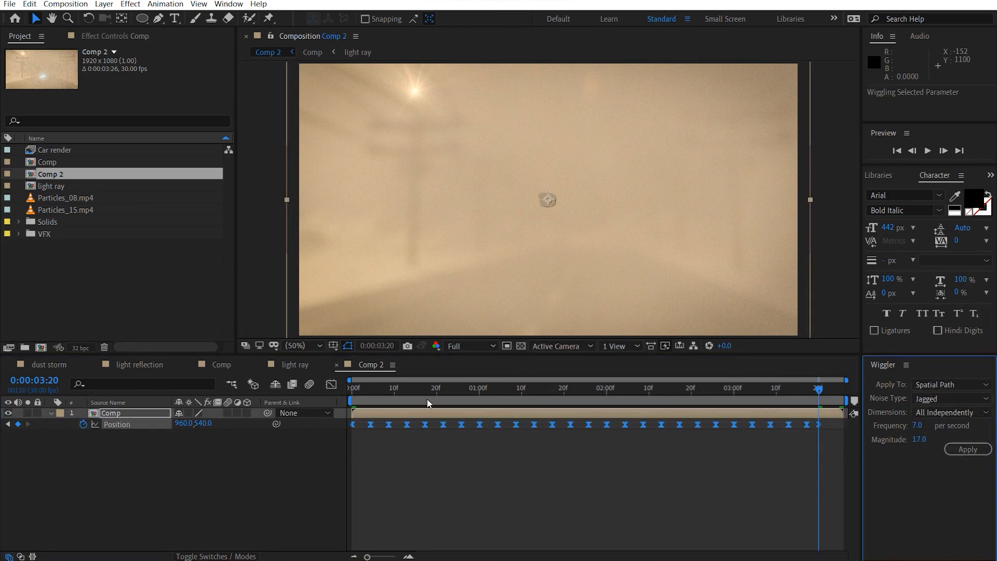
# Step: Play the revised camera shake from the start of the composition at Quarter preview resolution
pyautogui.press('Home')
pyautogui.click(484, 344)
pyautogui.click(483, 411)
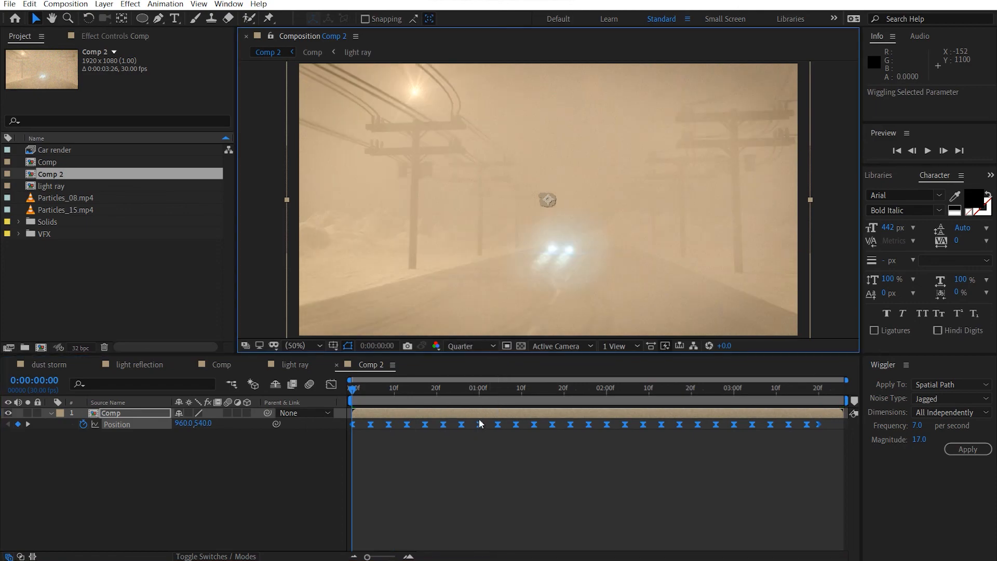
pyautogui.press('space')
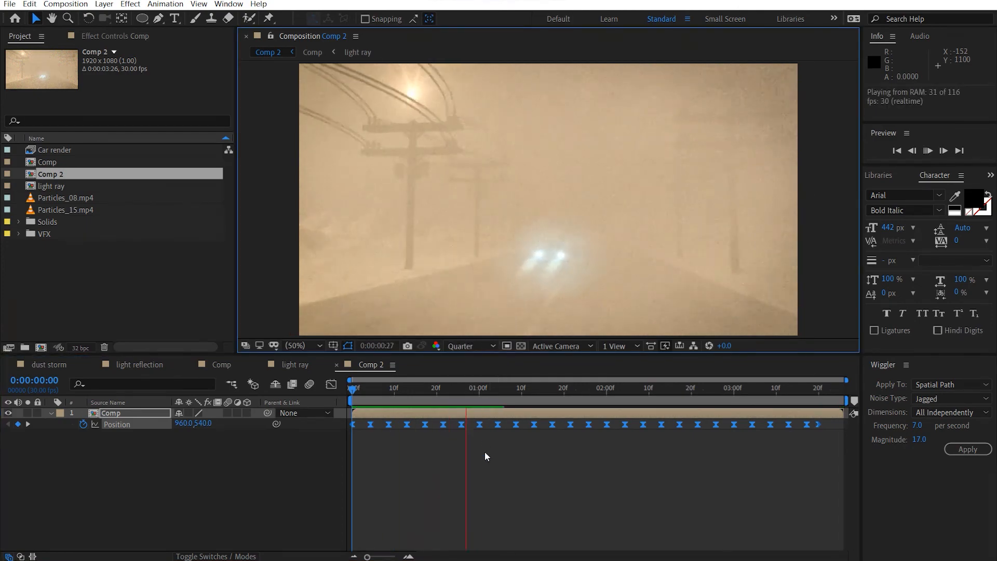